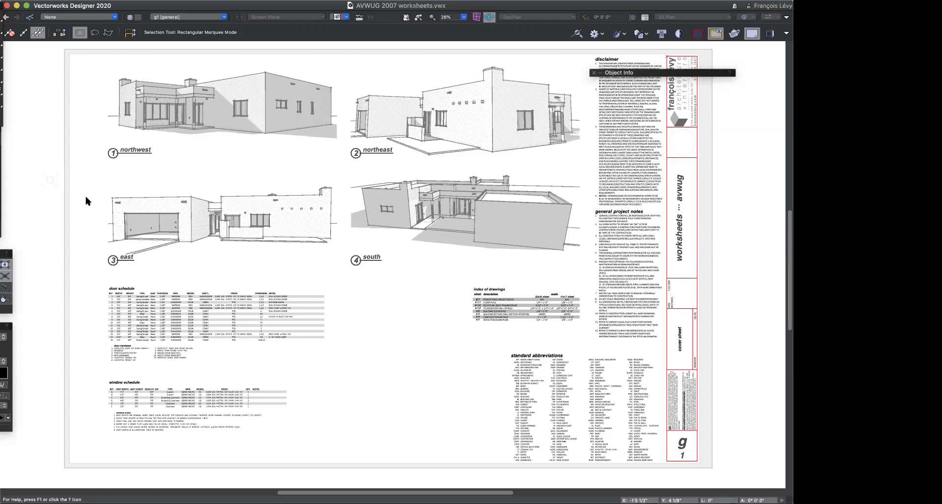
Step: Open the standard abbreviations worksheet on the cover sheet for editing
click(530, 384)
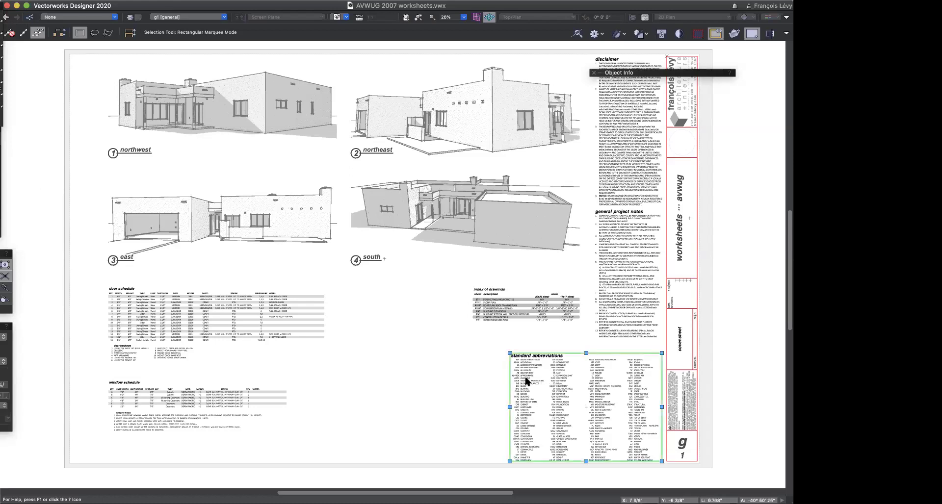
right_click(526, 382)
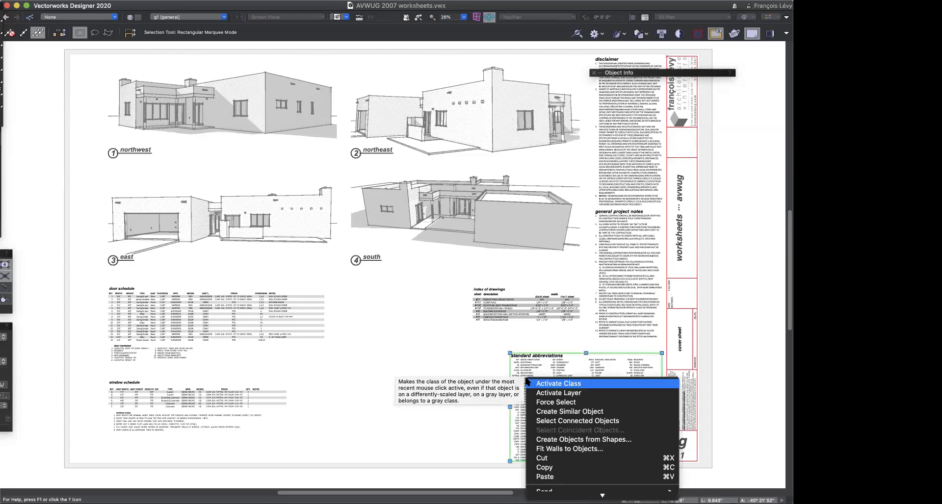
click(422, 369)
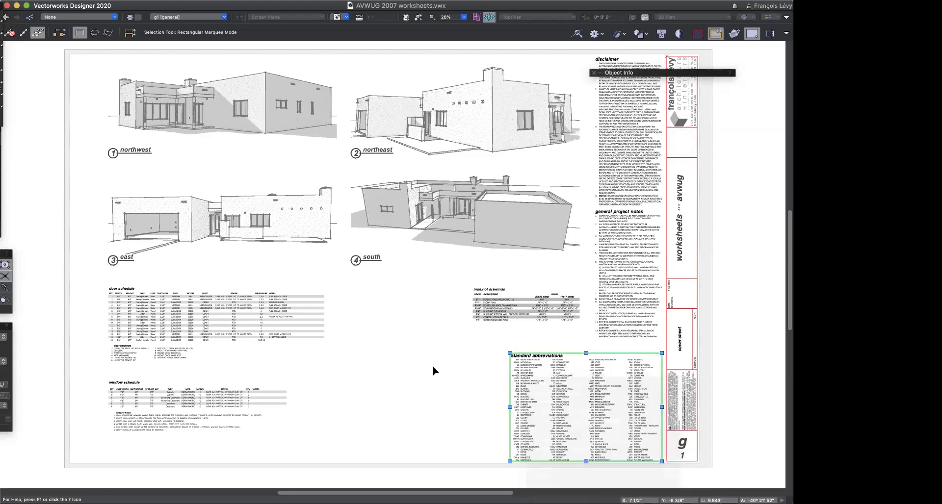
scroll(539, 382, down, 3)
scroll(540, 382, down, 1)
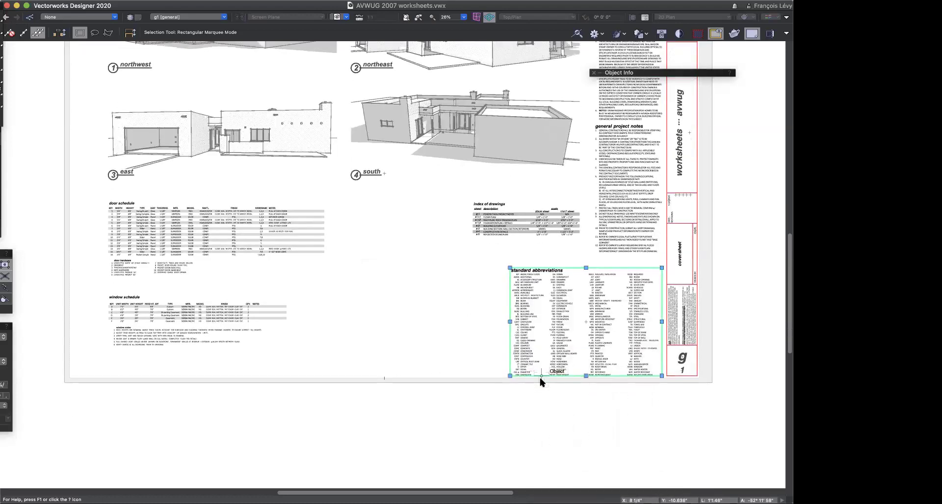
key(super+4)
right_click(449, 329)
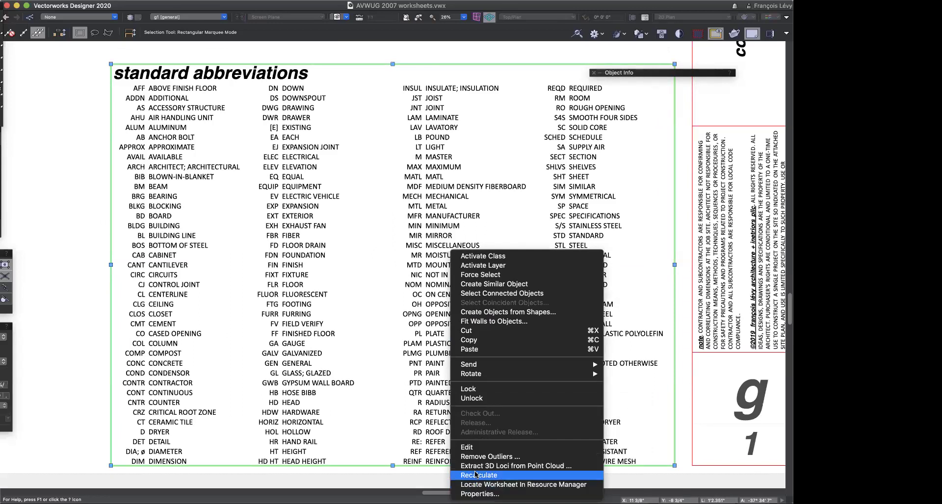
click(400, 388)
double_click(443, 350)
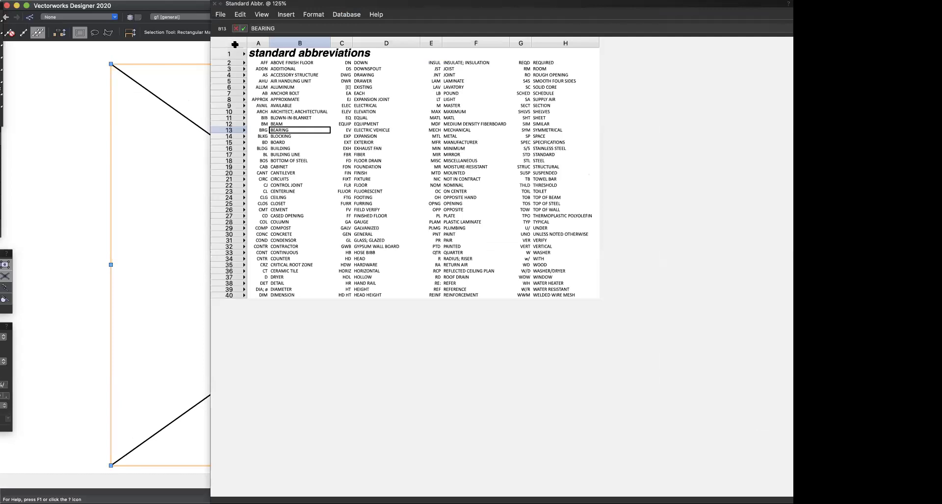
Step: View the abbreviations worksheet at 150% zoom, then close it and return to the whole cover sheet
click(337, 28)
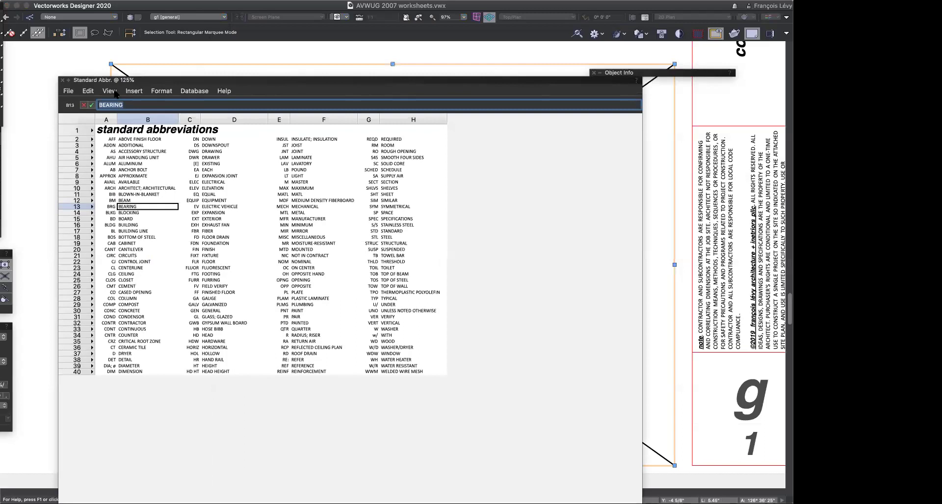
click(109, 91)
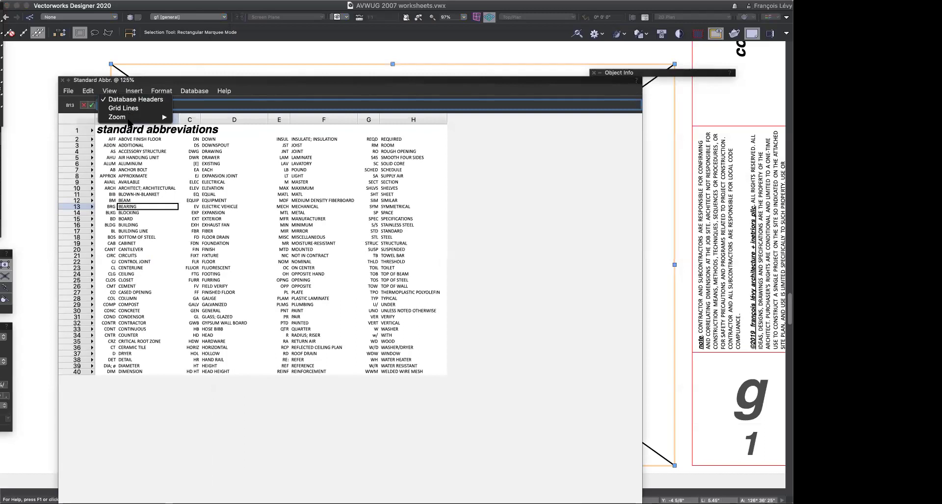
click(414, 308)
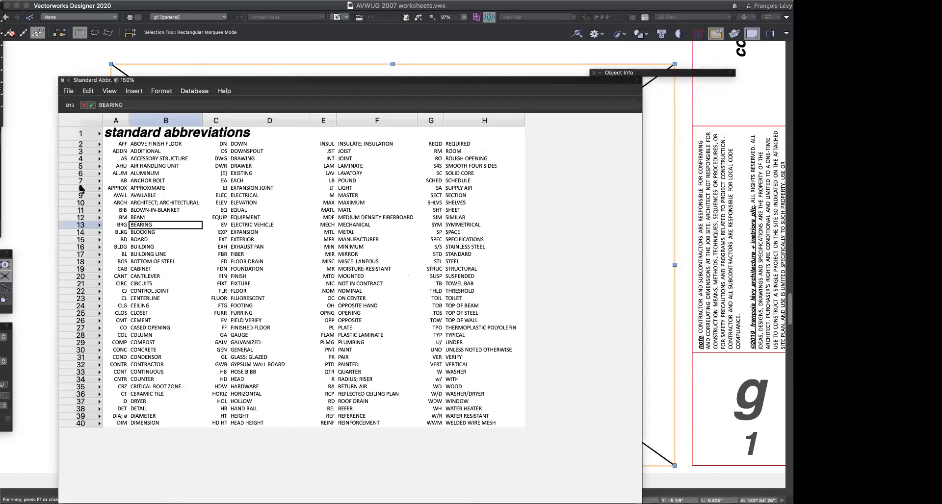
key(super+w)
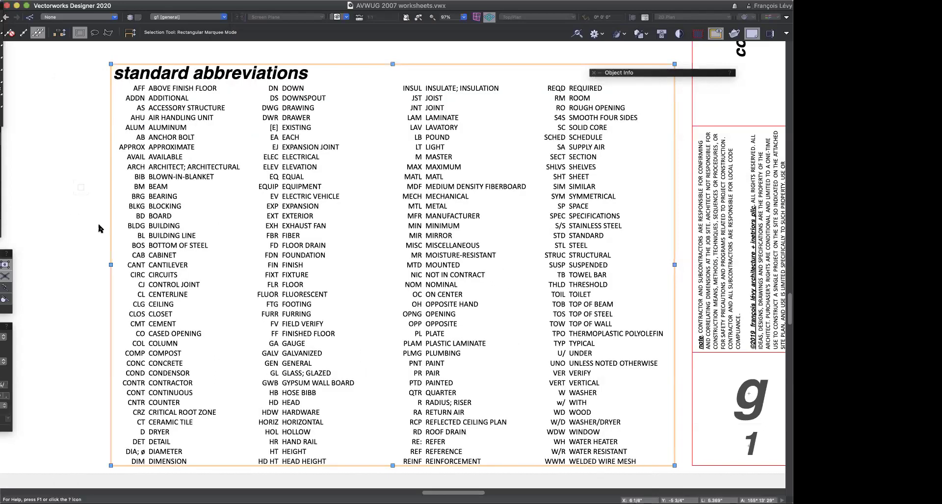
key(super+6)
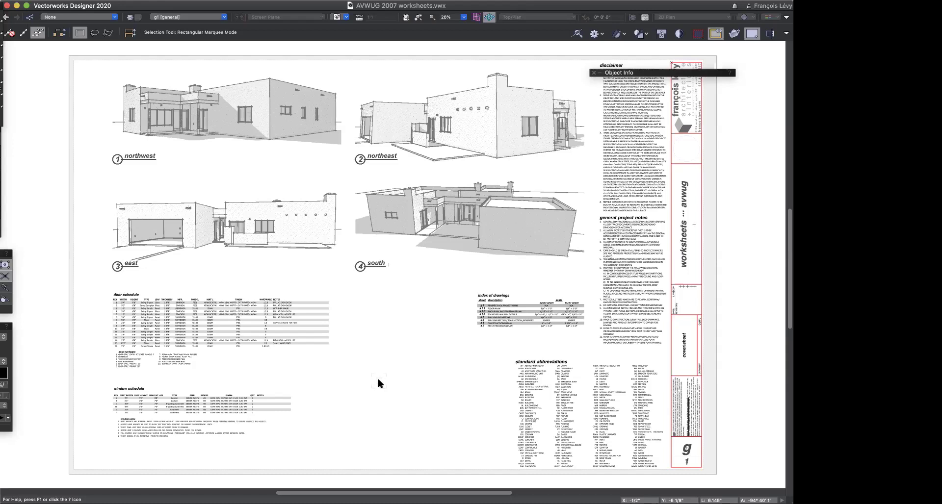
click(337, 16)
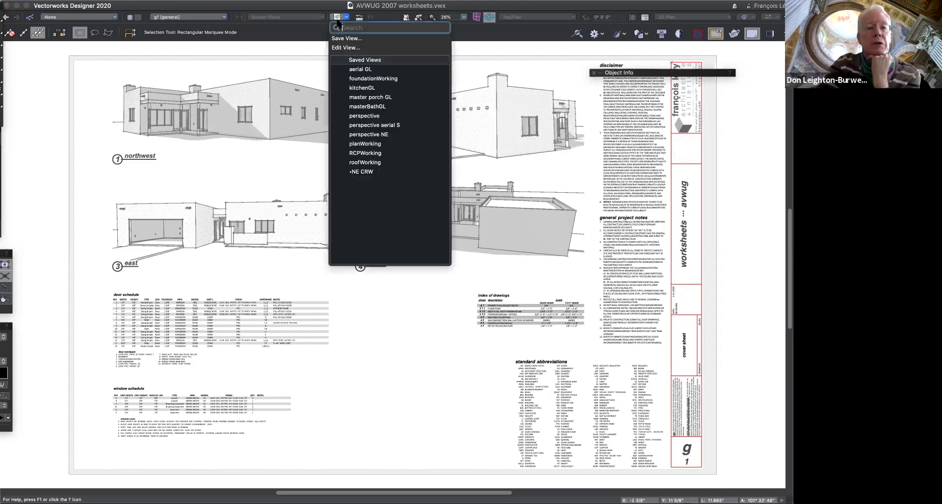
click(377, 398)
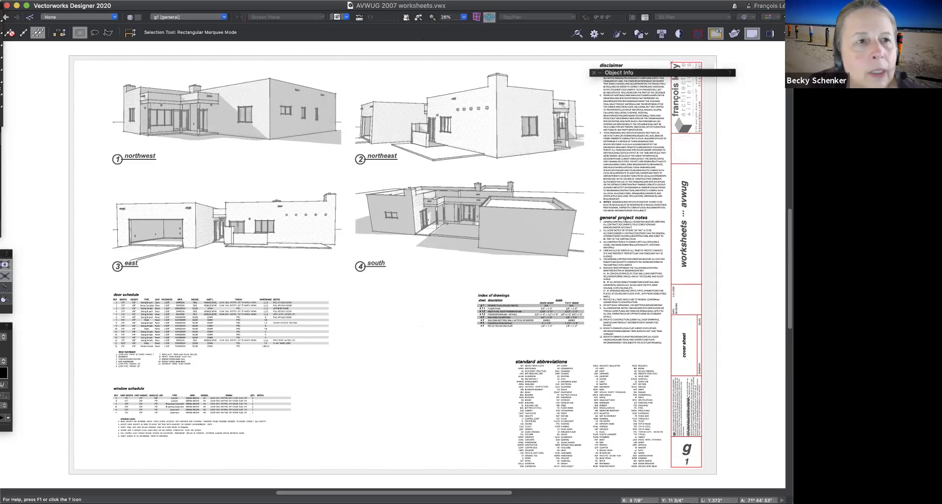
click(265, 0)
key(Escape)
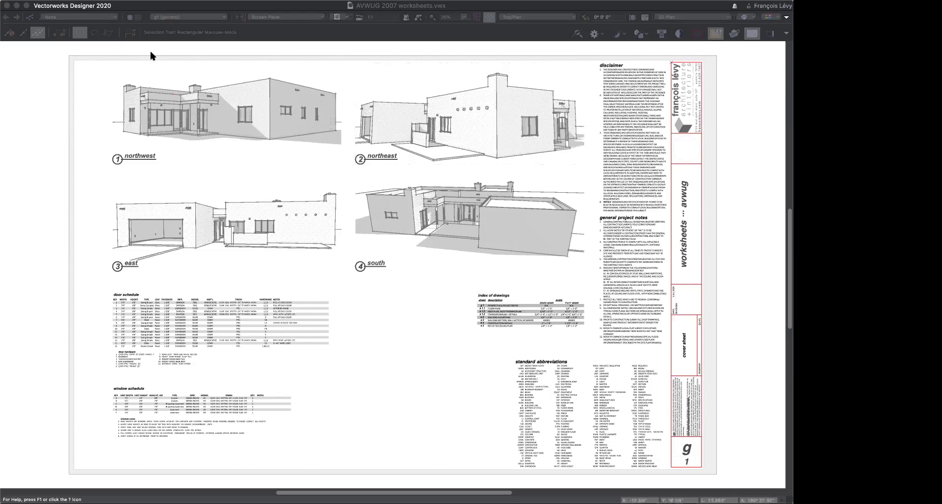
key(Escape)
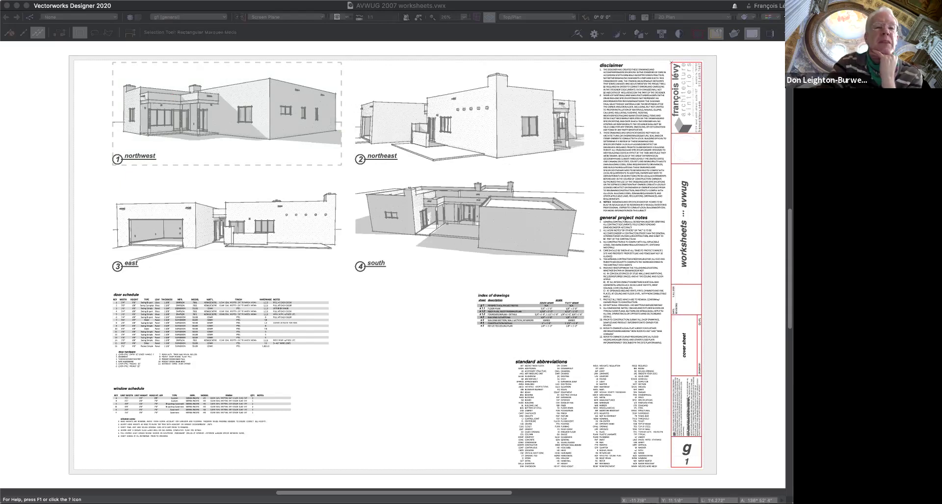
click(81, 80)
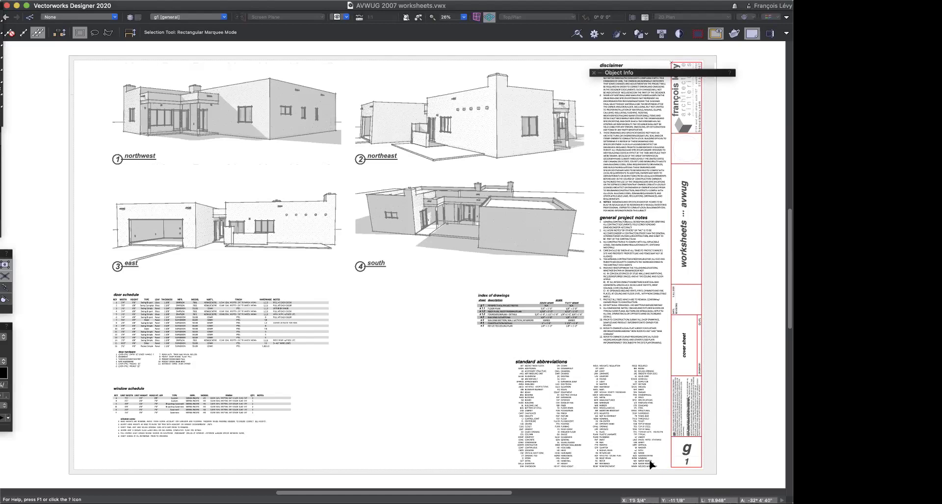
click(621, 466)
key(Escape)
scroll(507, 339, up, 1)
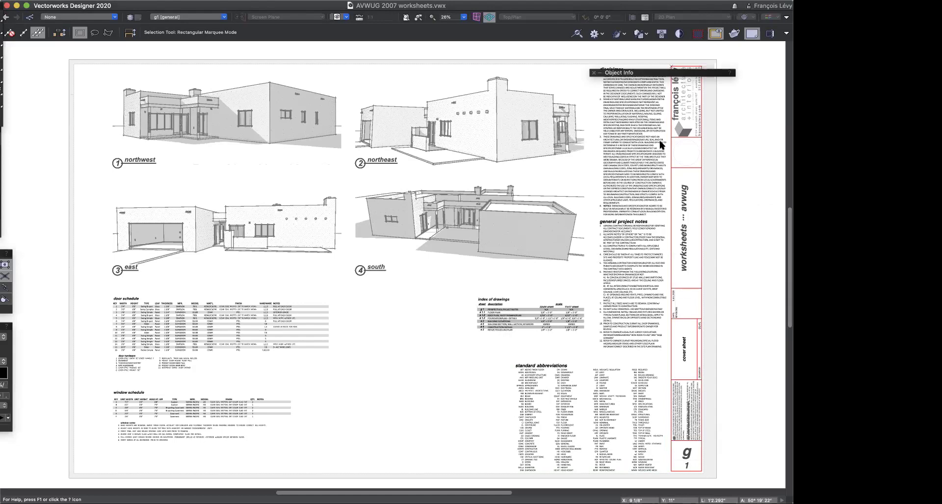
Step: Start a new report and set its type to Preformatted Report
click(203, 1)
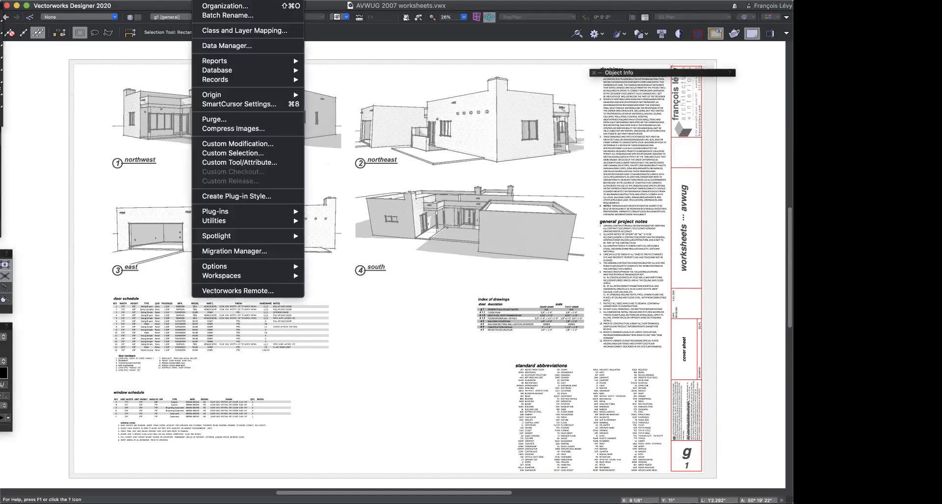
mouse_move(220, 62)
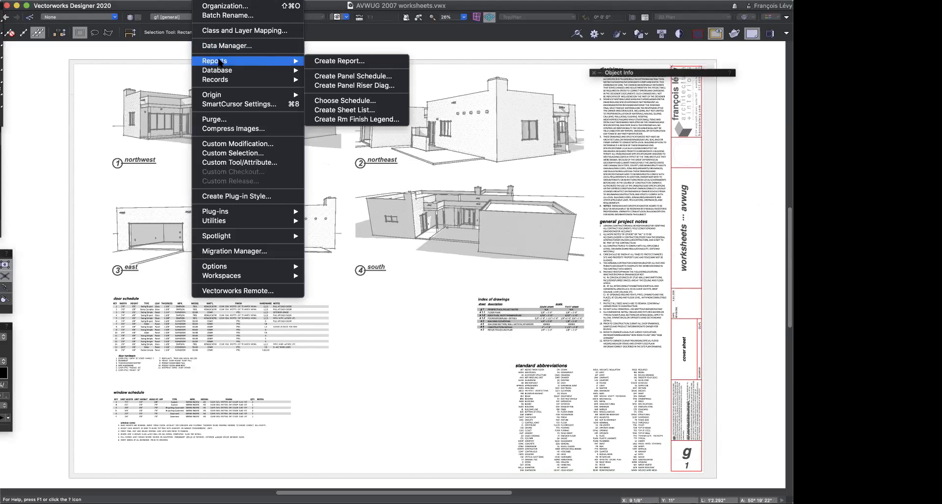
click(332, 61)
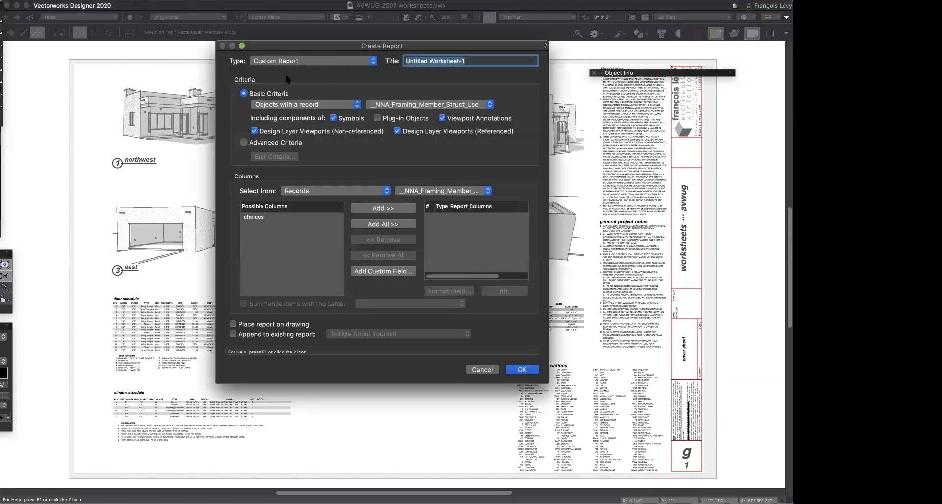
click(294, 61)
click(302, 71)
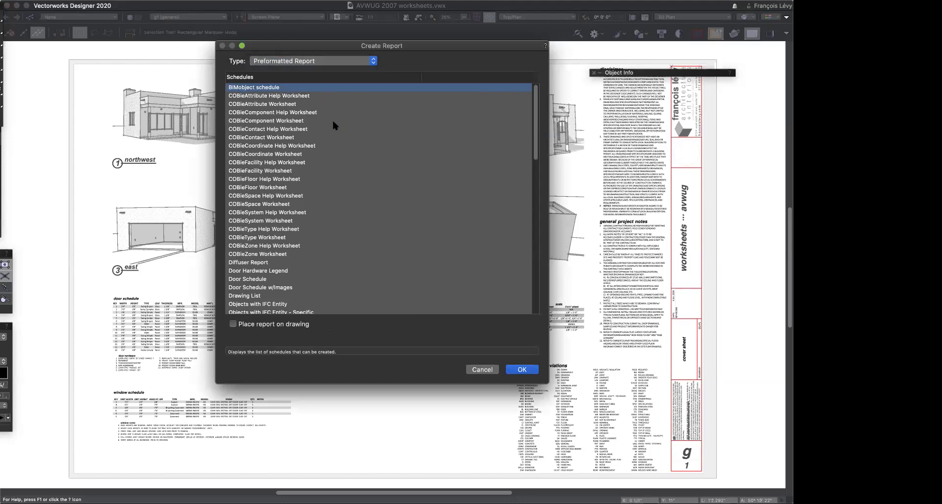
Step: Choose the Door Schedule from the preformatted schedules and create the report without placing it on the drawing
scroll(333, 122, down, 15)
scroll(333, 121, up, 10)
scroll(333, 121, up, 5)
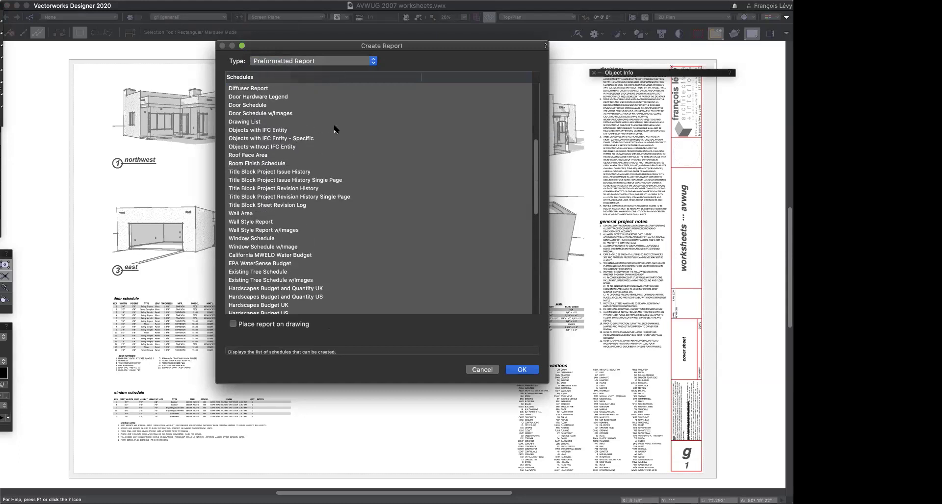
click(275, 105)
scroll(324, 128, up, 5)
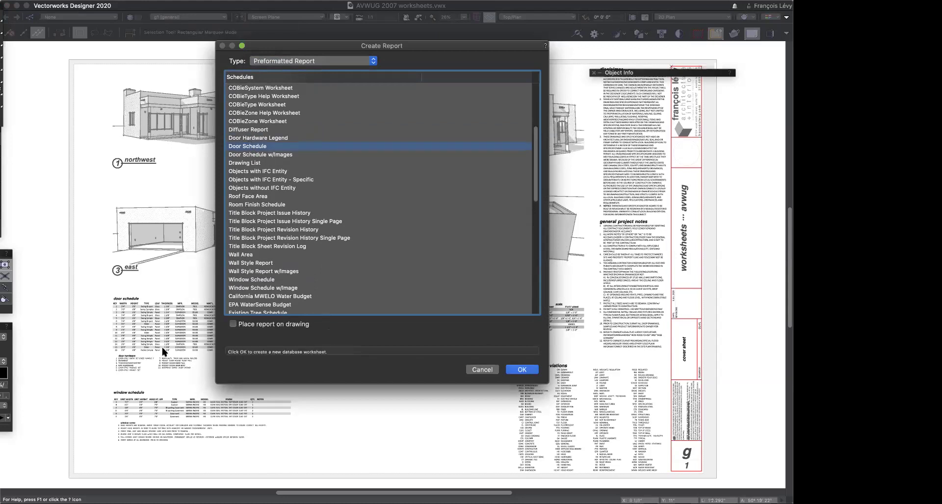
click(522, 370)
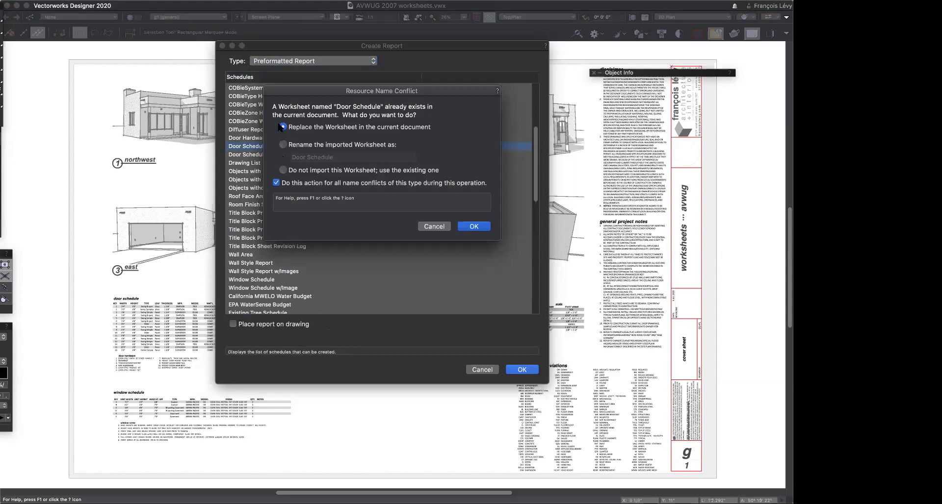
Step: Resolve the worksheet name conflict by renaming the imported worksheet as "Door Schedule new"
click(283, 145)
click(343, 157)
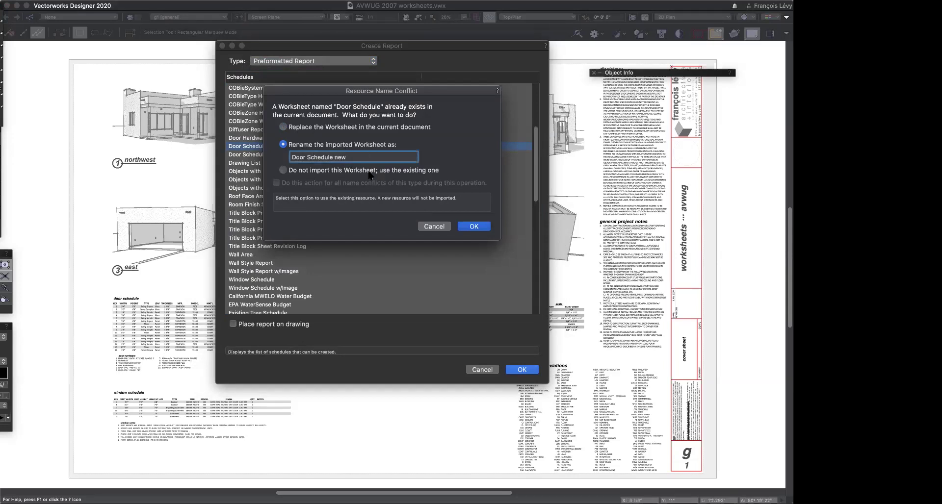
click(474, 227)
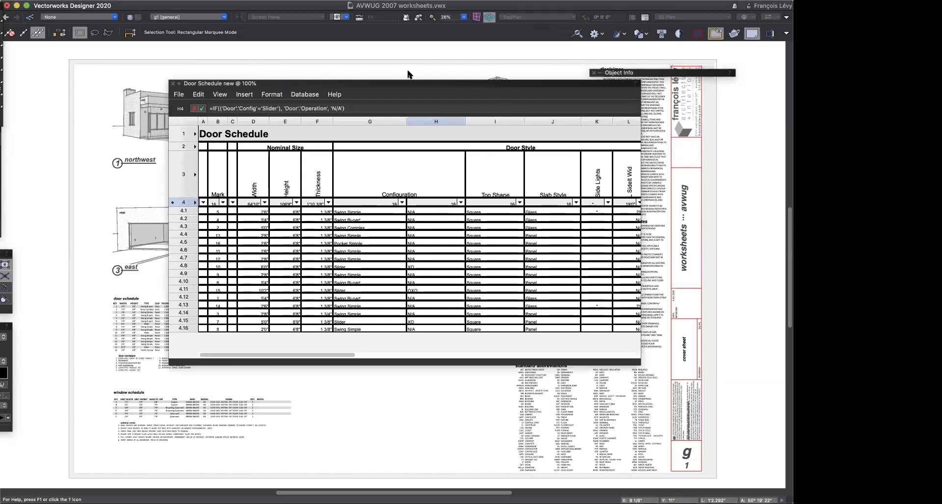
Step: Enlarge the new door schedule's window and examine its columns from Mark through Comments
drag(407, 84, 270, 61)
drag(494, 342, 652, 452)
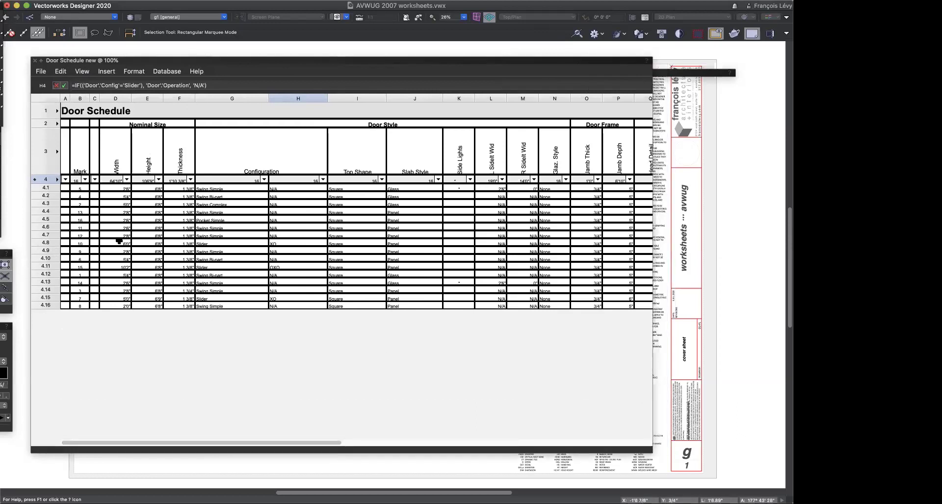
scroll(156, 179, right, 5)
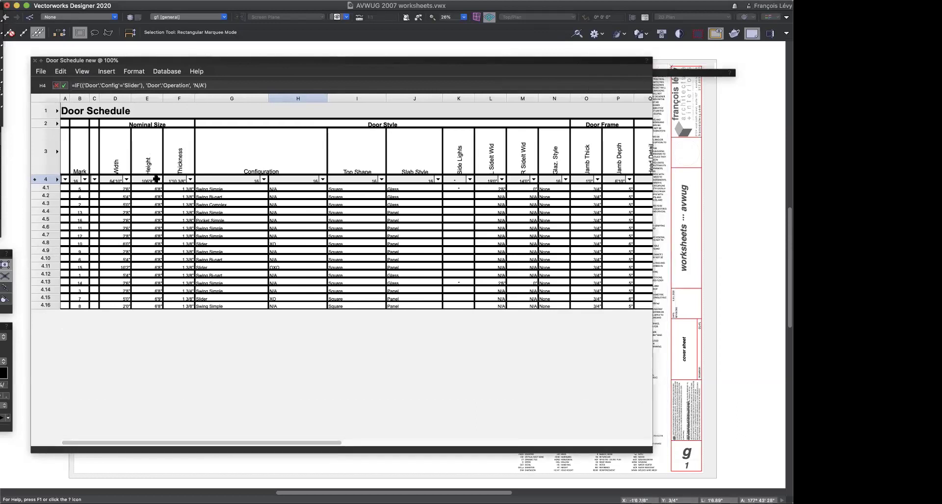
scroll(155, 179, right, 5)
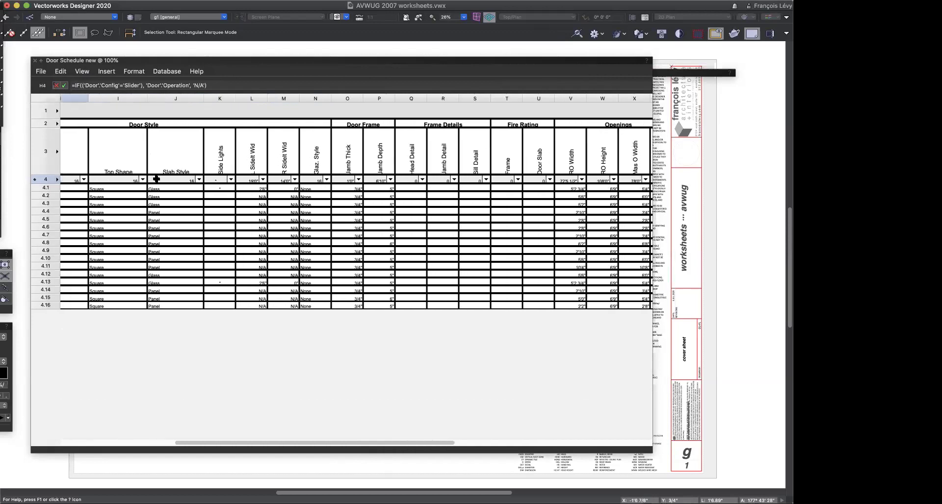
scroll(156, 179, right, 6)
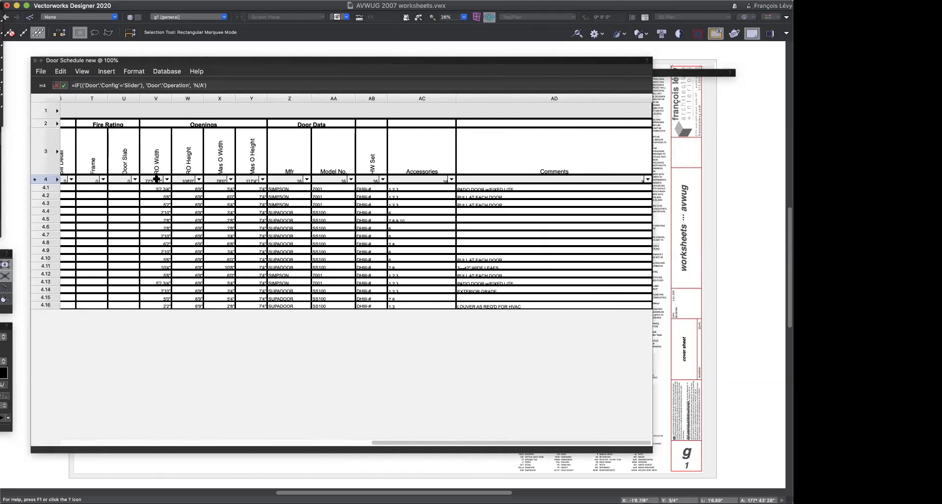
scroll(156, 179, left, 6)
scroll(156, 179, left, 7)
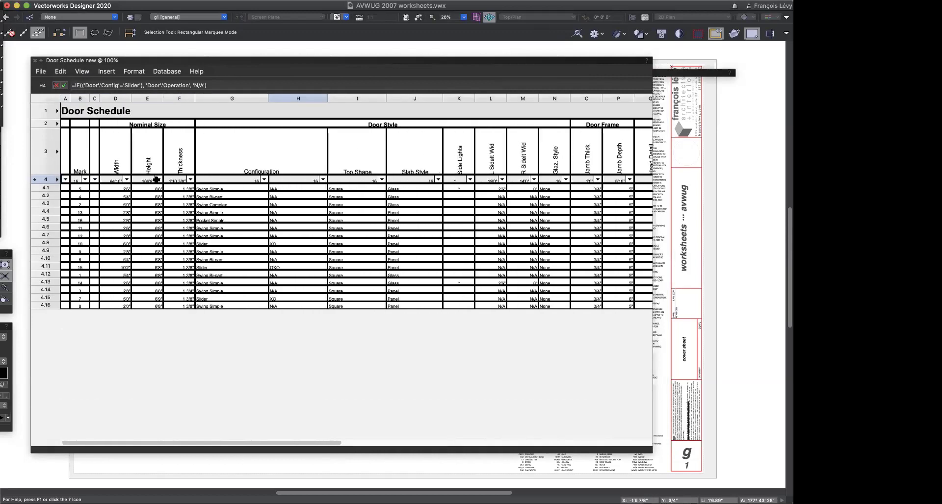
click(78, 72)
mouse_move(82, 99)
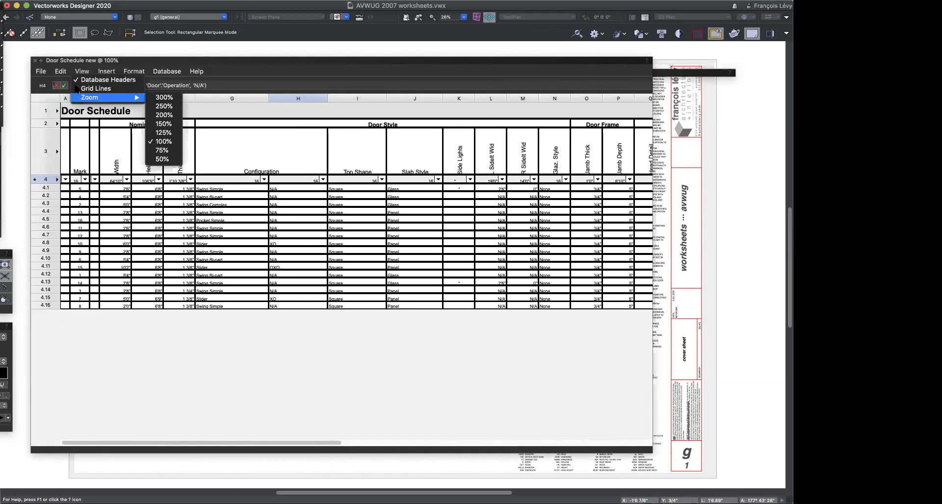
click(161, 60)
Step: Reposition the Door Schedule new worksheet window and set its zoom to 150%
drag(152, 60, 171, 68)
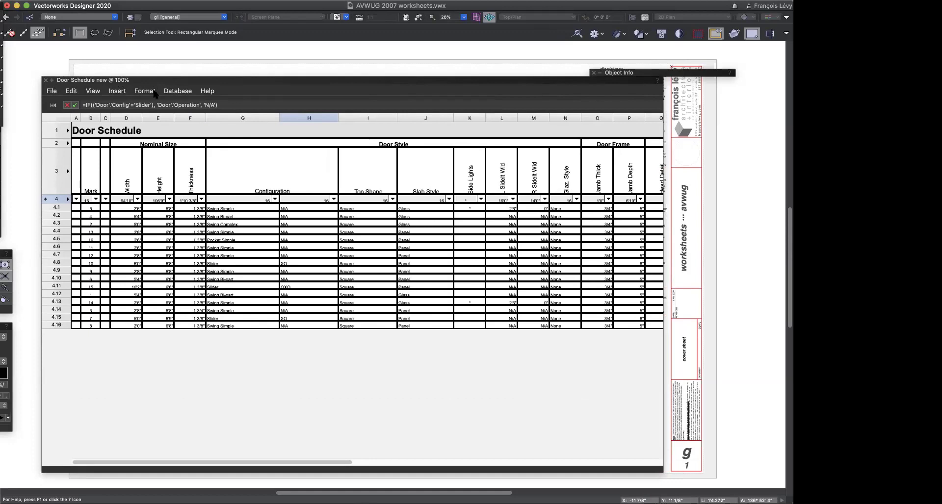
drag(160, 81, 141, 81)
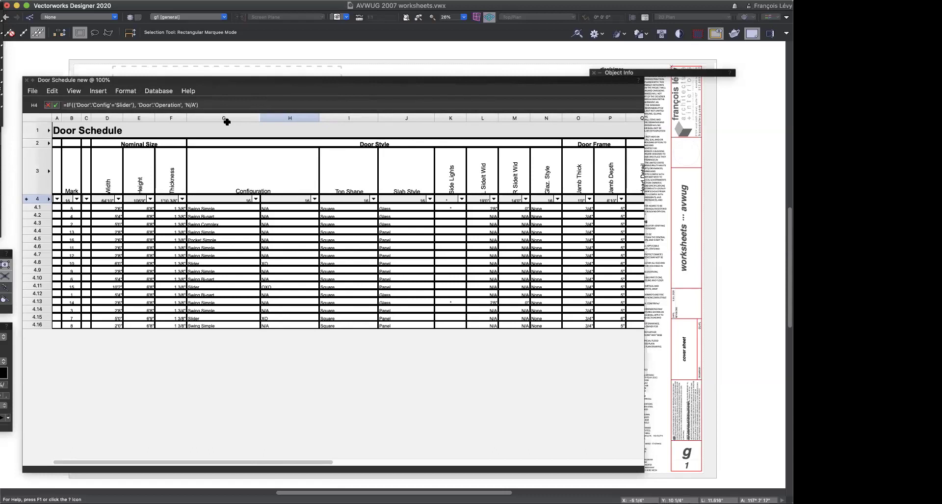
click(76, 93)
mouse_move(98, 117)
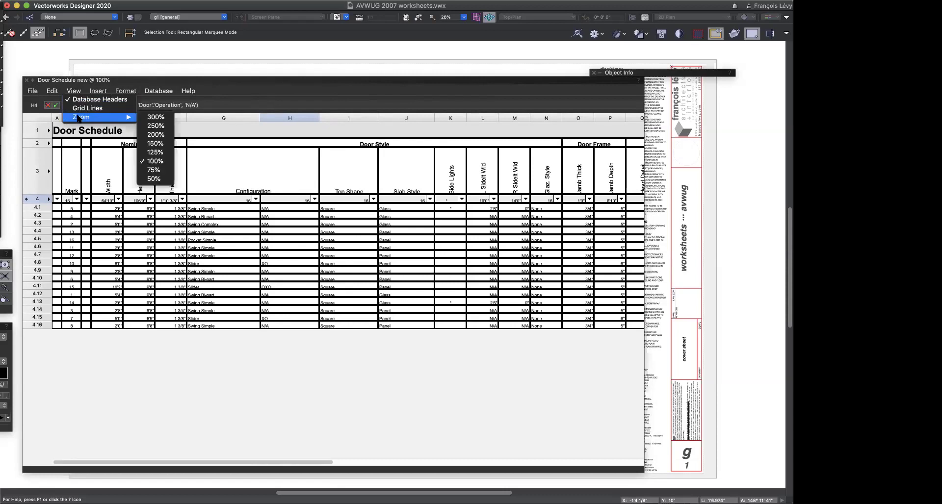
click(155, 143)
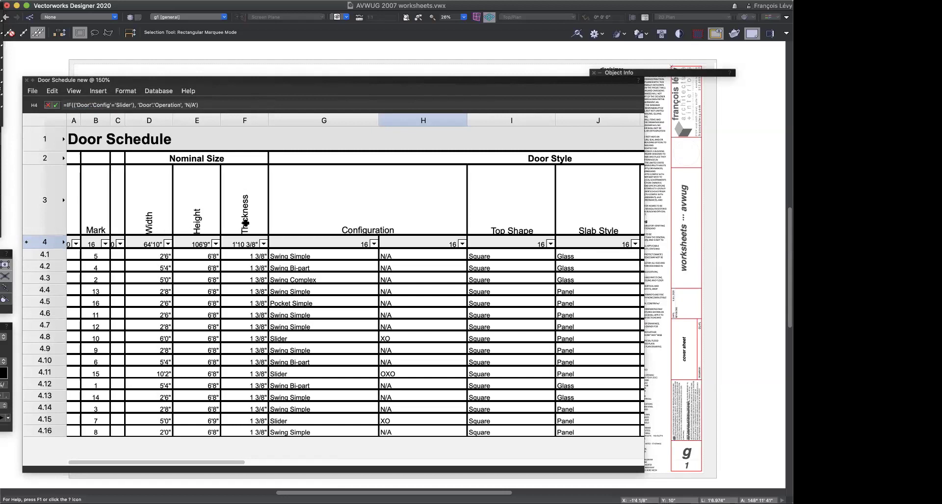
Step: Examine the door schedule's columns from Mark through Accessories, including frame details, fire rating, openings and door data
scroll(349, 212, right, 3)
scroll(349, 212, right, 20)
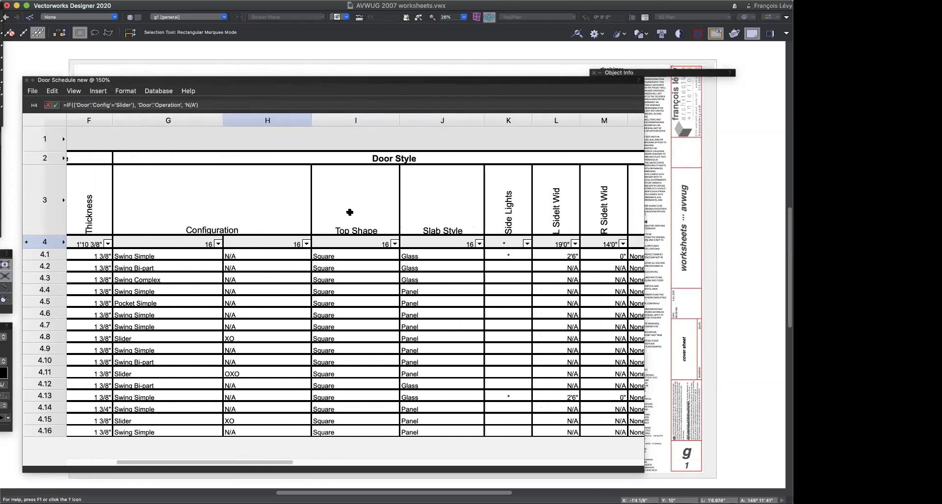
scroll(349, 212, right, 15)
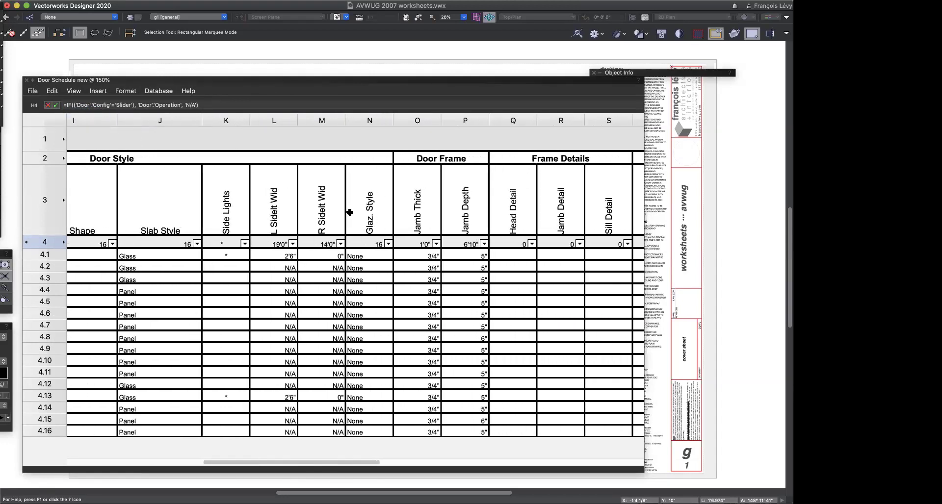
scroll(349, 211, right, 1)
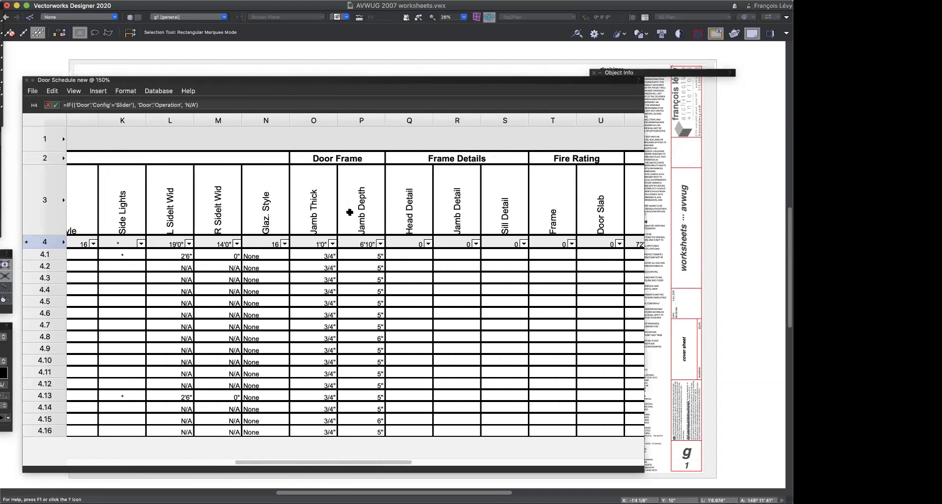
scroll(349, 212, right, 15)
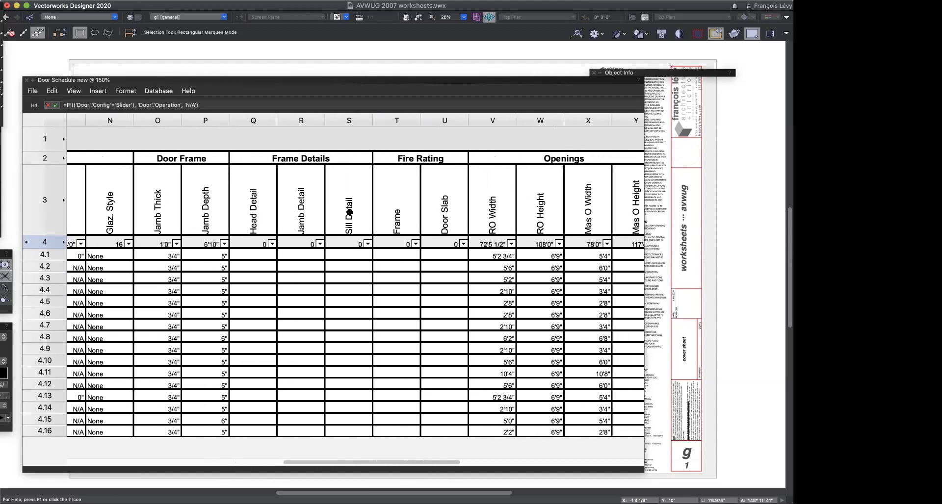
scroll(349, 212, right, 10)
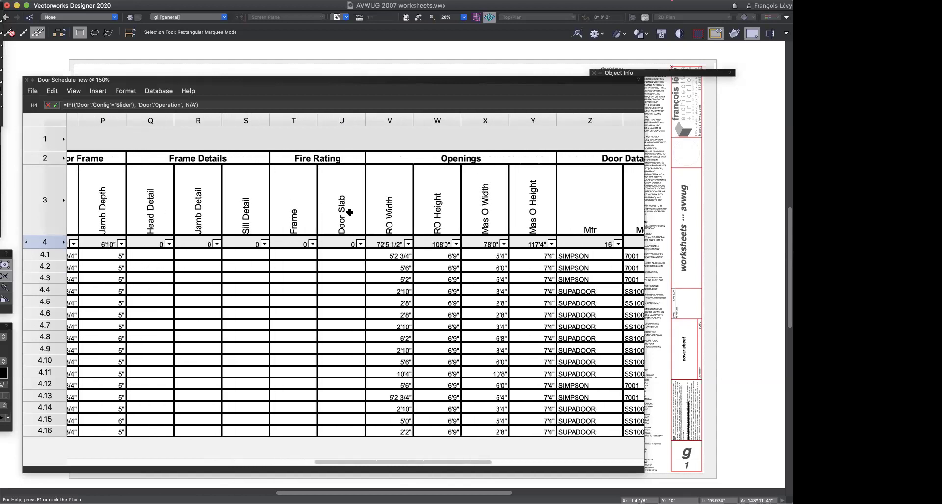
scroll(349, 212, right, 8)
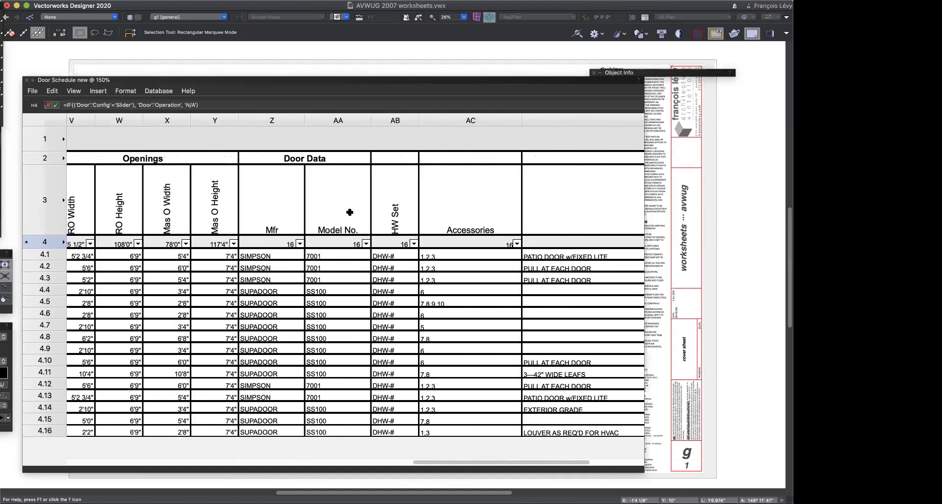
scroll(349, 212, left, 6)
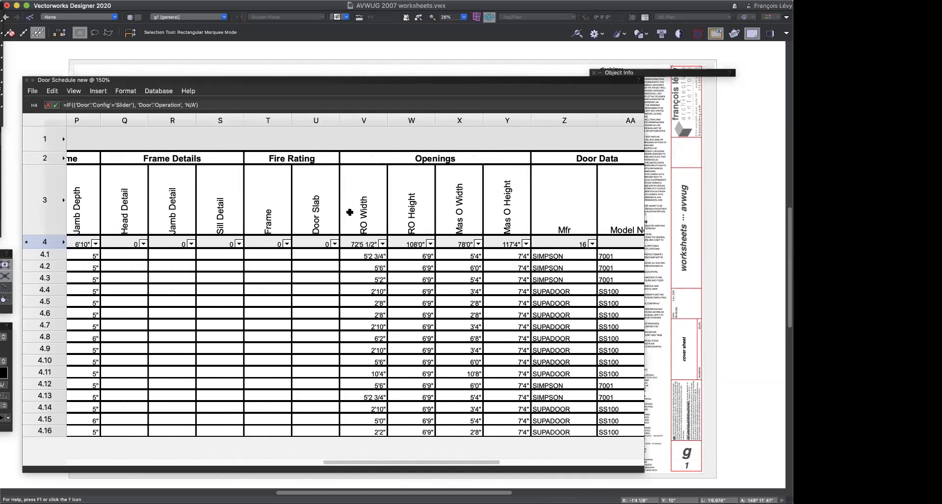
scroll(349, 212, left, 6)
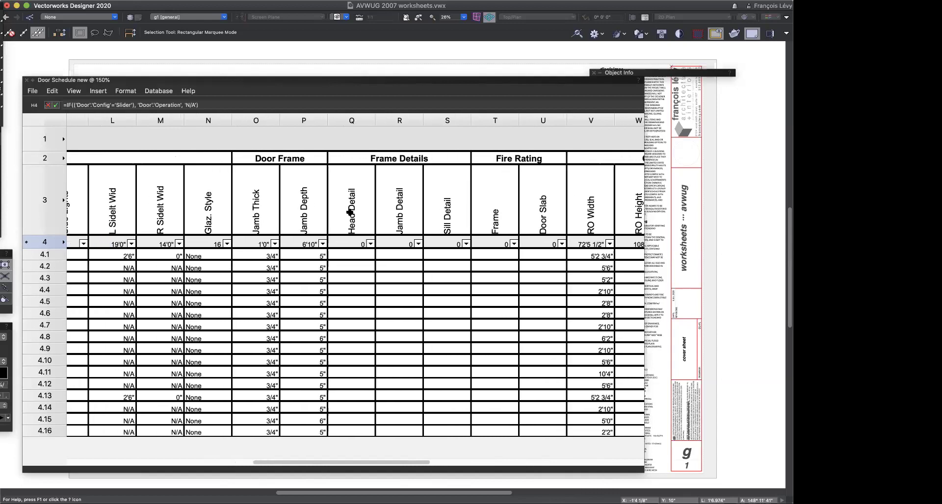
scroll(349, 212, left, 6)
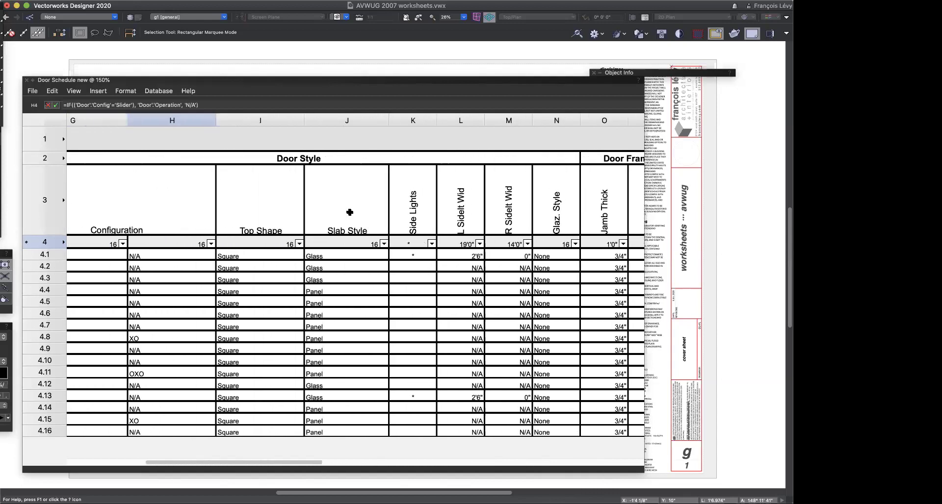
scroll(349, 211, left, 5)
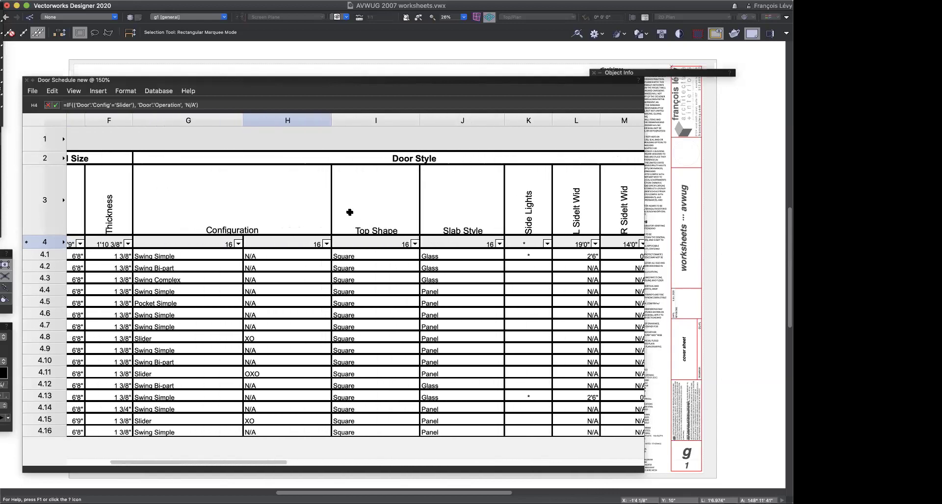
scroll(350, 212, left, 5)
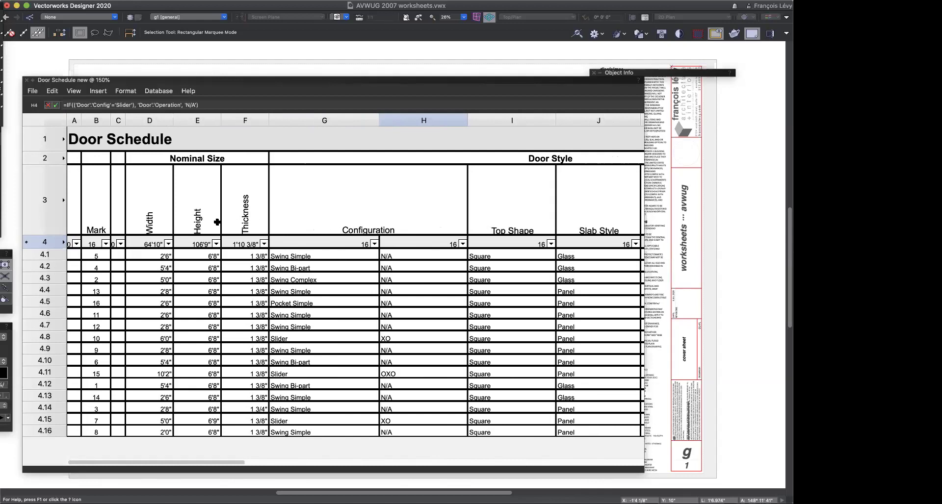
Step: Inspect the contents of the Width, Nominal Size and Configuration header cells in the door schedule
click(159, 221)
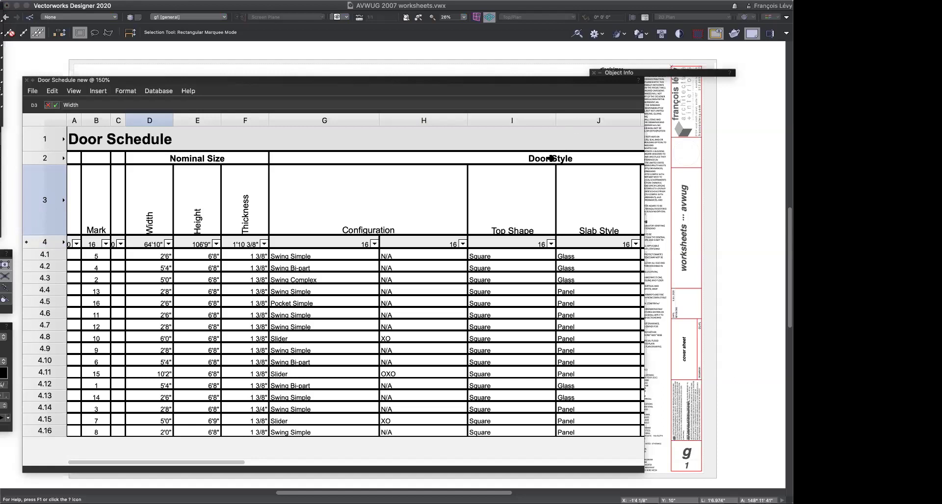
key(Up)
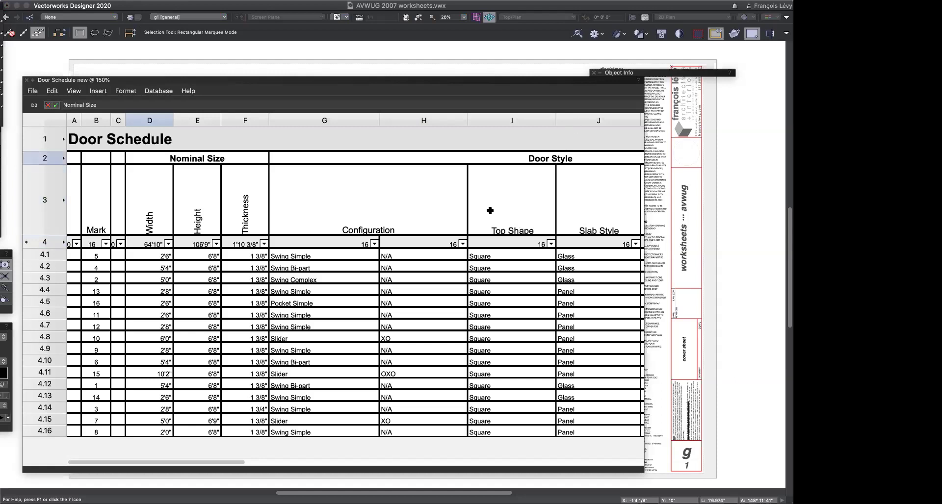
click(369, 208)
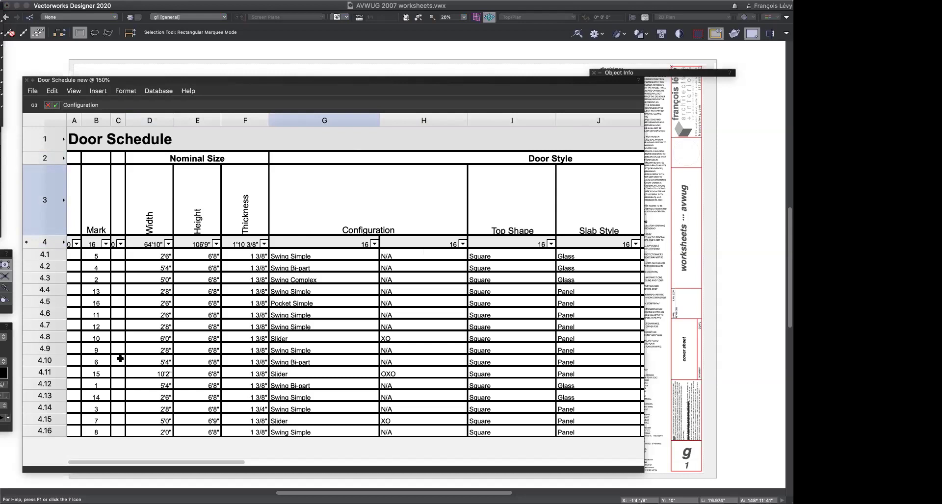
Step: Try deleting the empty column C from the door schedule, and undo the deletion
click(118, 120)
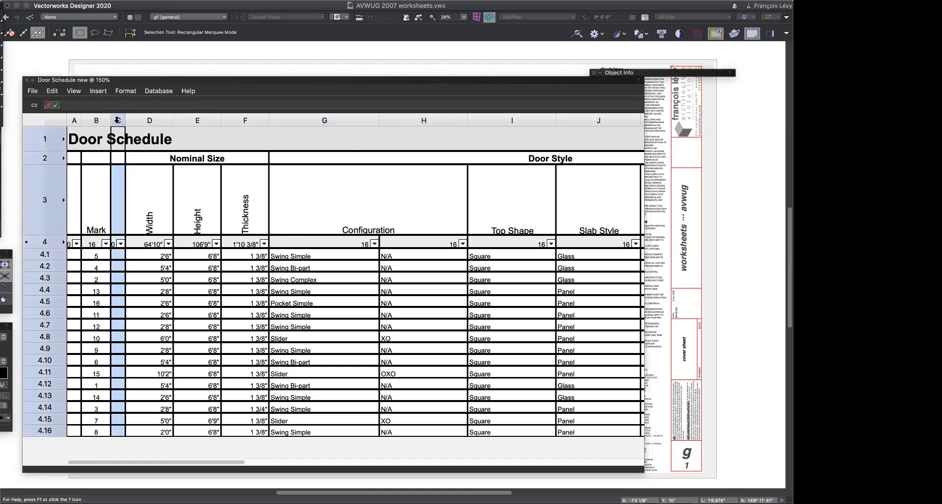
right_click(118, 121)
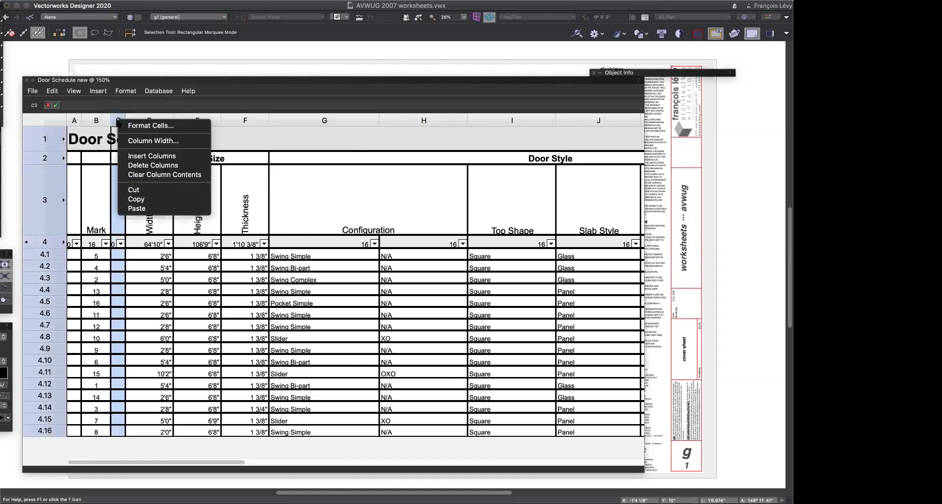
click(139, 167)
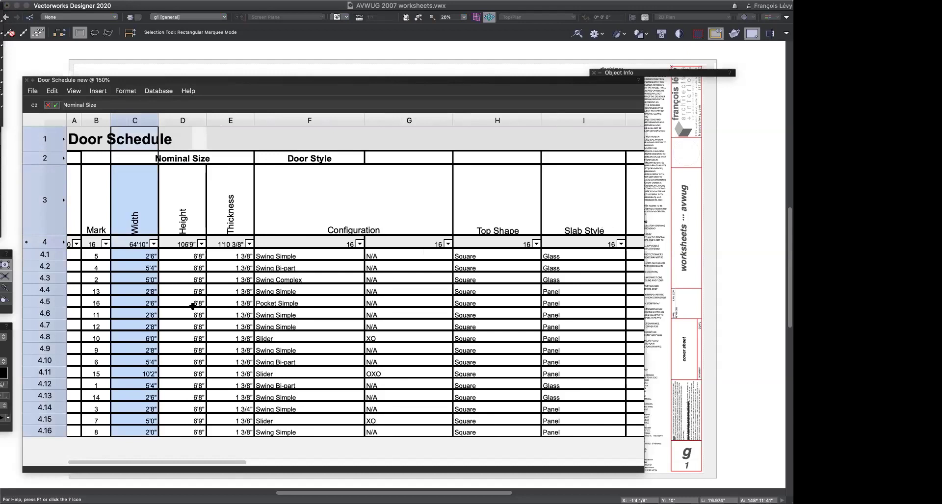
key(super+z)
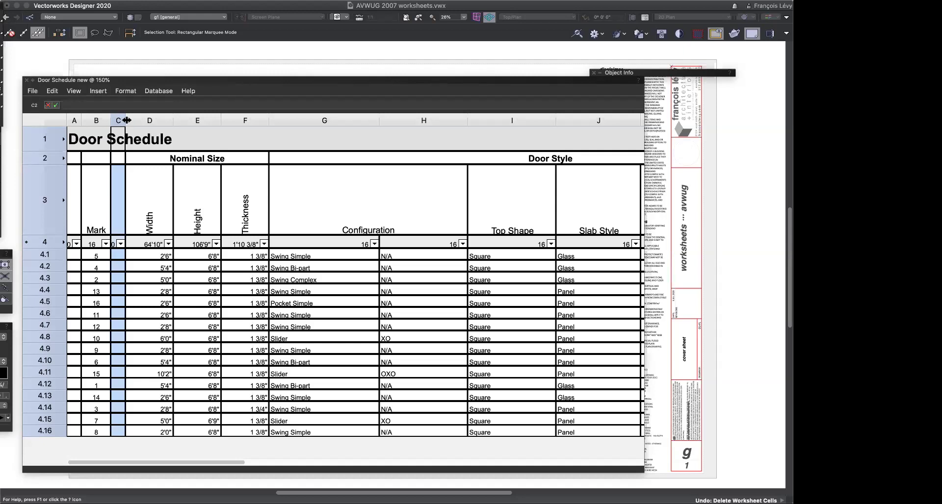
Step: Hide column C by collapsing its width, and reveal it by widening columns B through D together
drag(126, 120, 108, 122)
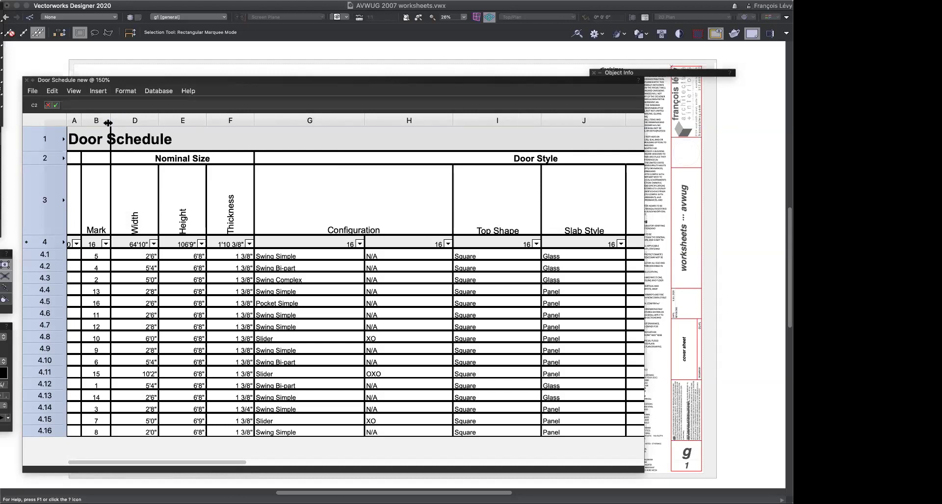
mouse_move(108, 123)
mouse_down()
mouse_move(128, 122)
mouse_move(103, 122)
mouse_up()
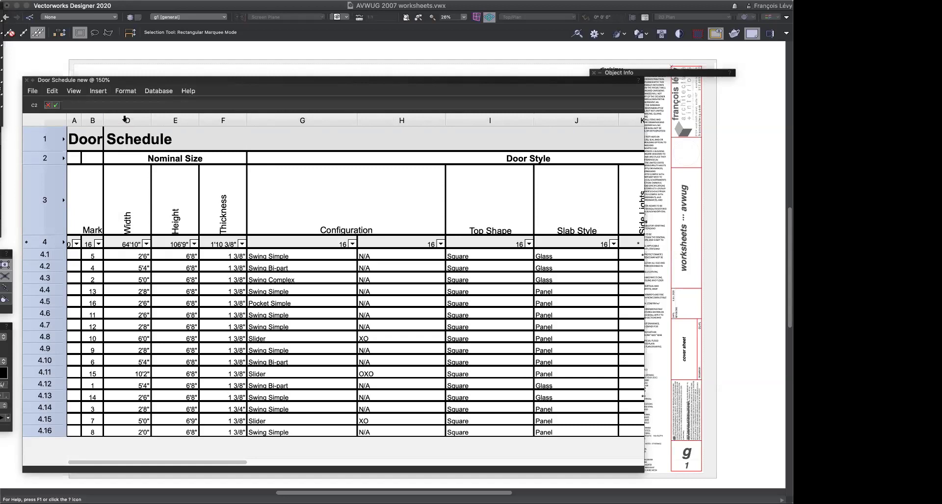
drag(125, 118, 97, 123)
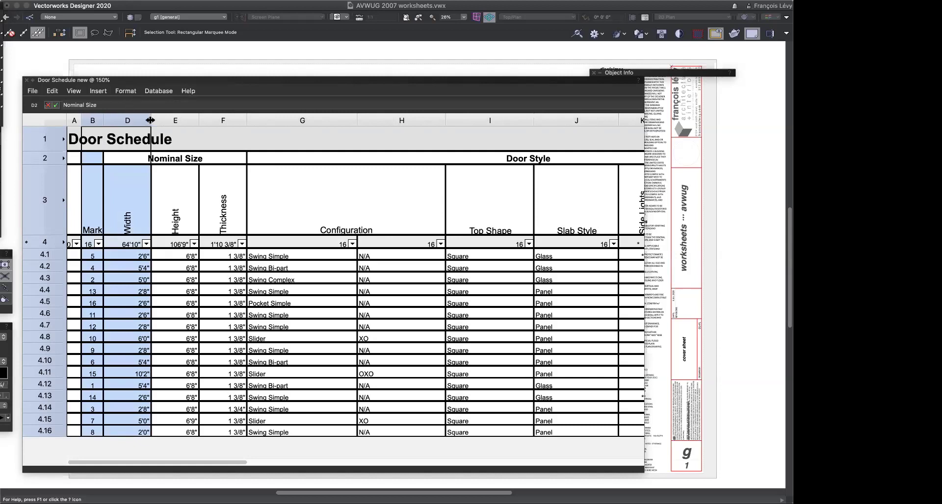
drag(151, 120, 170, 120)
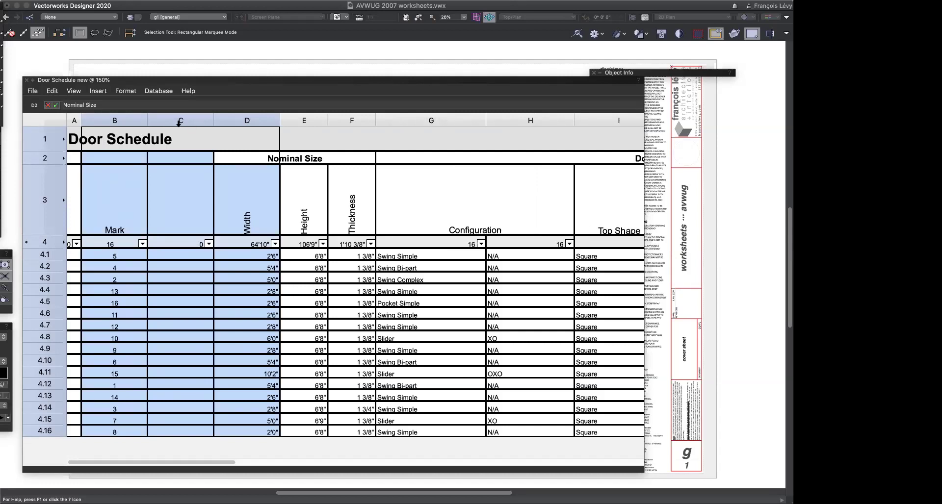
Step: Narrow columns B, C and D individually so the Mark, blank and Width columns fit closely around their contents
click(130, 122)
drag(147, 121, 105, 122)
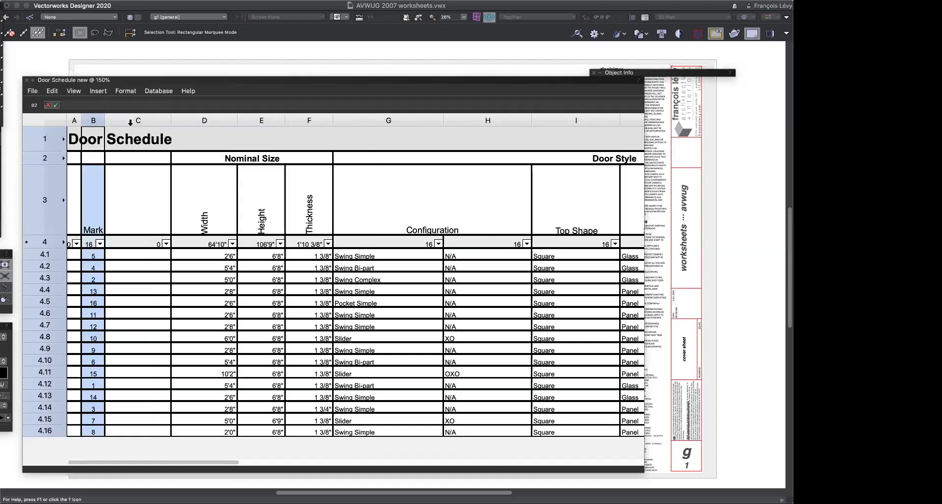
click(131, 122)
drag(170, 122, 128, 122)
click(186, 120)
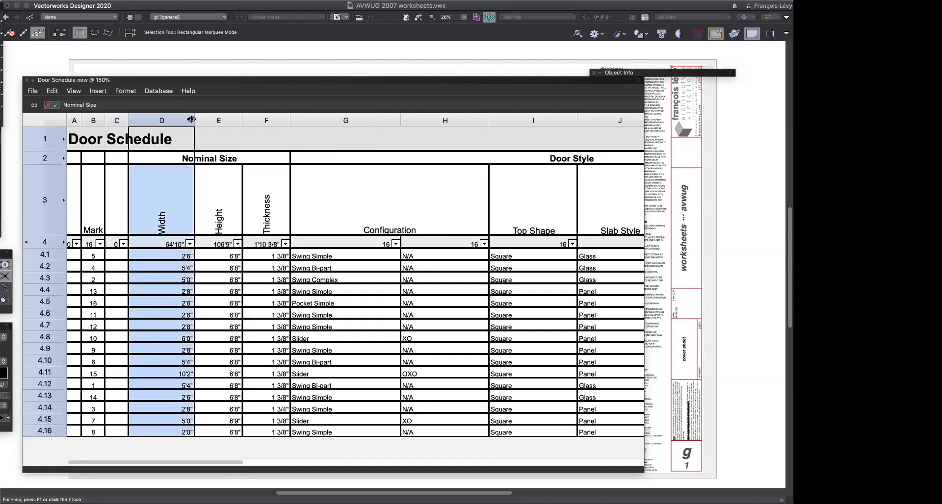
drag(194, 118, 164, 120)
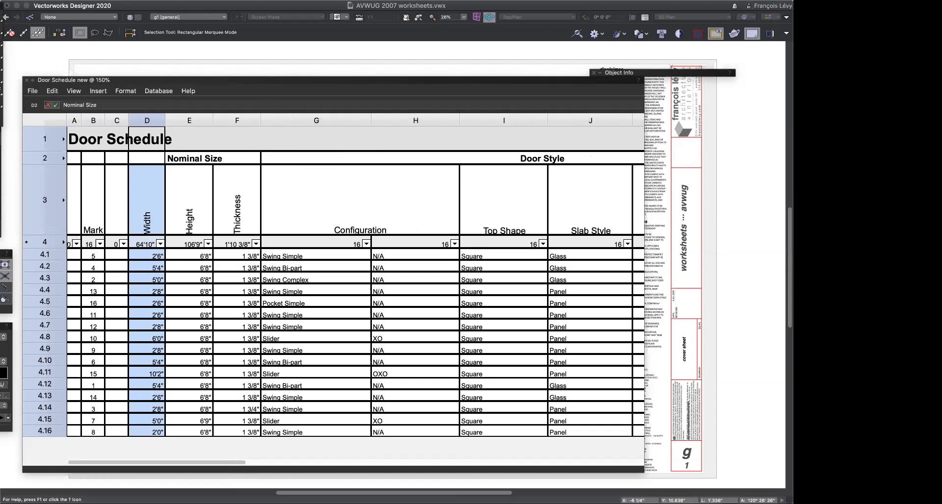
click(269, 0)
mouse_move(204, 0)
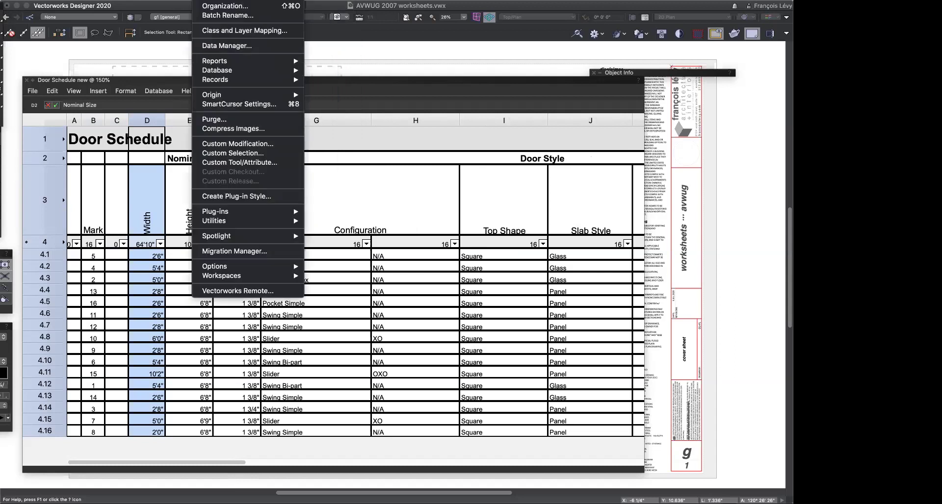
mouse_move(198, 61)
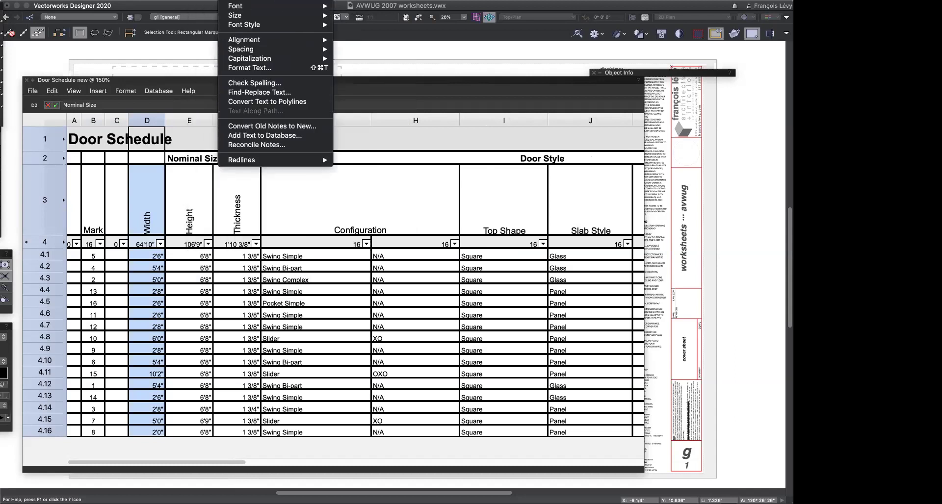
key(Escape)
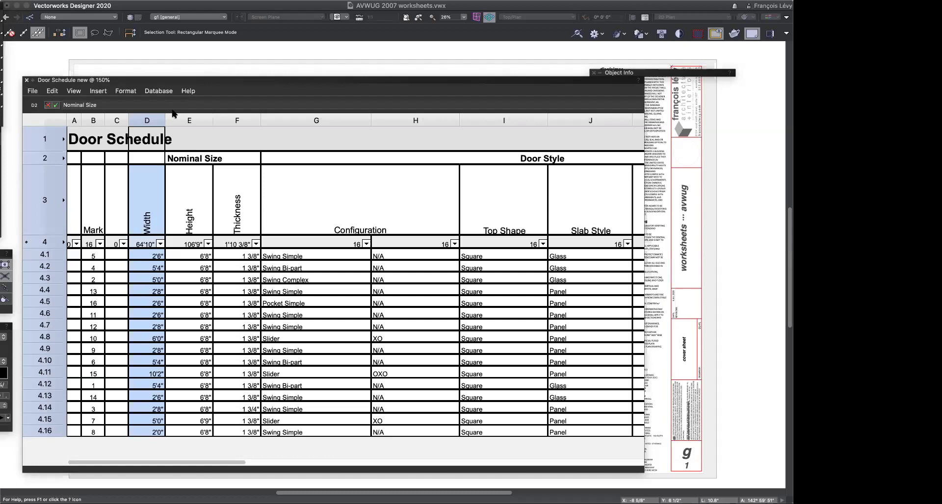
Step: Close the door schedule worksheet and open the saved view planWorking
key(super+w)
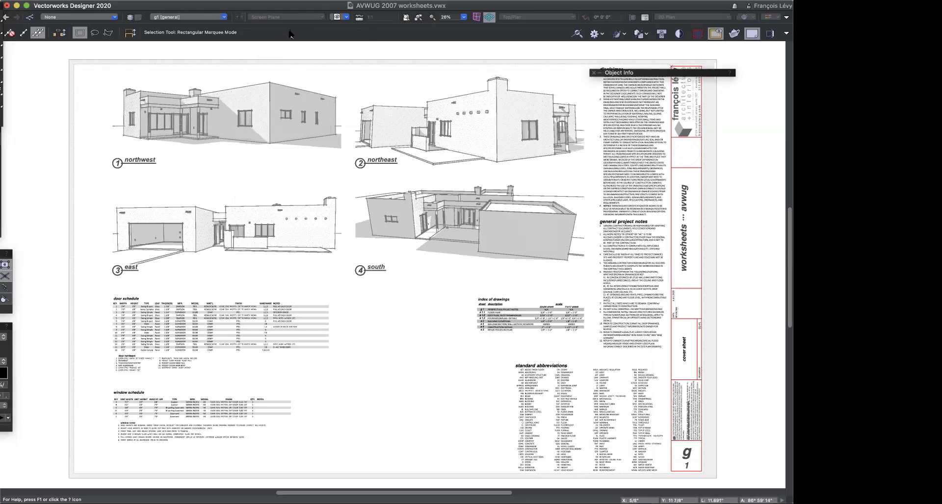
click(341, 18)
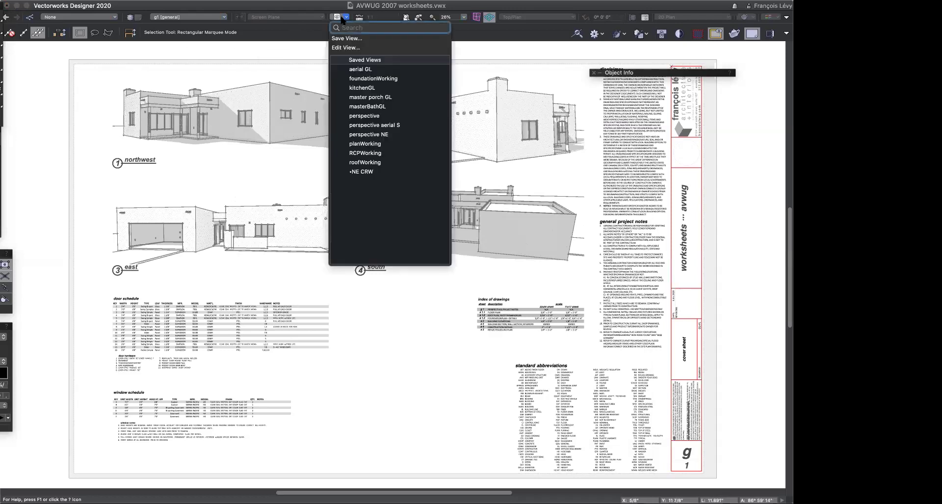
click(372, 148)
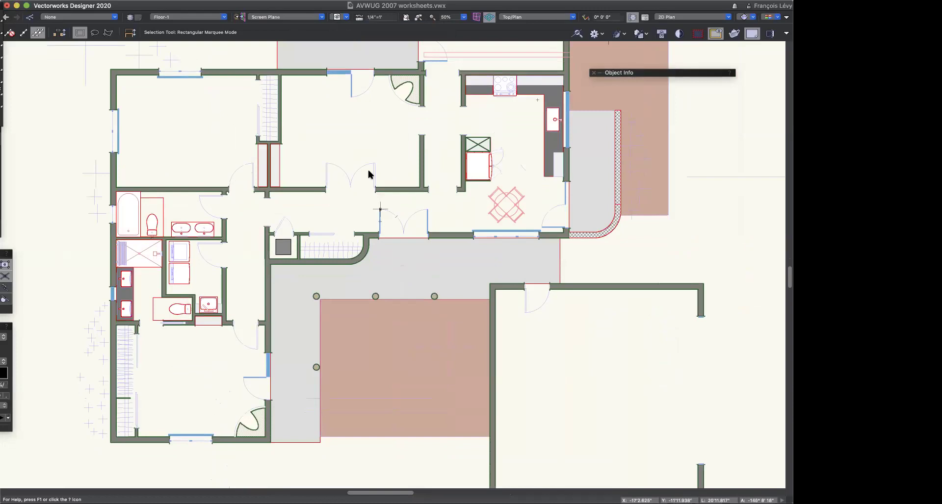
Step: Select the double entry door facing the covered porch, then move the Object Info palette over the plan and expand it
click(374, 172)
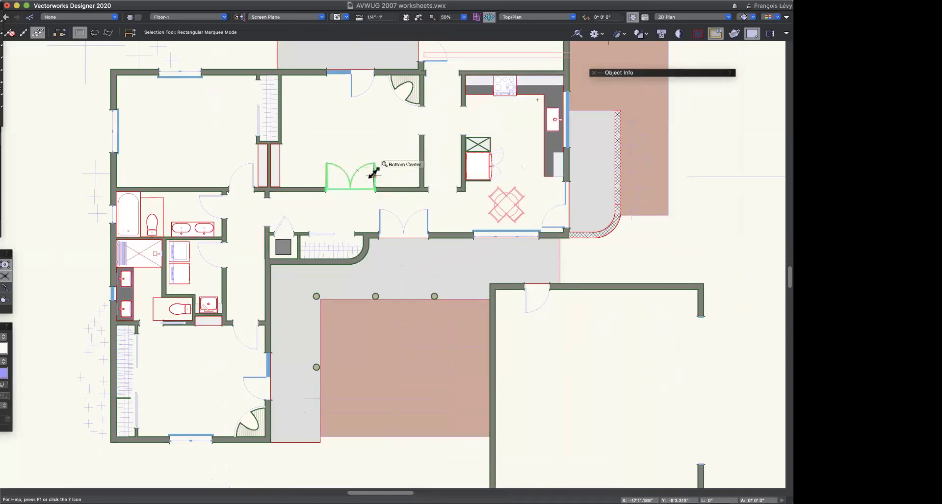
click(238, 185)
click(287, 226)
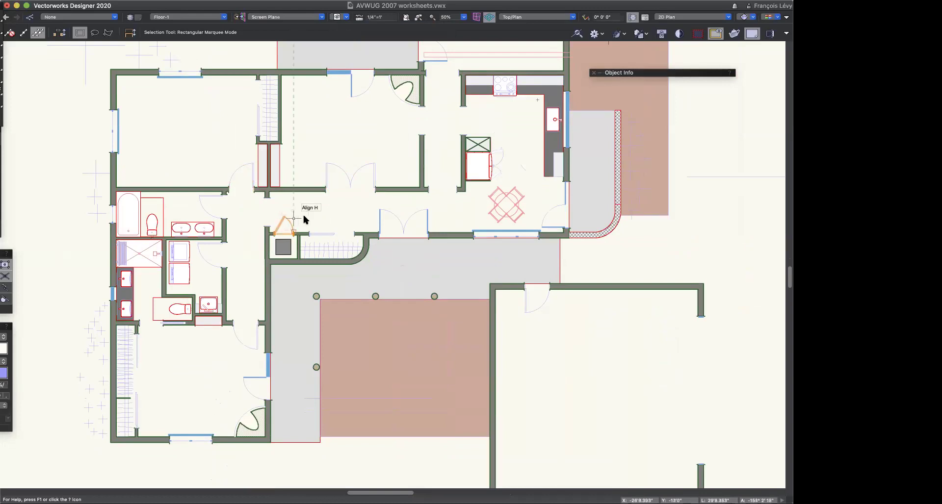
click(411, 216)
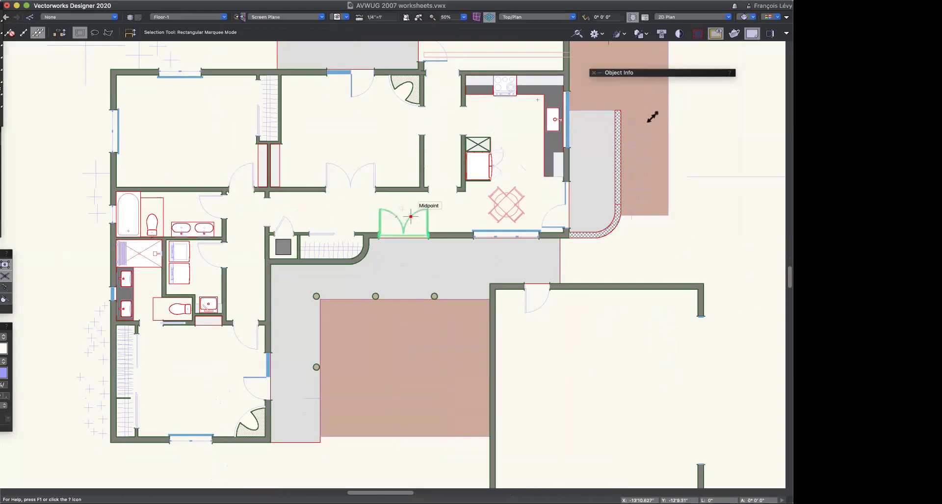
mouse_move(635, 74)
drag(635, 74, 542, 80)
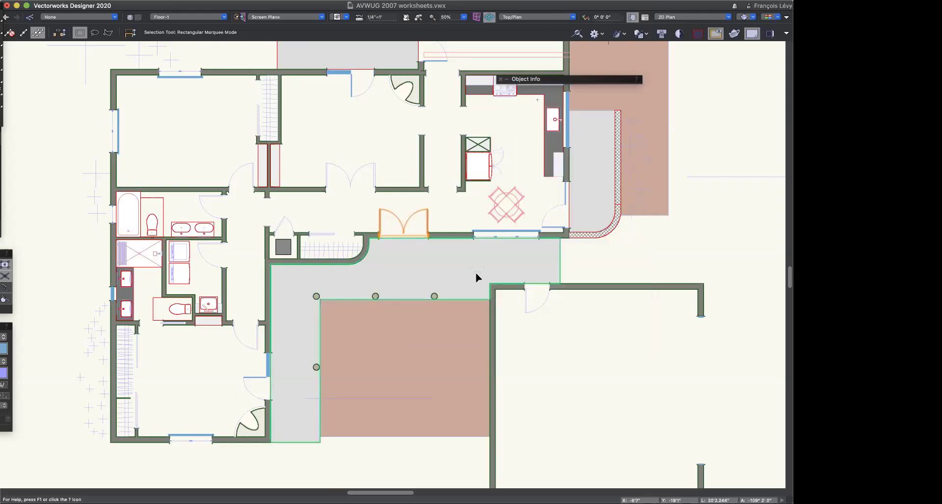
mouse_move(508, 80)
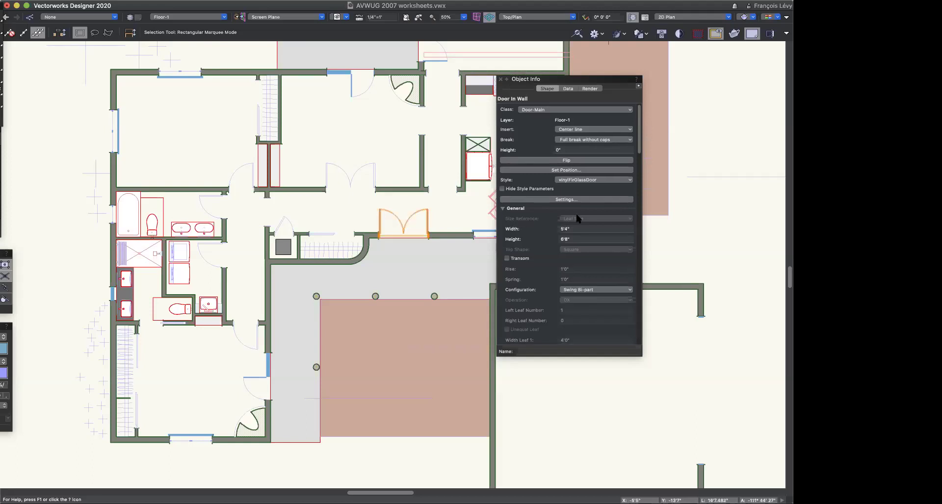
Step: Collapse the Visualization parameters and compare the ID Tag settings, including On Schedule, of the entry door and the wall opening near the kitchen
scroll(535, 258, down, 5)
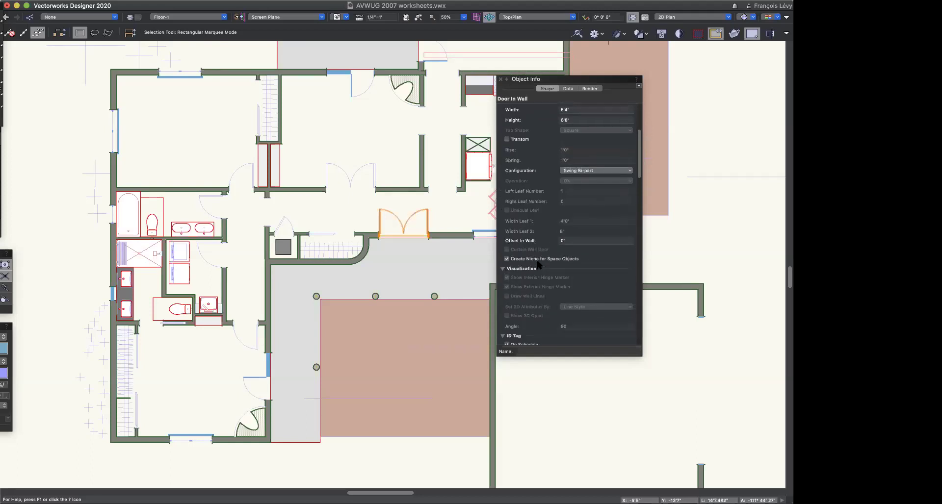
scroll(538, 265, down, 3)
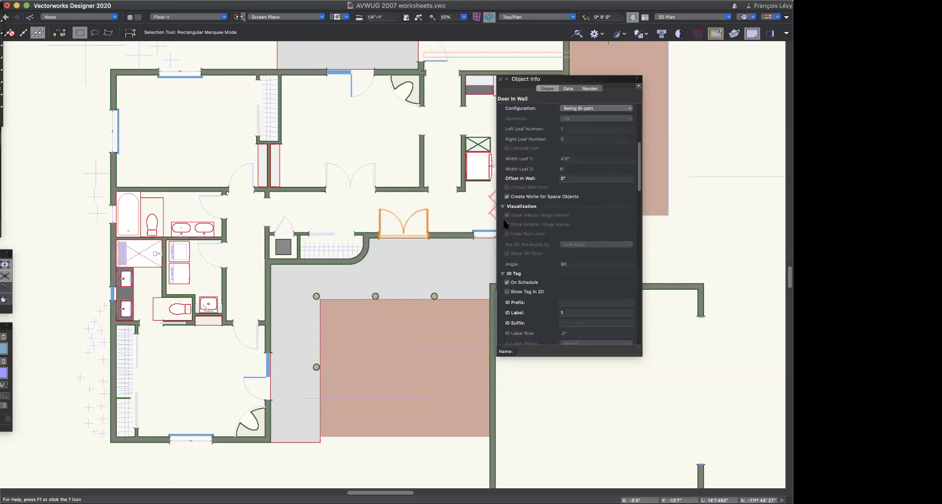
scroll(505, 224, down, 1)
click(503, 187)
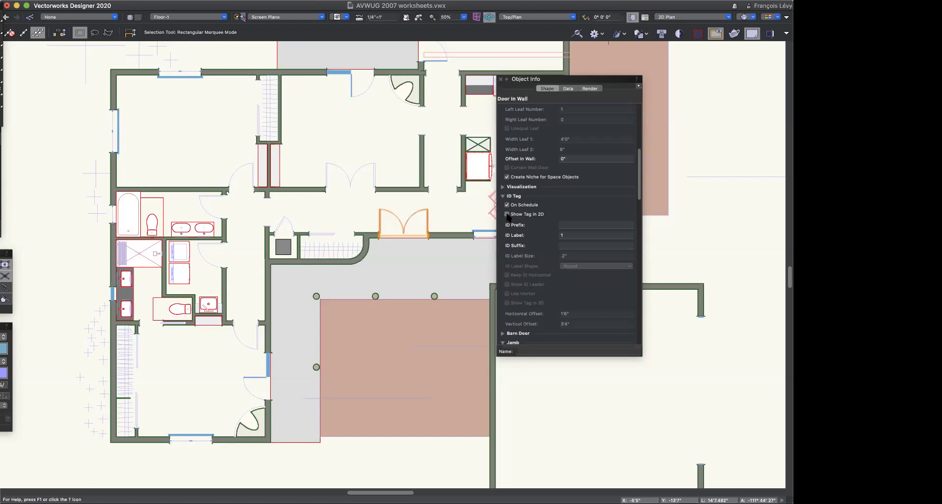
click(507, 215)
click(507, 215)
click(447, 188)
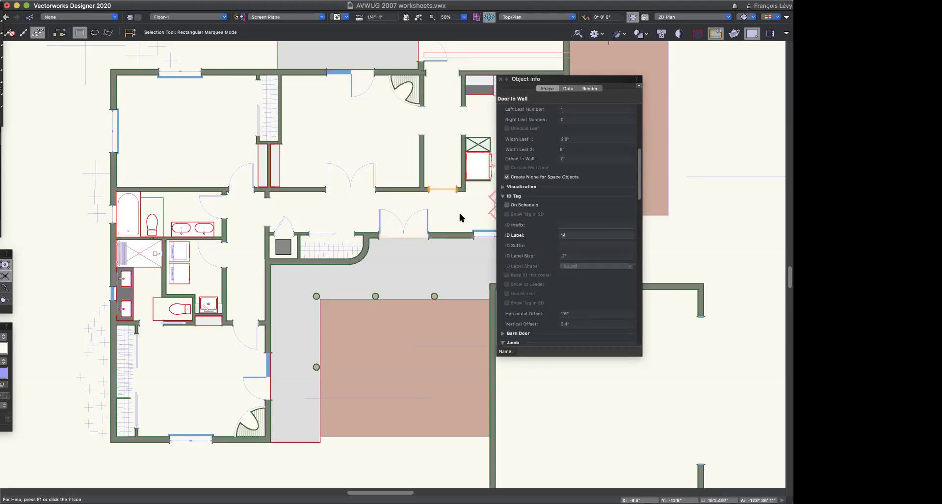
scroll(460, 203, up, 5)
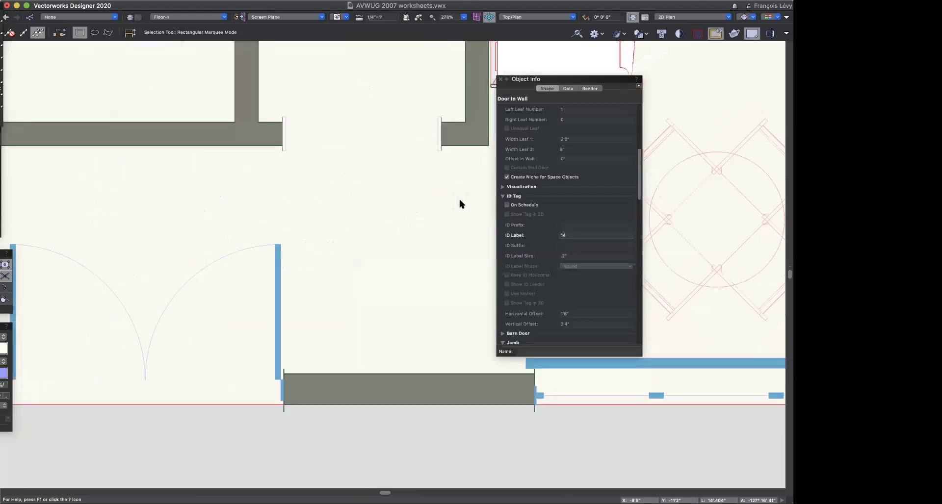
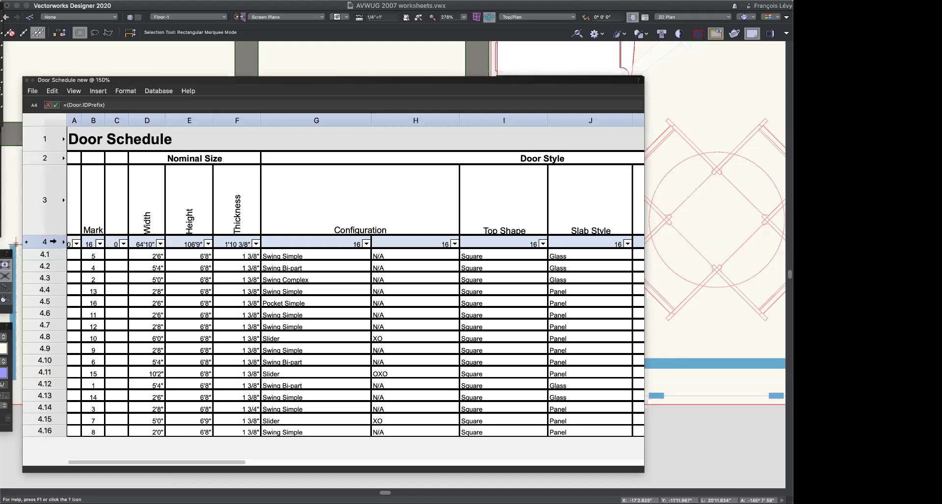
Step: Examine the formulas behind database header cells A4 through D4 of the door schedule worksheet
click(93, 244)
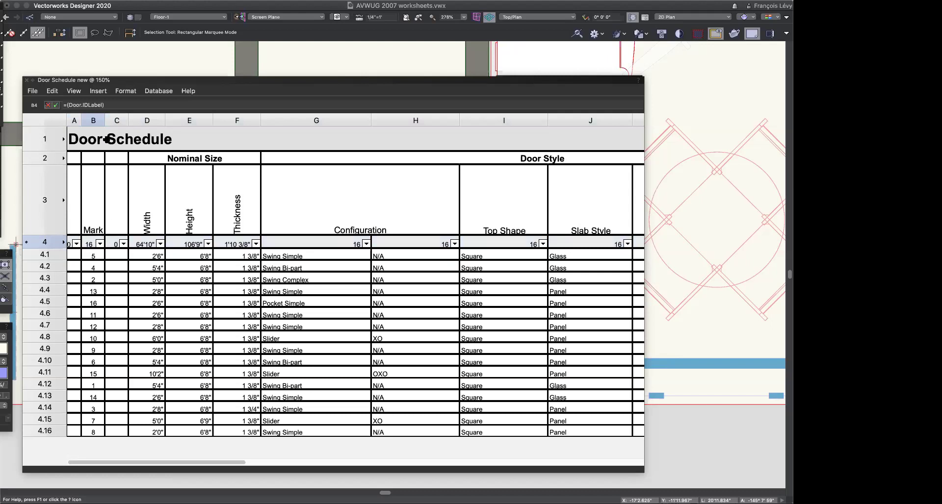
click(71, 240)
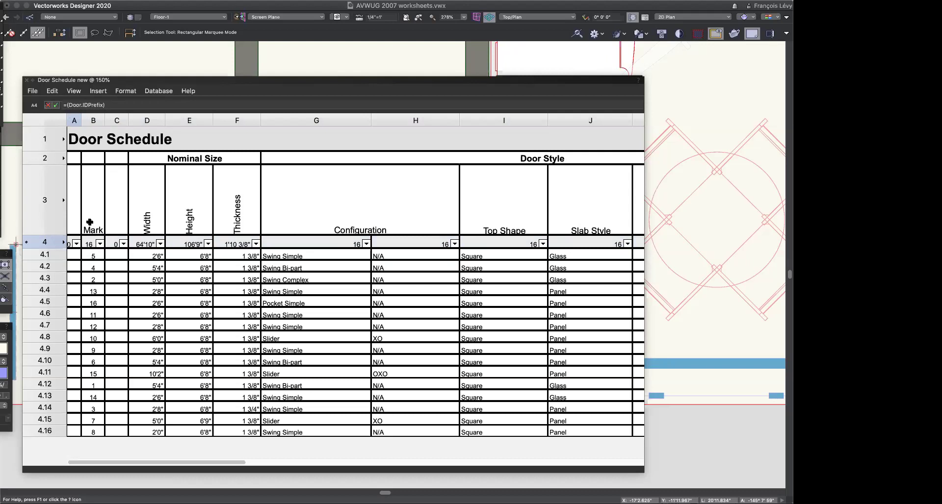
click(93, 243)
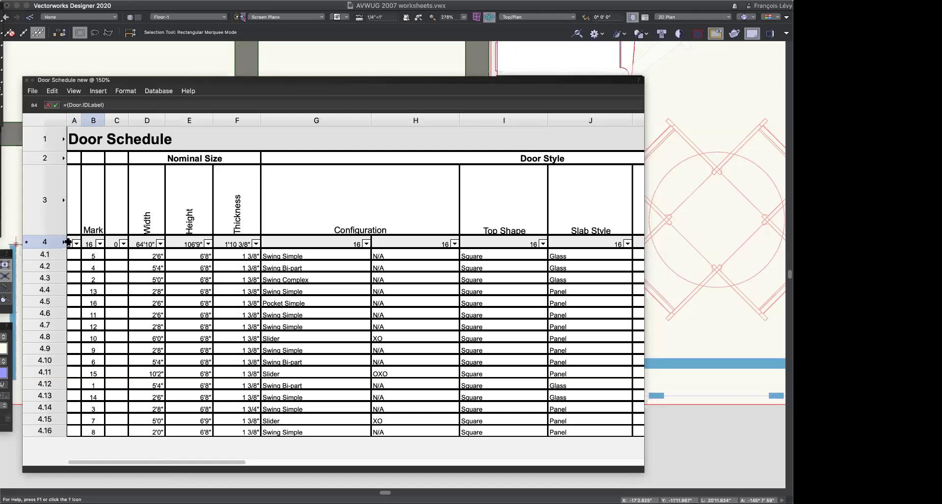
click(70, 242)
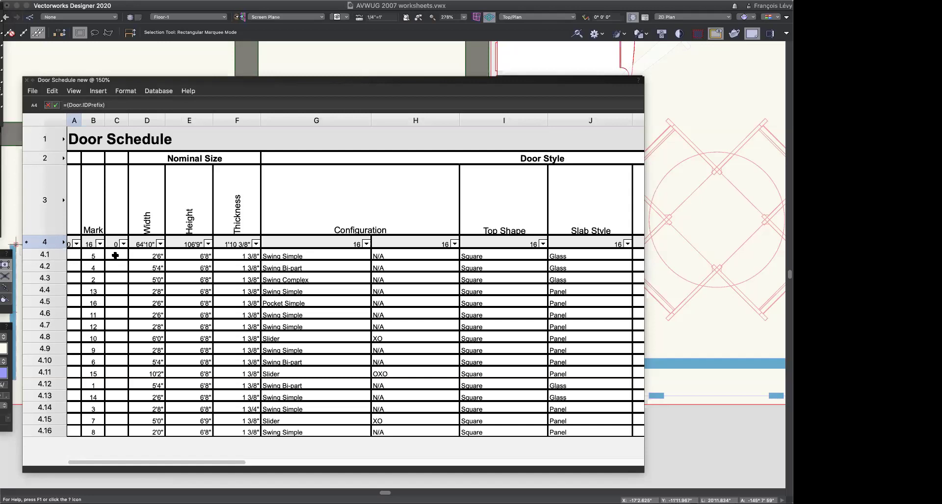
click(114, 244)
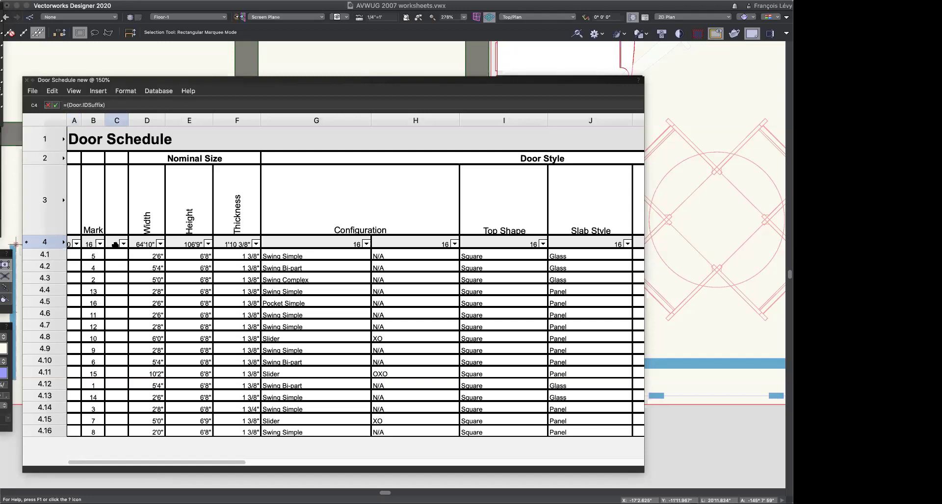
click(147, 244)
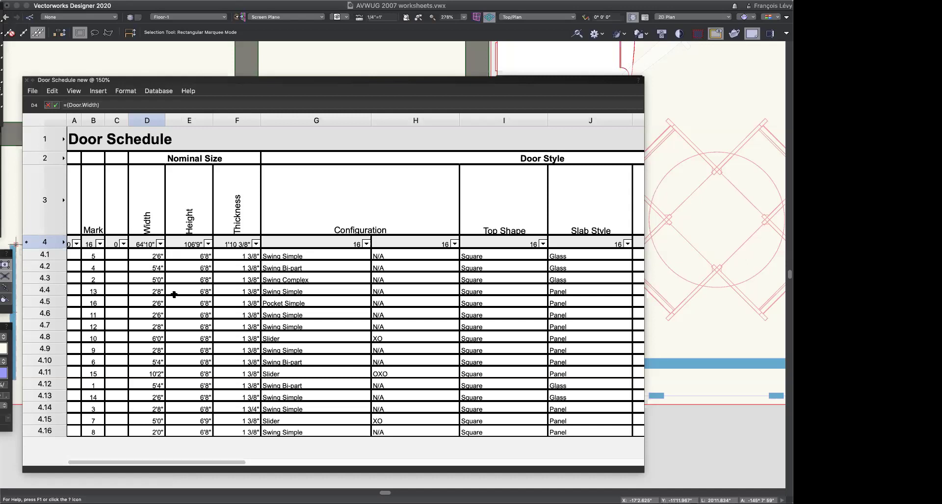
Step: Select database header row 4, hide the worksheet's database headers, and show them again
click(44, 242)
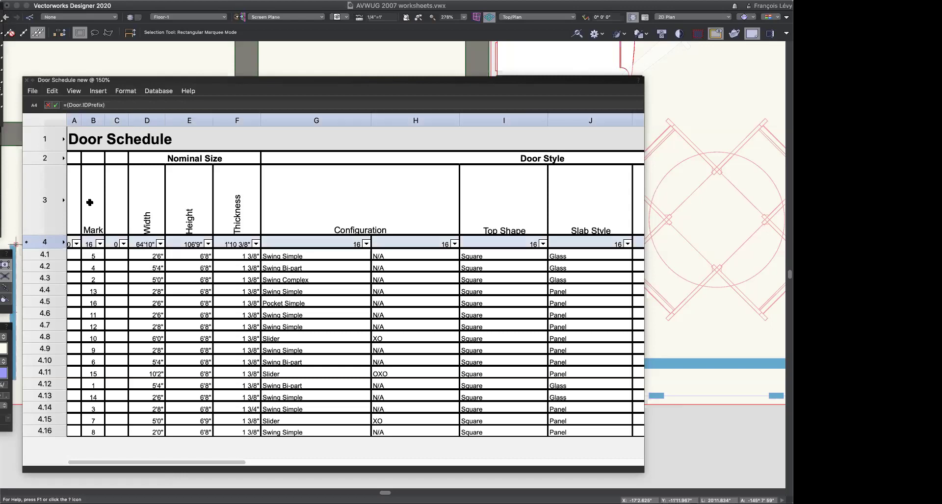
click(74, 91)
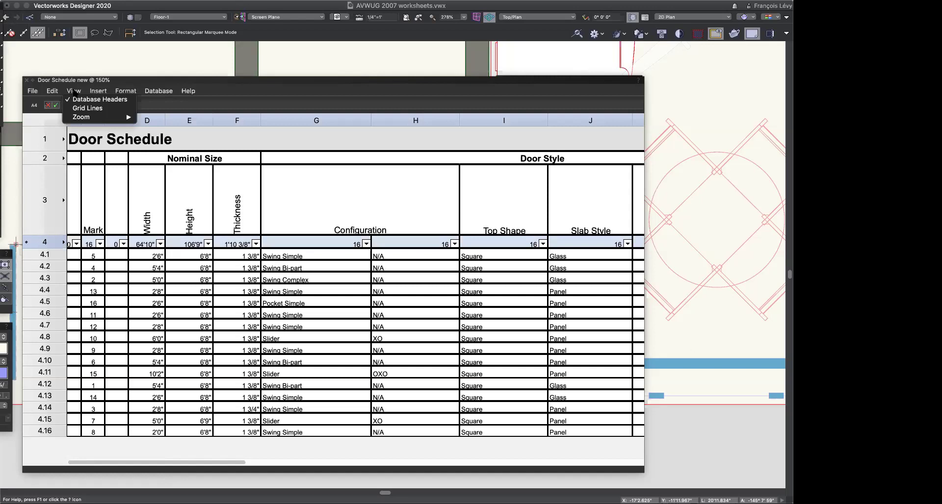
click(74, 100)
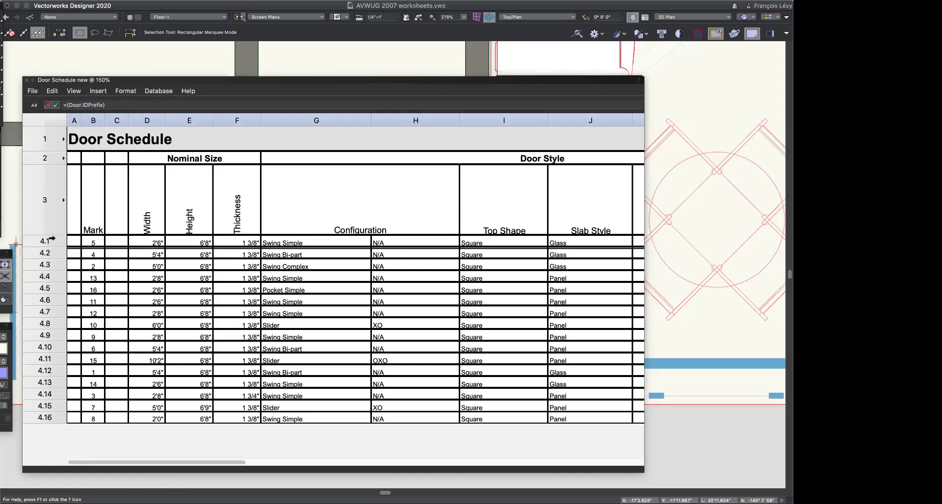
click(77, 93)
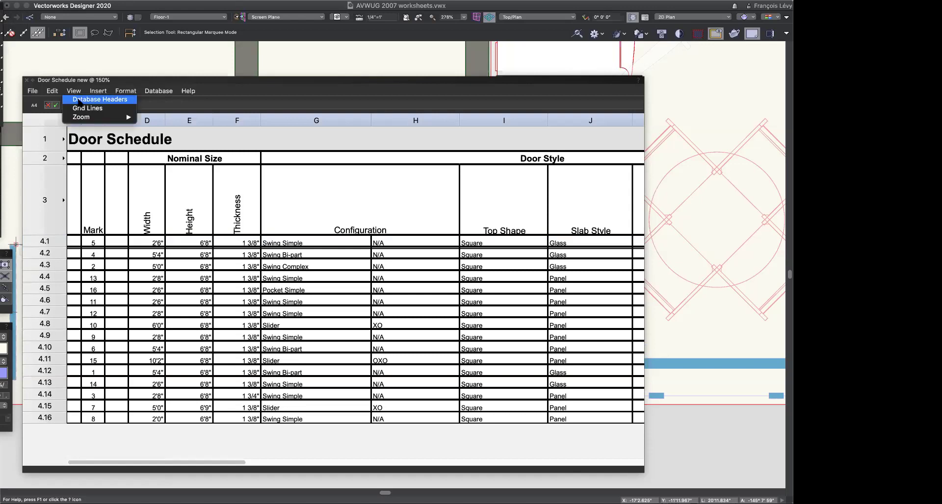
click(78, 100)
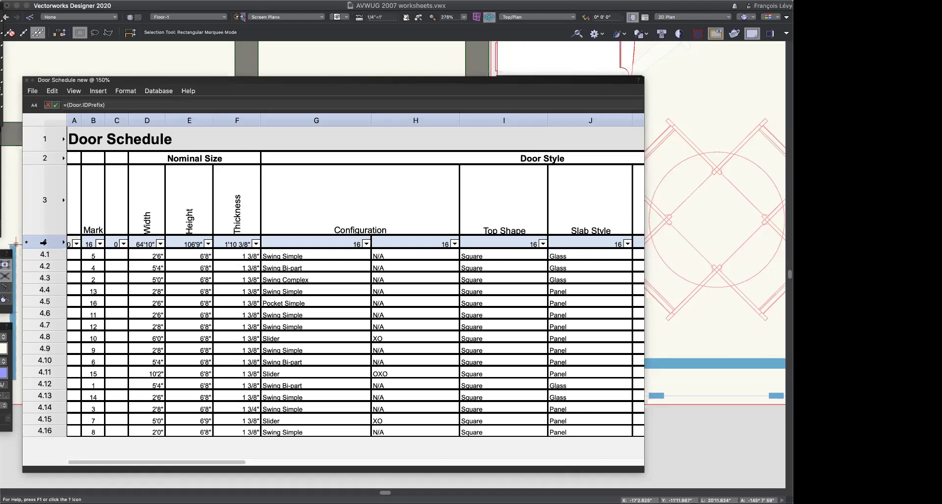
Step: Open the criteria of database row 4 and examine the conditions that determine which doors are listed
right_click(44, 242)
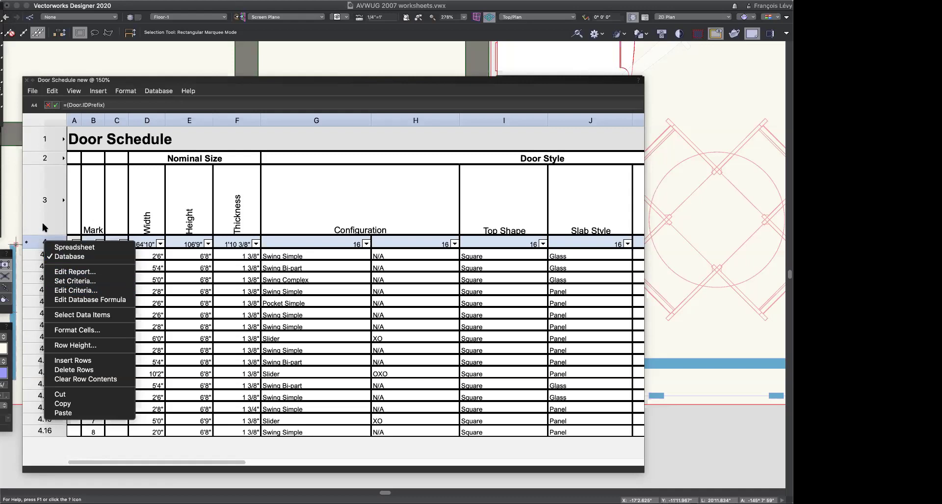
click(38, 239)
right_click(39, 242)
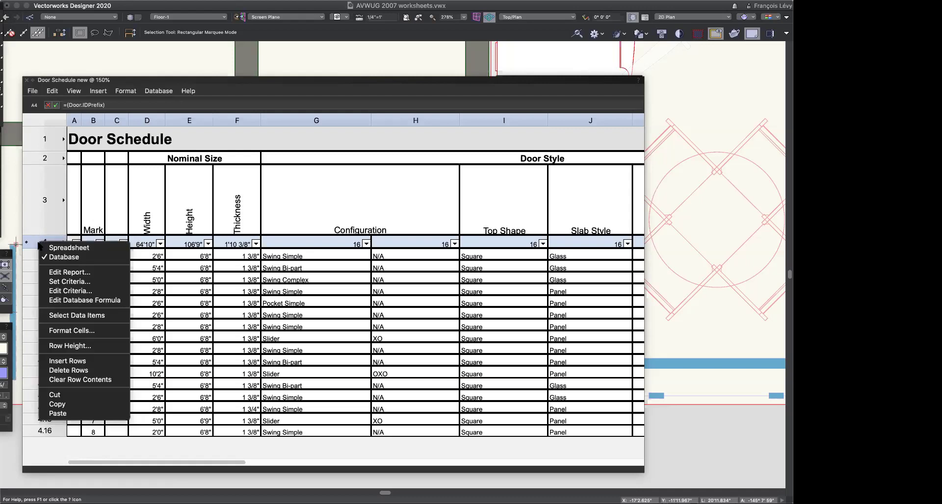
click(70, 282)
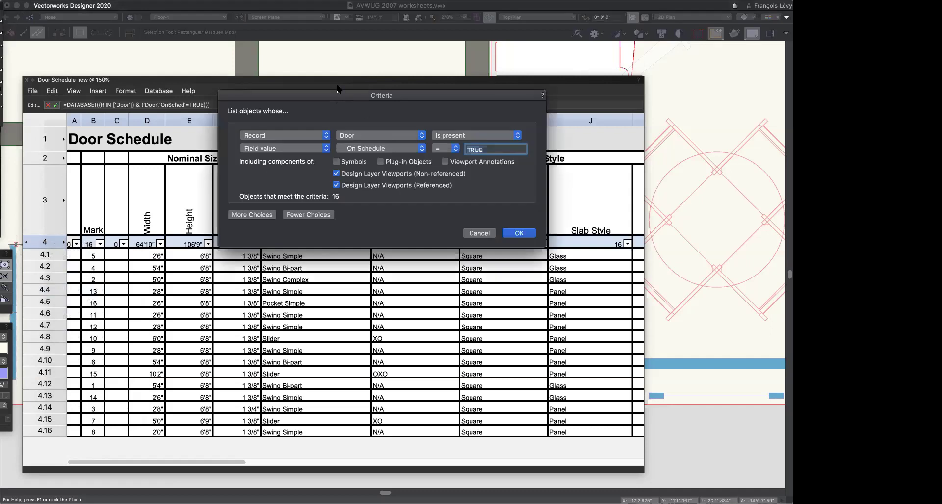
drag(337, 89, 310, 65)
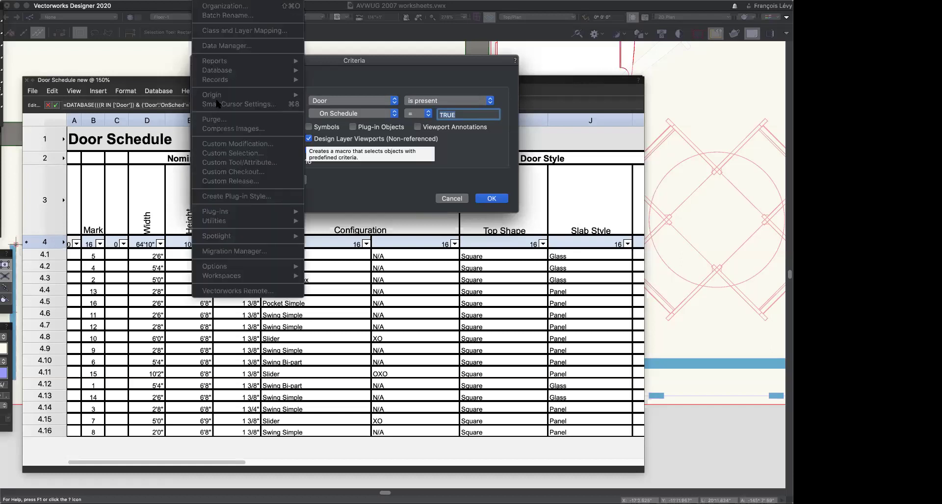
key(Escape)
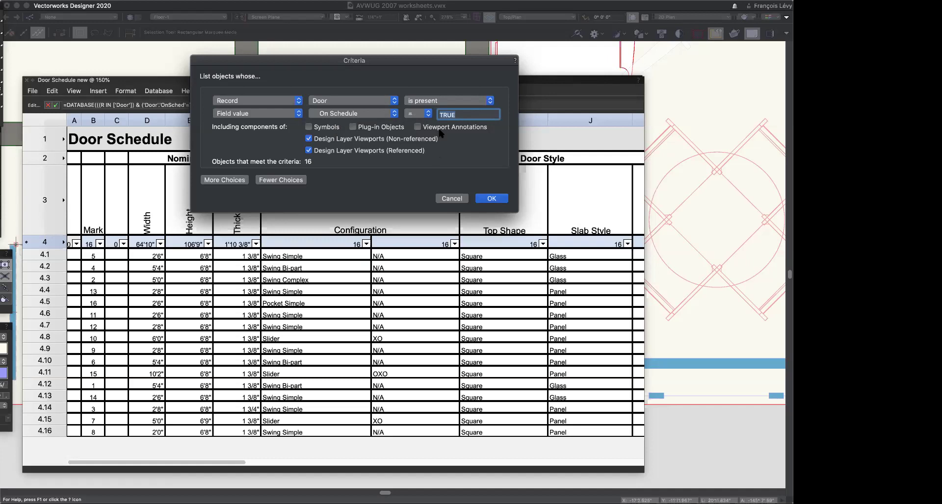
click(284, 116)
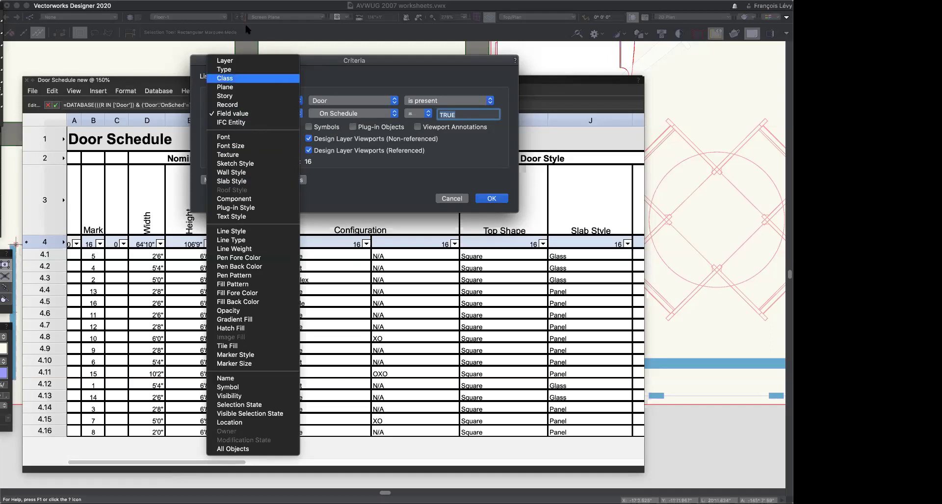
click(235, 115)
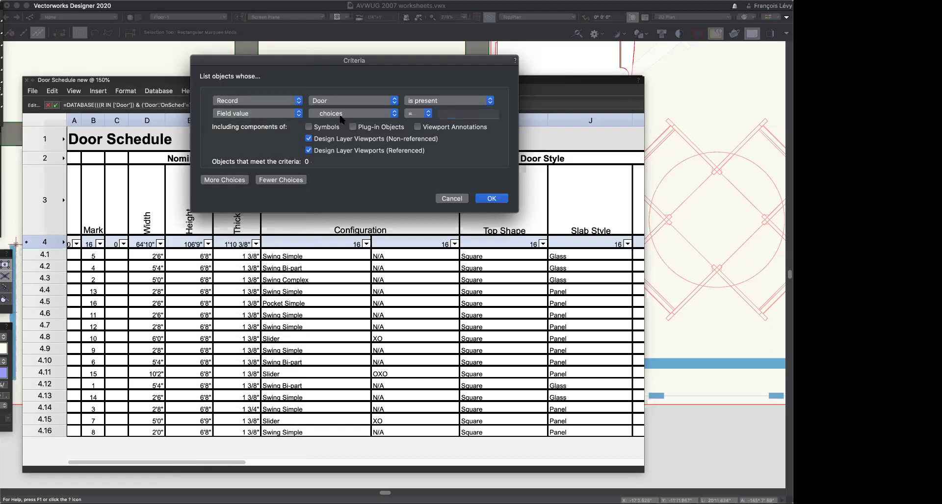
click(452, 199)
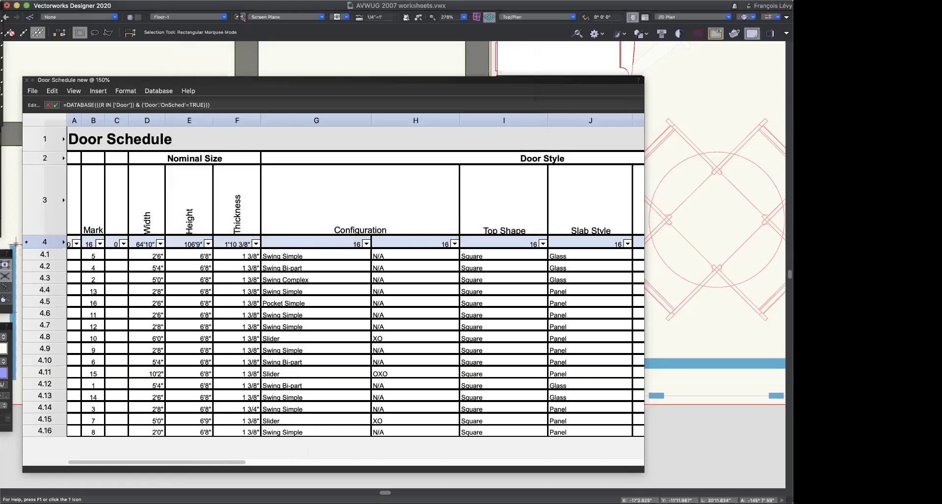
Step: Open the criteria of database row 4 and look through the record fields available for its field value condition
right_click(41, 241)
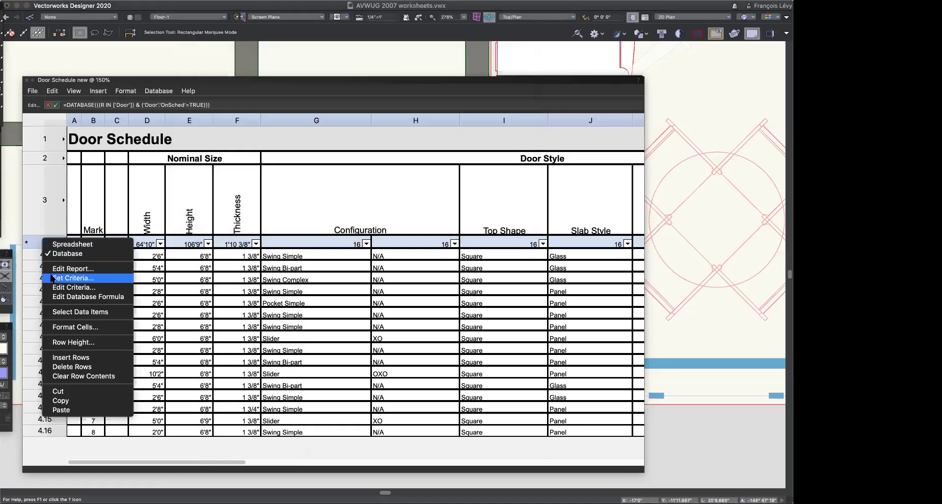
key(Escape)
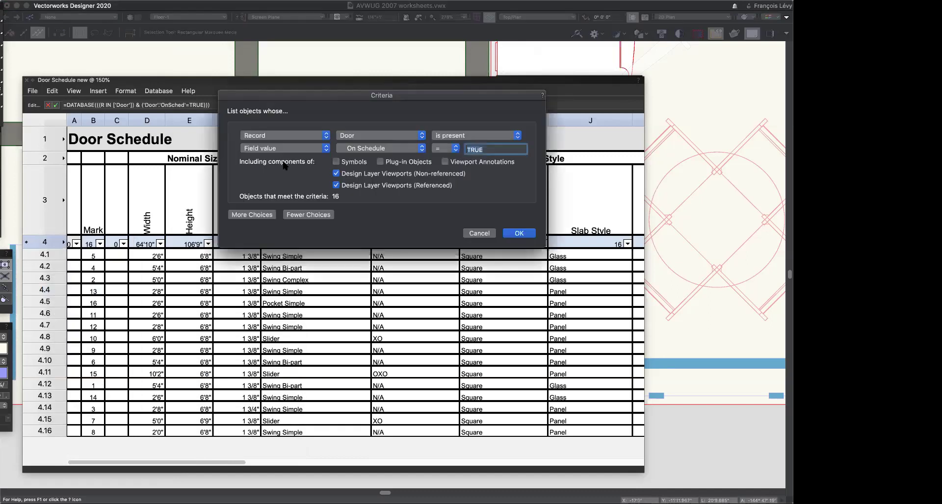
click(383, 153)
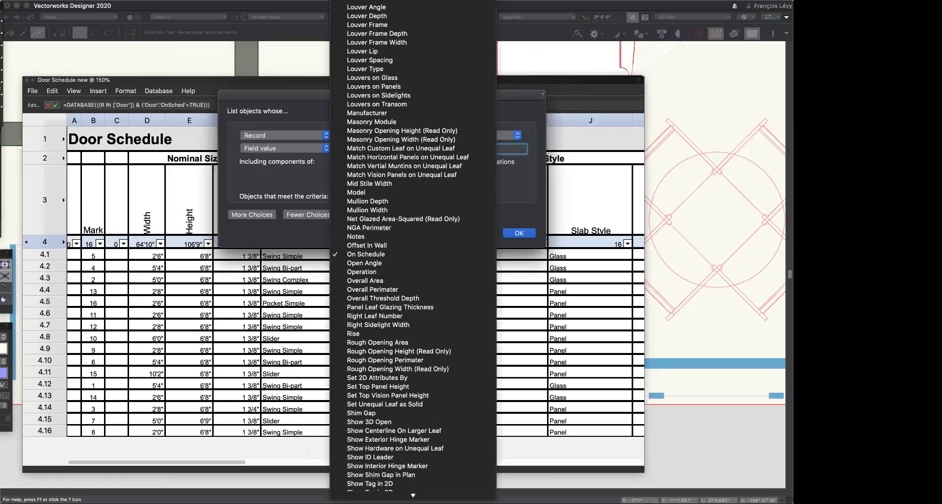
scroll(347, 448, down, 20)
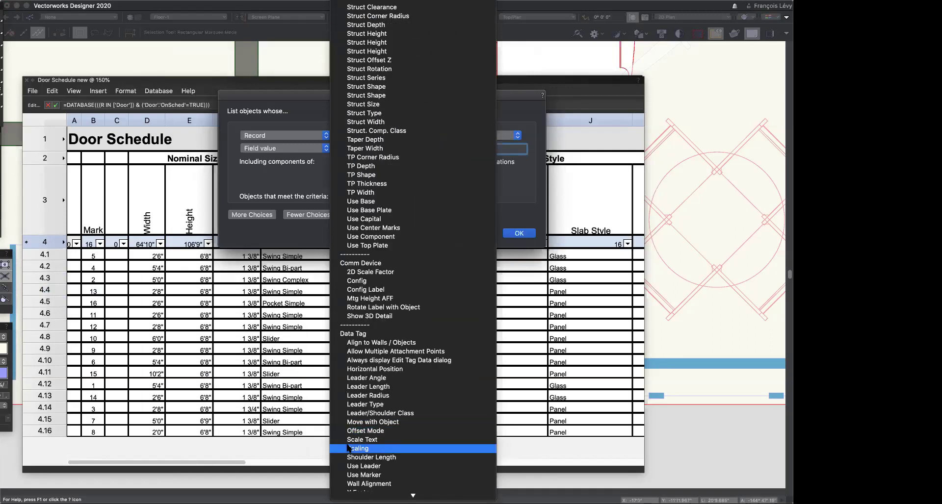
scroll(357, 493, down, 10)
scroll(356, 493, down, 11)
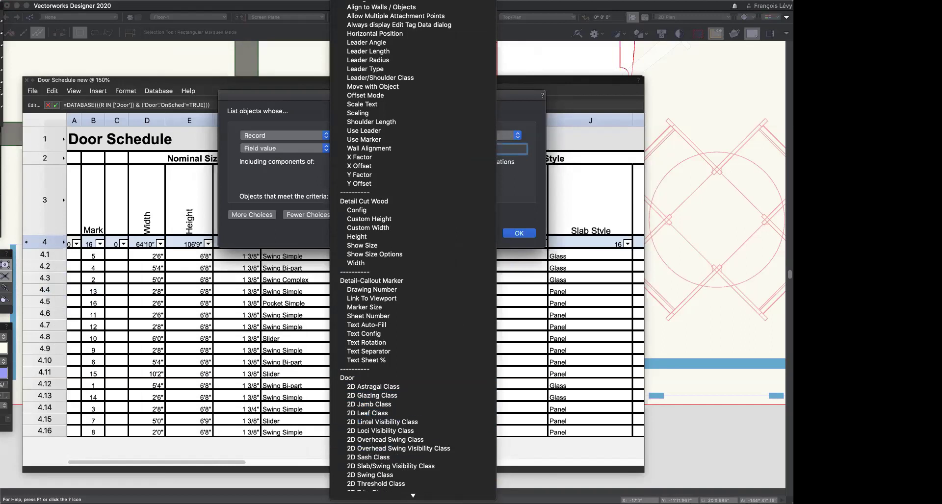
click(411, 483)
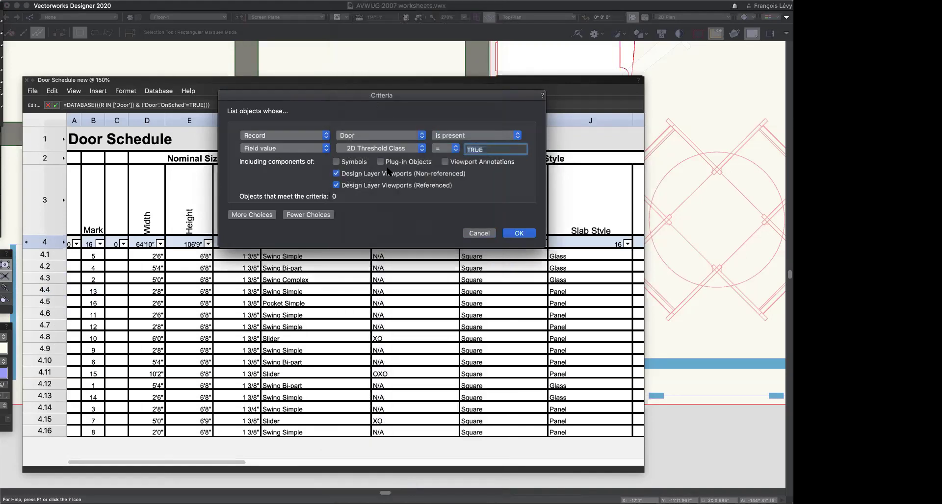
Step: Set the second condition's field back to On Schedule among the Door record's fields
click(386, 150)
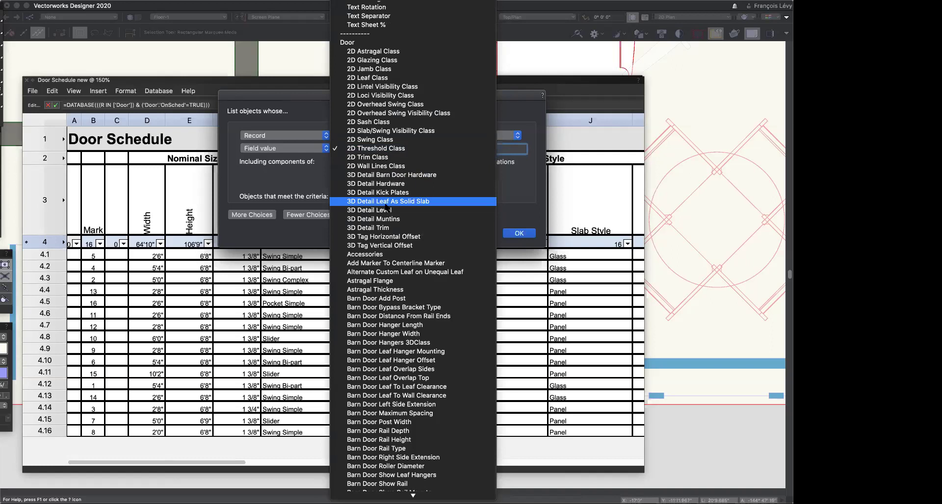
scroll(386, 208, down, 15)
scroll(386, 208, down, 20)
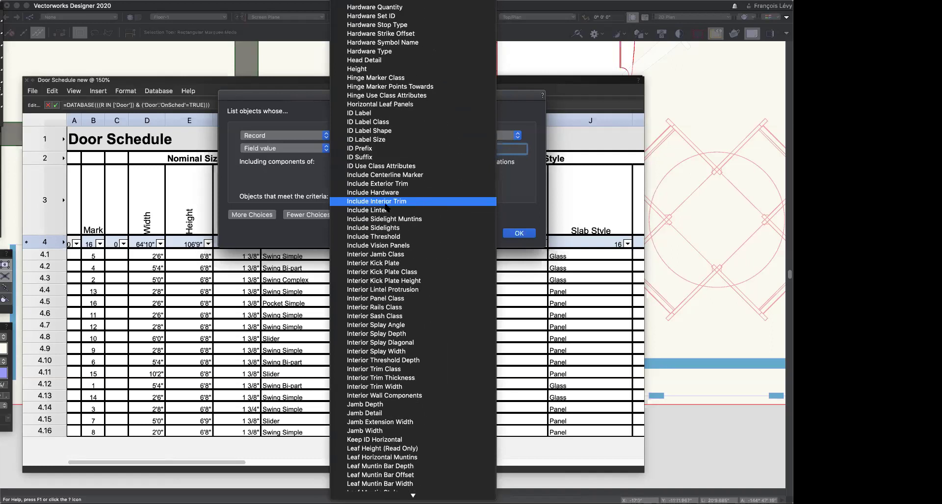
scroll(386, 208, down, 15)
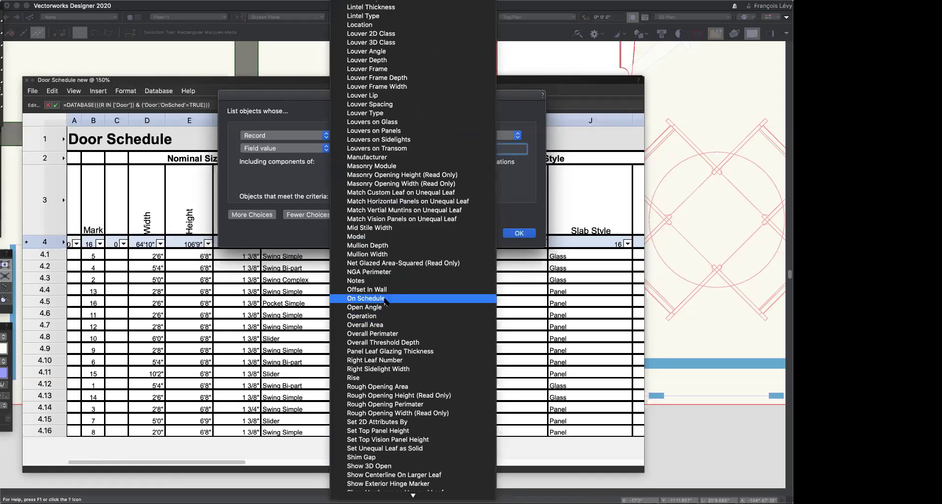
click(385, 299)
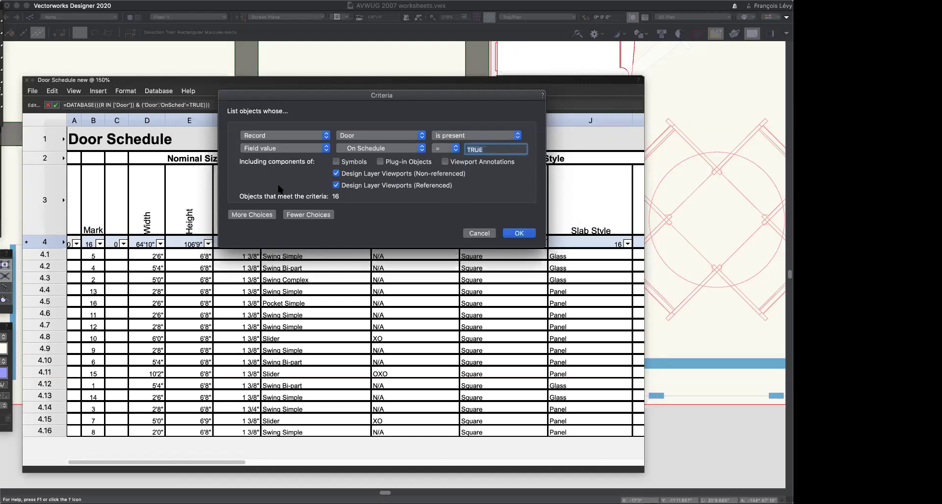
Step: Add a third condition to the database row's criteria, restricting the listed doors to Story is Story-1
click(265, 215)
click(285, 158)
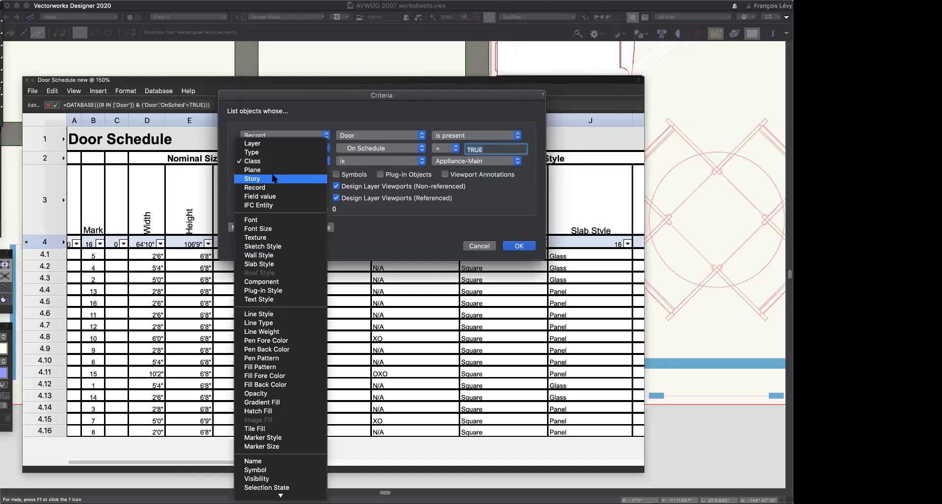
click(271, 144)
click(272, 163)
click(272, 197)
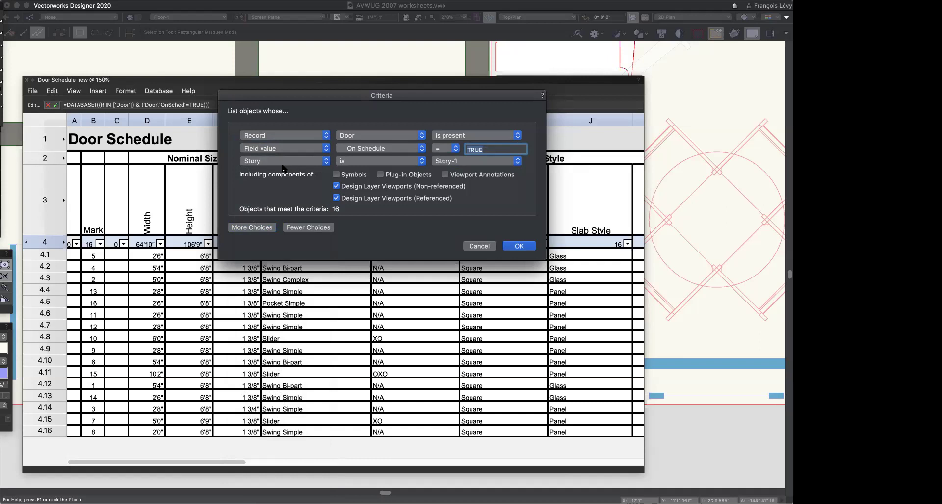
Step: Change the third condition to Layer is Roof-1, remove that condition, and cancel the criteria changes
click(284, 162)
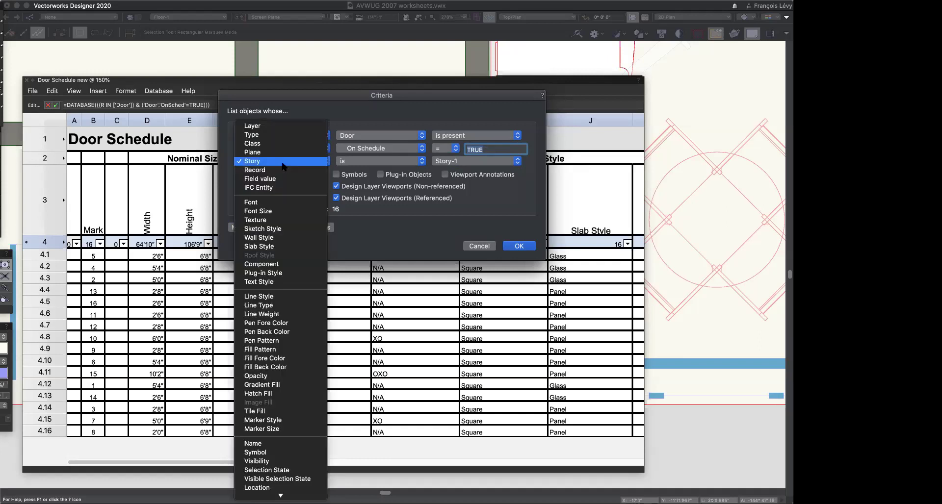
click(278, 126)
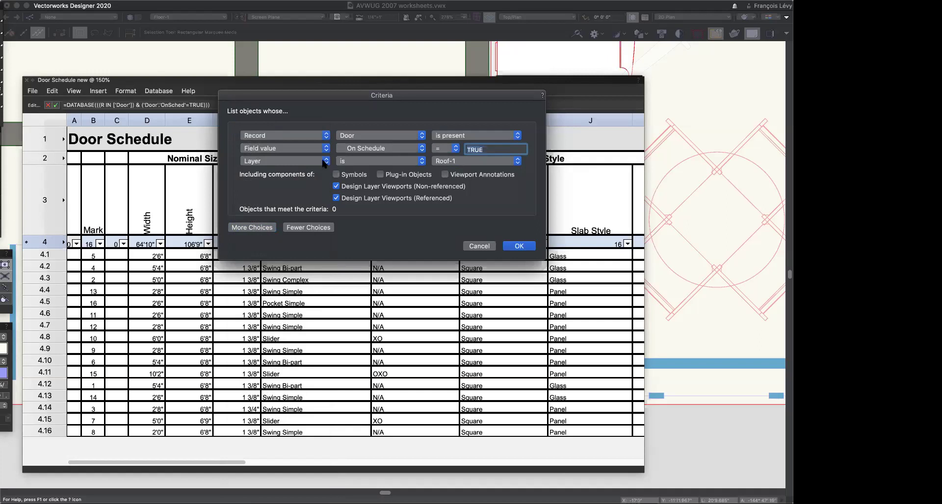
click(300, 229)
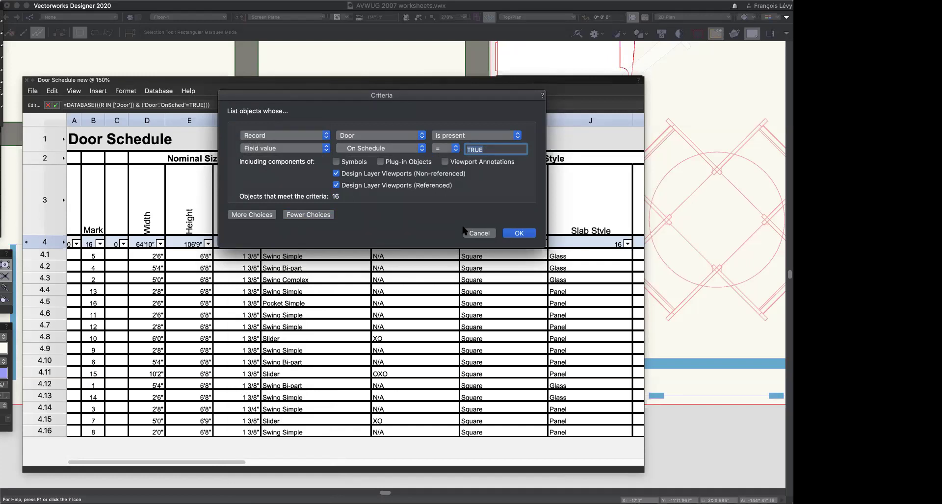
click(470, 233)
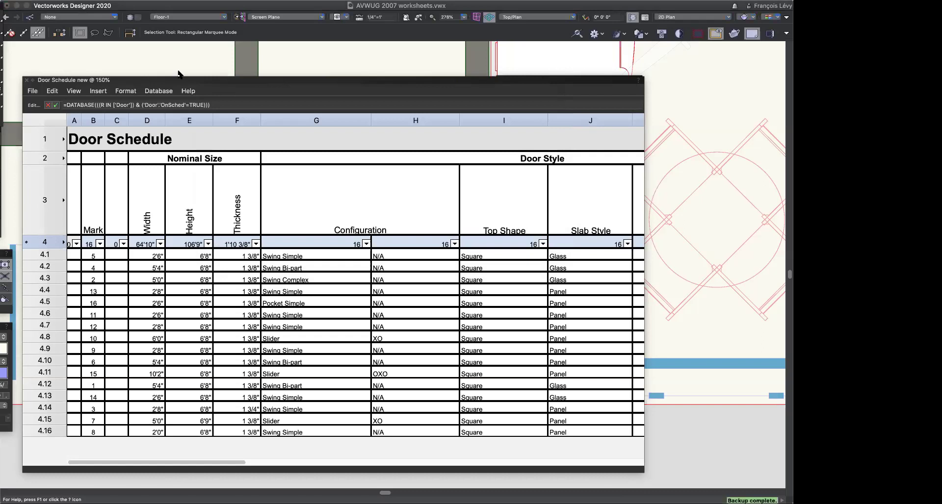
Step: Switch to the g1 [general] sheet layer, collapse the worksheet window, and select the door schedule group on the sheet
click(201, 17)
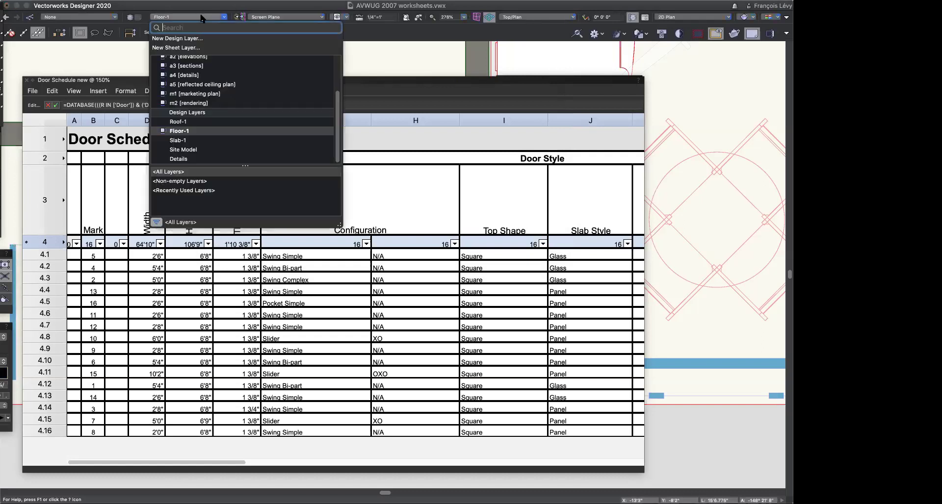
scroll(189, 73, up, 3)
scroll(187, 63, up, 2)
click(185, 61)
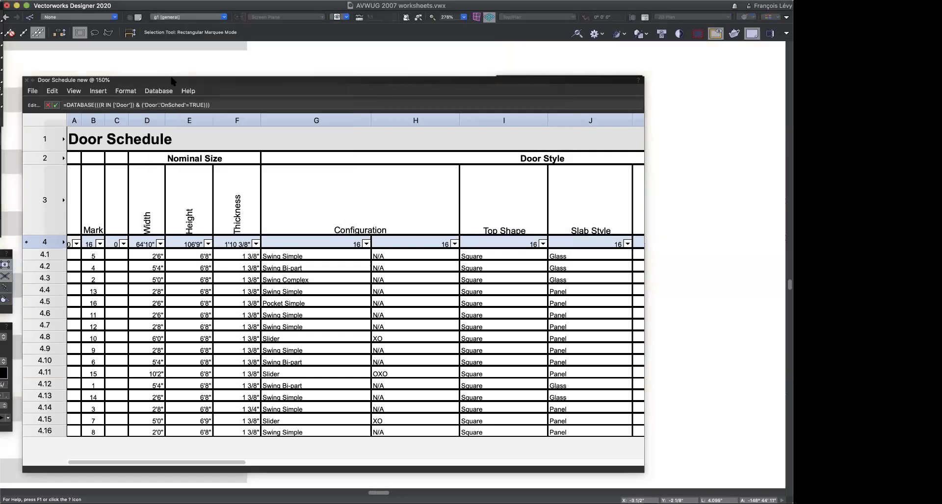
double_click(172, 79)
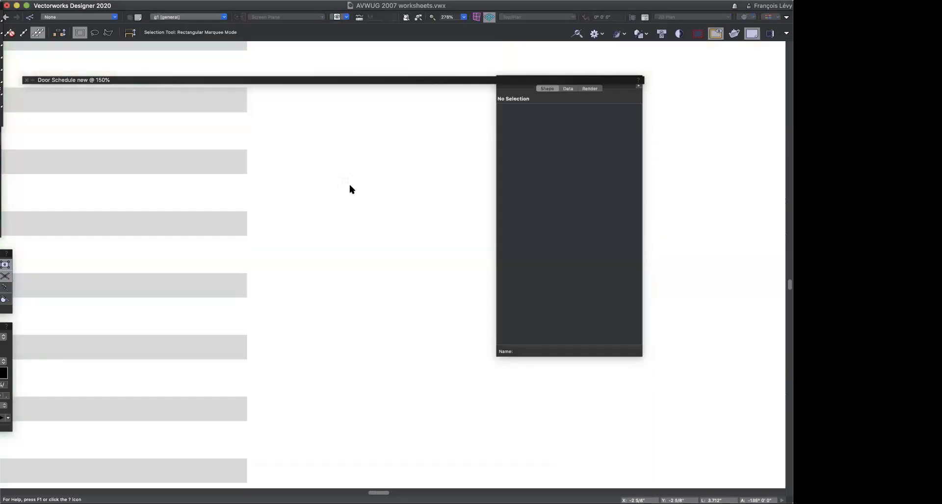
key(super+4)
click(282, 355)
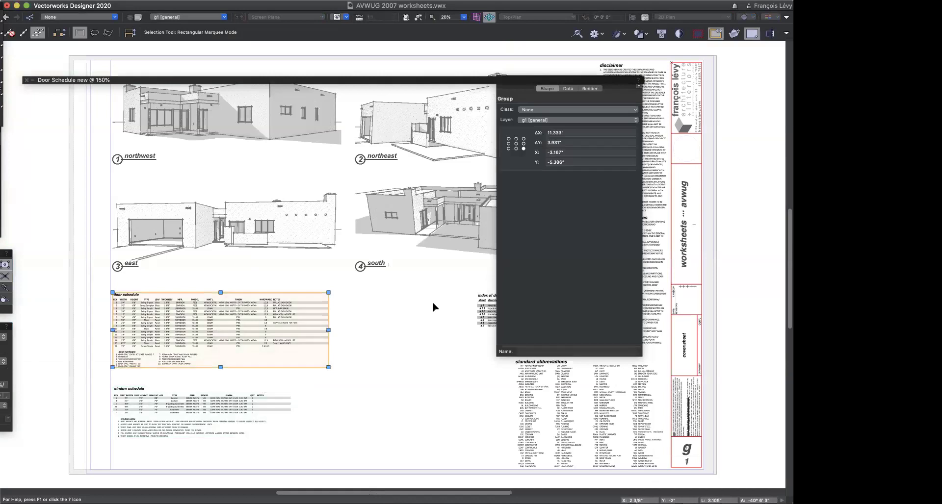
Step: Copy the door schedule group into the blank area beside the sheet, duplicate it above, and delete that upper duplicate
drag(155, 301, 198, 136)
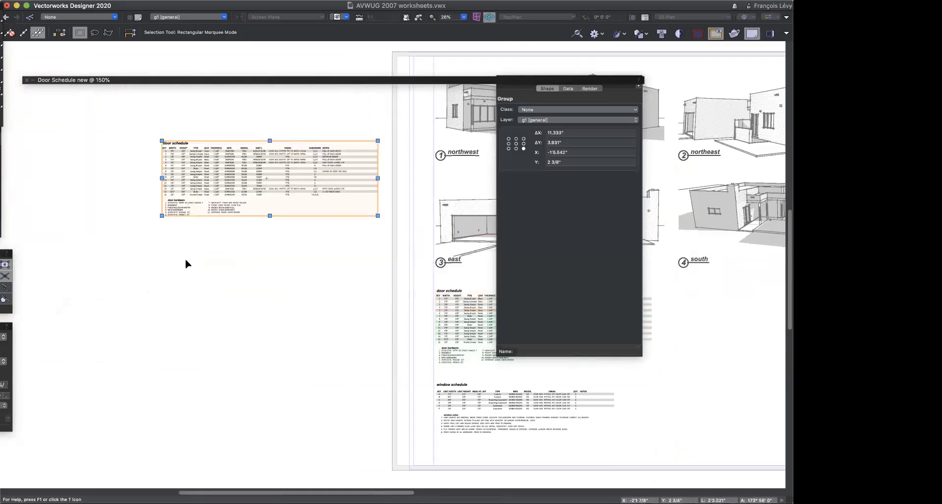
drag(206, 313, 204, 176)
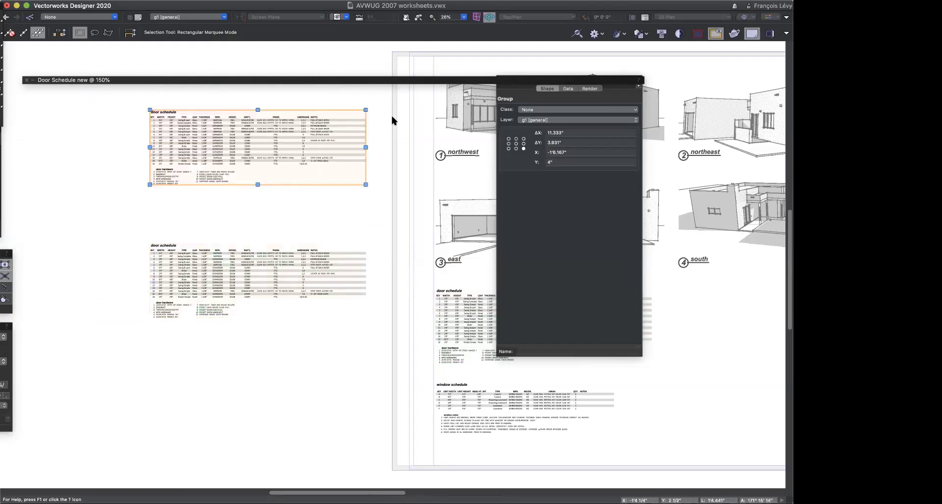
click(385, 79)
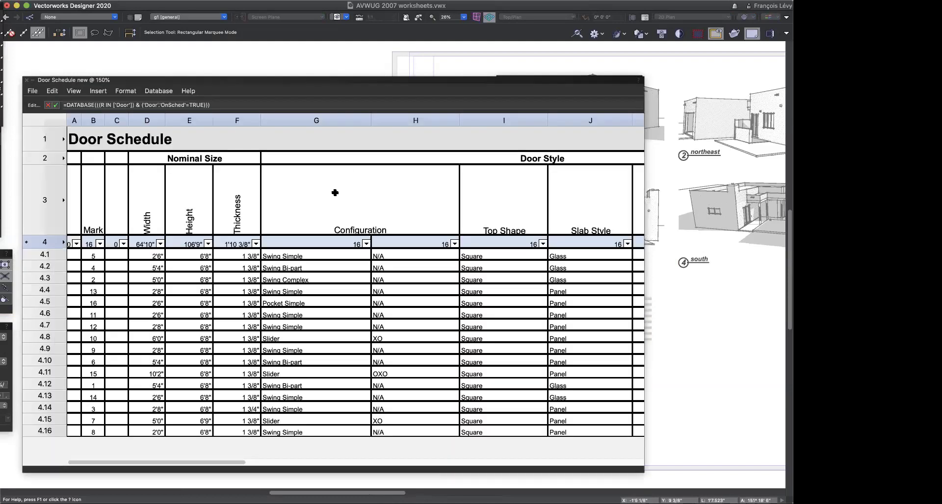
double_click(345, 81)
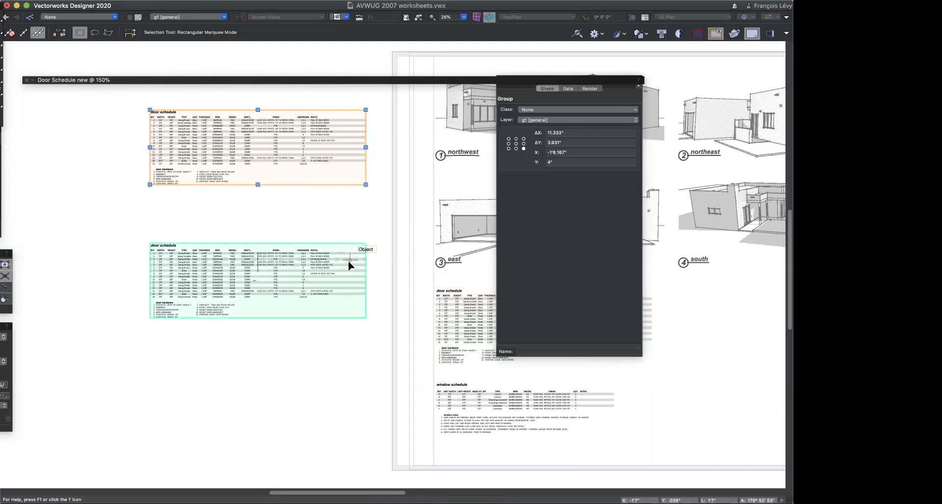
key(Delete)
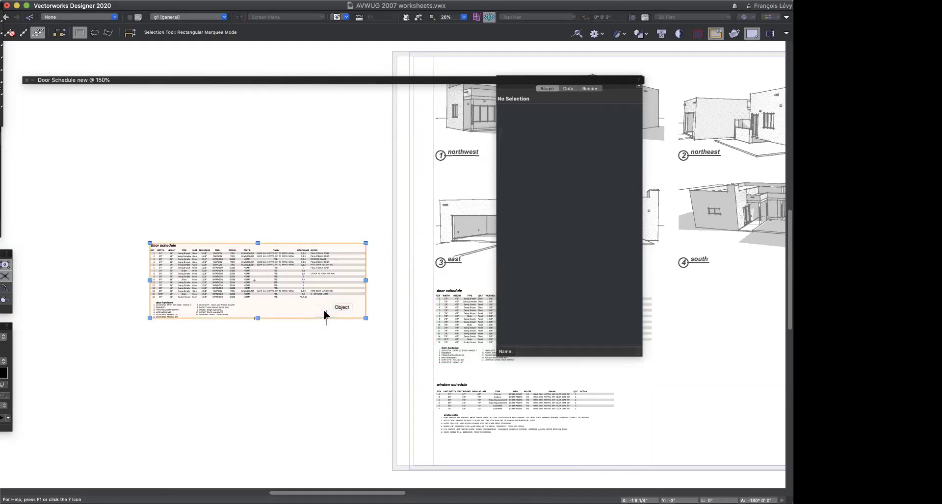
Step: Enter the copied door schedule group beside the sheet and set its worksheet's scale factor to 0.95
click(324, 315)
double_click(324, 315)
click(282, 316)
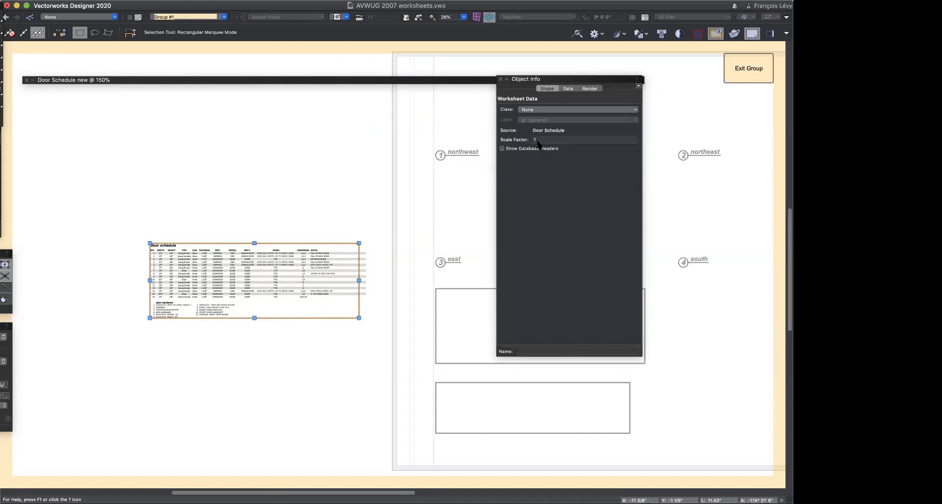
click(513, 141)
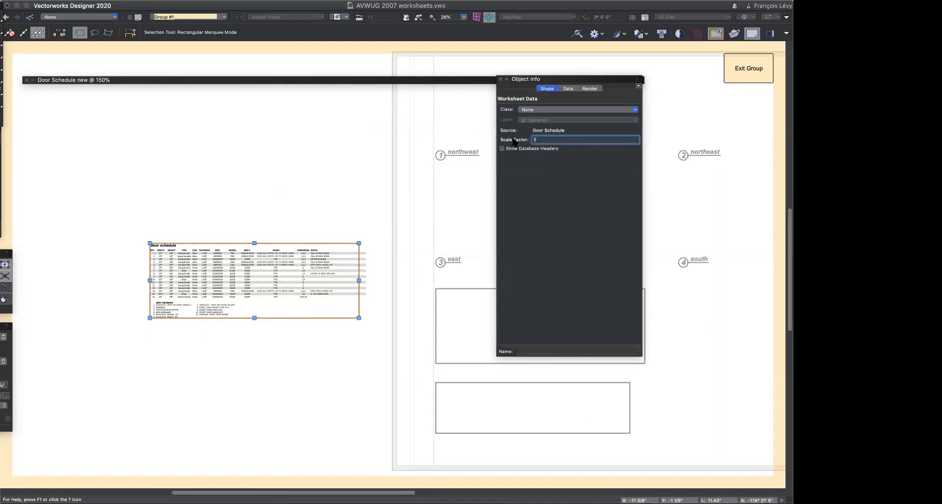
key(BackSpace)
text(.95)
key(Return)
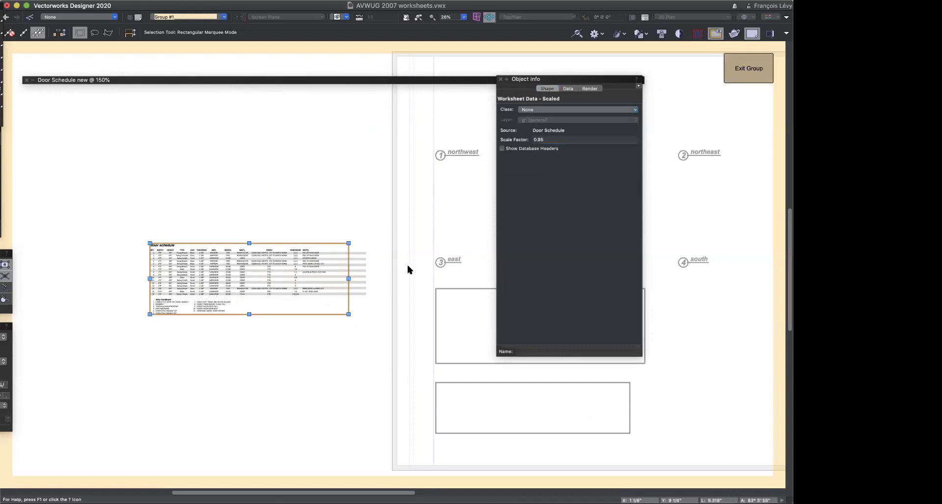
Step: Leave the copied group and close the Door Schedule new worksheet window
double_click(354, 302)
click(353, 282)
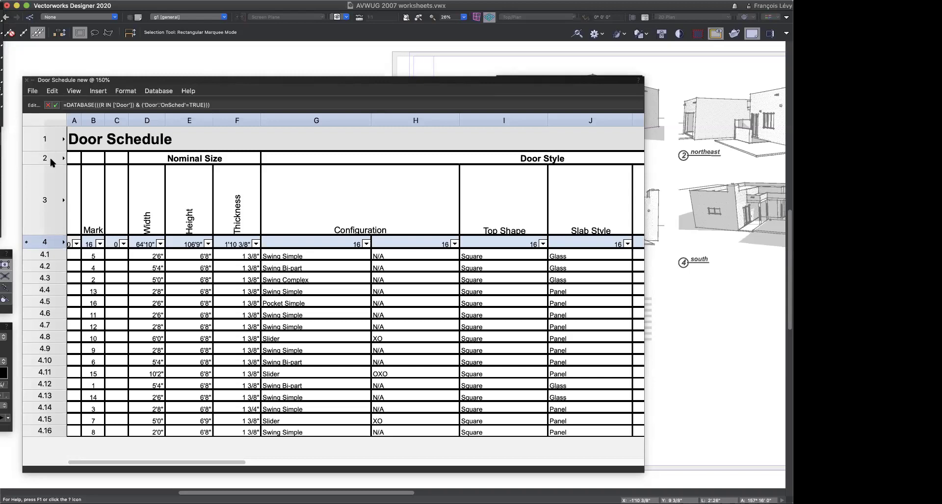
click(26, 79)
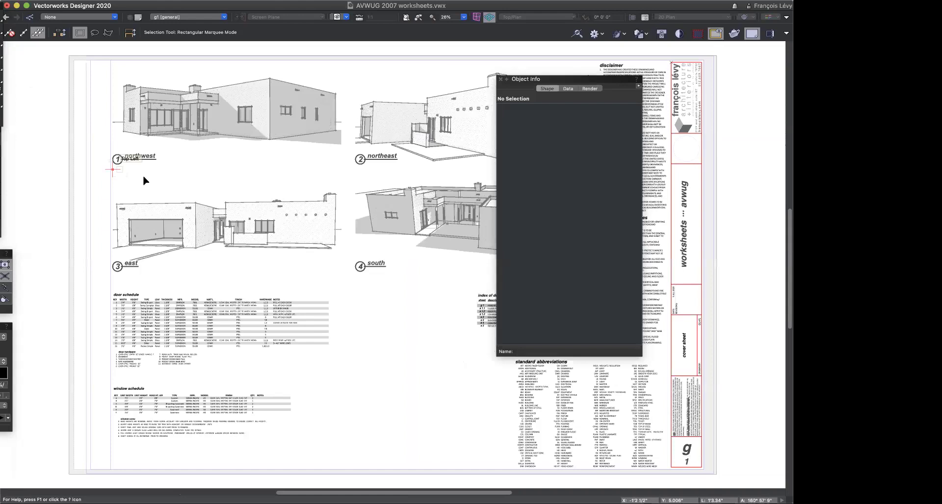
Step: Open the Door Schedule worksheet from inside the door schedule group on the sheet and set its zoom to 150%
click(264, 363)
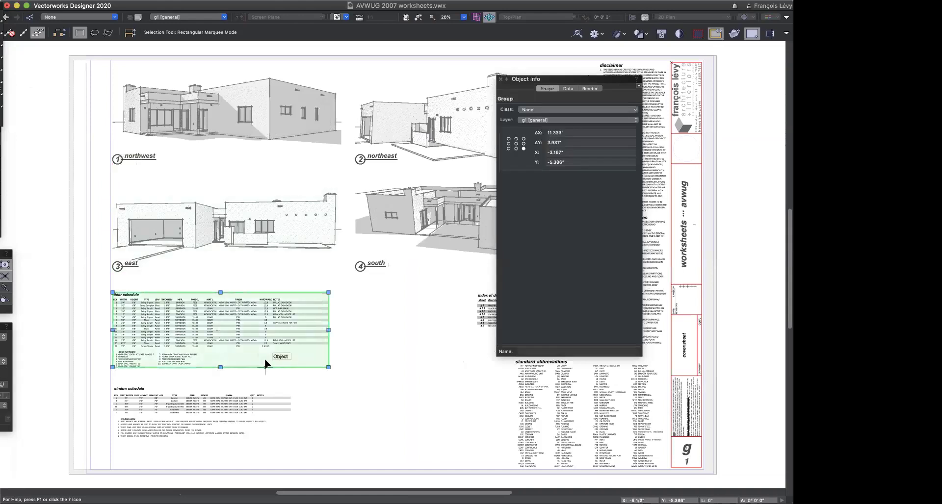
double_click(265, 363)
double_click(265, 362)
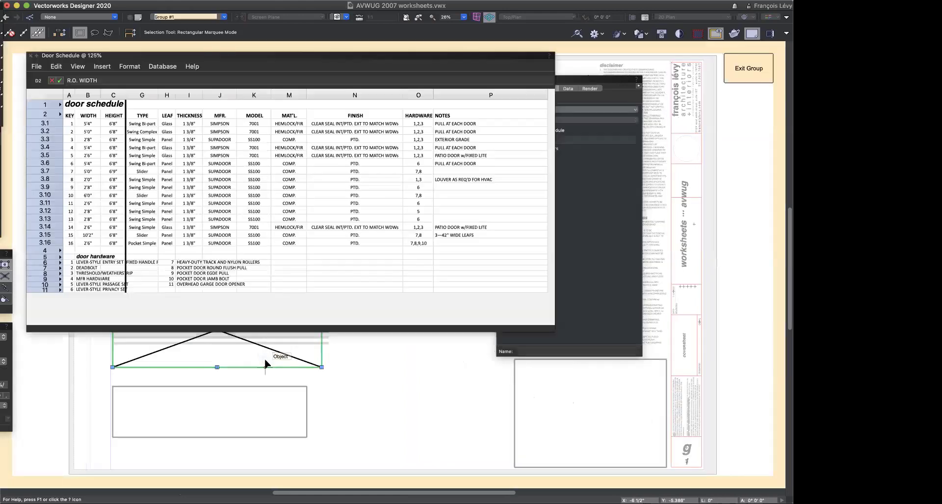
click(83, 67)
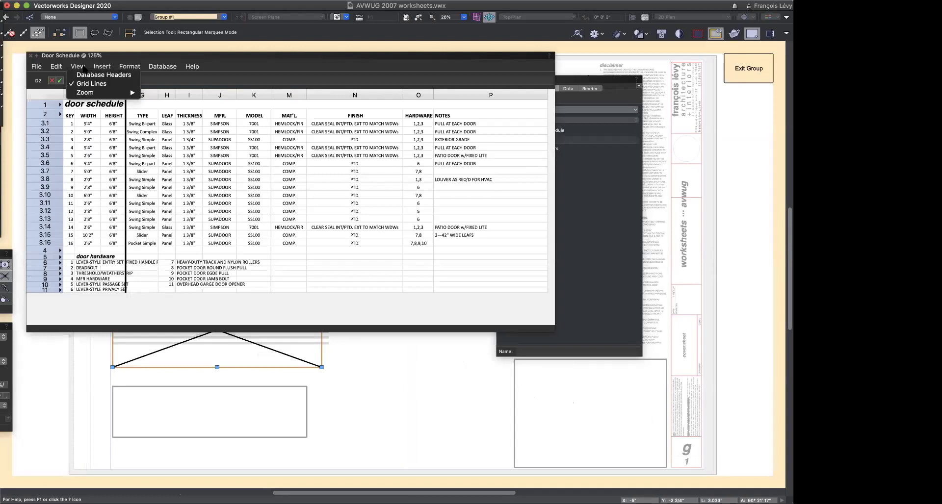
mouse_move(85, 93)
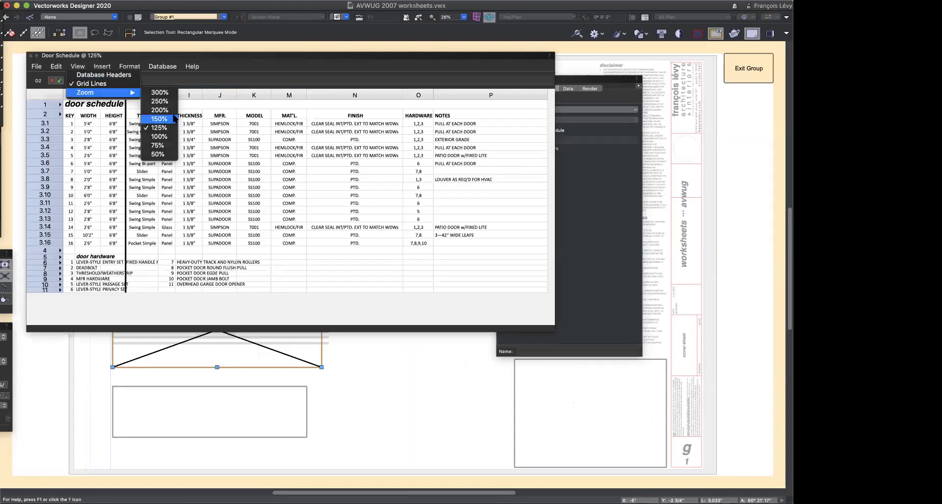
click(174, 115)
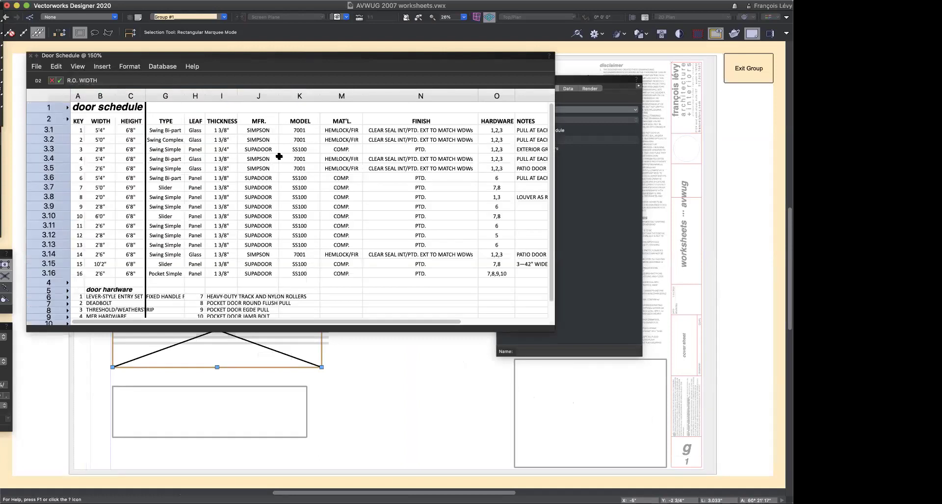
Step: Set the Door Schedule worksheet's zoom to 200% and enlarge its window to show the rows through the door hardware list
click(100, 67)
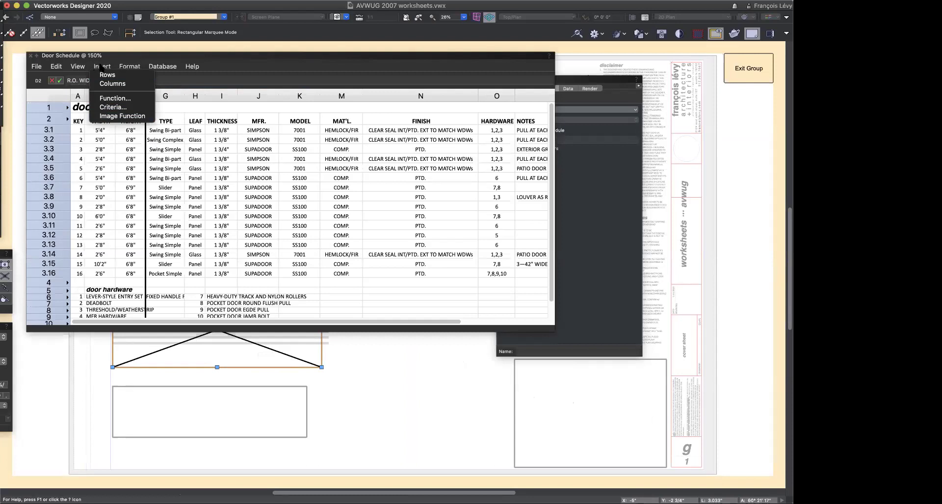
click(80, 71)
click(79, 67)
mouse_move(117, 93)
click(165, 111)
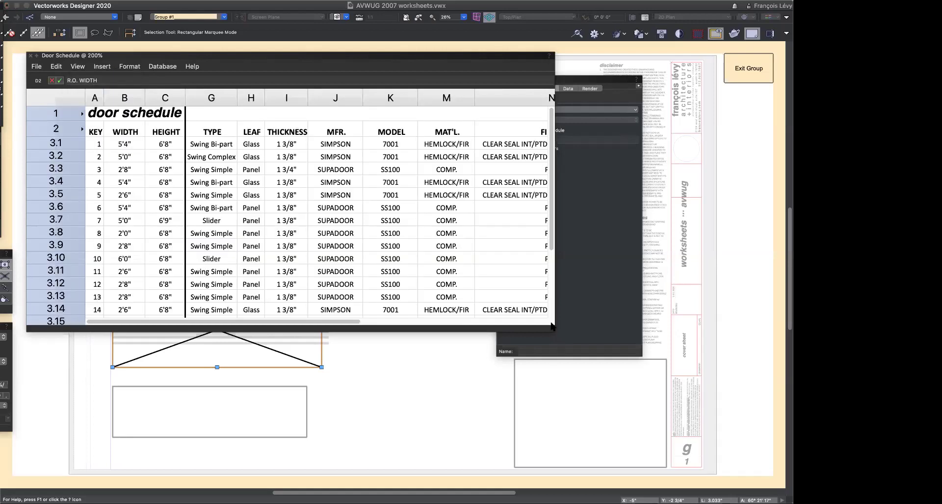
click(550, 322)
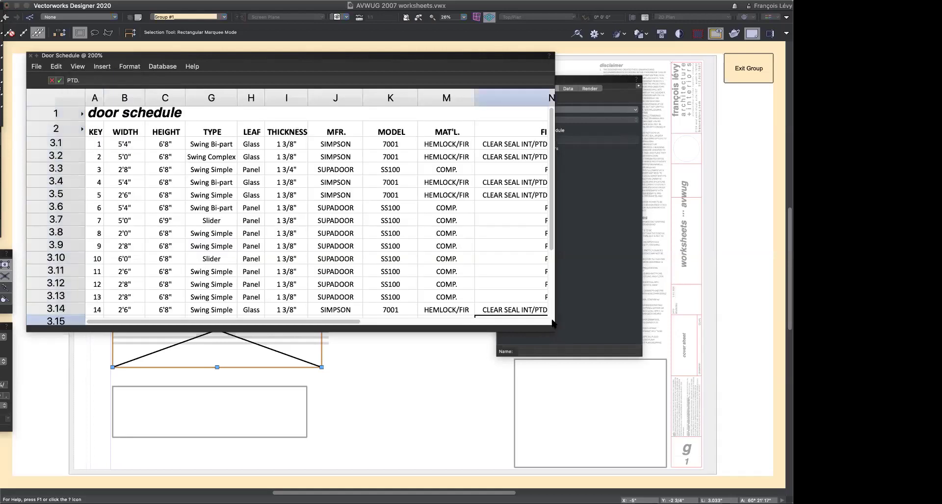
click(498, 208)
drag(556, 324, 758, 457)
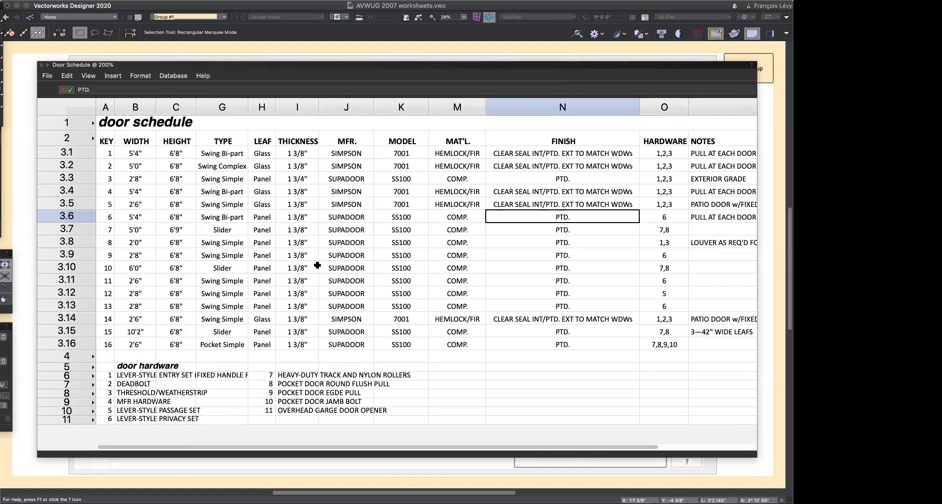
Step: Show the database headers in the Door Schedule worksheet and select the row 3 header
click(89, 77)
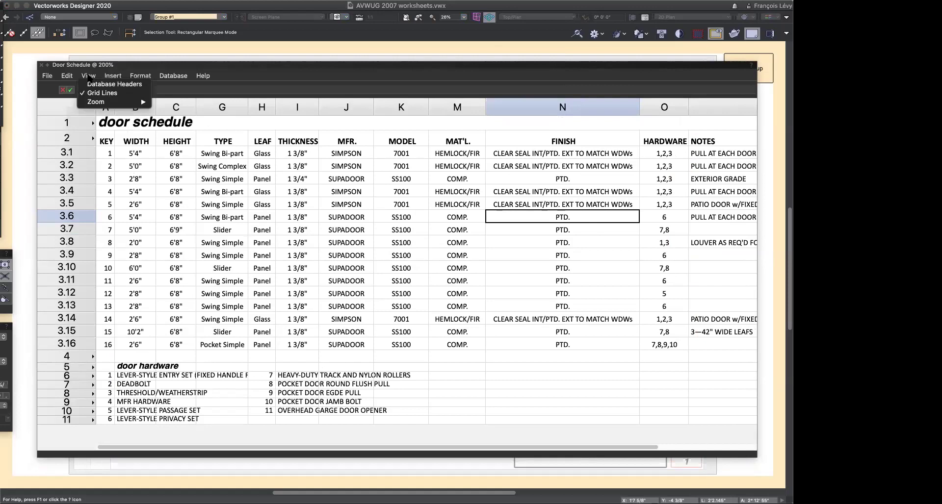
click(92, 113)
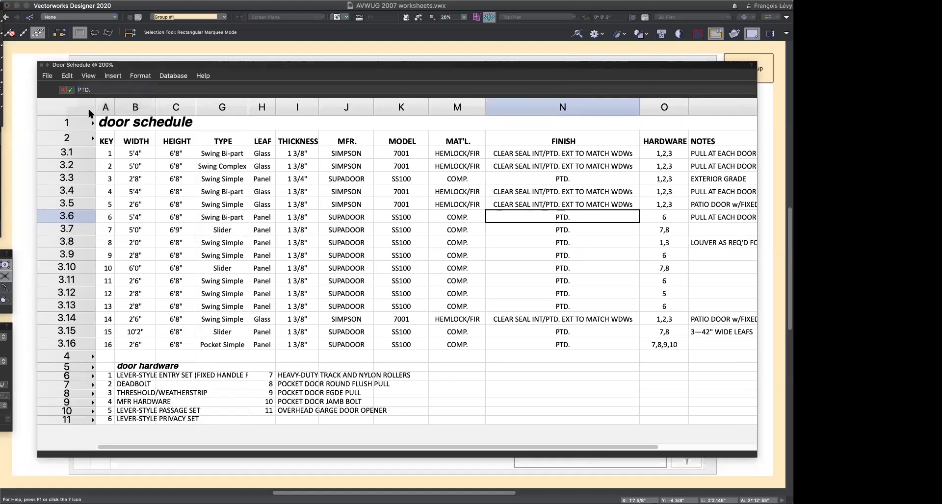
click(95, 145)
click(101, 150)
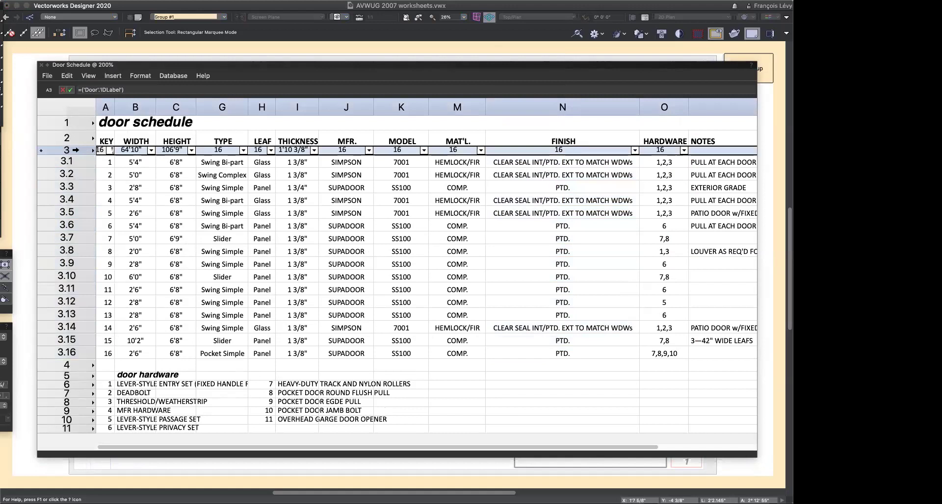
Step: Open the criteria of database row 3 and examine the selectable field values, from the Door fields to the Window group's On Schedule field
right_click(76, 150)
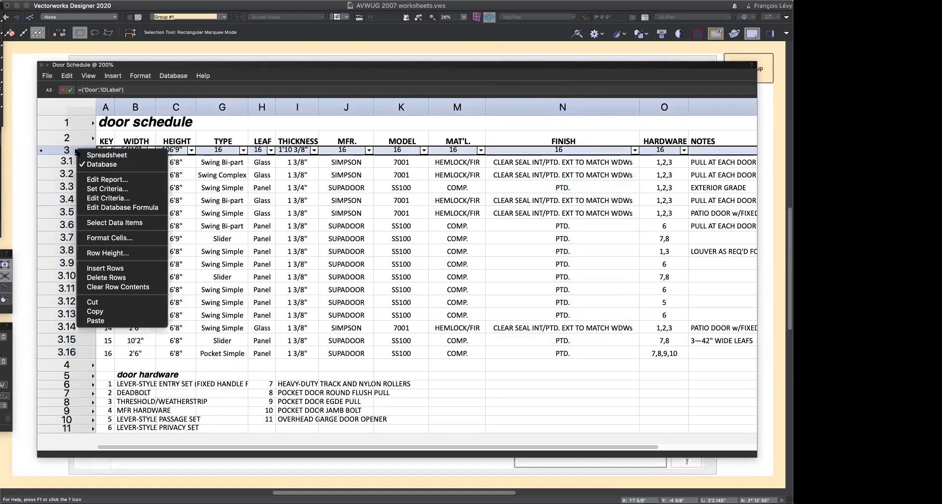
click(88, 189)
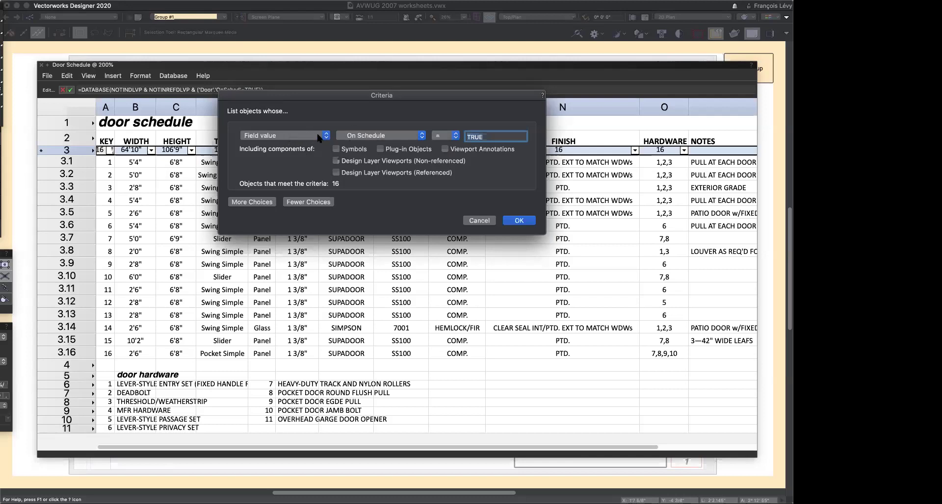
click(359, 137)
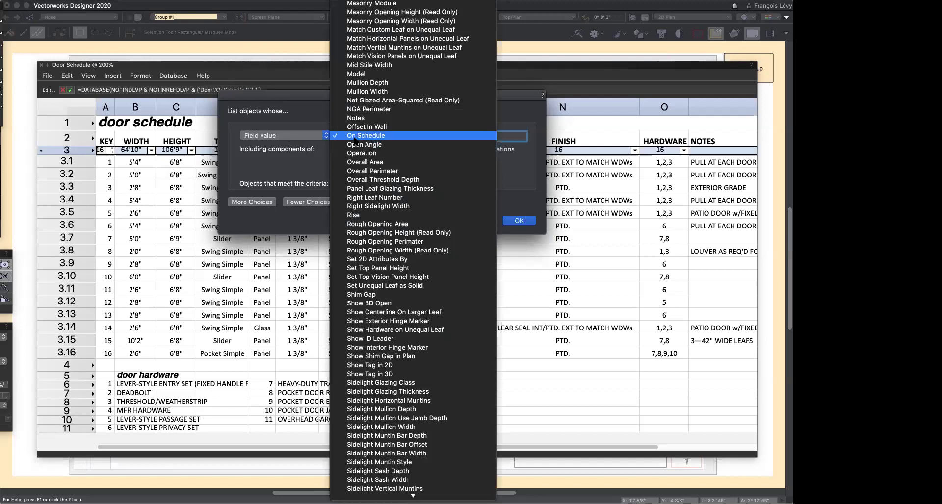
scroll(352, 143, up, 15)
scroll(353, 140, up, 20)
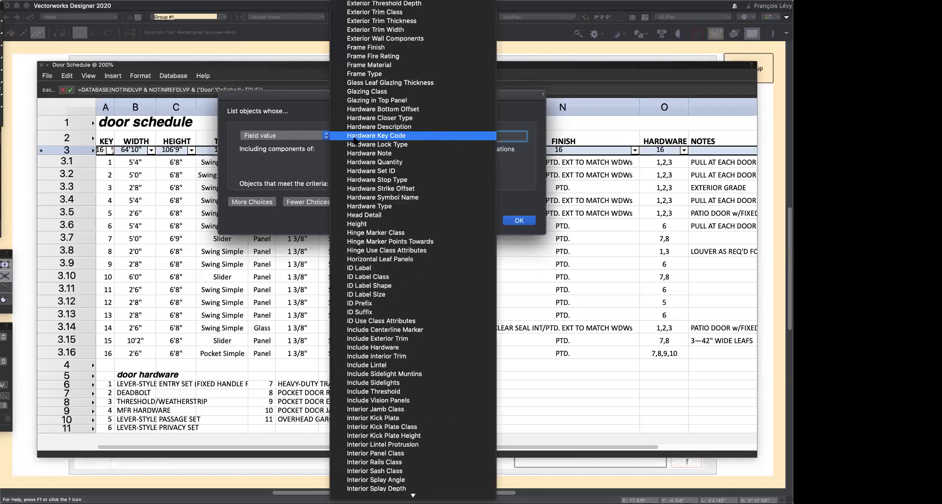
scroll(353, 140, up, 6)
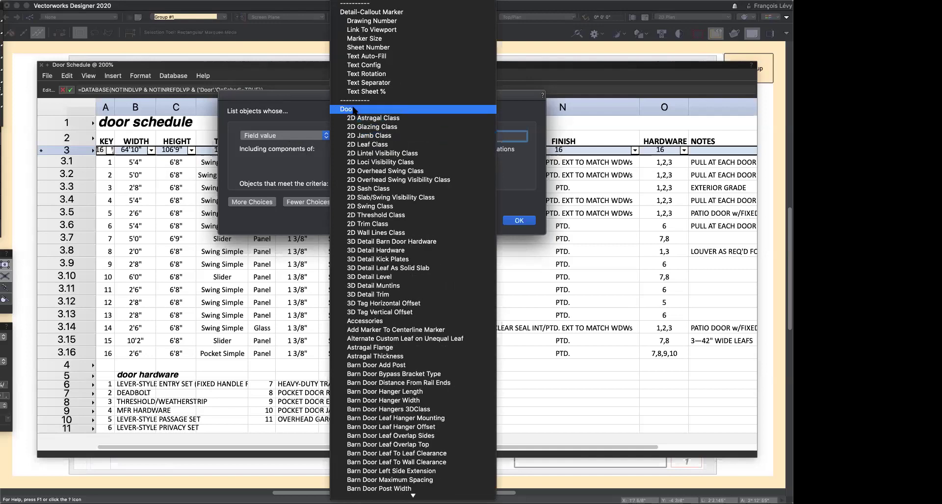
scroll(354, 109, down, 20)
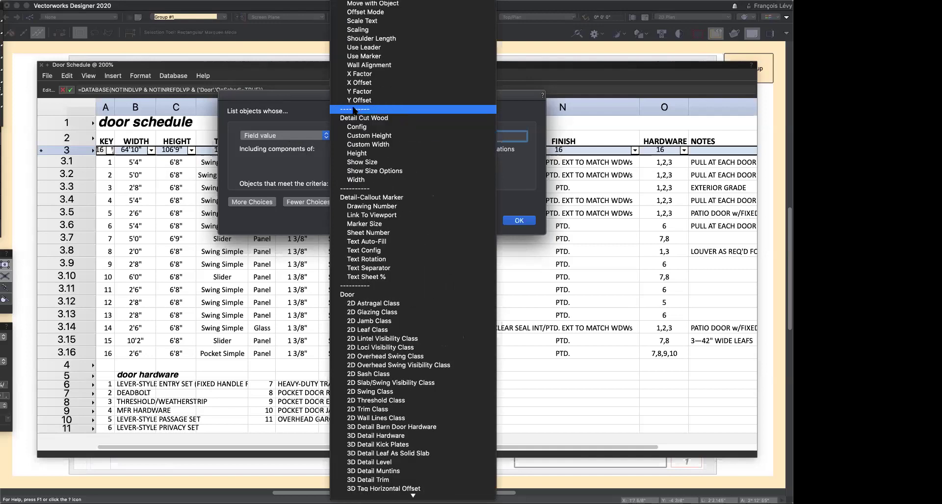
scroll(353, 109, down, 20)
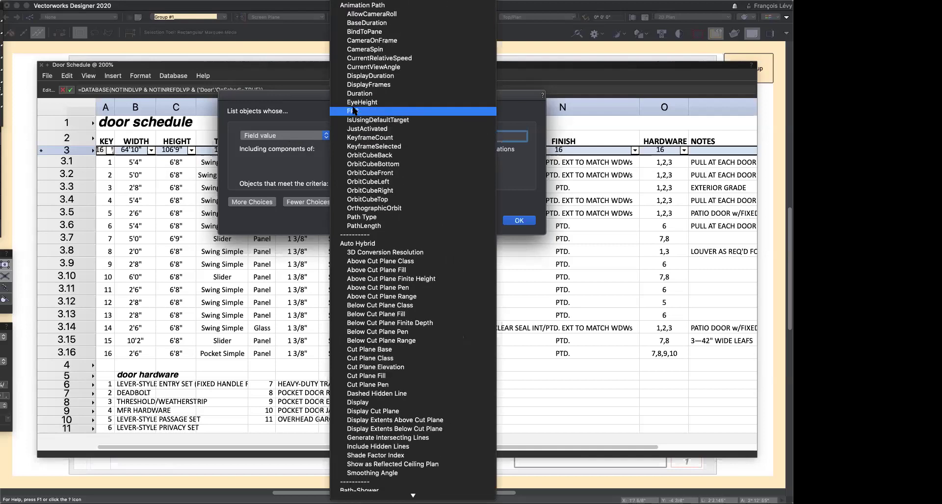
scroll(405, 336, down, 2)
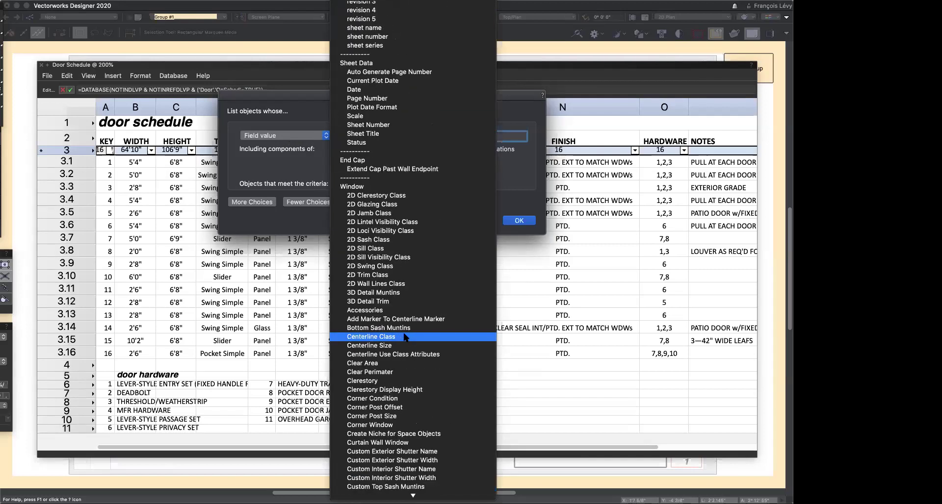
scroll(403, 333, up, 15)
scroll(409, 337, down, 15)
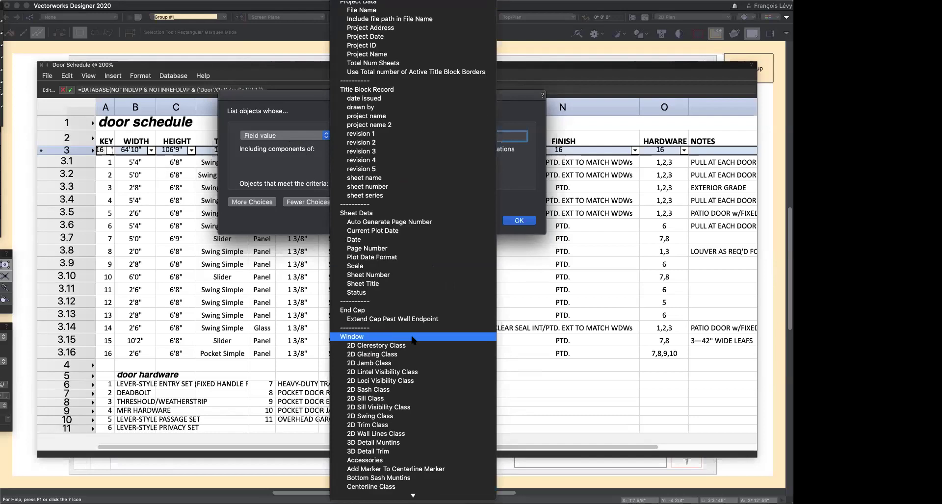
scroll(411, 339, down, 20)
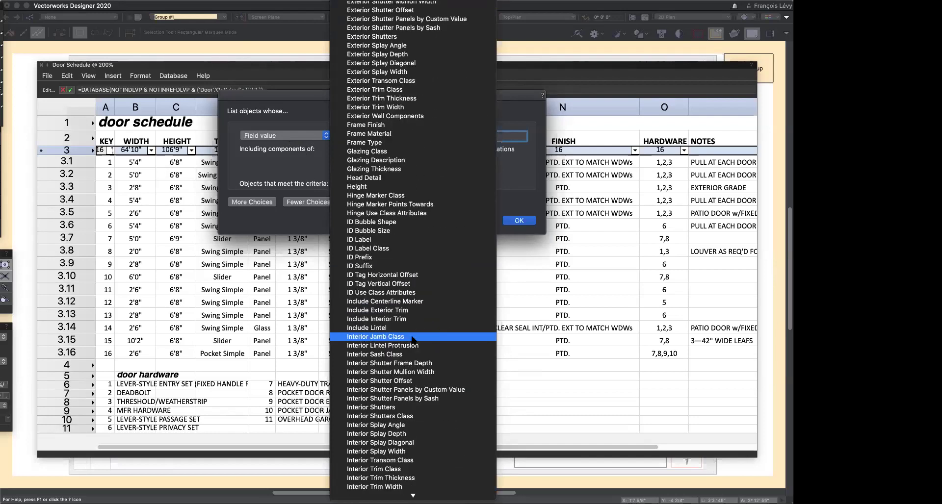
scroll(411, 339, down, 14)
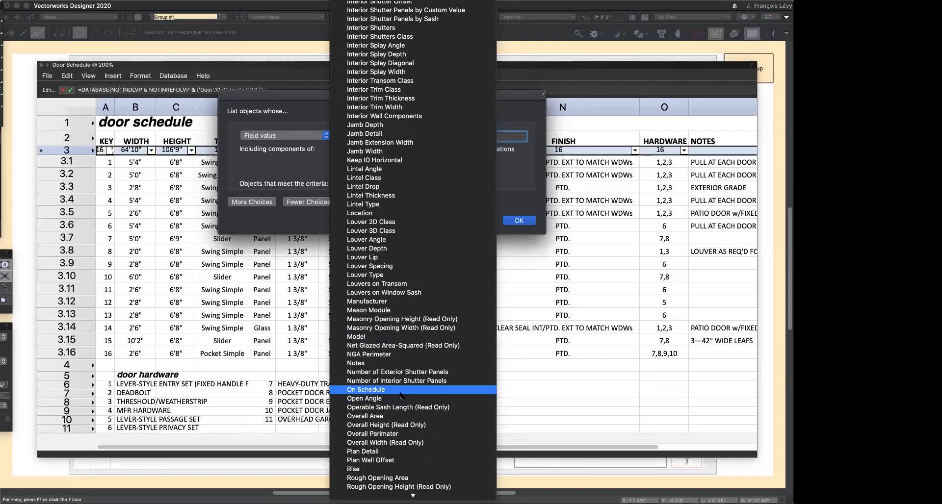
Step: Look through the other object groups back to the Door group's On Schedule field and leave the criteria without changing them
scroll(399, 395, down, 20)
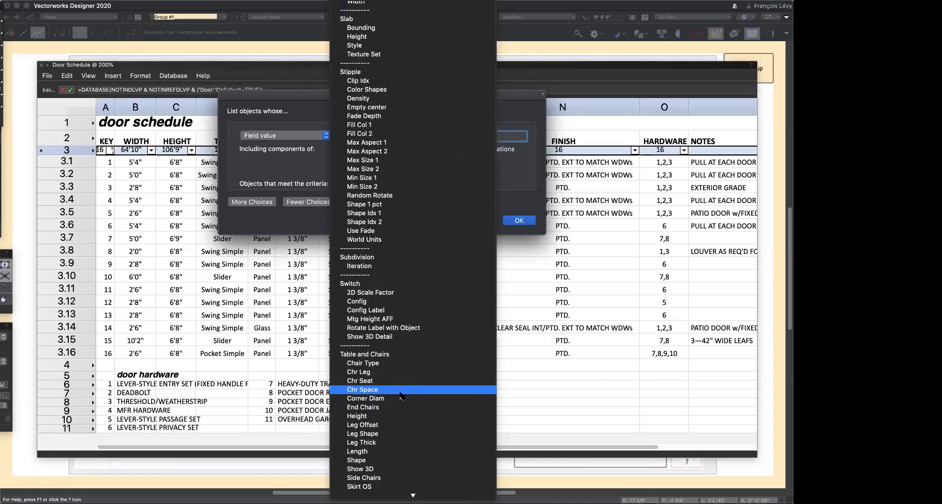
scroll(400, 395, up, 20)
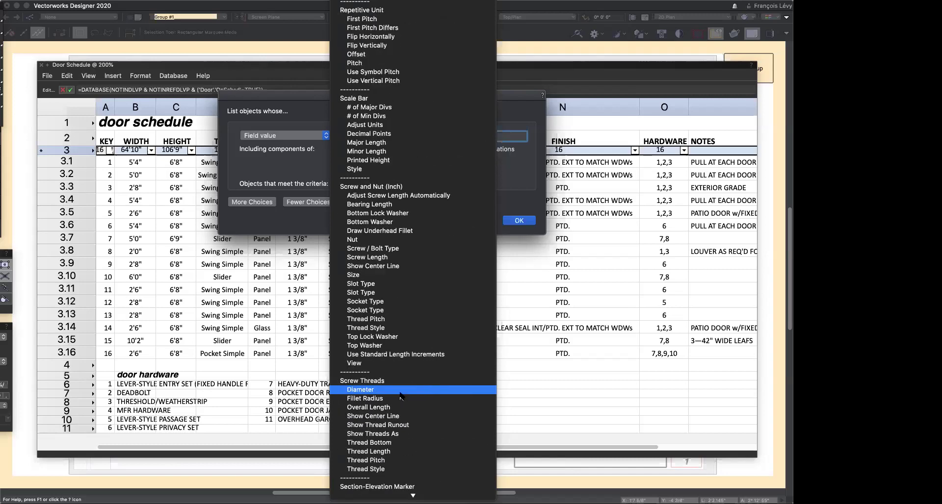
scroll(400, 395, up, 20)
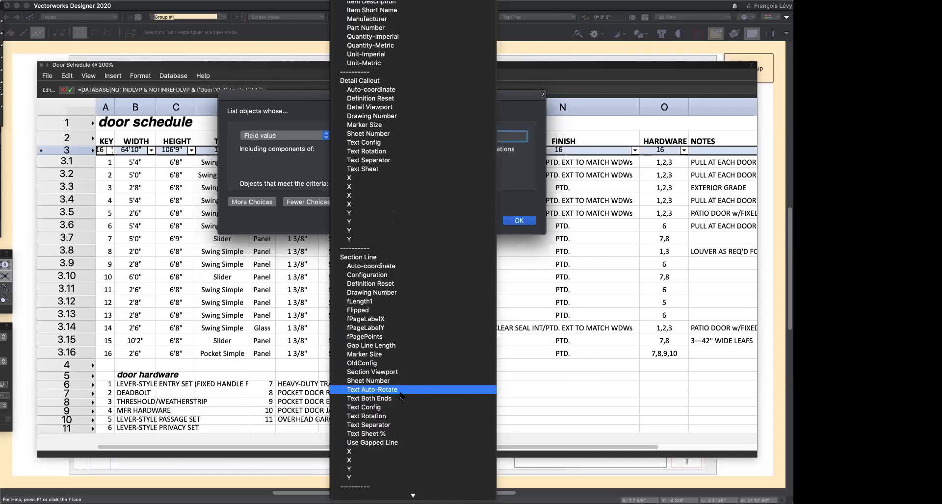
scroll(400, 395, down, 15)
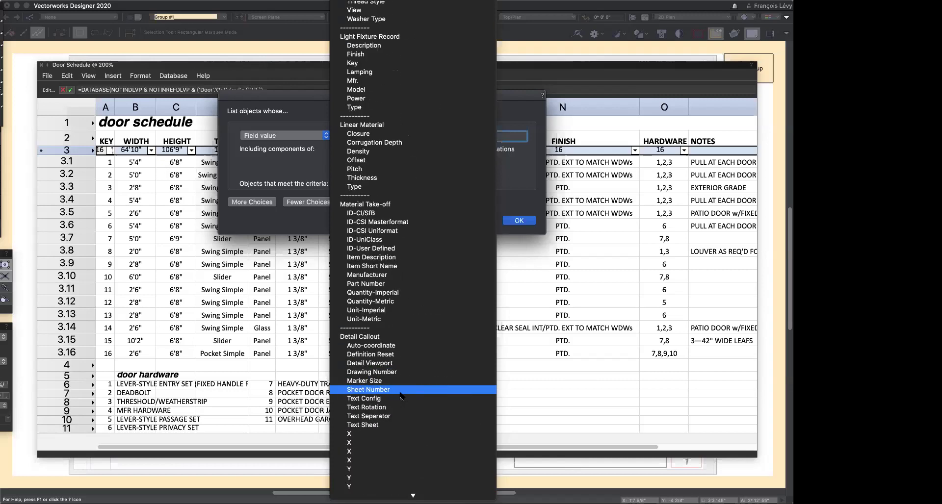
scroll(400, 395, down, 10)
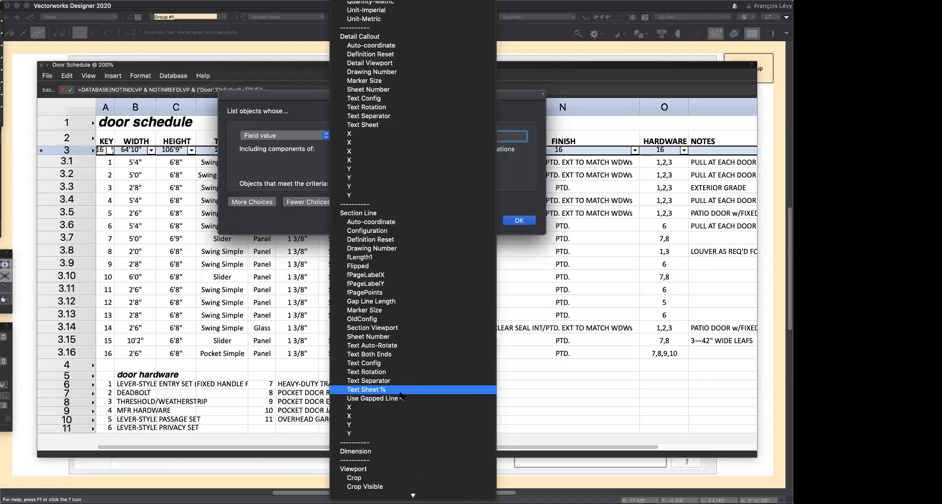
scroll(399, 395, down, 1)
scroll(400, 395, down, 15)
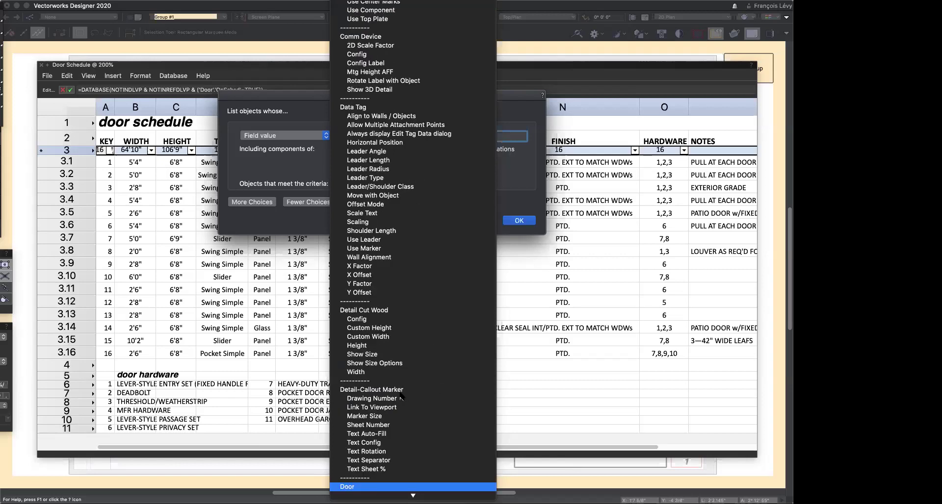
scroll(400, 394, down, 10)
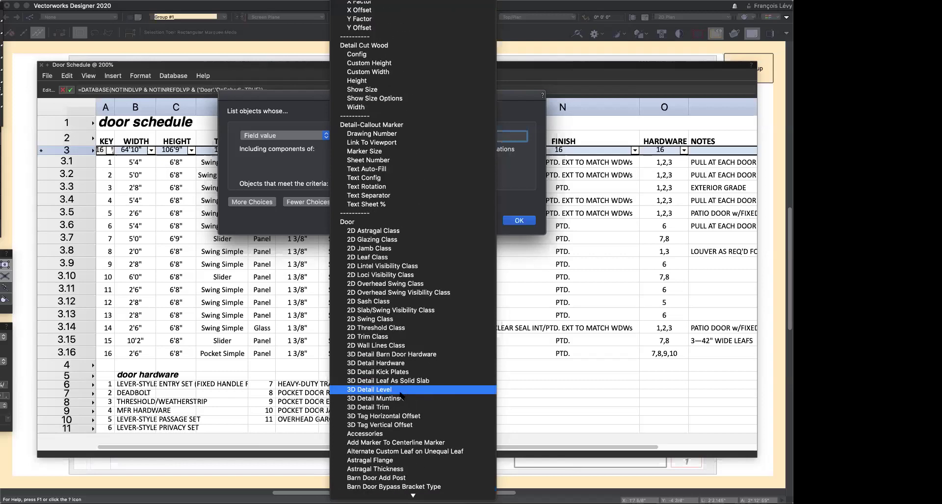
scroll(399, 390, down, 20)
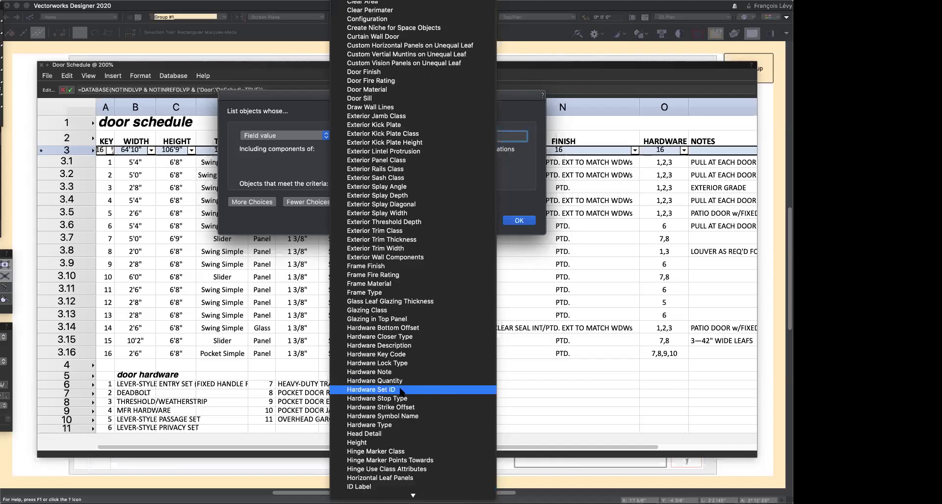
scroll(399, 391, down, 20)
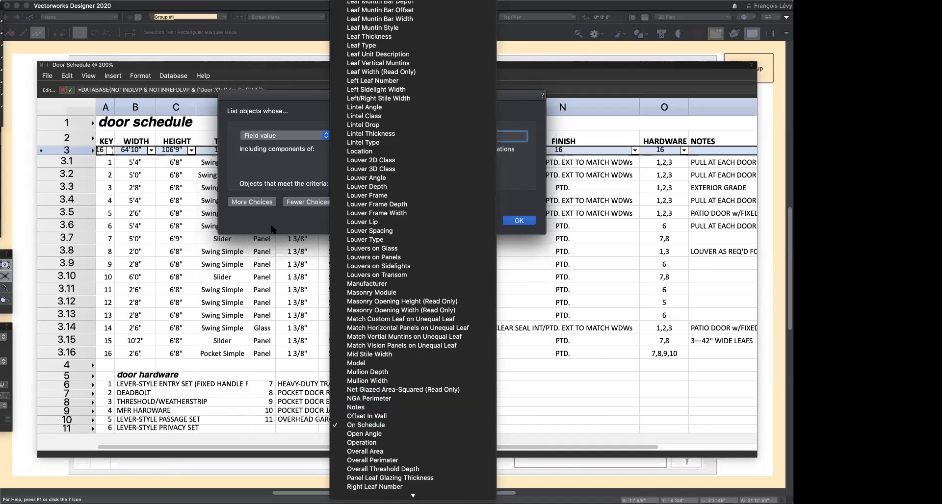
click(301, 145)
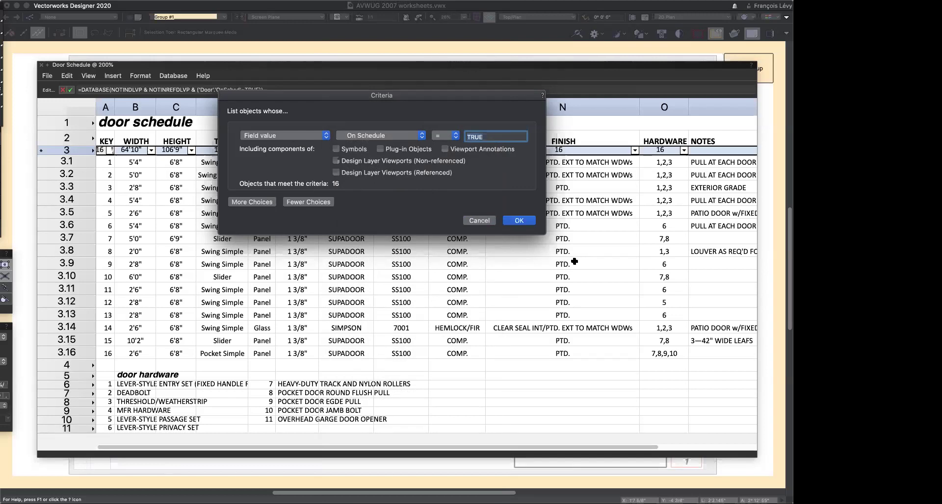
click(479, 221)
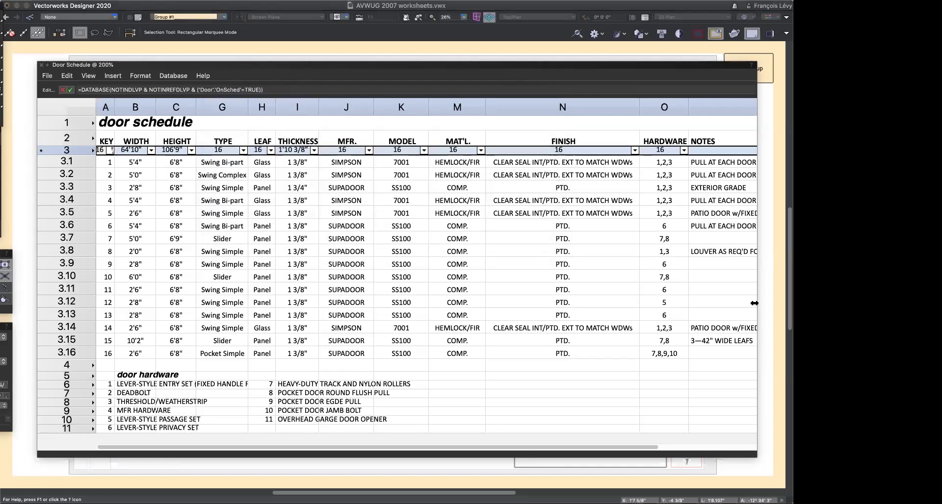
Step: Shrink the Door Schedule worksheet window and switch the drawing to the saved view planWorking
drag(750, 453, 692, 386)
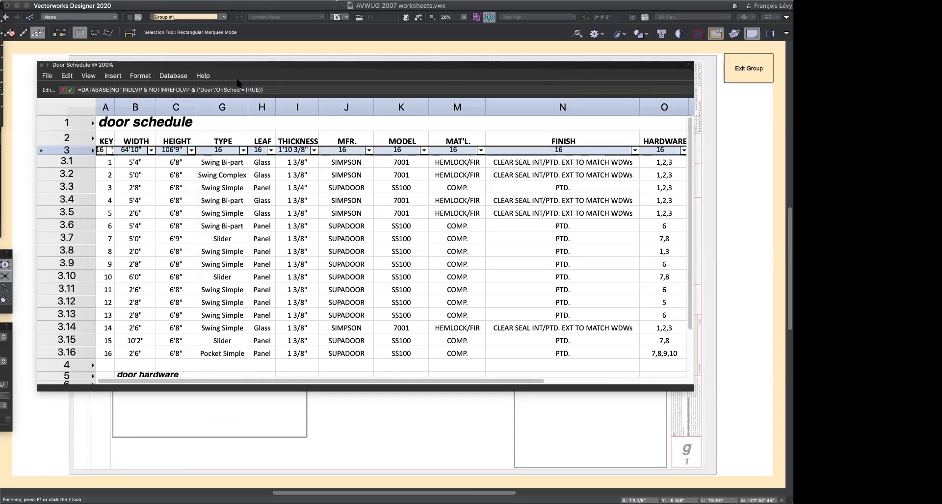
click(339, 18)
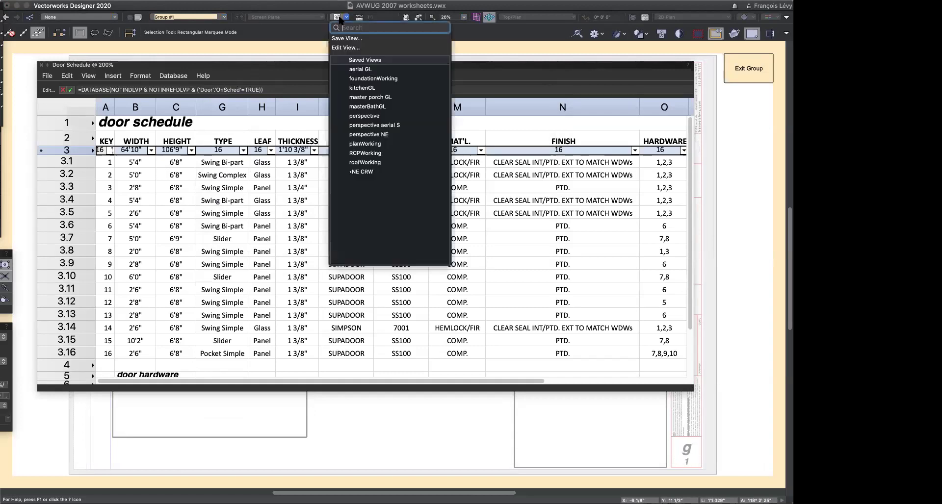
click(369, 145)
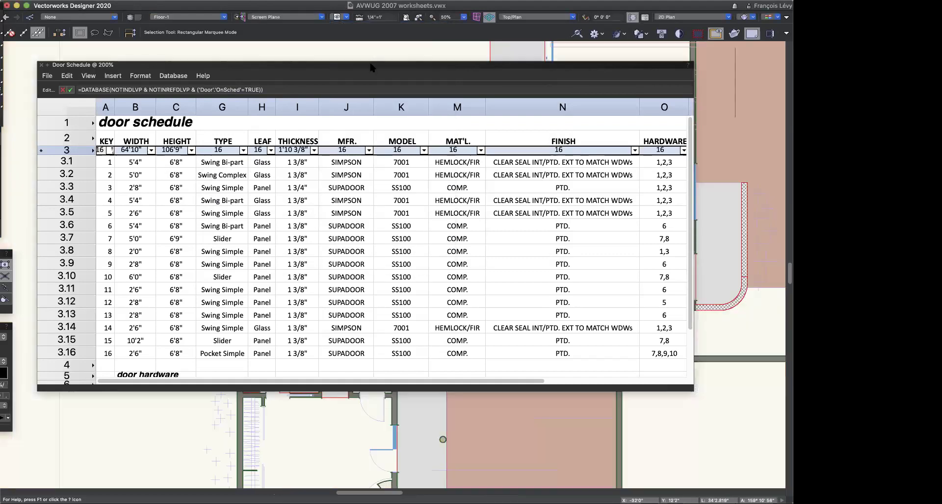
Step: Set the Door Schedule worksheet's zoom to 150% and reduce its window to uncover more of the floor plan
click(89, 76)
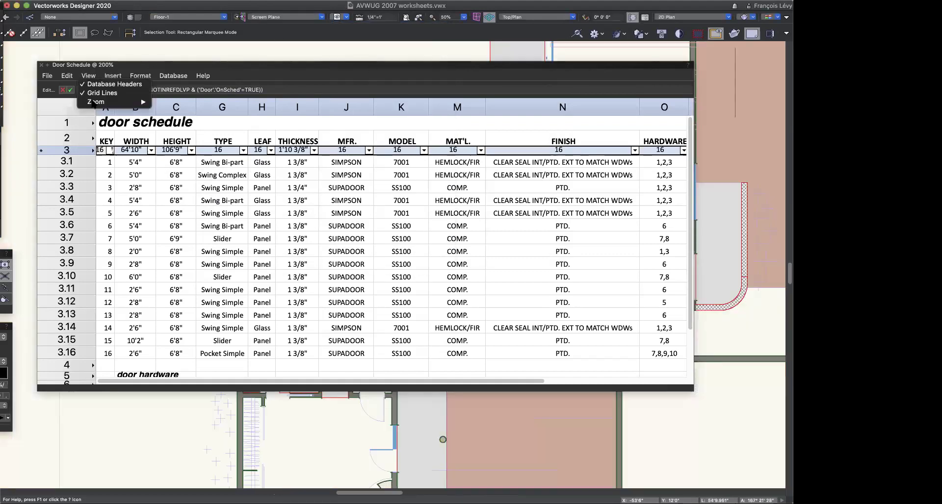
mouse_move(113, 101)
click(170, 128)
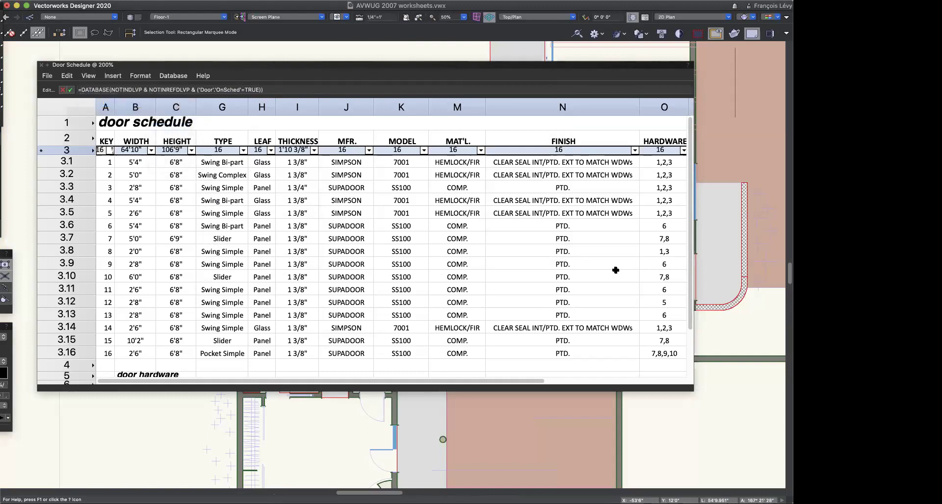
drag(692, 367, 644, 344)
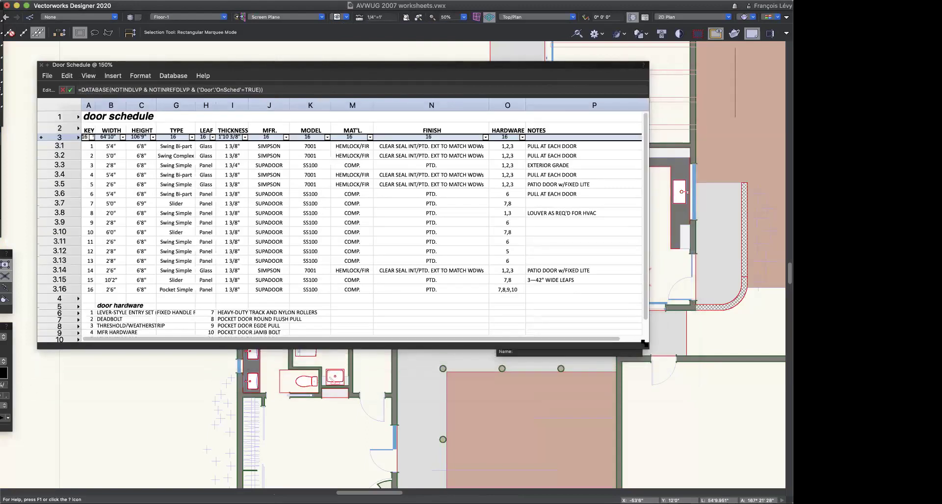
Step: Rearrange the Door Schedule worksheet and the Object Info palette to uncover the doors in the middle of the floor plan
drag(448, 66, 365, 92)
drag(469, 243, 412, 242)
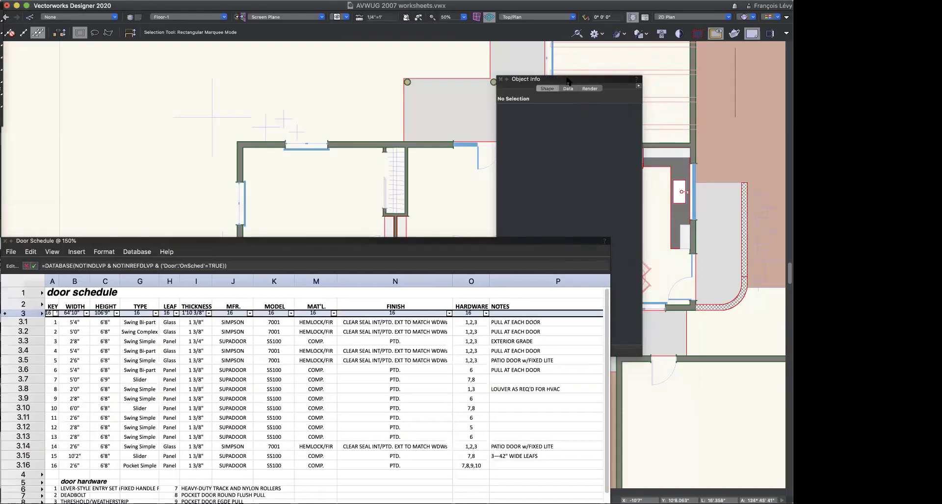
drag(568, 80, 703, 64)
scroll(535, 110, down, 5)
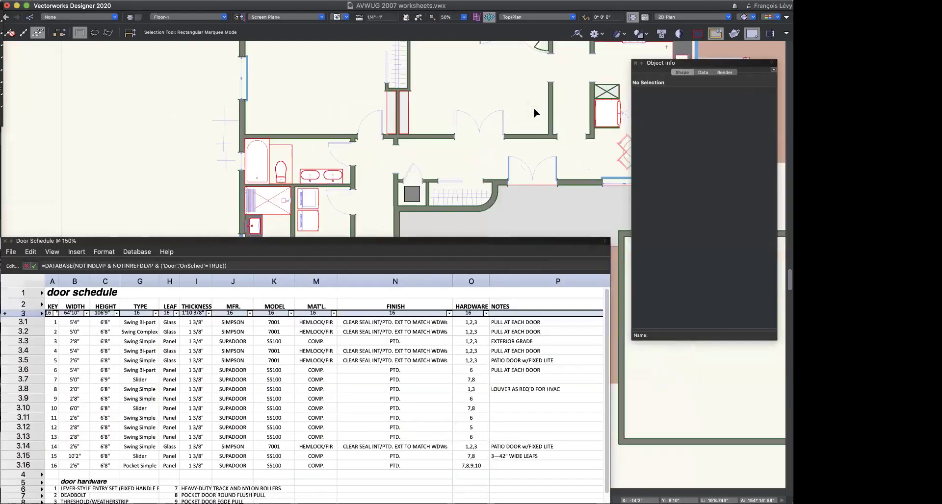
drag(330, 241, 333, 199)
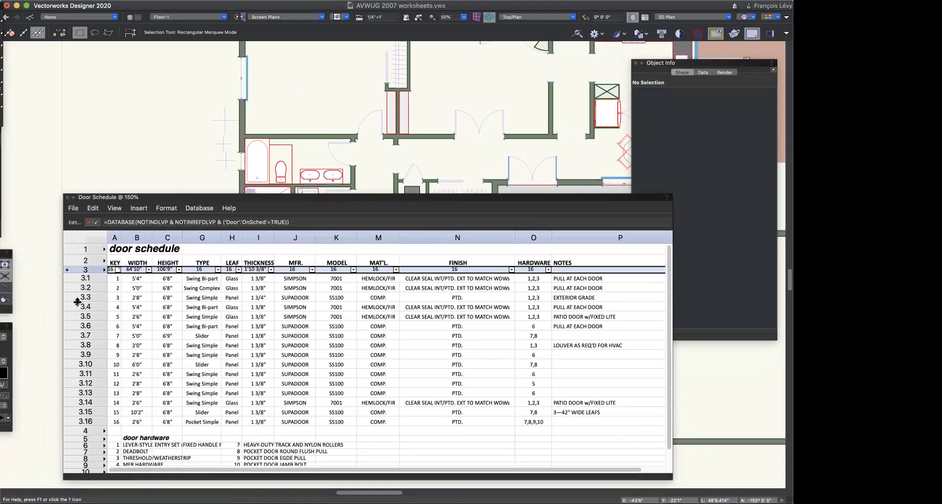
Step: Select the plan door belonging to schedule row 3.1 from the worksheet and collapse the worksheet to uncover it
click(85, 278)
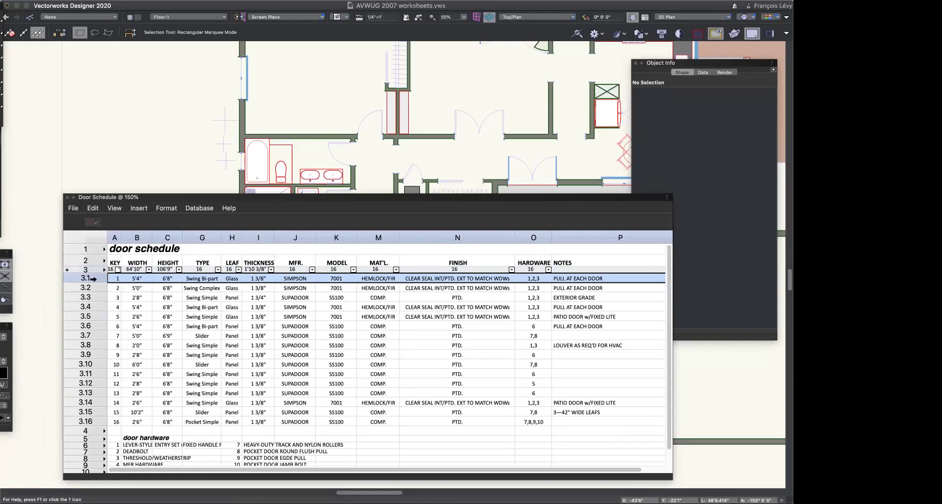
right_click(94, 279)
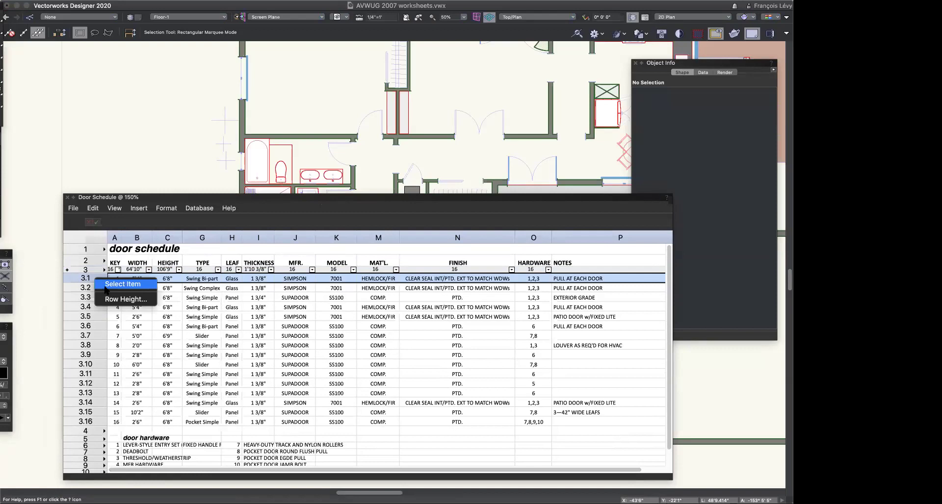
click(106, 288)
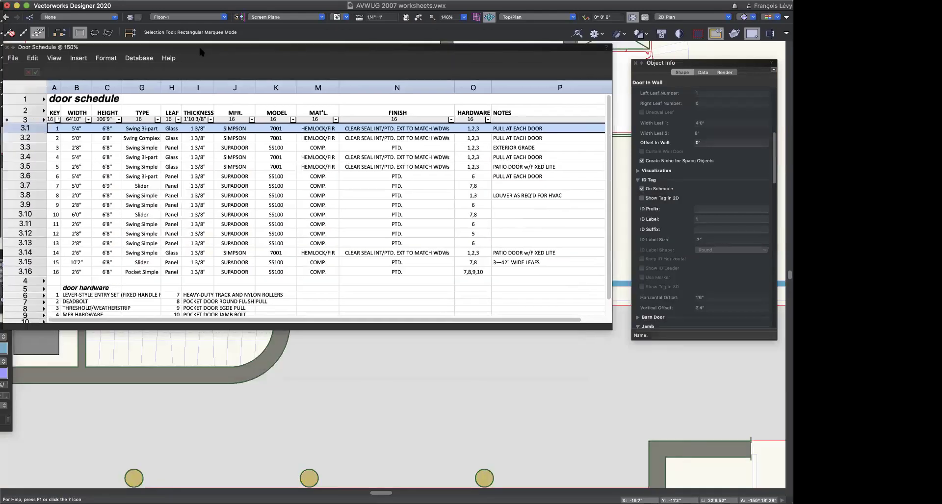
double_click(200, 49)
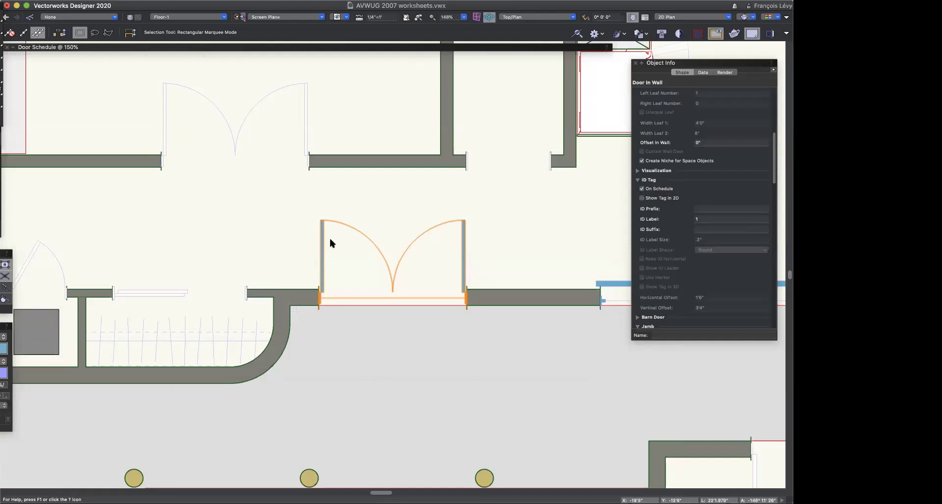
Step: Compare the selected door's ID tag, size and configuration parameters with its entries in row 3.1 of the door schedule
double_click(231, 47)
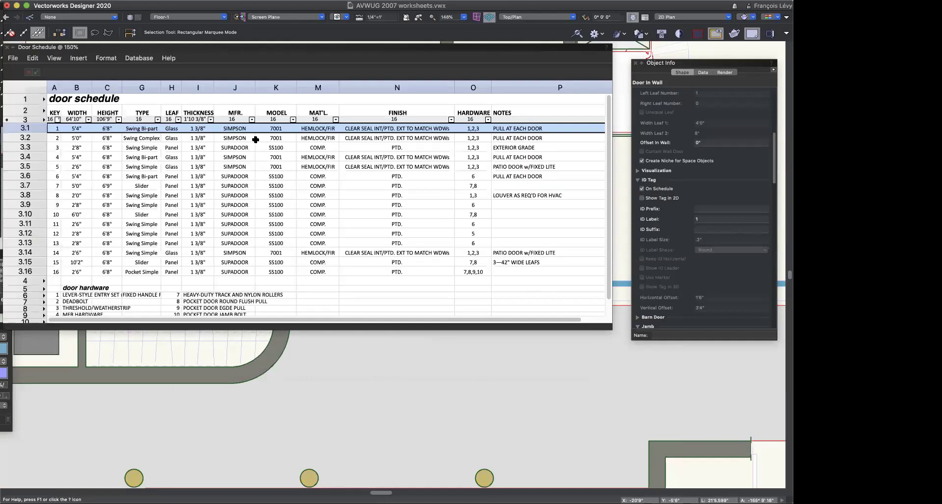
double_click(265, 48)
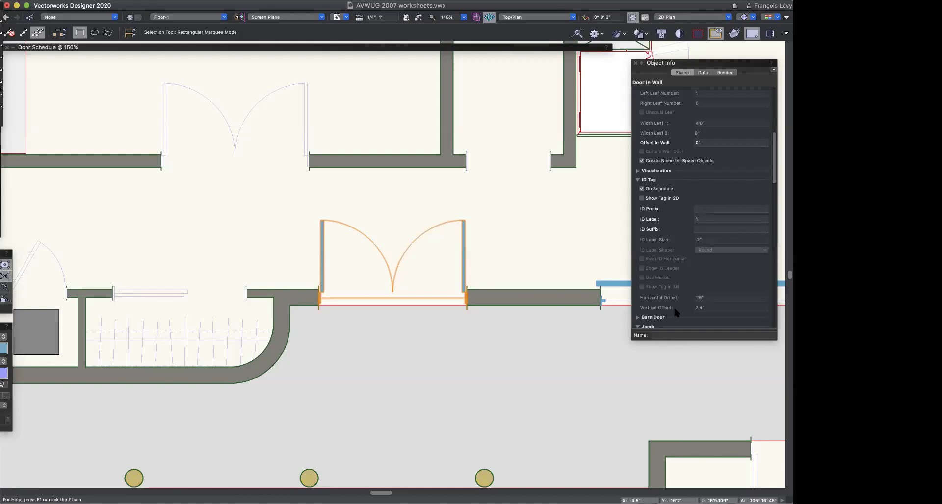
double_click(447, 47)
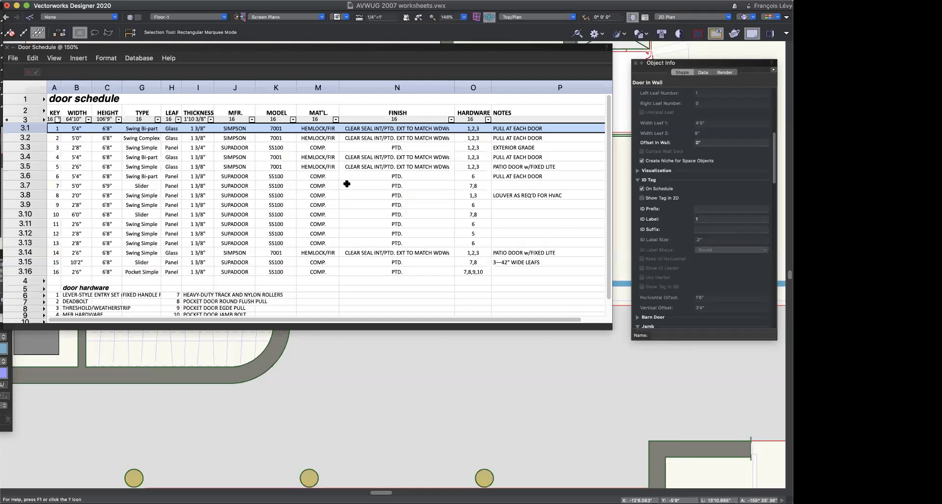
double_click(281, 48)
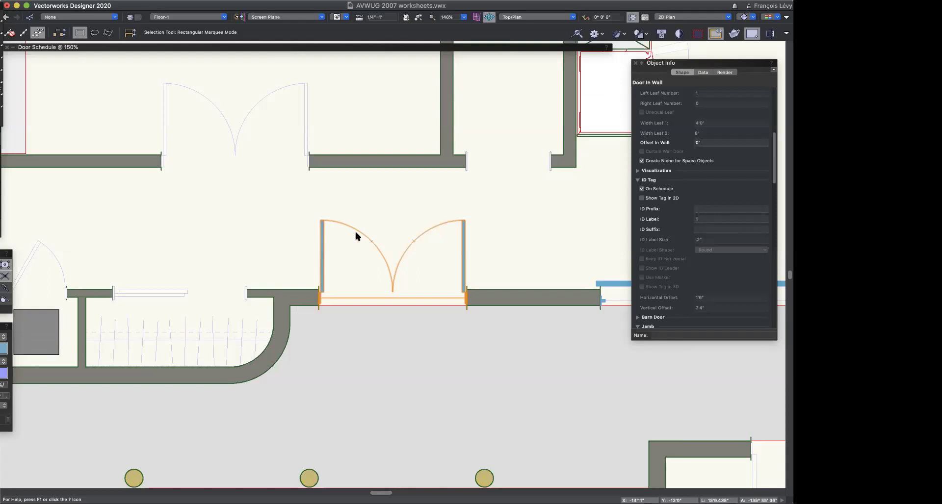
scroll(676, 187, up, 5)
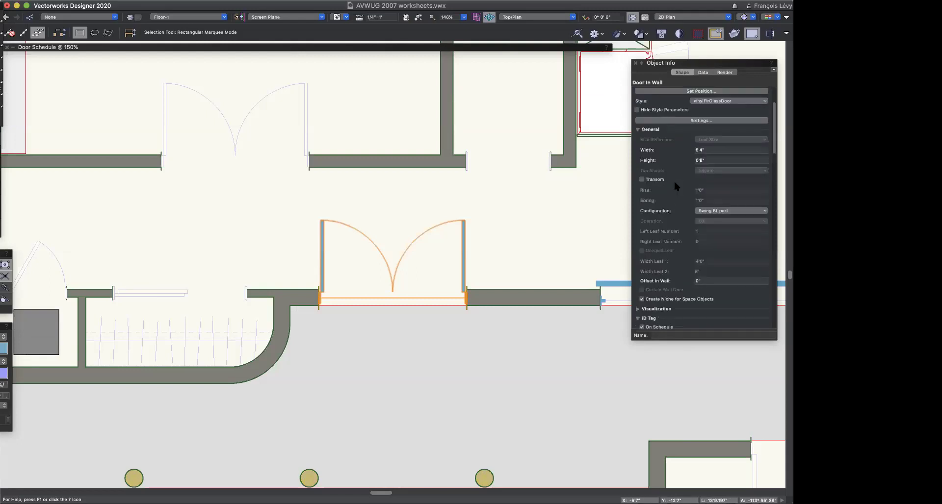
scroll(701, 169, up, 1)
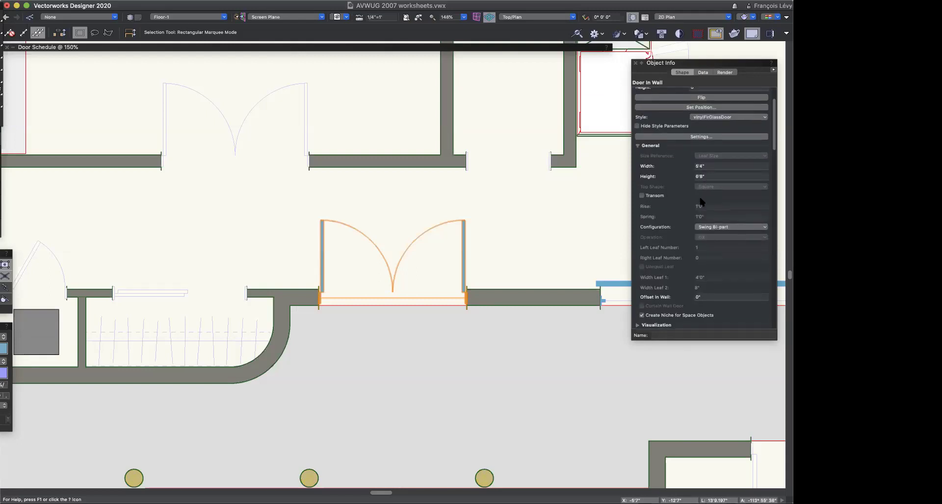
double_click(512, 48)
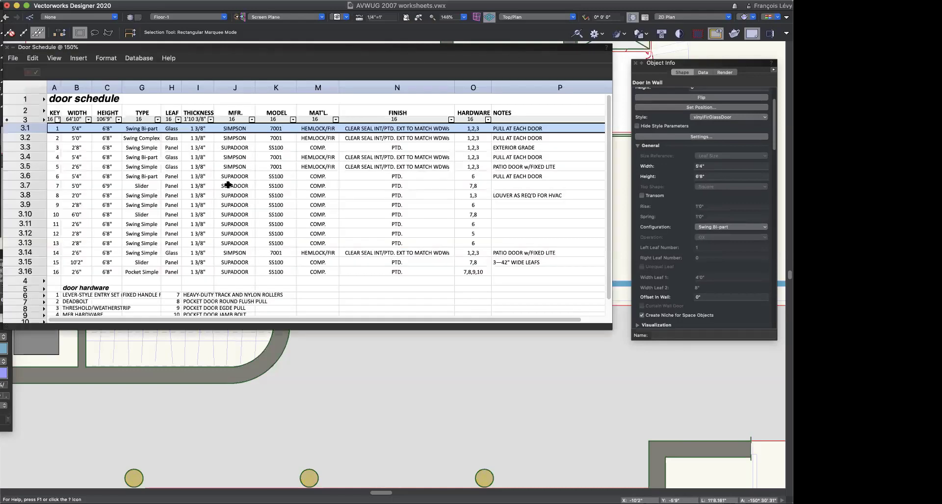
Step: Set the width of door 1 in schedule row 3.1 to 6'0" with the door in the plan uncovered
click(78, 128)
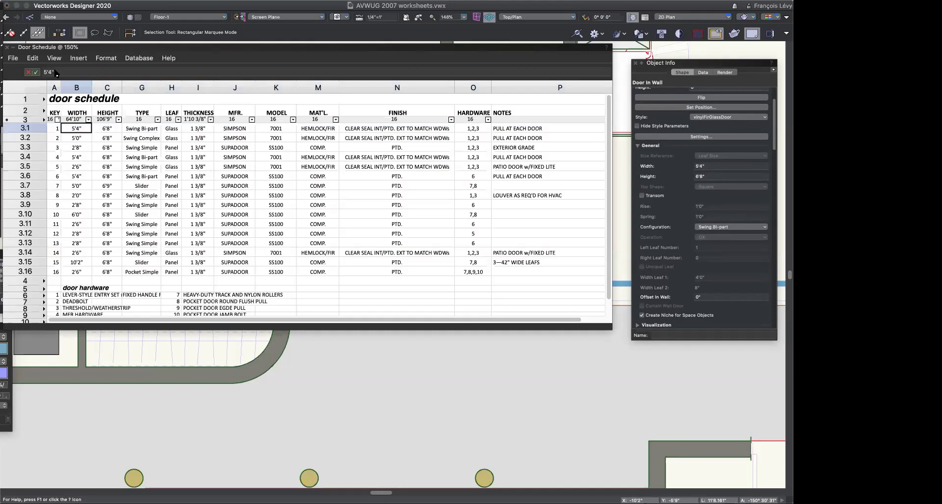
double_click(129, 47)
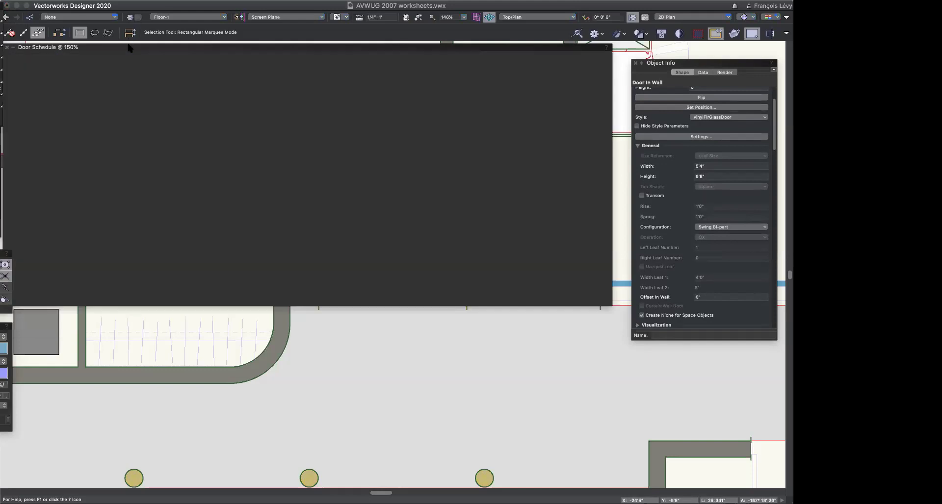
drag(123, 50, 205, 88)
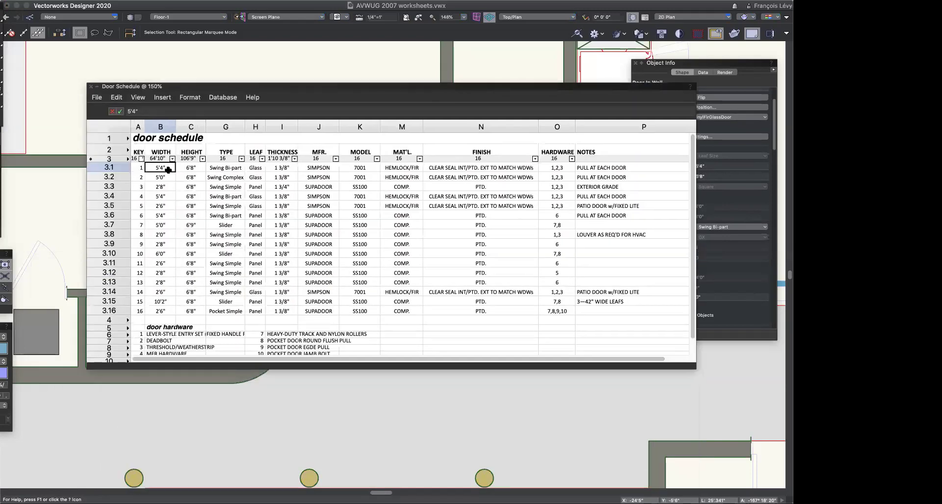
click(149, 112)
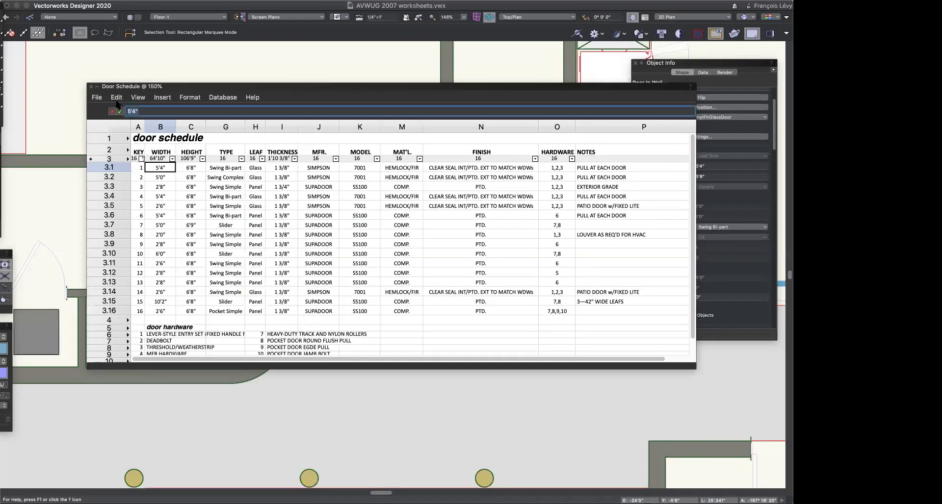
text(6)
double_click(201, 87)
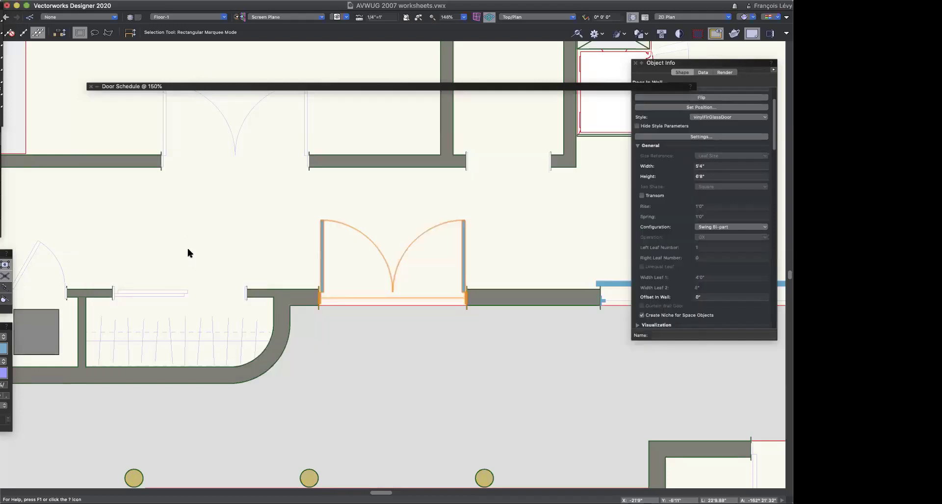
double_click(208, 88)
mouse_move(208, 96)
mouse_down()
mouse_move(194, 365)
mouse_move(216, 338)
mouse_up()
click(150, 352)
key(Return)
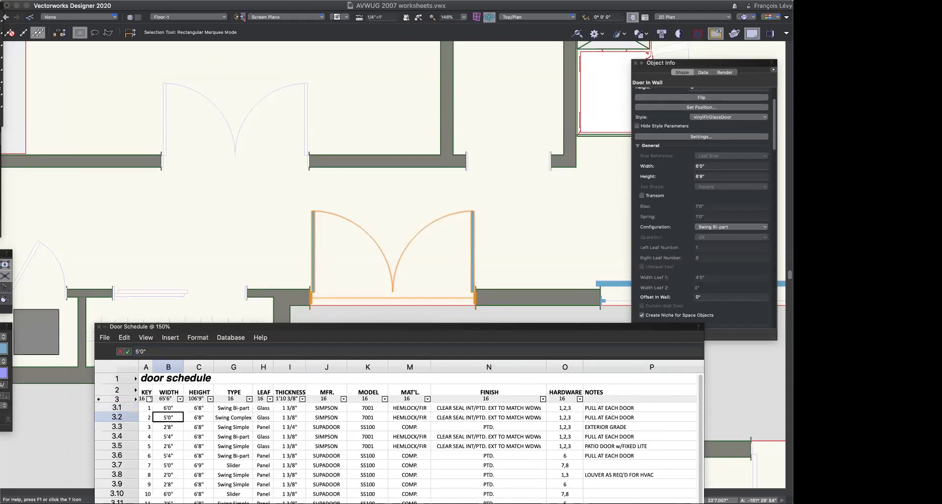
Step: Hide the door schedule's database header row and select the Type cell of row 3.1
click(234, 409)
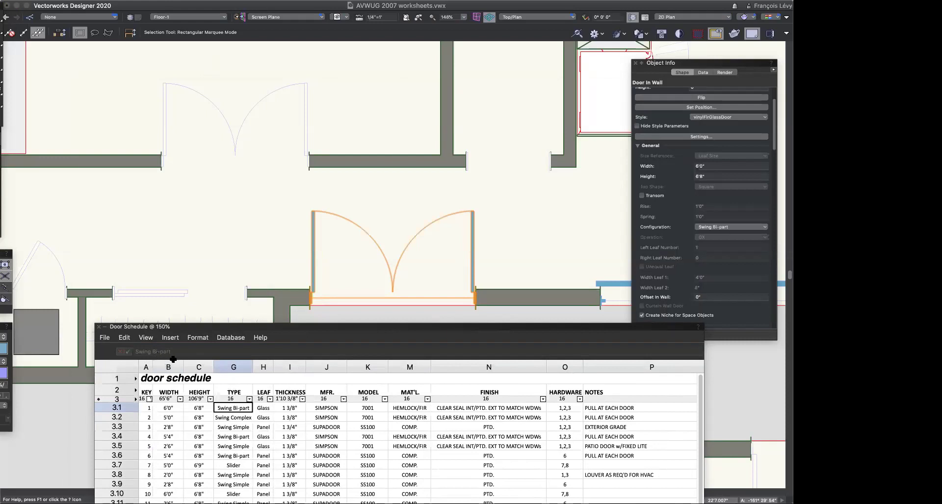
right_click(237, 414)
click(233, 411)
click(164, 339)
click(145, 339)
click(145, 340)
click(176, 356)
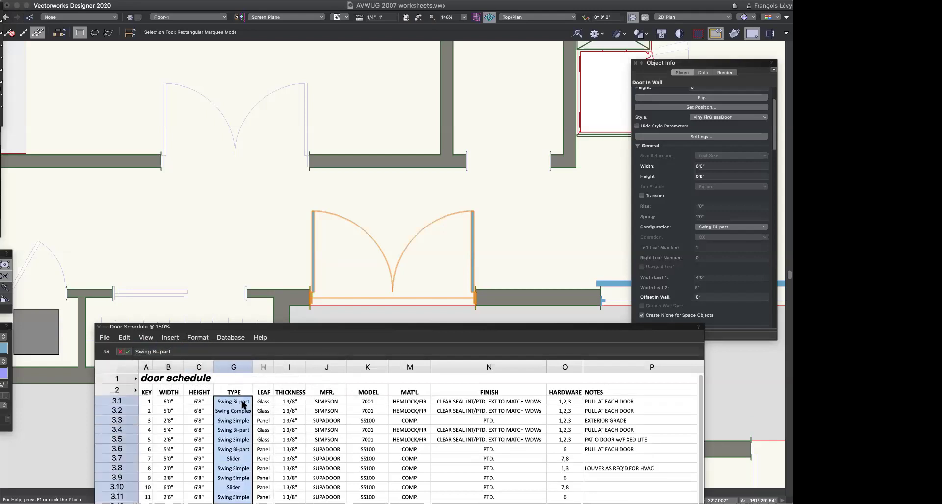
click(243, 403)
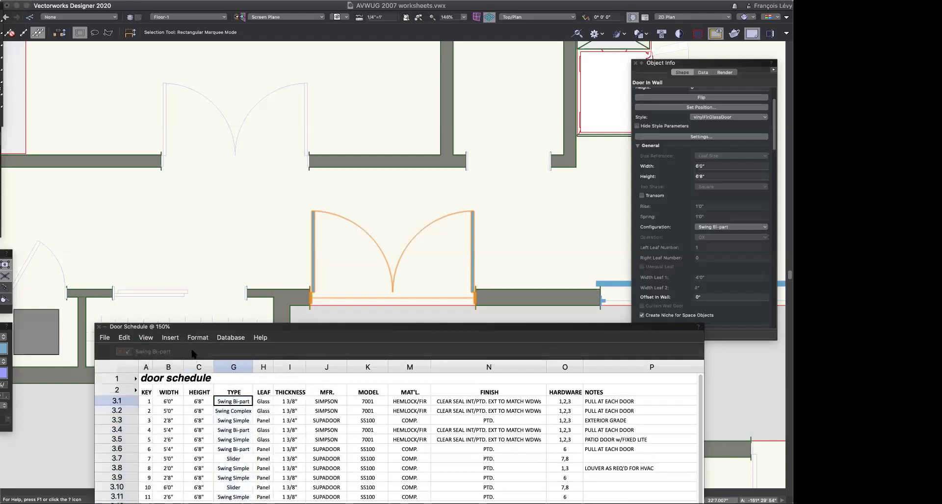
Step: Examine the Type cells of rows 3.1 to 3.3 and the selected door's Configuration options, leaving the configuration unchanged
drag(196, 327, 169, 91)
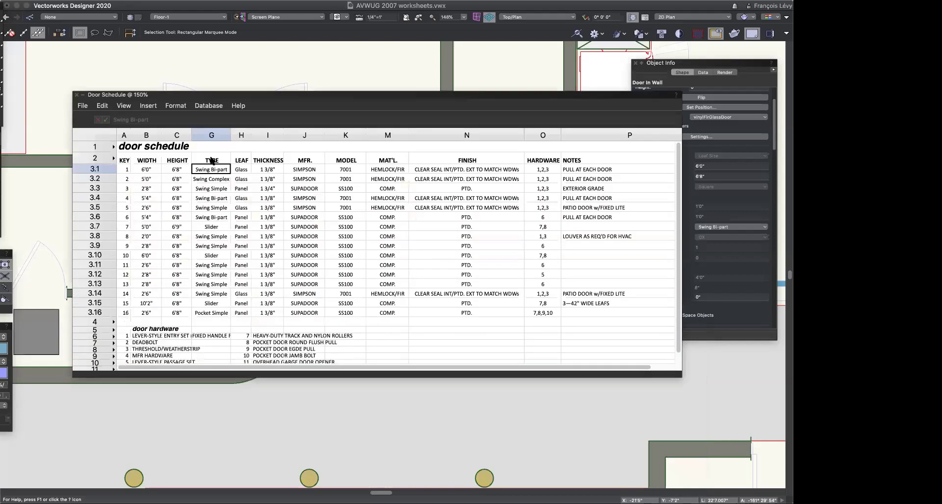
click(225, 181)
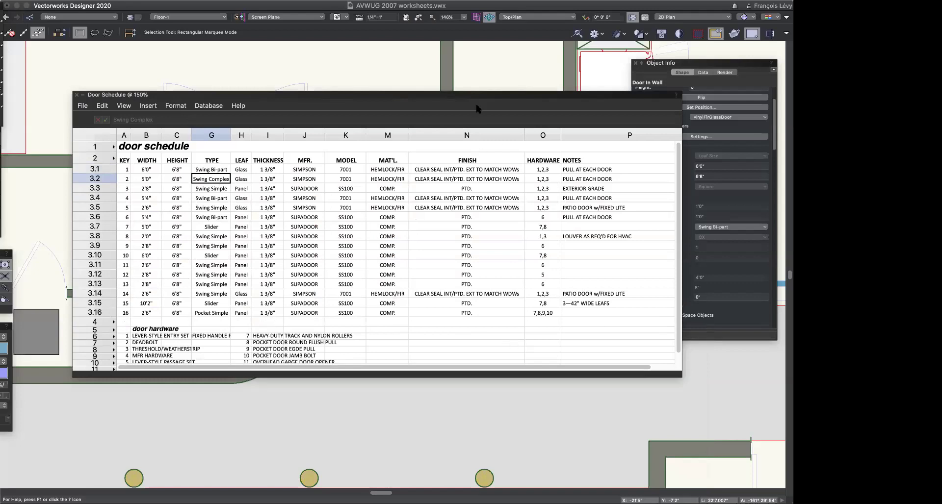
mouse_move(465, 97)
mouse_down()
mouse_move(476, 274)
mouse_move(492, 322)
mouse_up()
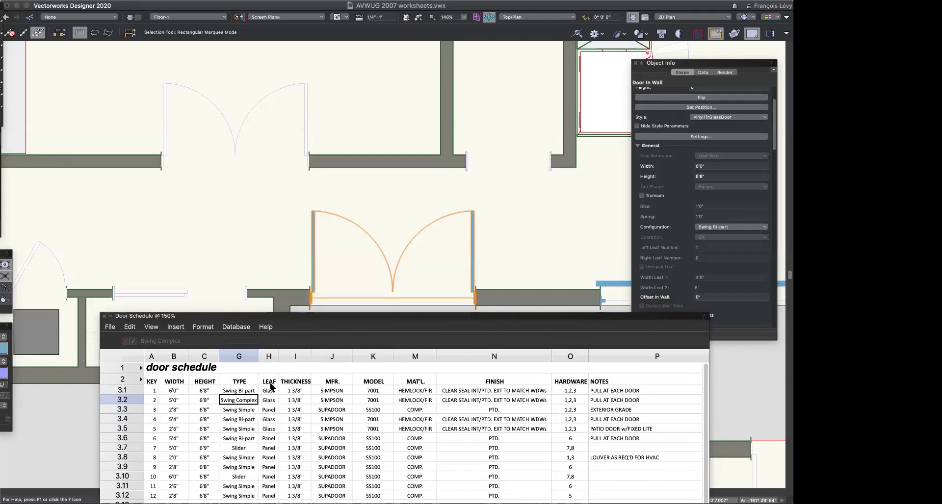
click(251, 391)
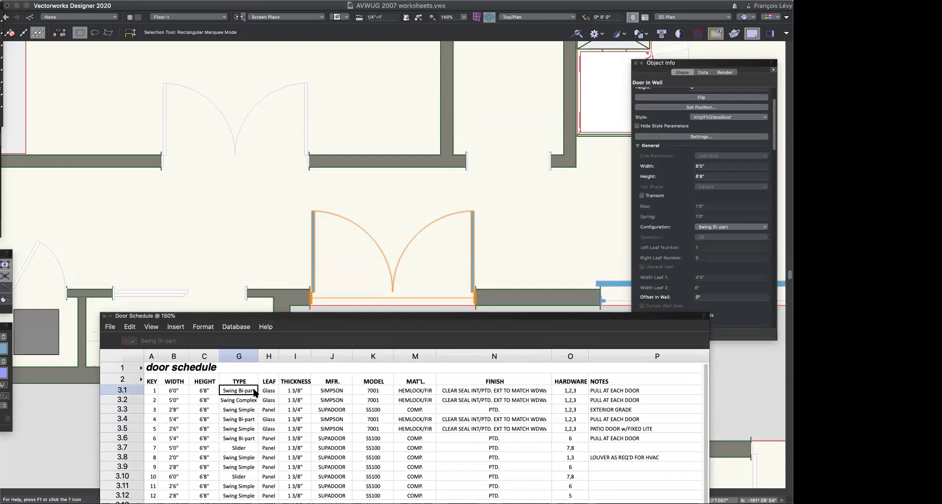
click(249, 410)
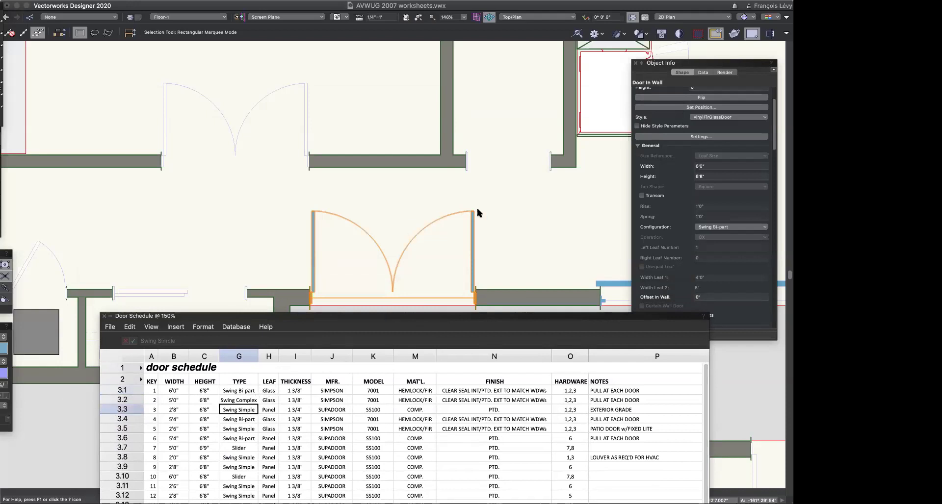
click(706, 228)
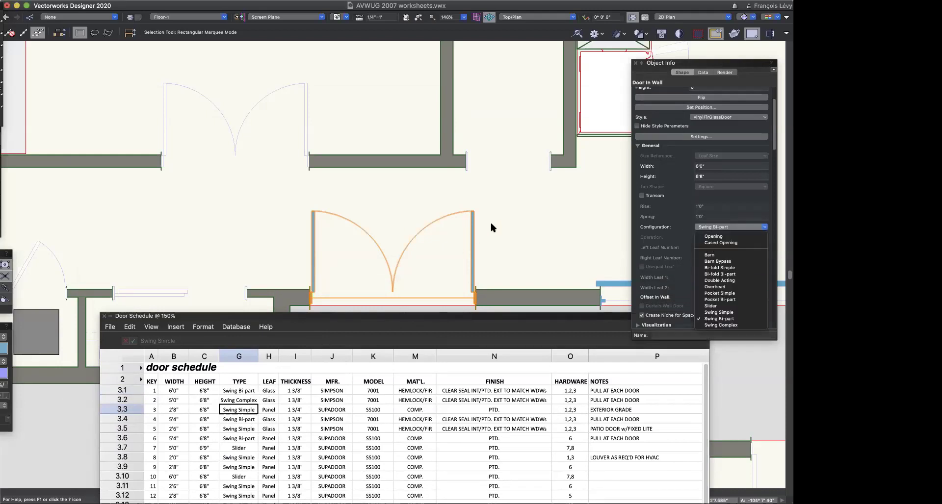
click(513, 172)
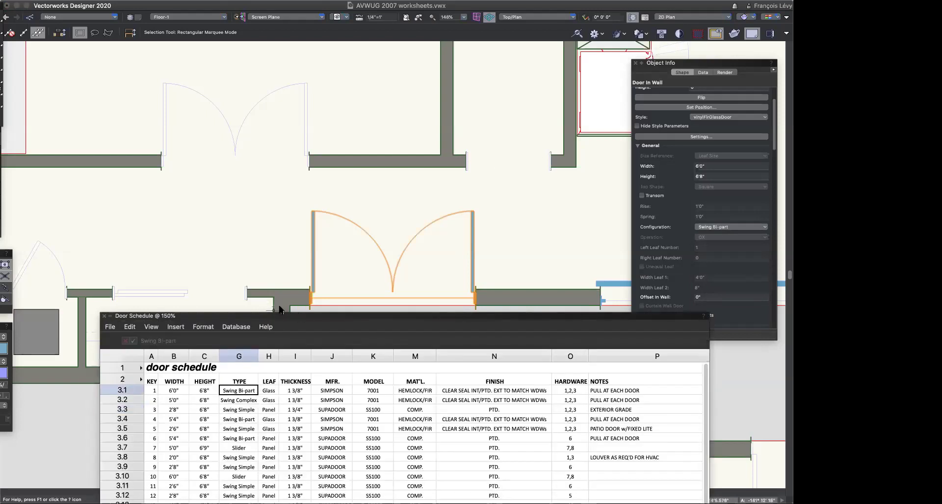
Step: Try to change the leaf thickness of door 1 directly in row 3.1 of the door schedule
drag(202, 318, 167, 156)
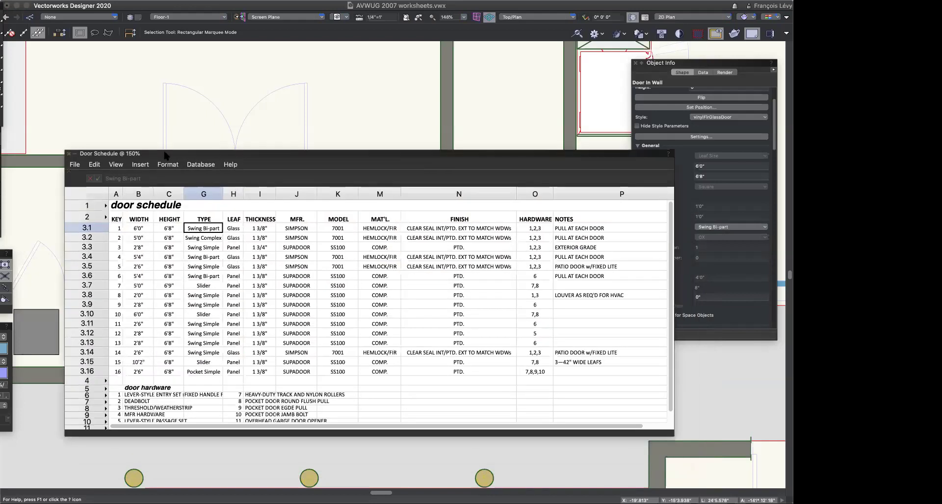
click(265, 229)
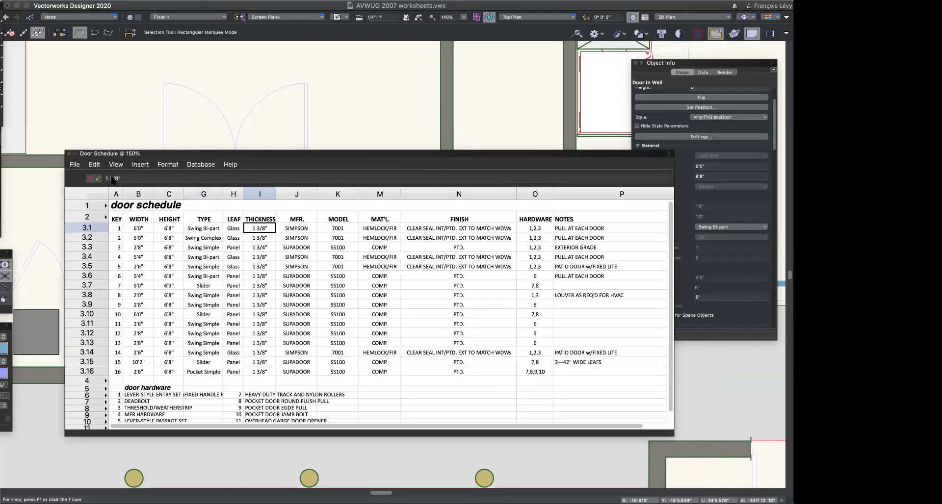
drag(179, 155, 191, 305)
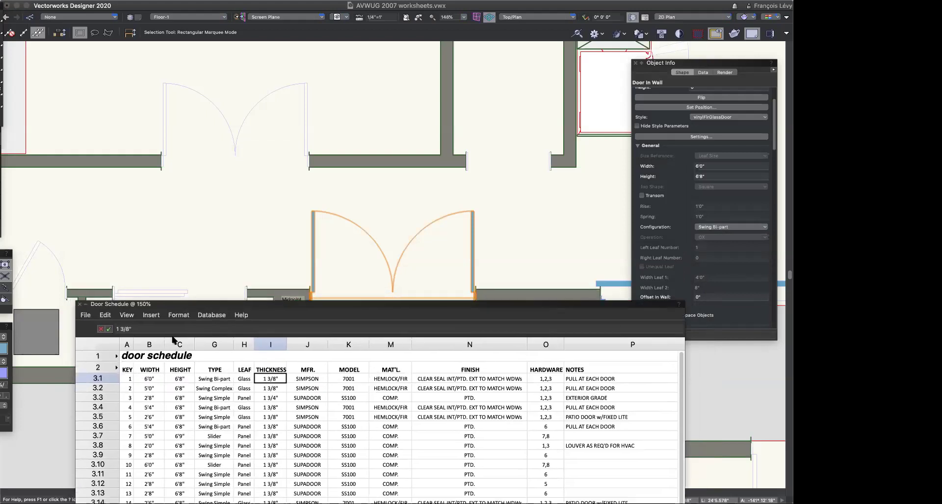
click(127, 330)
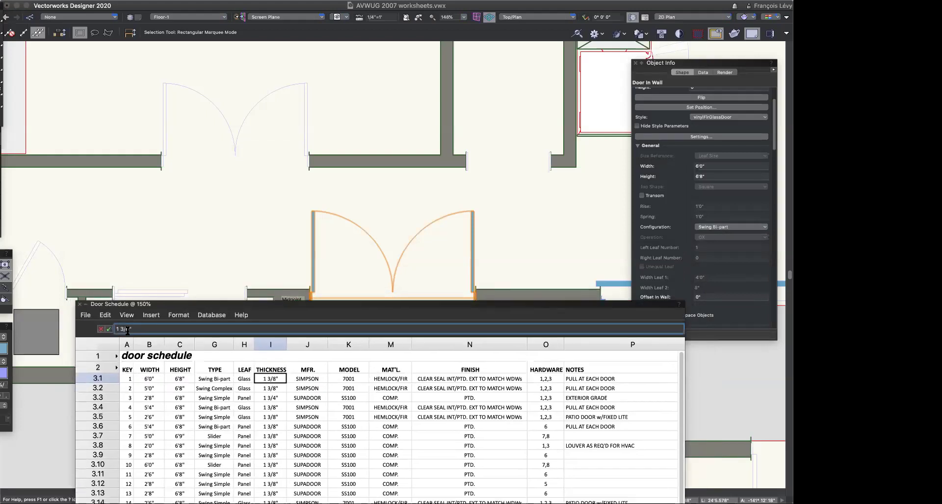
key(Return)
text(\)
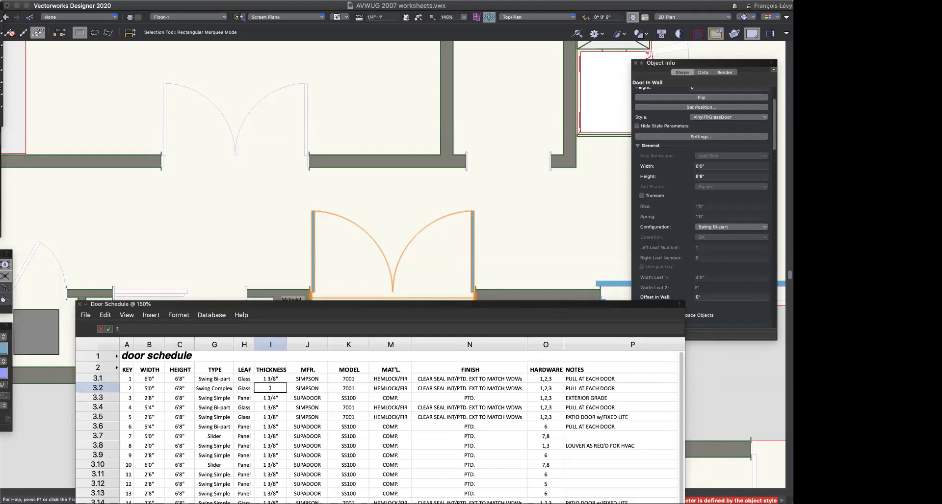
key(Escape)
click(277, 378)
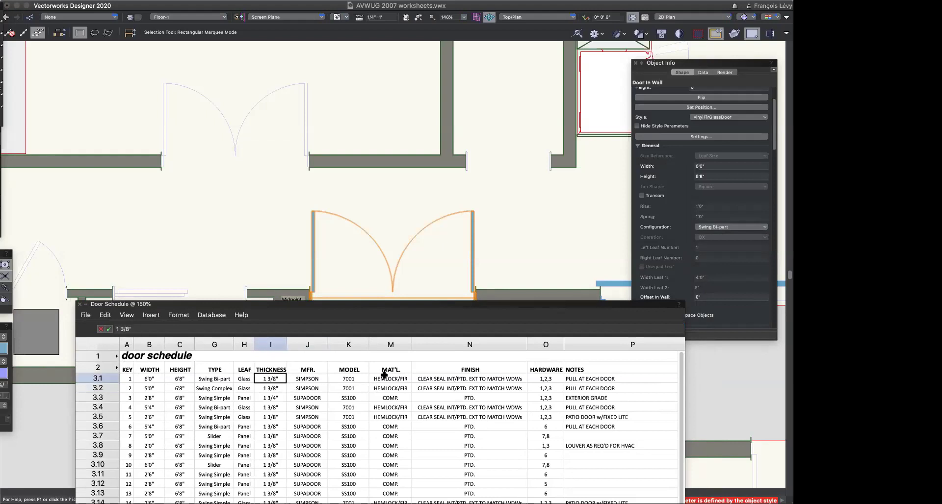
Step: Edit the selected door's vinylFirGlassDoor style, setting the leaf thickness to 1 3/4" and making thickness a by-instance parameter
click(728, 237)
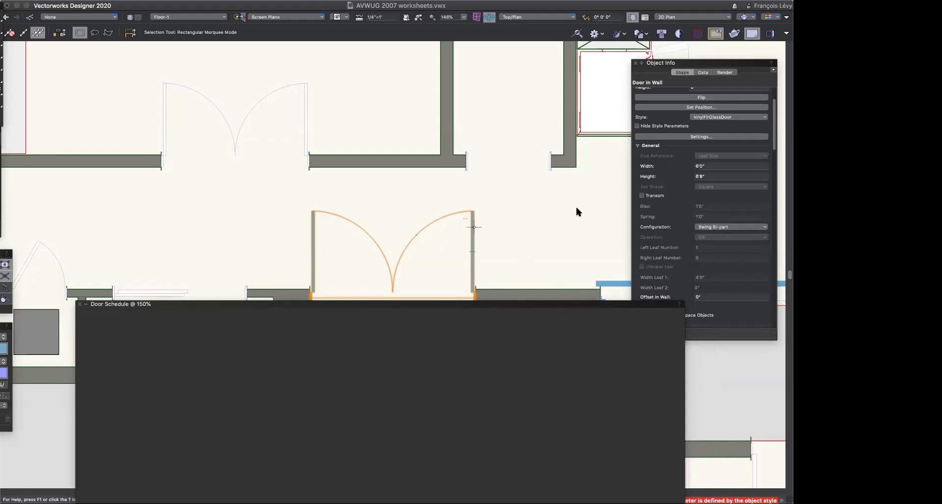
click(748, 117)
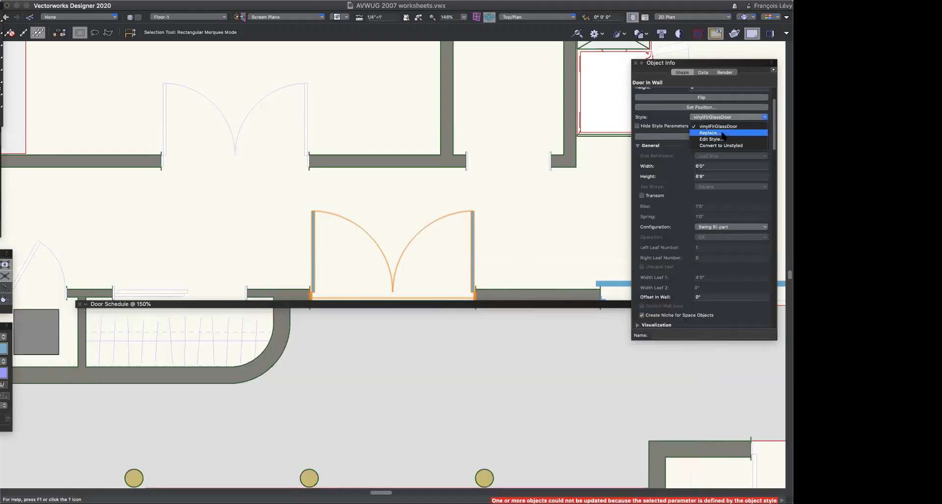
click(422, 213)
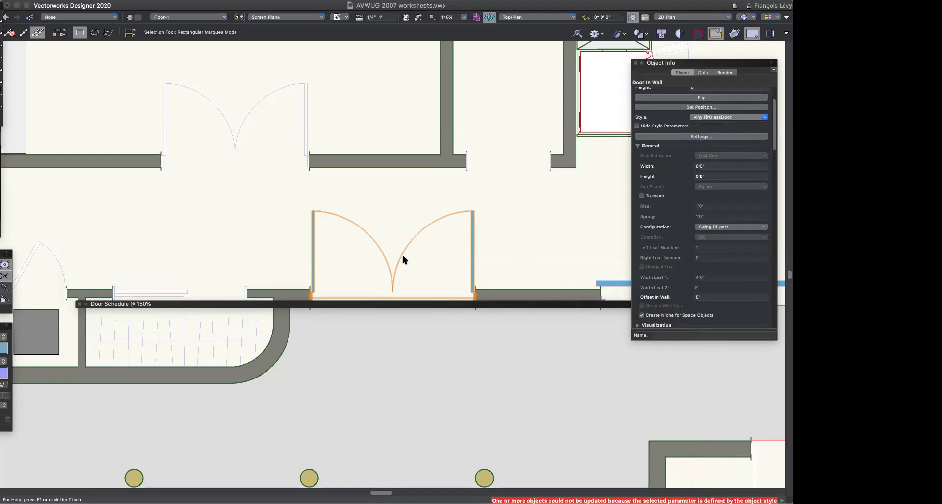
double_click(402, 260)
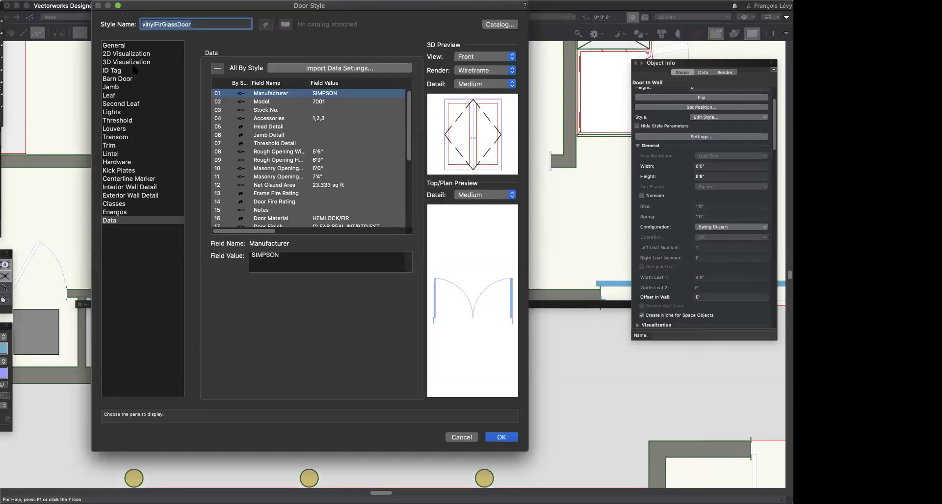
click(131, 46)
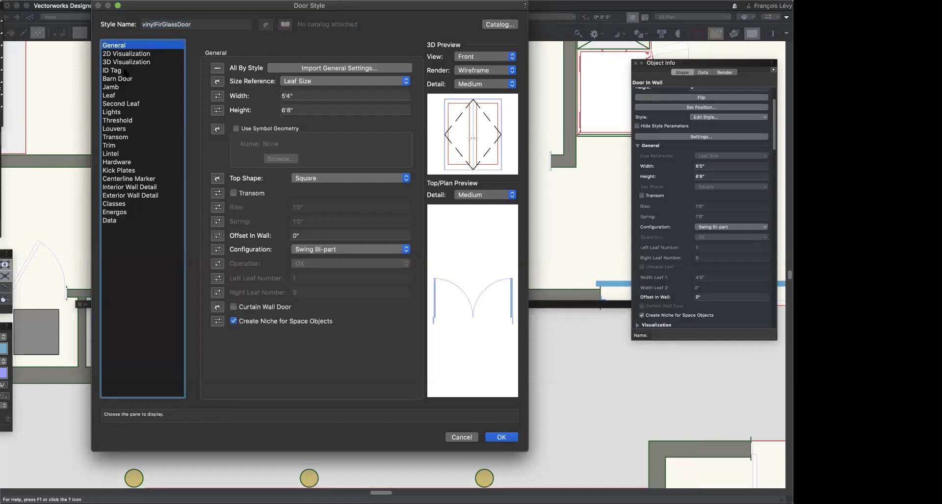
click(133, 96)
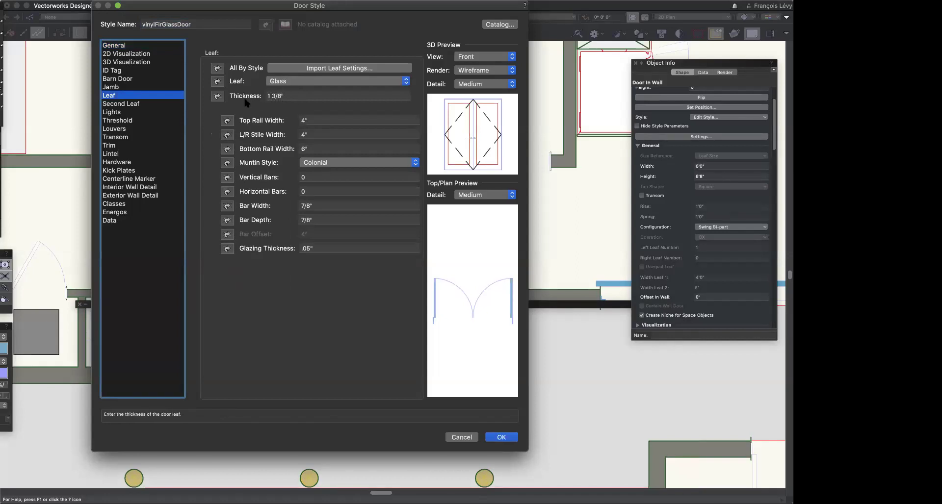
click(280, 96)
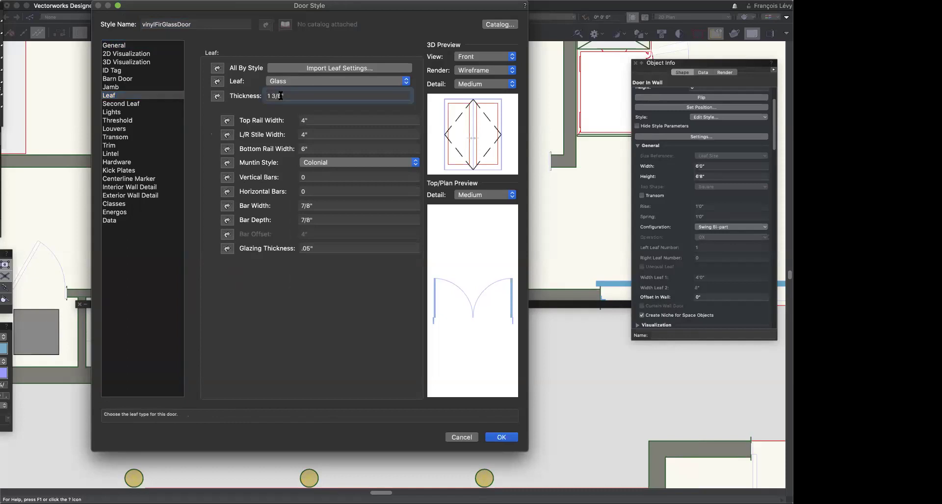
click(222, 96)
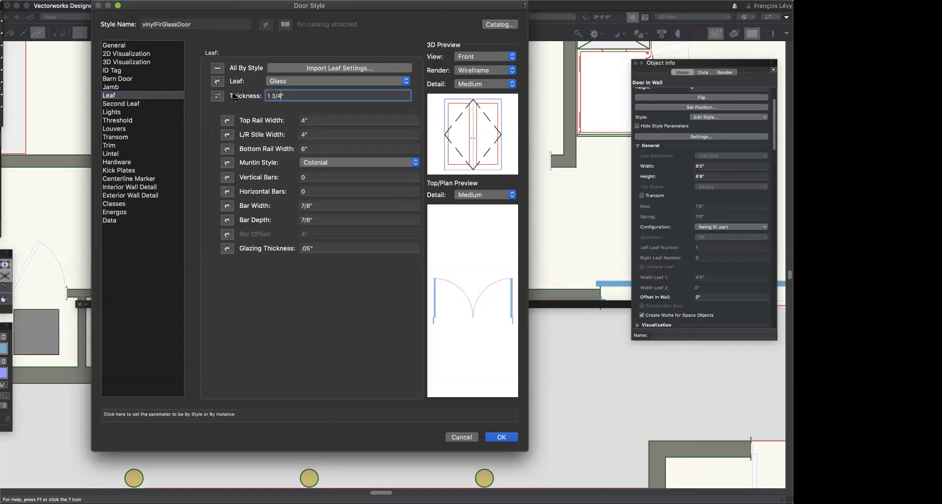
click(502, 437)
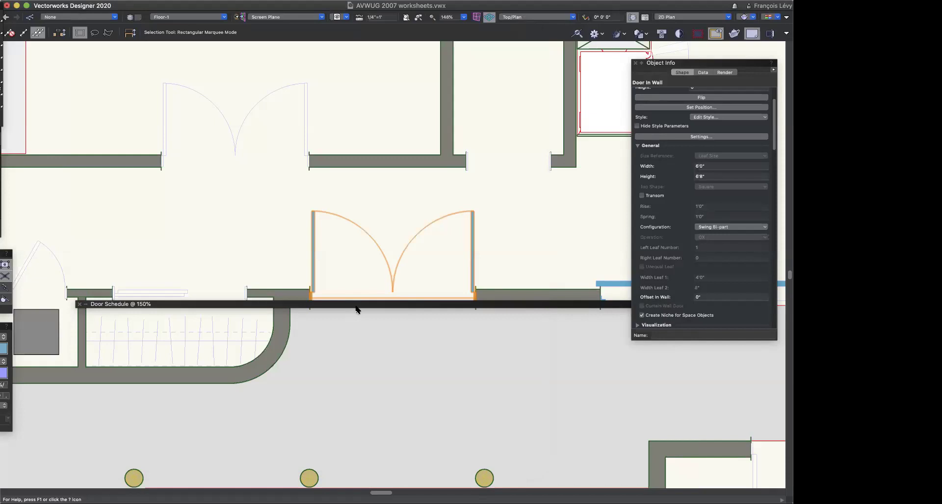
Step: Reopen the door schedule and set the thickness in row 3.1 to 1 3/4"
double_click(356, 306)
click(278, 398)
click(277, 378)
click(126, 328)
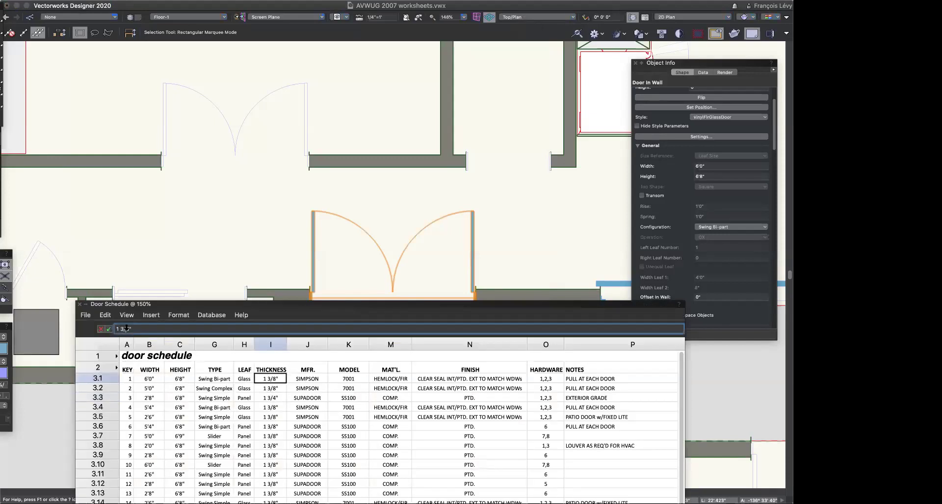
key(BackSpace)
text(4)
key(Return)
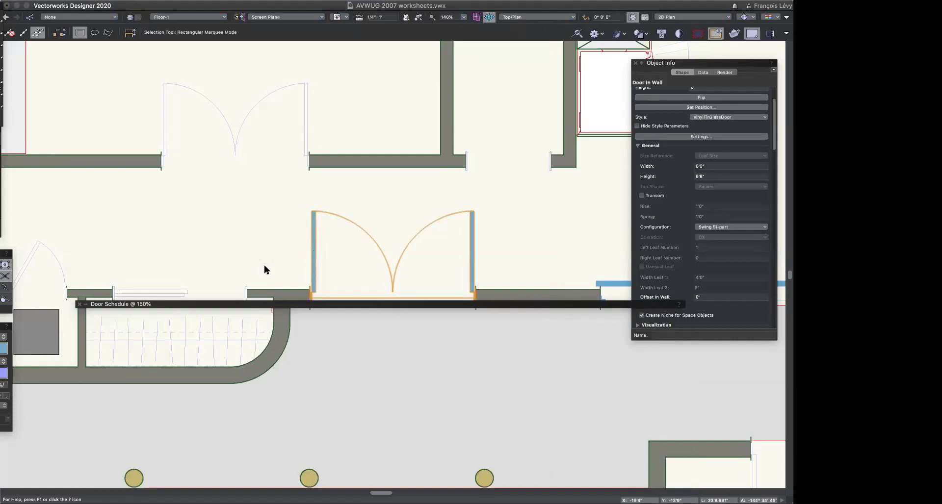
Step: Move the collapsed door schedule off door 1 in the plan and set the thickness in row 3.2 to 1.75
mouse_move(251, 303)
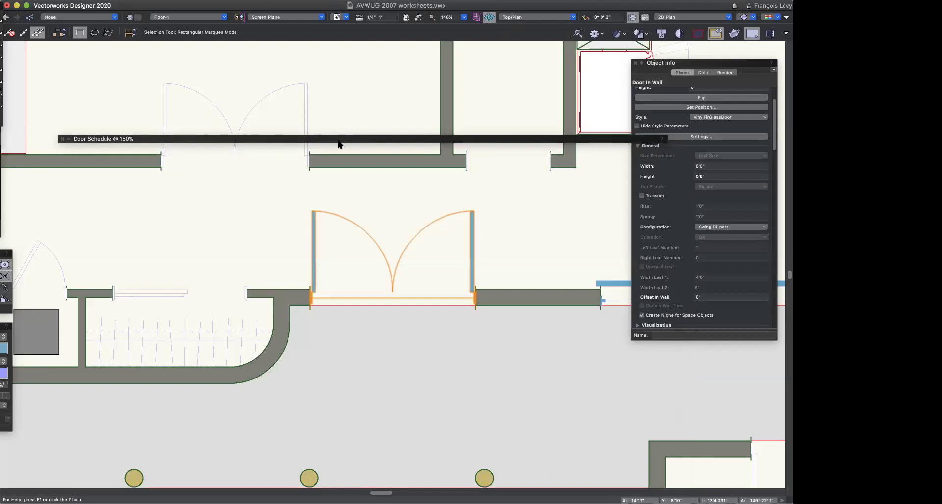
mouse_move(338, 144)
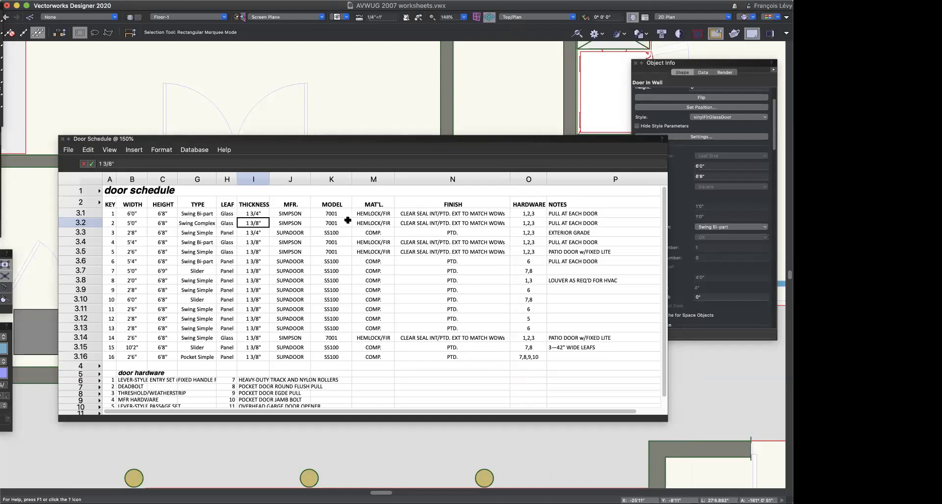
click(296, 225)
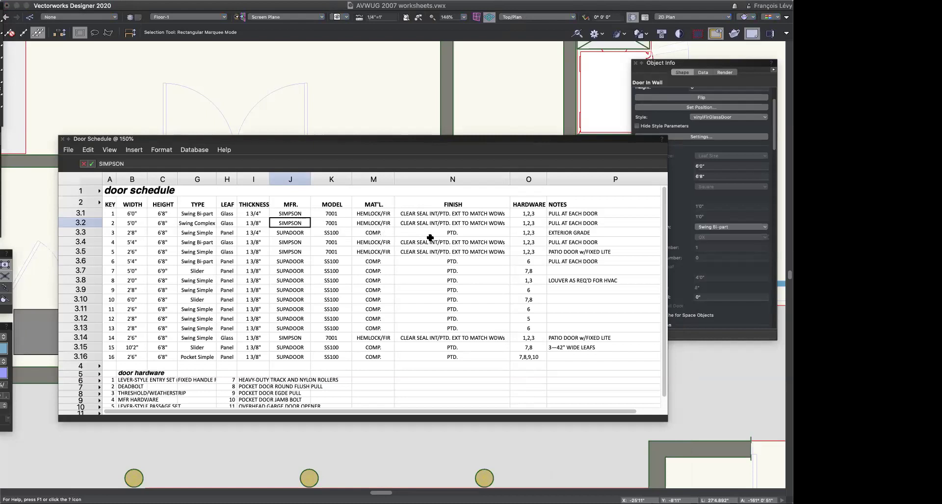
click(258, 224)
text(1.75)
key(Return)
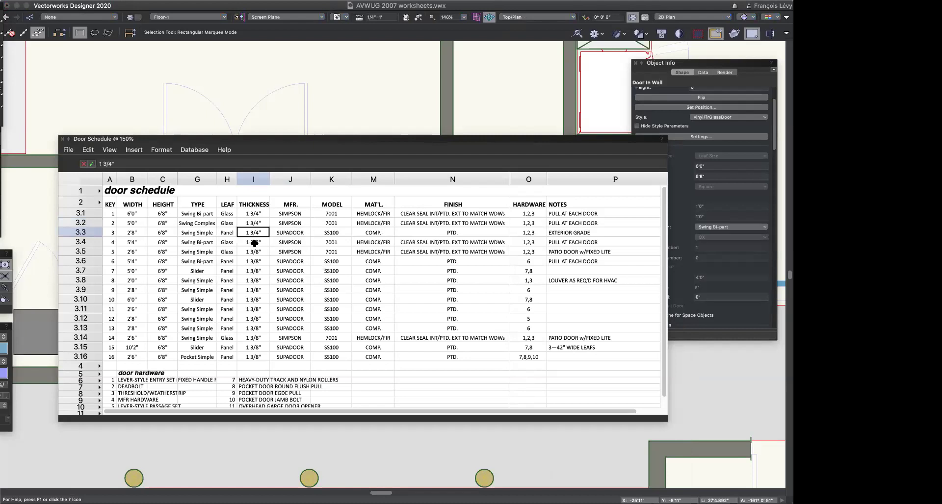
Step: Try to select the Thickness cells of schedule rows 3.4, 3.5 and 3.14 together
click(260, 224)
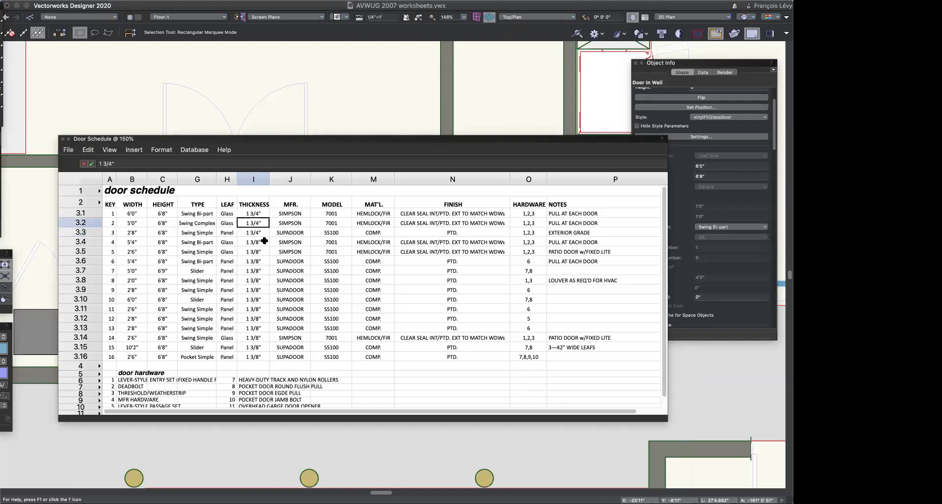
drag(260, 243, 263, 253)
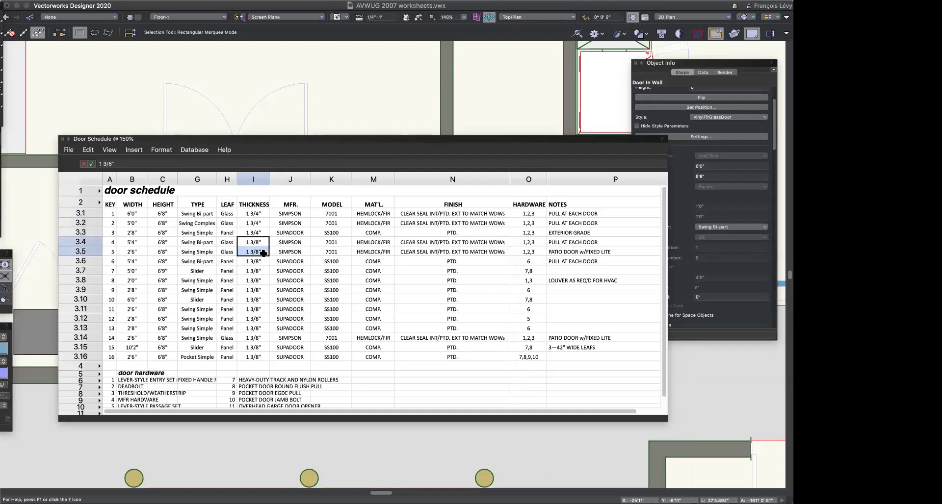
click(255, 338)
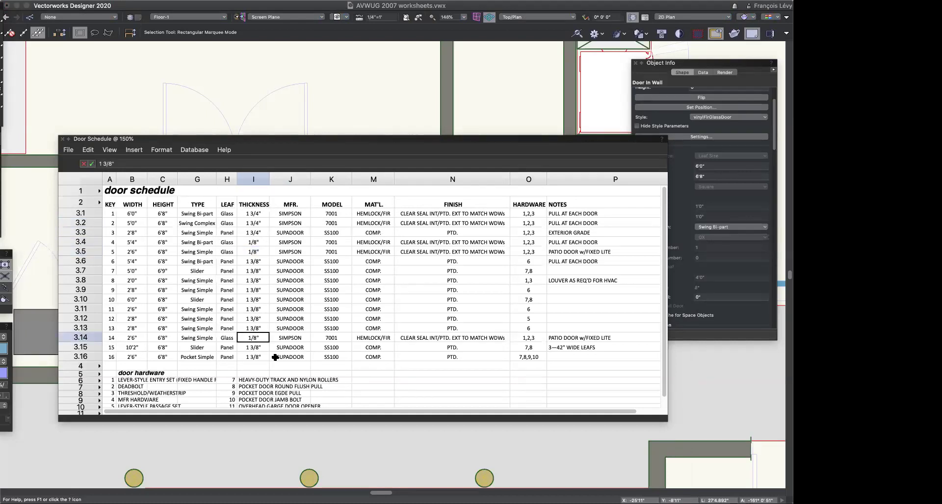
Step: Set the thickness of the glass doors in schedule rows 3.4 and 3.5 to 1.75
click(257, 242)
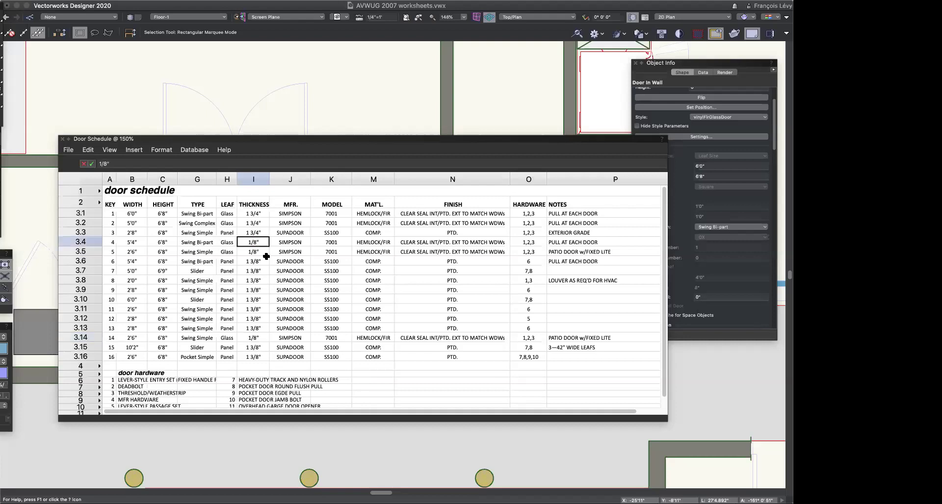
text(1)
text(.75)
key(Return)
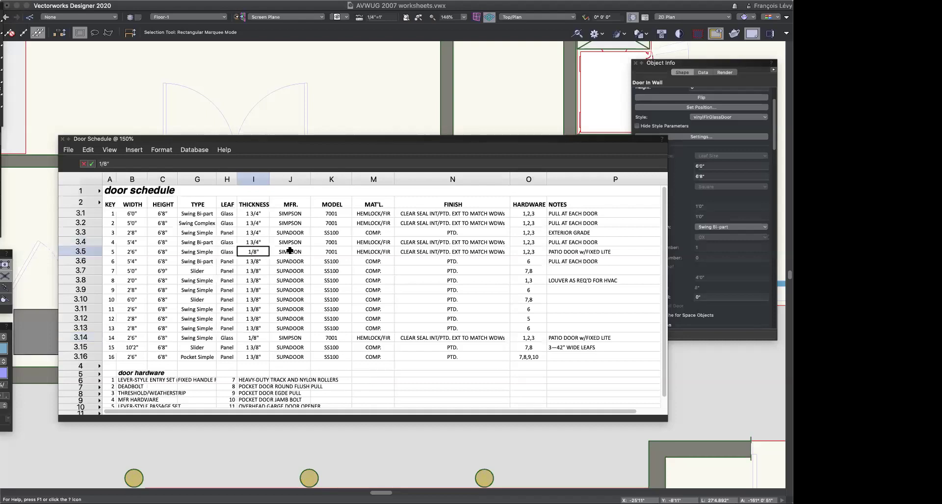
click(258, 243)
click(259, 250)
click(136, 164)
text(1.75)
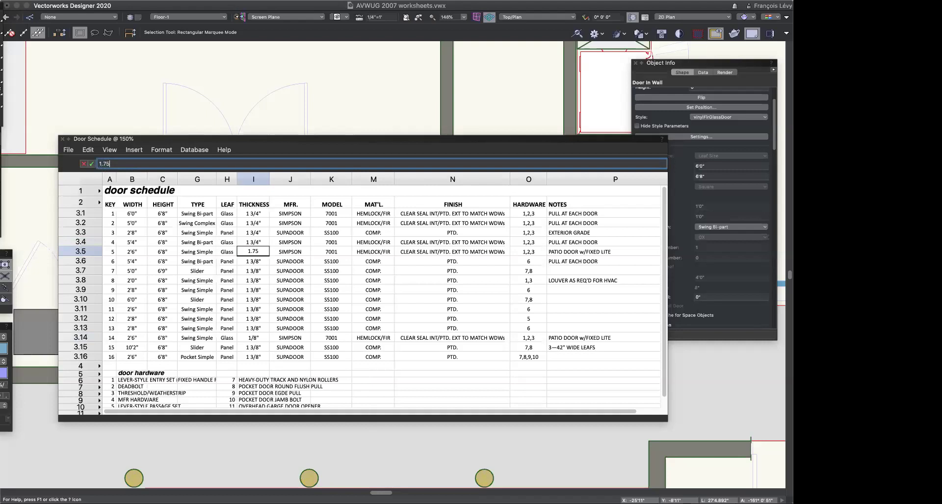
key(Return)
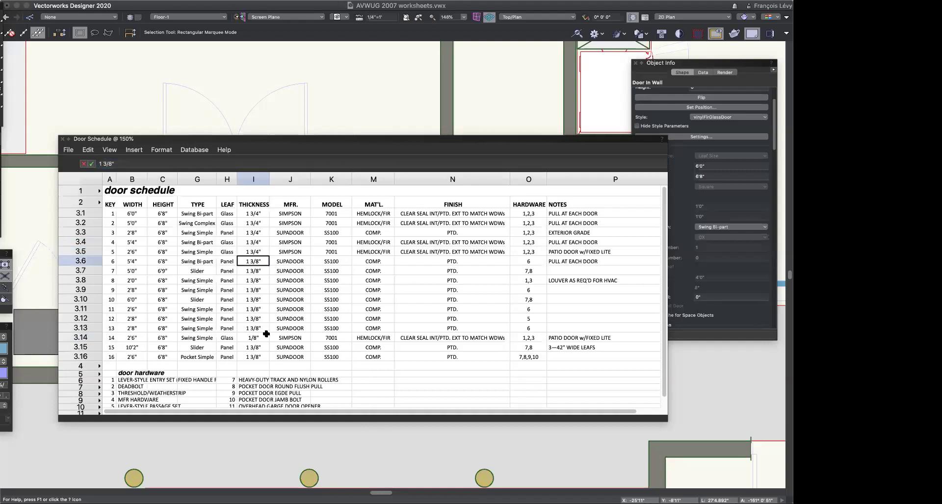
Step: Set the thickness in schedule row 3.14 to 1.75 and select the manufacturer cell of row 3.5
click(264, 338)
text(1)
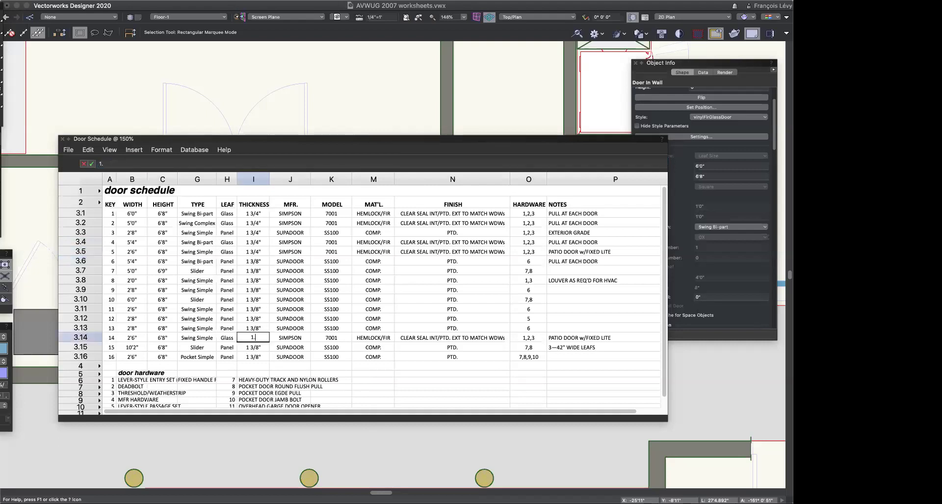
text(.75)
key(Return)
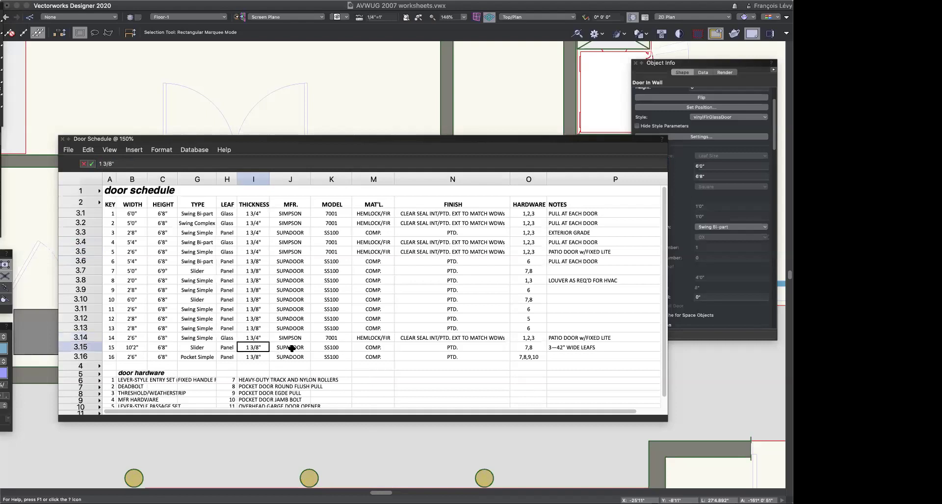
click(296, 251)
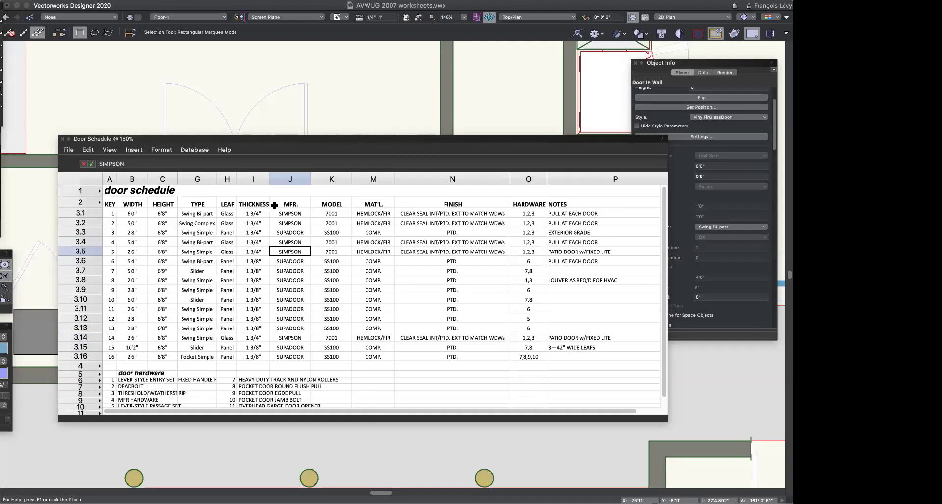
Step: Collapse the door schedule, select the 2'6" single-swing glass door in the plan and expand the schedule again
double_click(271, 137)
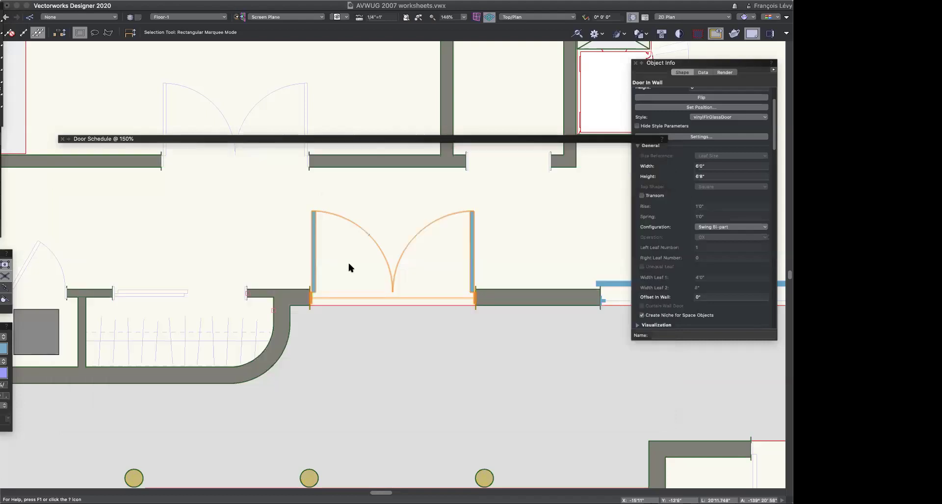
scroll(377, 271, right, 2)
scroll(377, 273, up, 10)
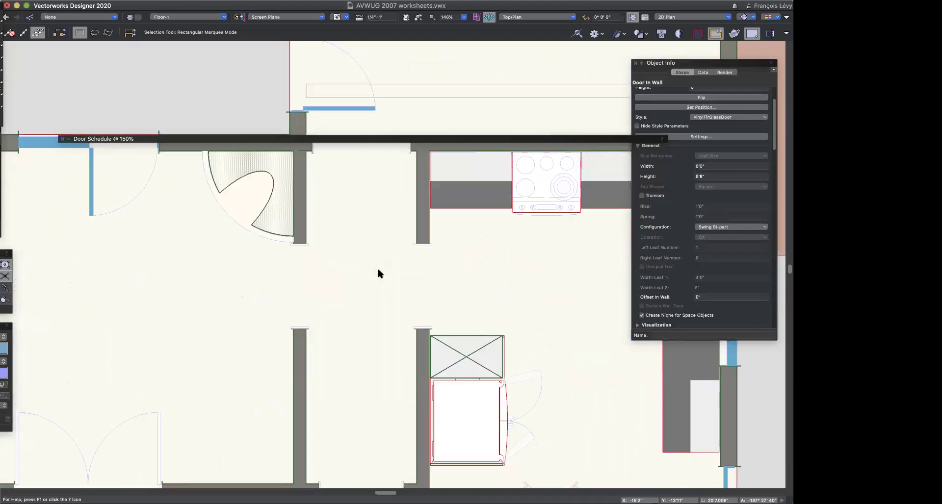
click(104, 246)
double_click(210, 139)
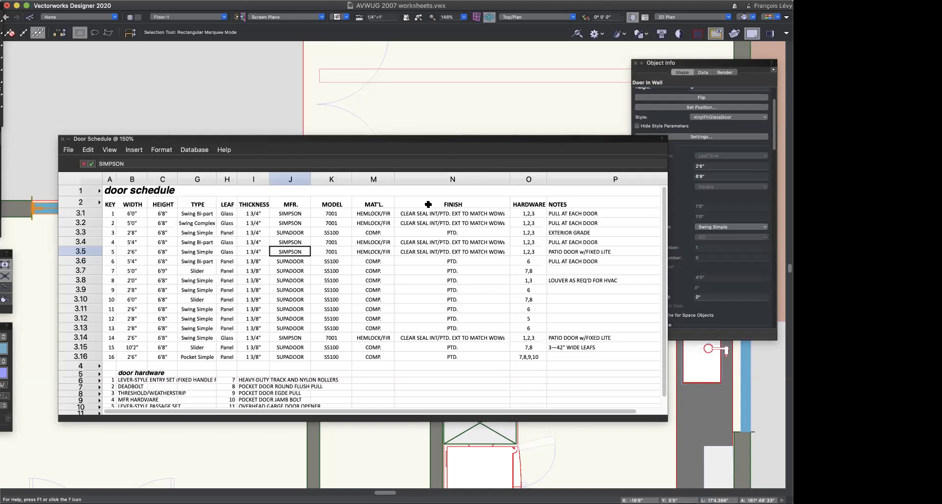
Step: Examine the number, alignment, font and border formatting options for the door schedule's MFR. header cell without changing them
click(283, 206)
click(162, 150)
click(157, 161)
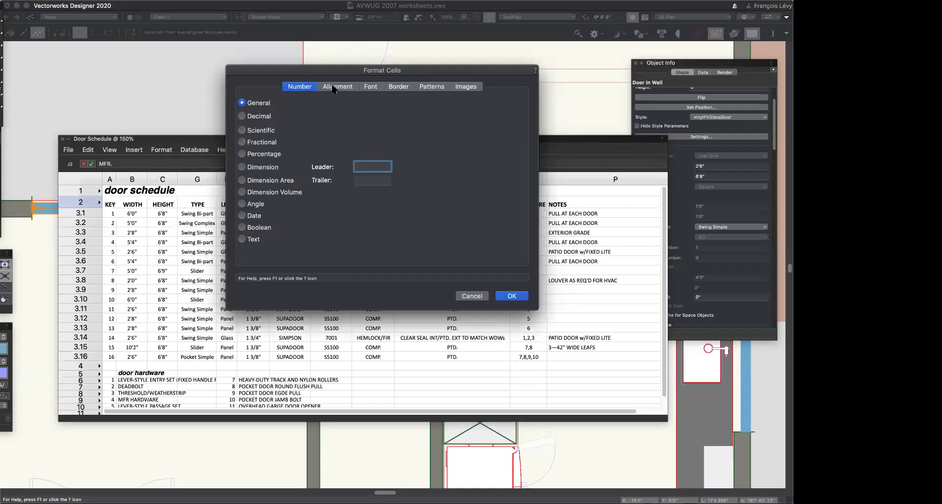
click(334, 88)
click(373, 86)
click(396, 87)
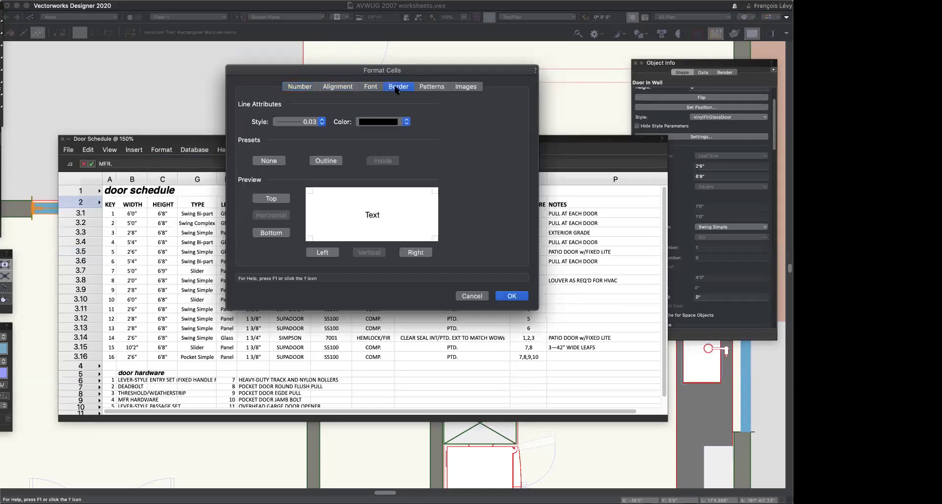
click(310, 88)
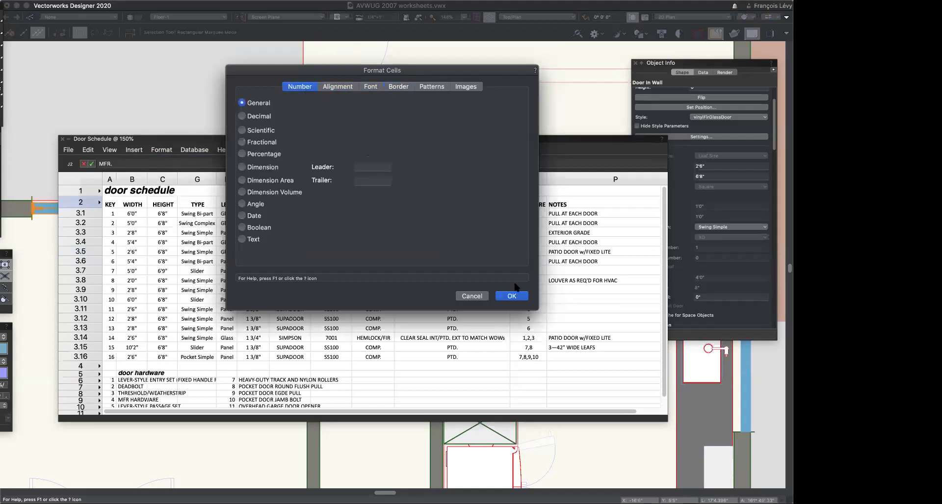
key(Escape)
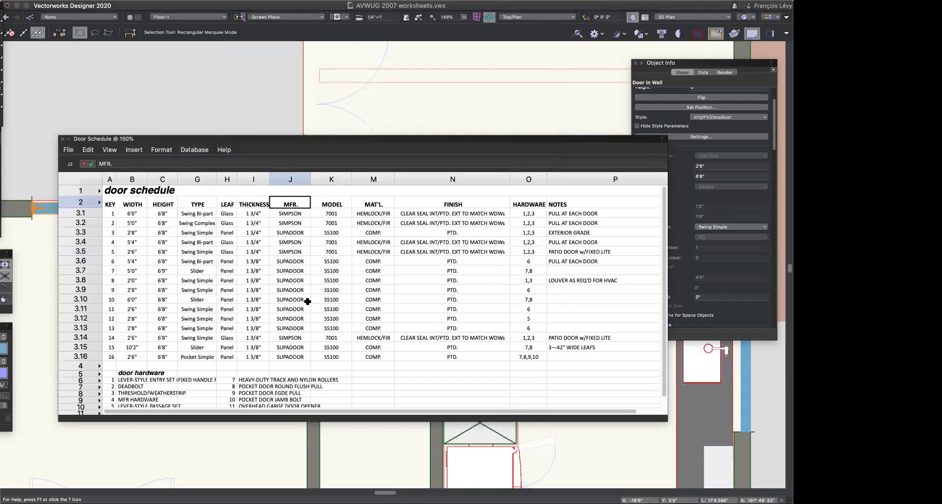
Step: Set the font size of door schedule rows 3.1 to 3.16 to 9 points
drag(95, 213, 87, 358)
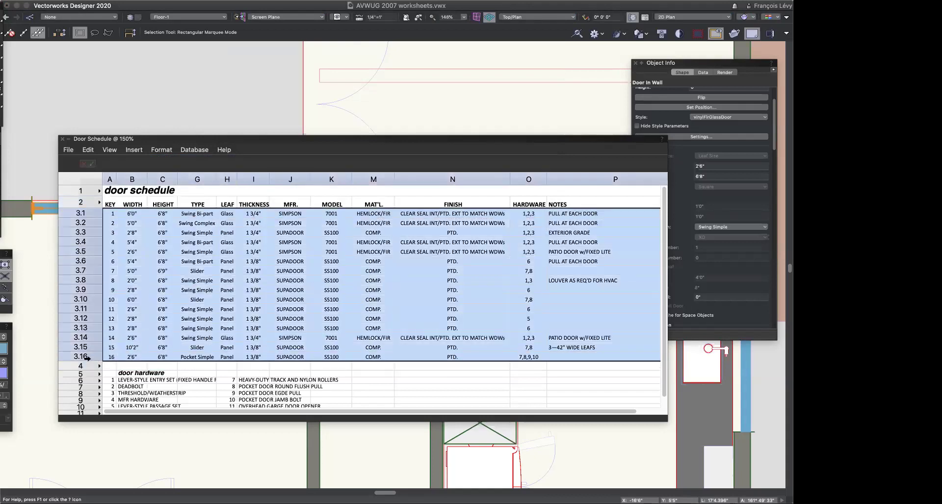
click(162, 149)
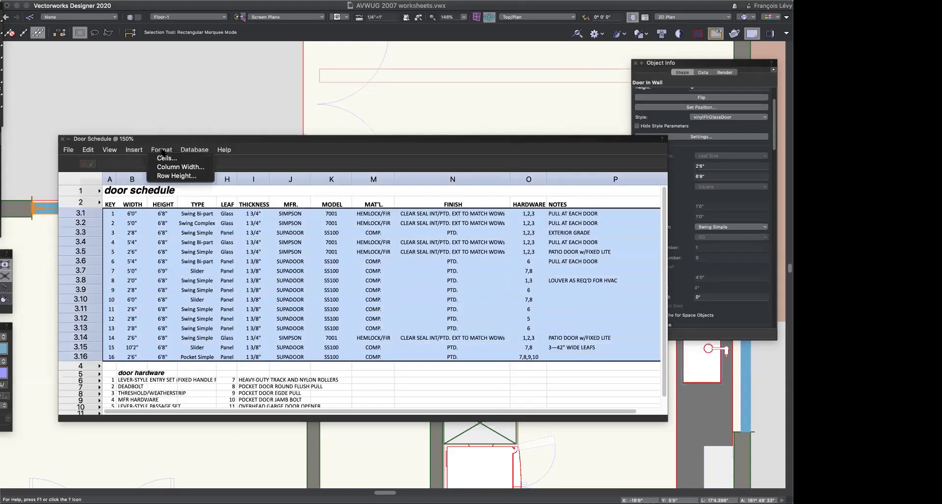
click(186, 159)
click(369, 87)
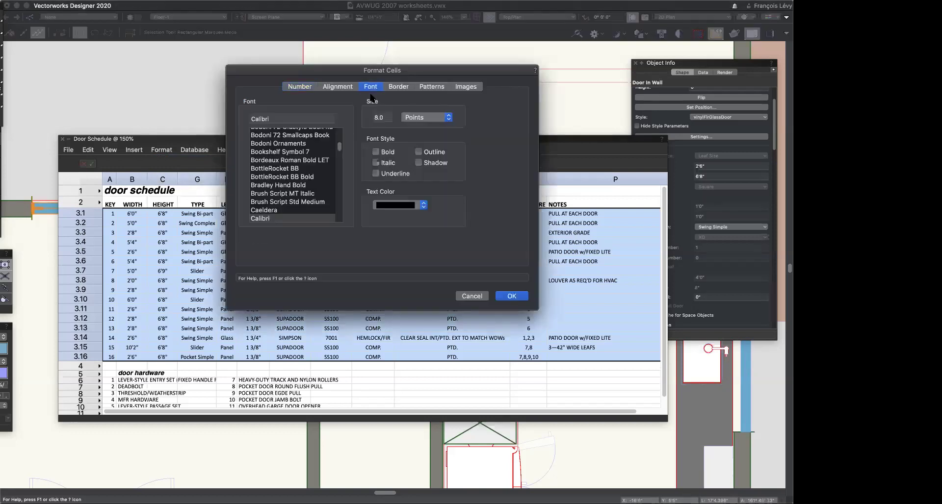
double_click(380, 117)
text(9)
key(Return)
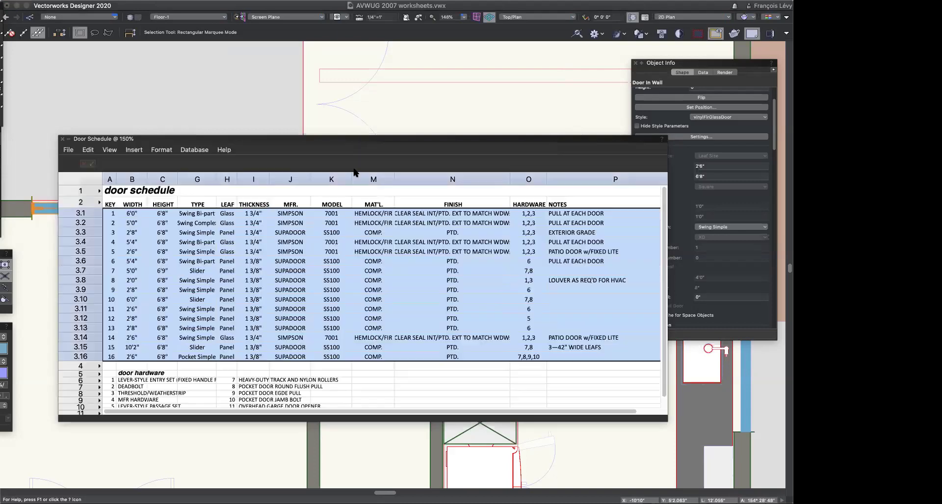
Step: Return the font size of door schedule rows 3.1 to 3.16 to 8 points
click(162, 150)
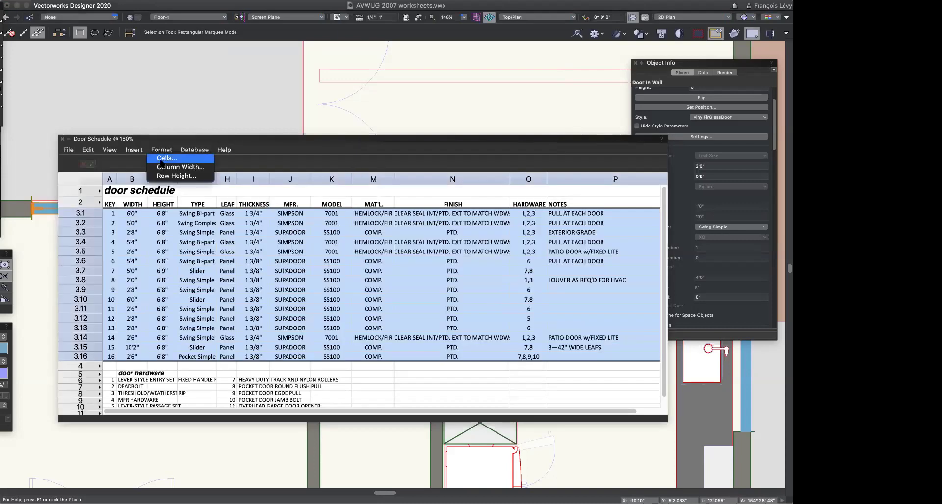
click(161, 160)
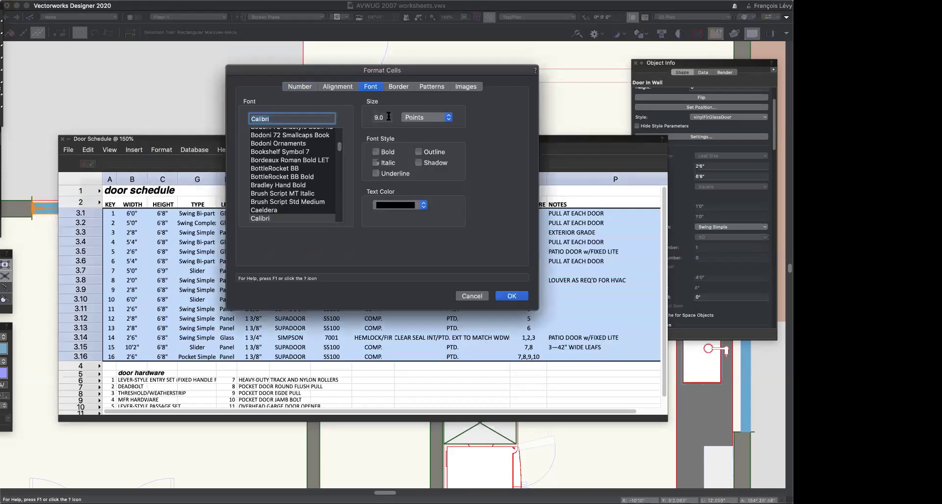
click(387, 118)
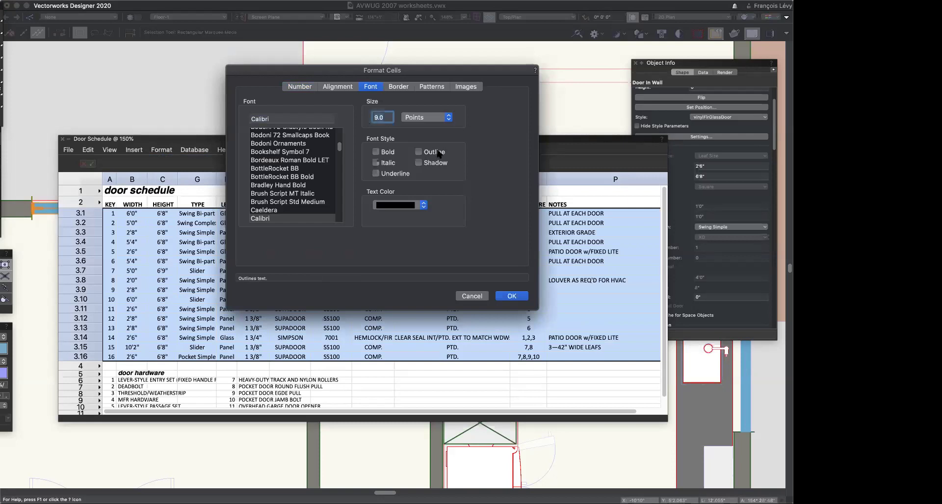
click(511, 296)
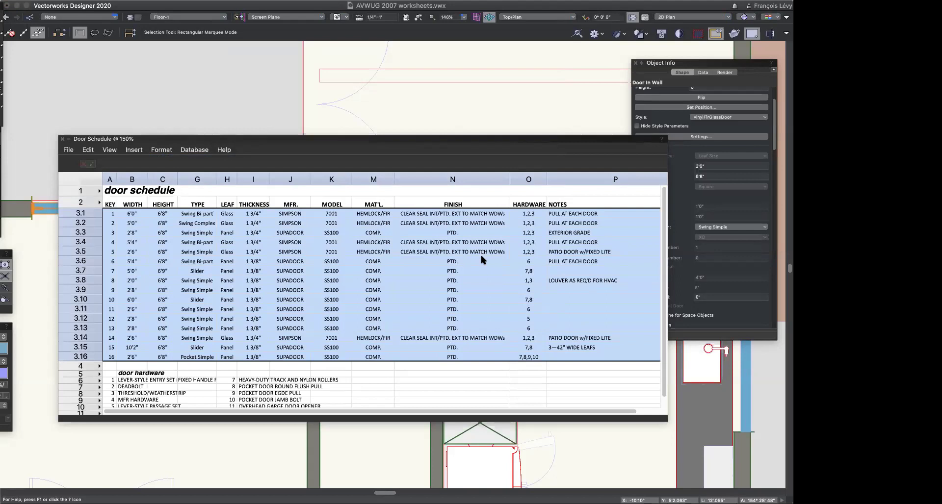
Step: Compare the plan with the door schedule and inspect the schedule's key numbers down to row 3.16
double_click(362, 141)
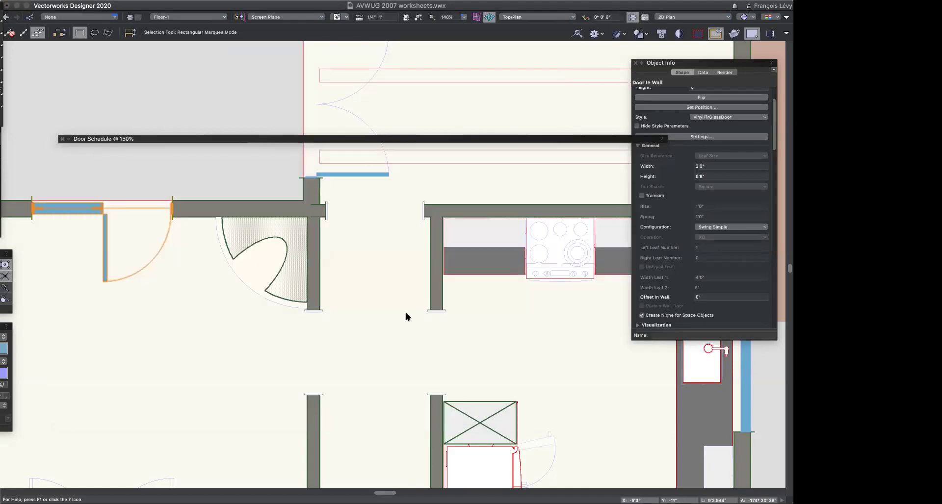
double_click(337, 138)
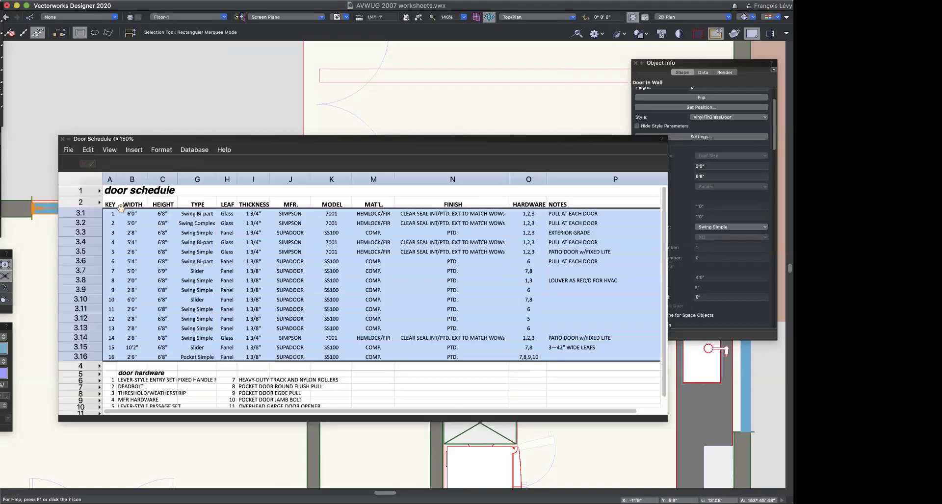
click(111, 222)
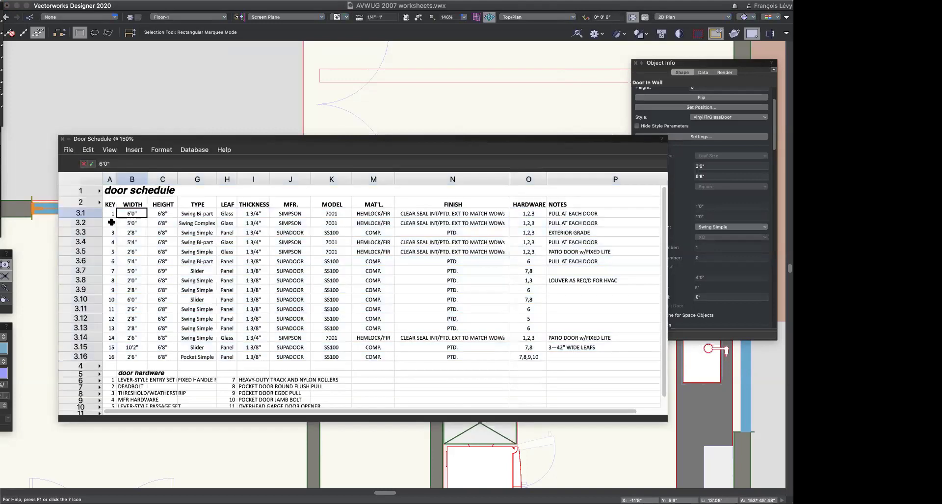
click(112, 357)
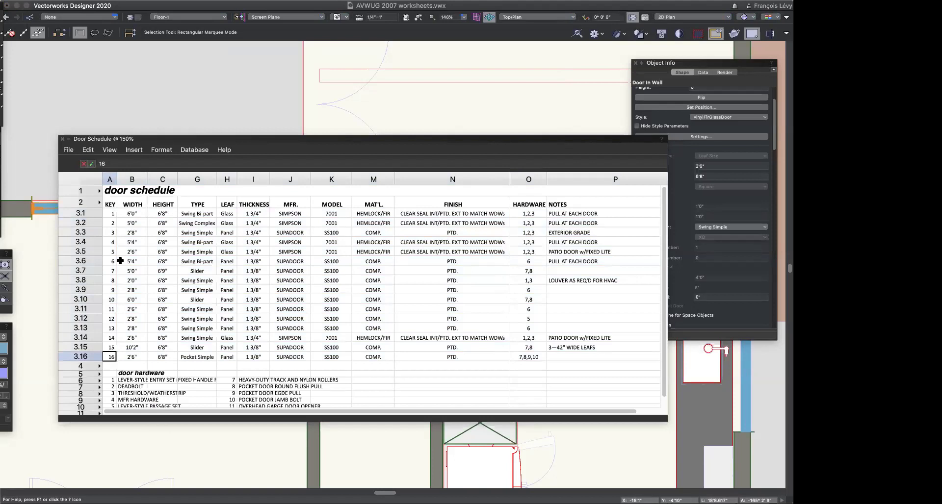
Step: Collapse the door schedule out of the way and examine the ID Tag settings of the bi-parting glass door in the plan
drag(217, 139, 214, 73)
double_click(214, 72)
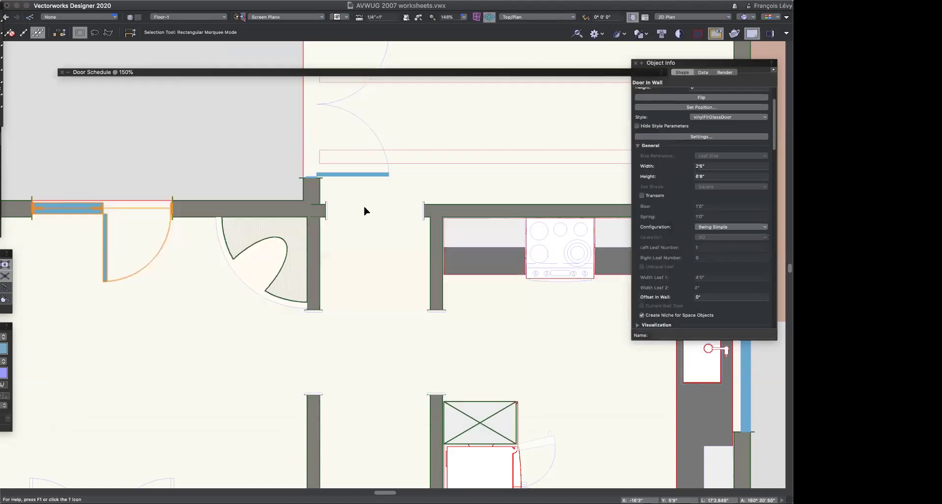
click(355, 174)
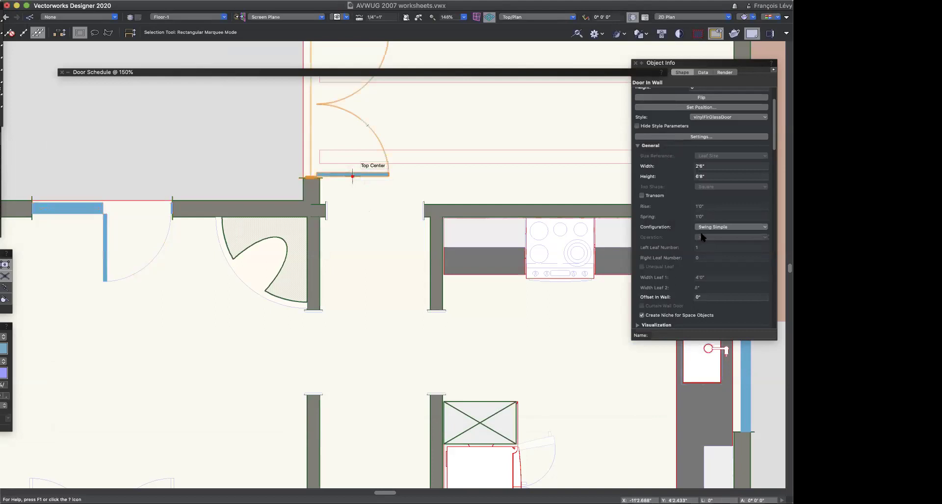
scroll(686, 239, down, 3)
scroll(685, 238, down, 2)
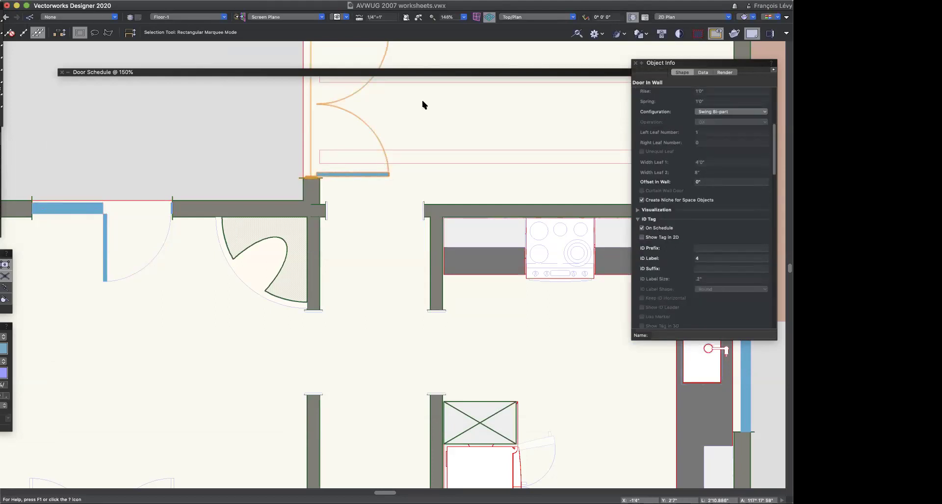
Step: Deselect the bi-parting door in the plan and close the door schedule worksheet
double_click(427, 72)
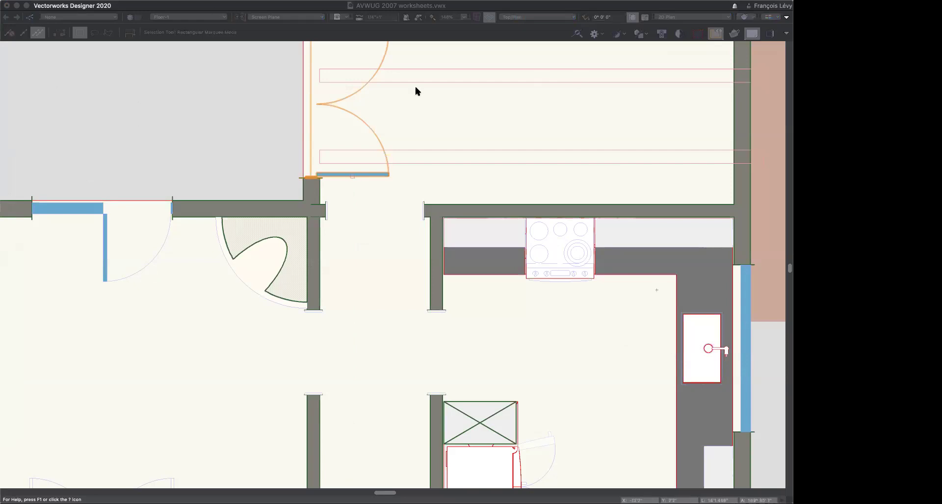
click(428, 133)
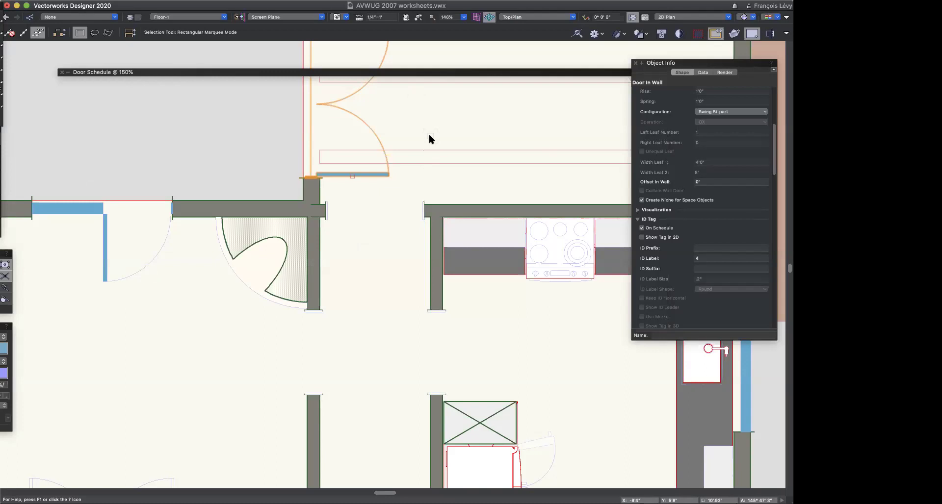
click(361, 131)
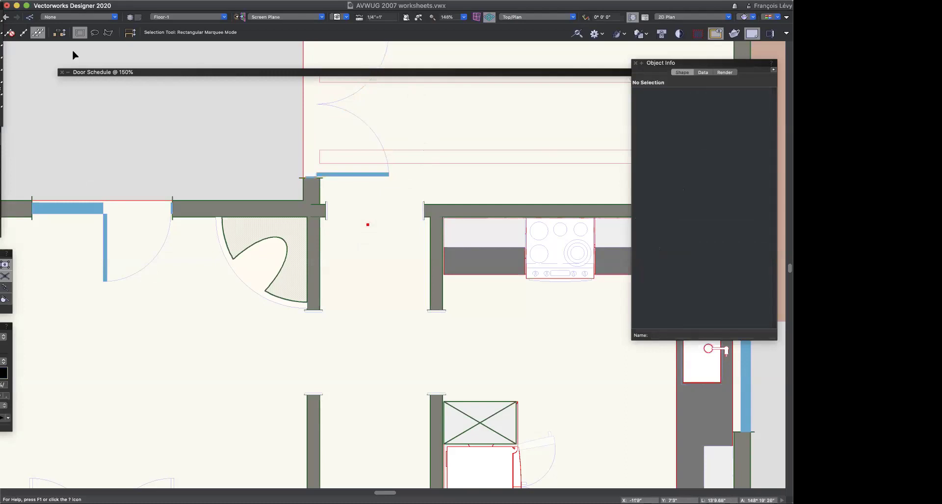
double_click(63, 74)
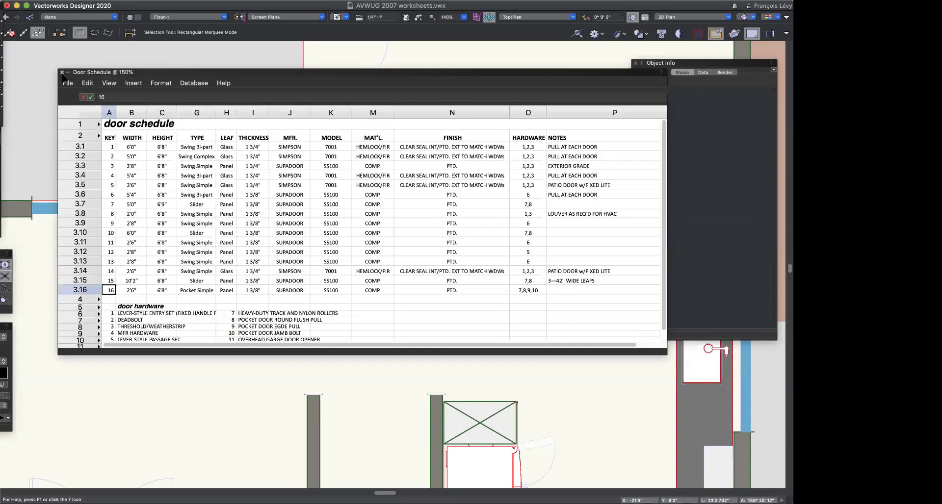
click(62, 72)
Step: Open the Window Schedule worksheet and set its zoom to 200%
click(255, 1)
mouse_move(275, 114)
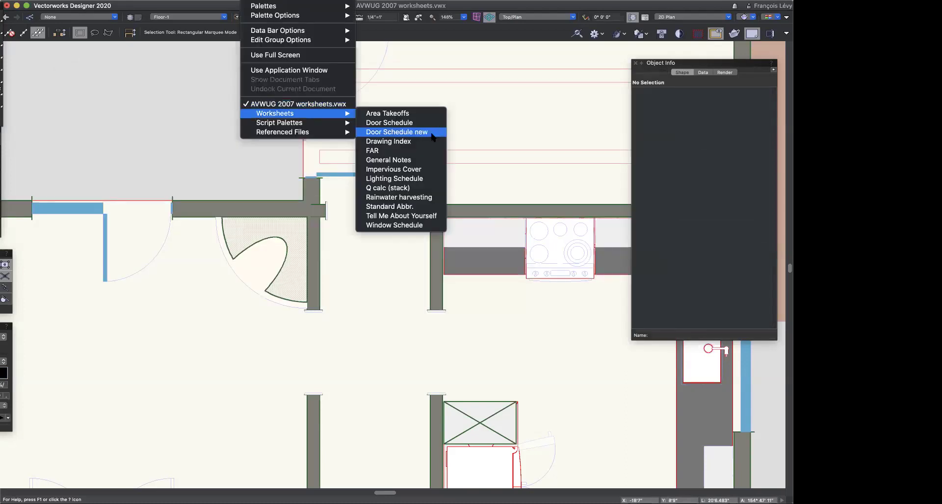
click(420, 227)
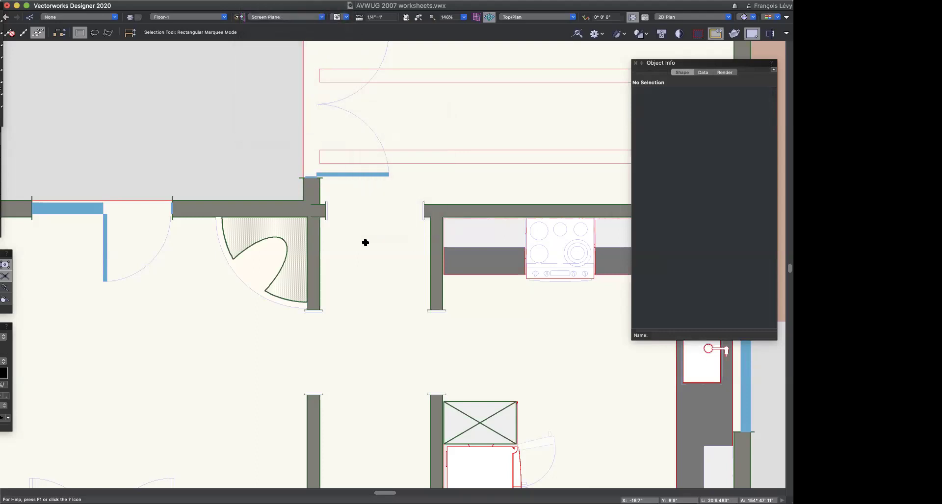
click(184, 178)
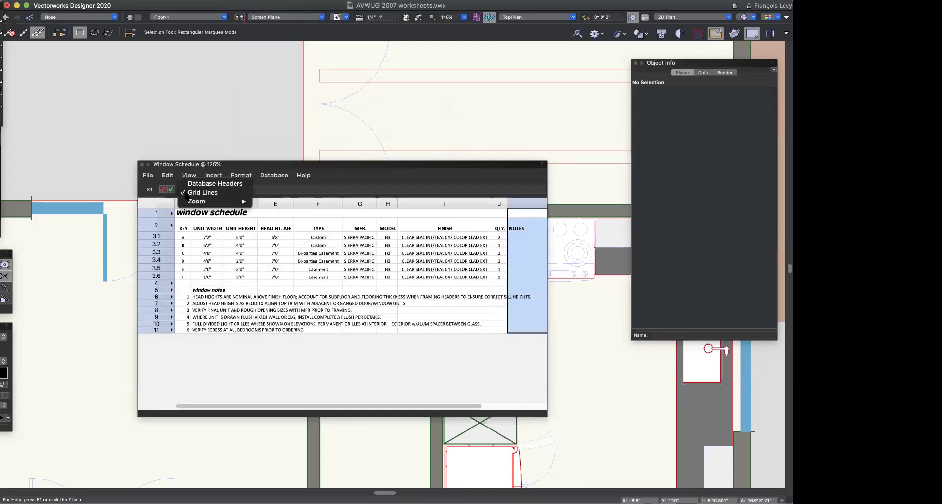
mouse_move(196, 202)
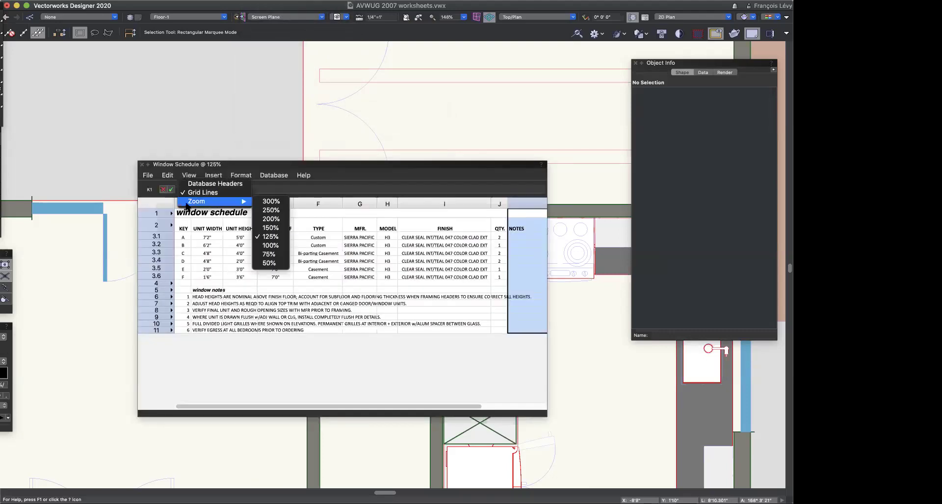
click(271, 219)
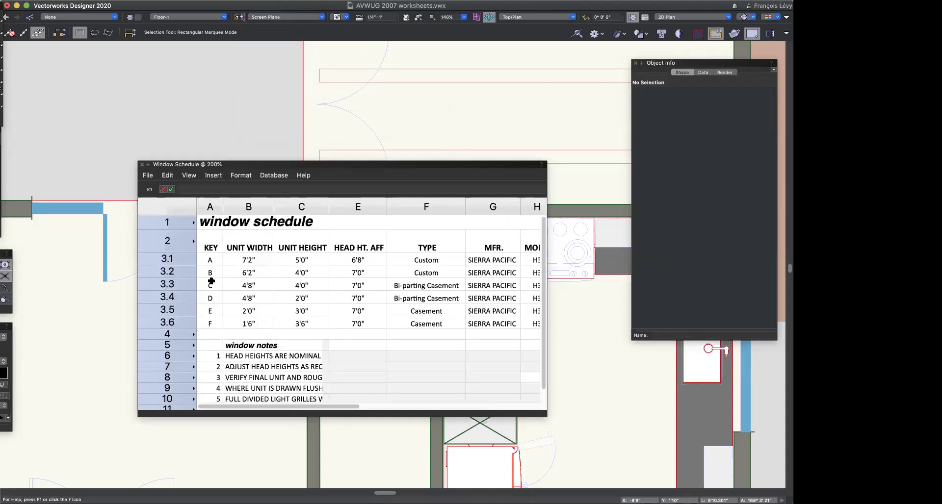
Step: Select row 3.1 of the window schedule and display the worksheet's database headers
click(180, 251)
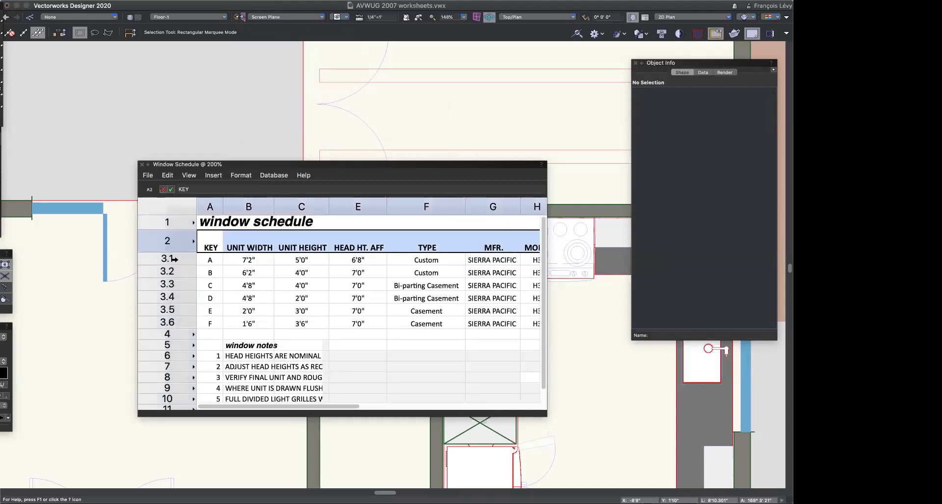
click(169, 259)
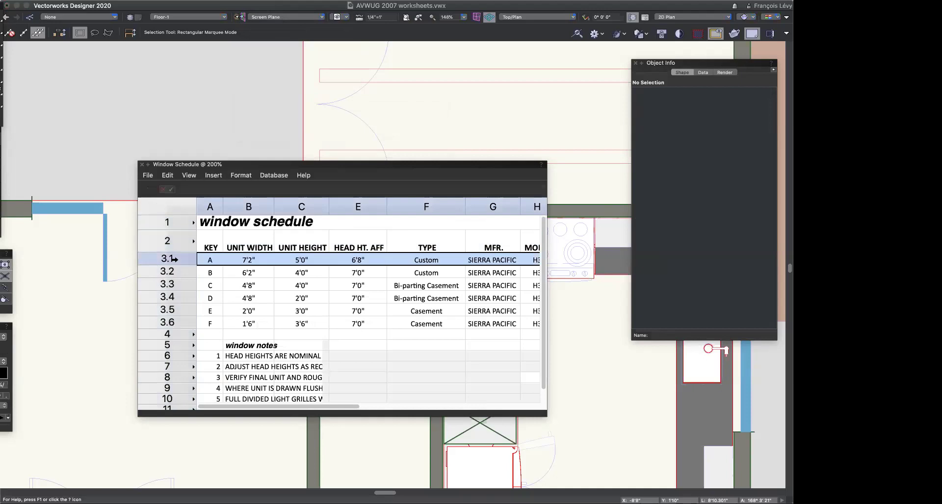
click(188, 177)
click(188, 184)
Step: Edit the criteria of the window schedule's database row 3 so that the On Schedule field value = TRUE
click(187, 257)
right_click(189, 258)
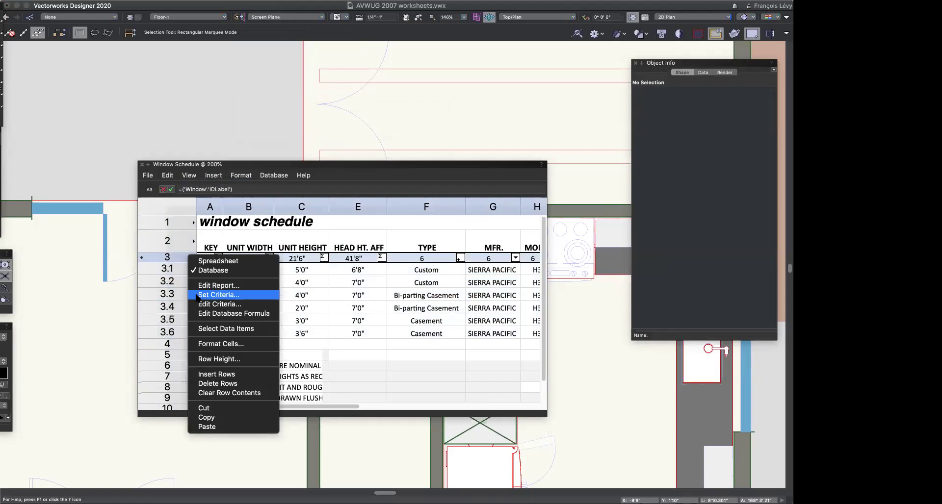
click(220, 269)
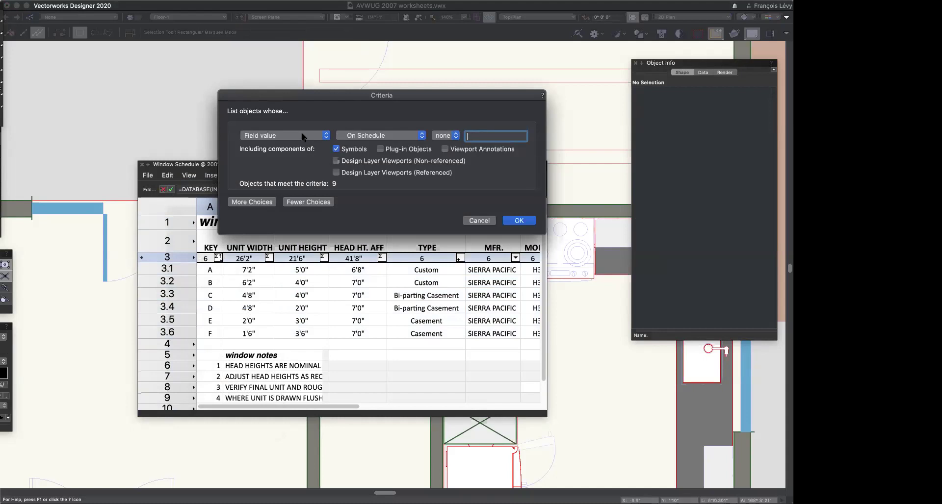
click(454, 136)
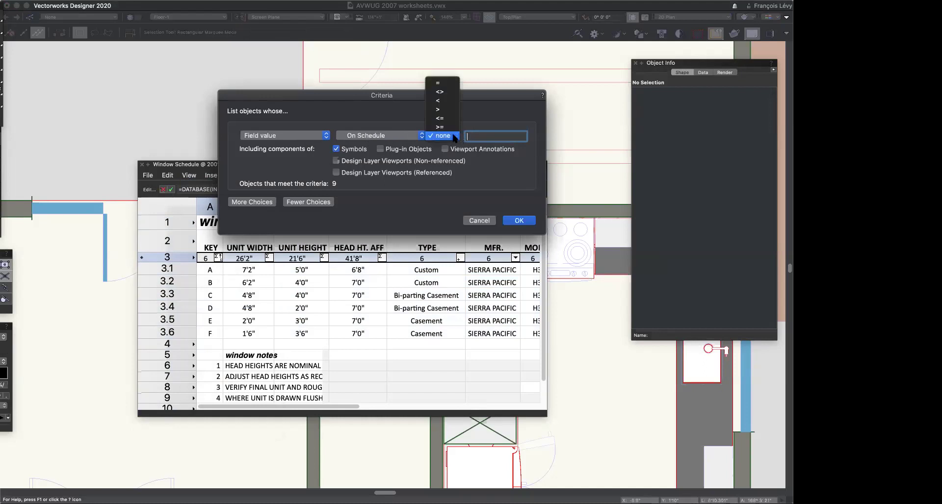
click(439, 82)
text(TRUE)
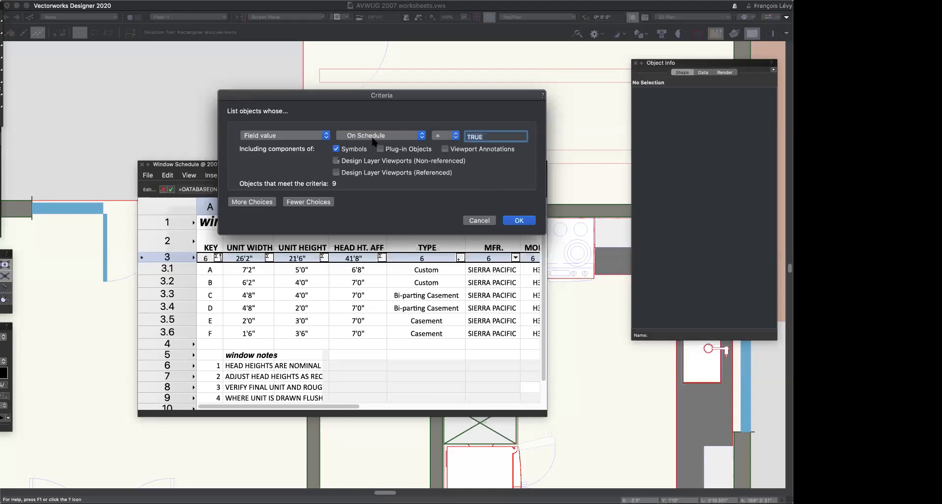
Step: Examine the Window record fields available for the criteria and accept the criteria with On Schedule kept
click(373, 135)
scroll(373, 140, up, 20)
scroll(372, 139, up, 15)
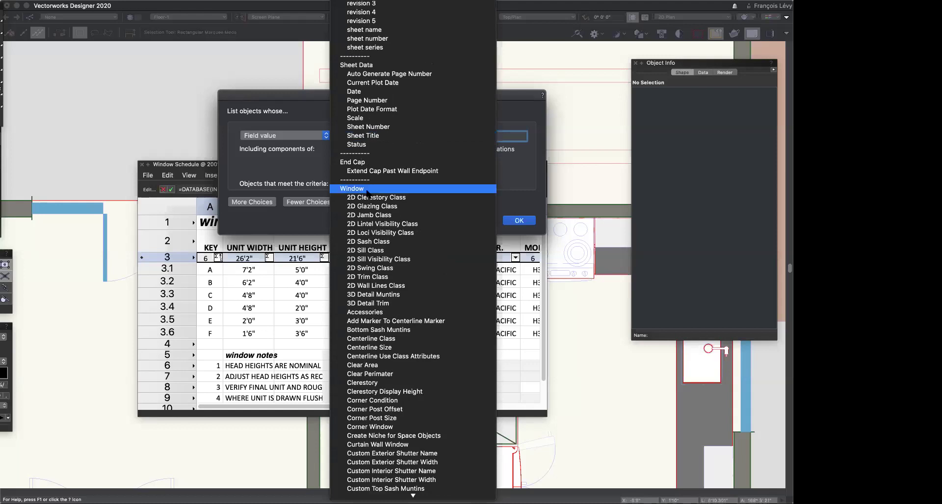
click(518, 222)
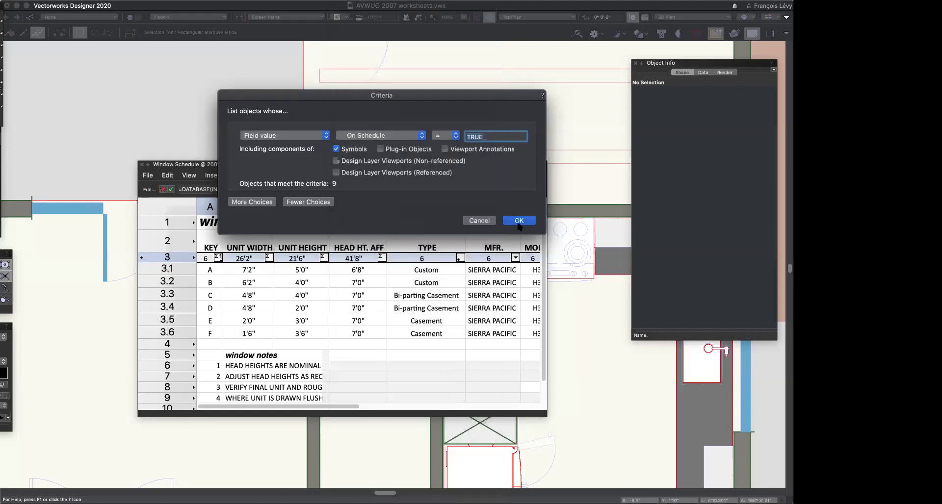
click(519, 221)
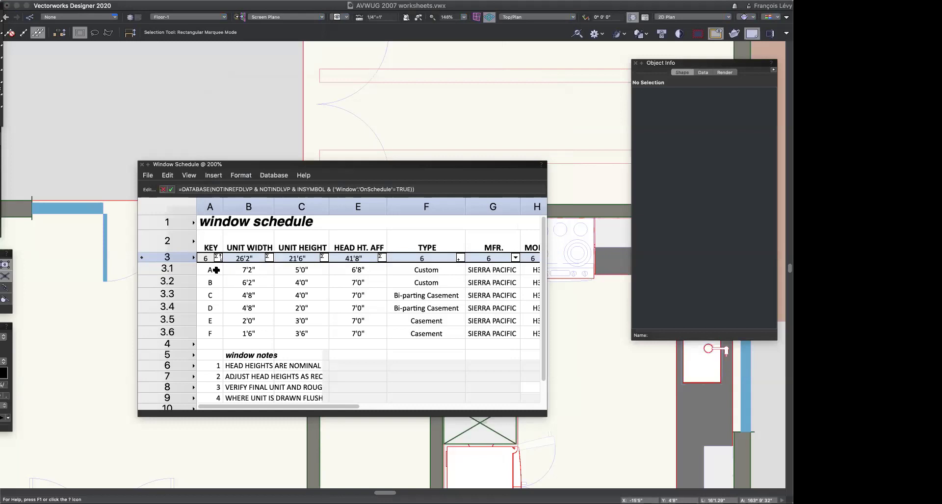
Step: Move and enlarge the window schedule worksheet to show all columns and notes, and collapse the Object Info palette
drag(261, 167, 185, 97)
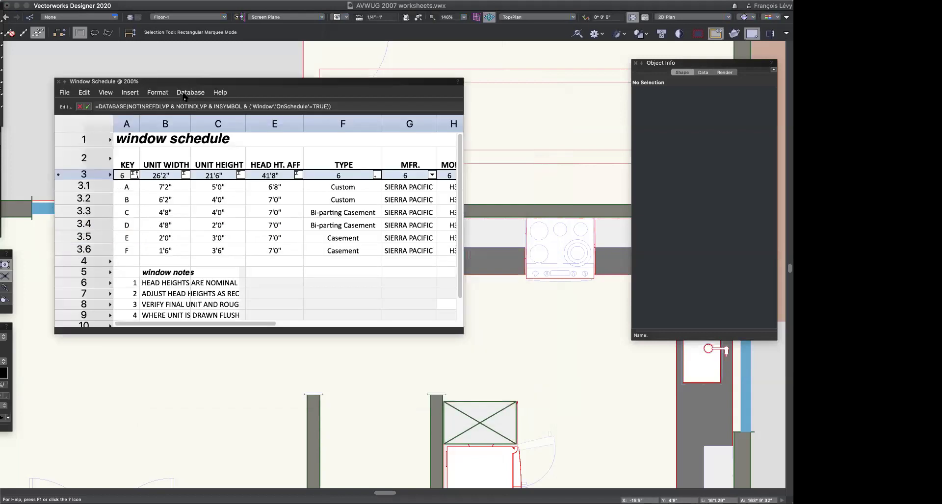
drag(462, 332, 655, 371)
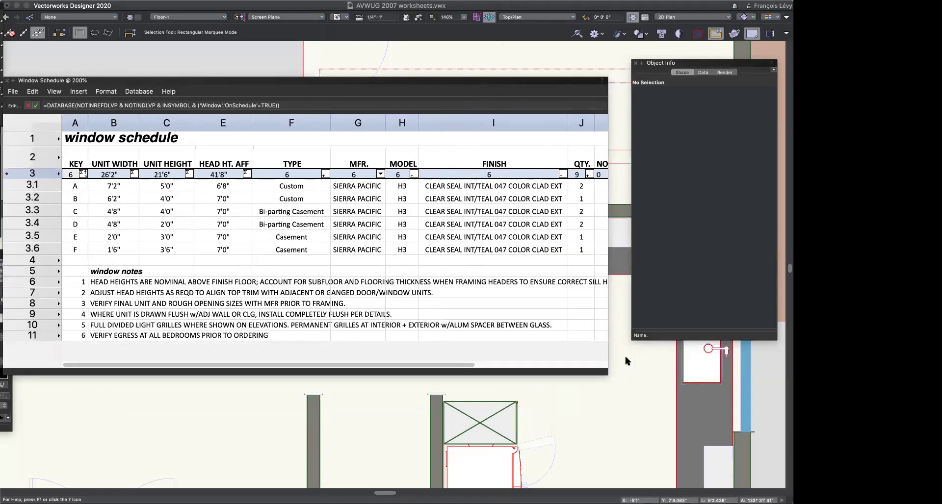
drag(607, 374, 652, 375)
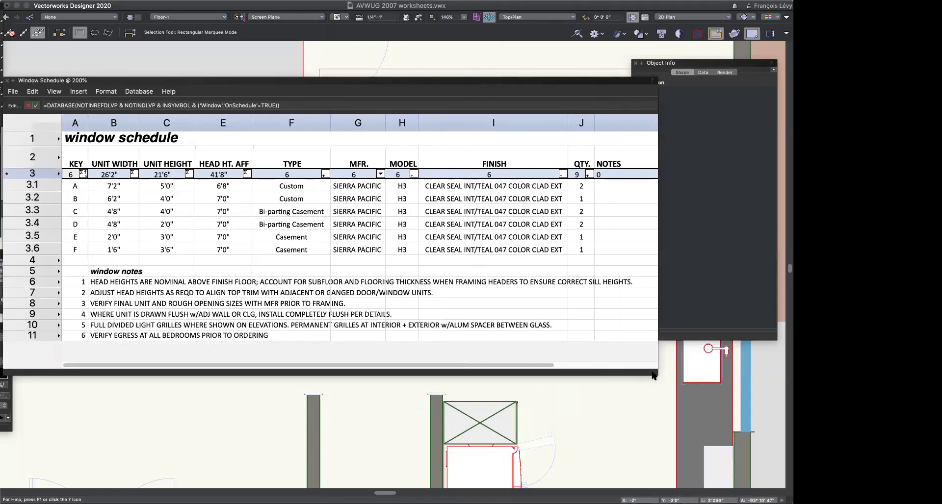
click(641, 63)
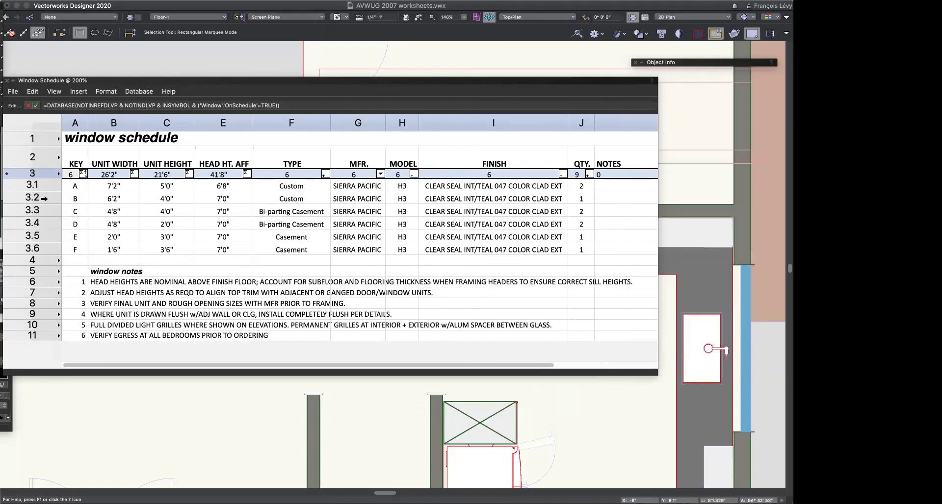
Step: Open the KEY column's database settings in row 3 and examine its record, field, sort and summarize options
click(83, 185)
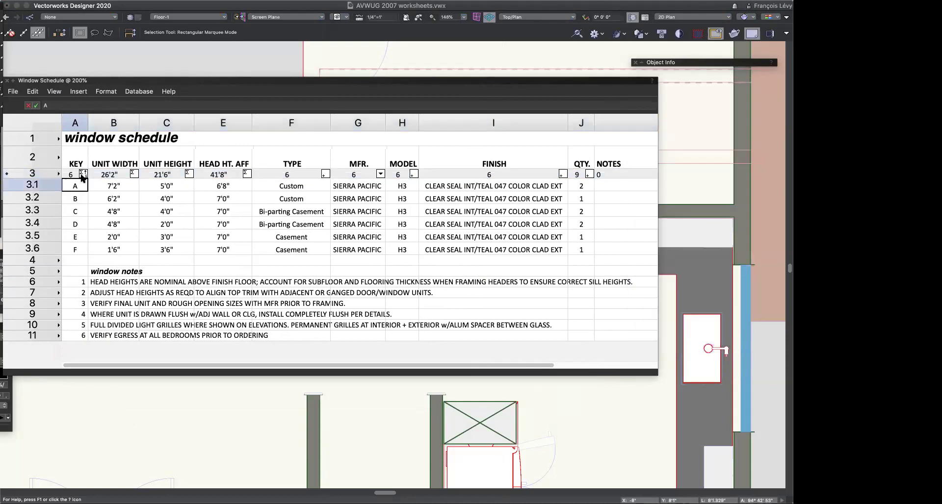
click(82, 174)
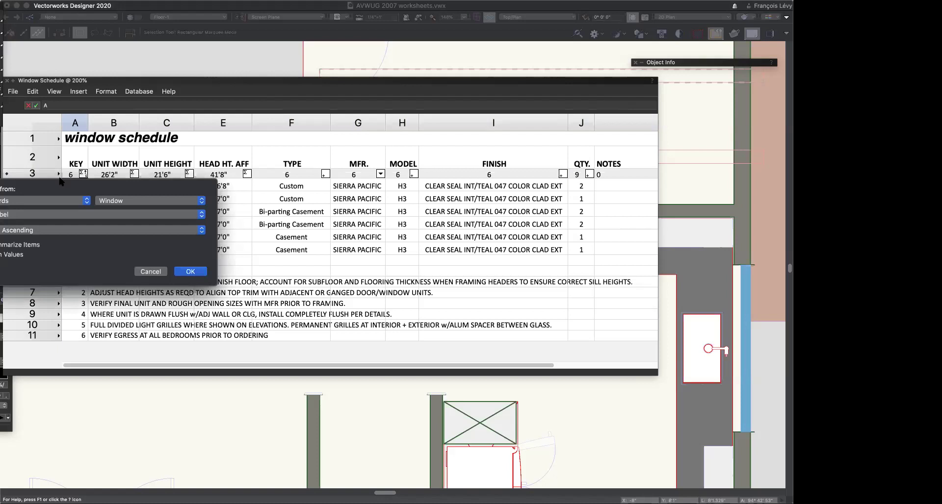
click(151, 272)
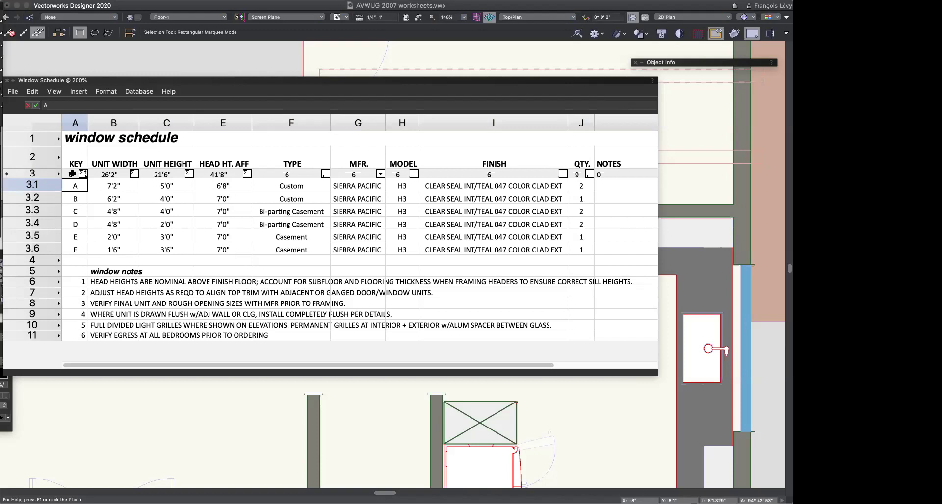
click(71, 174)
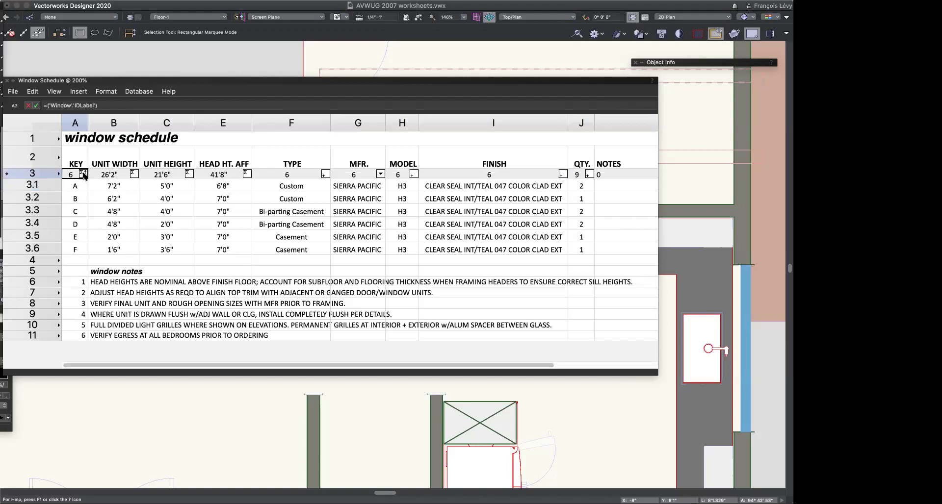
click(83, 174)
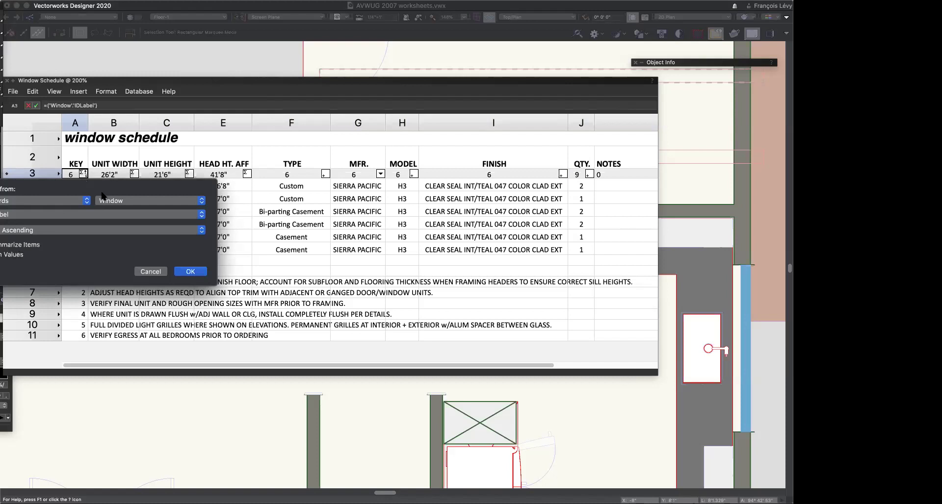
drag(101, 184, 285, 228)
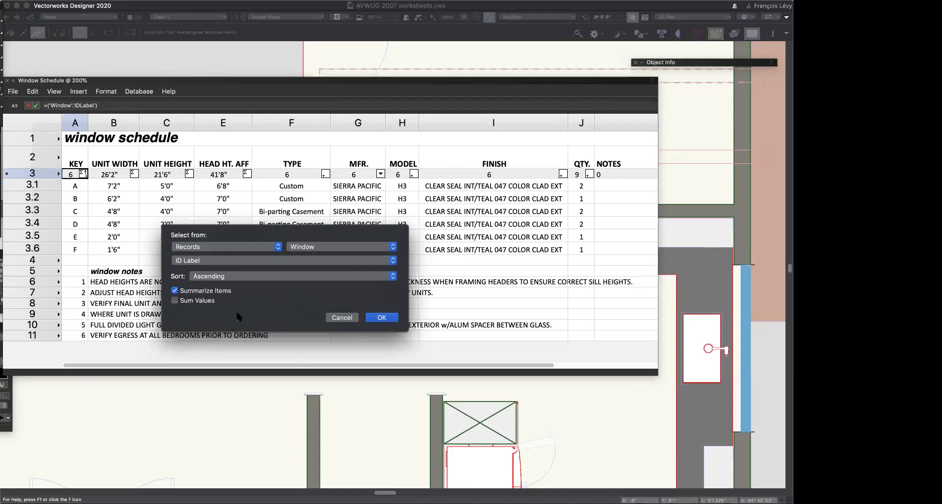
Step: Try None as the KEY column's sort order, return it to Ascending, and cancel the column settings
click(232, 276)
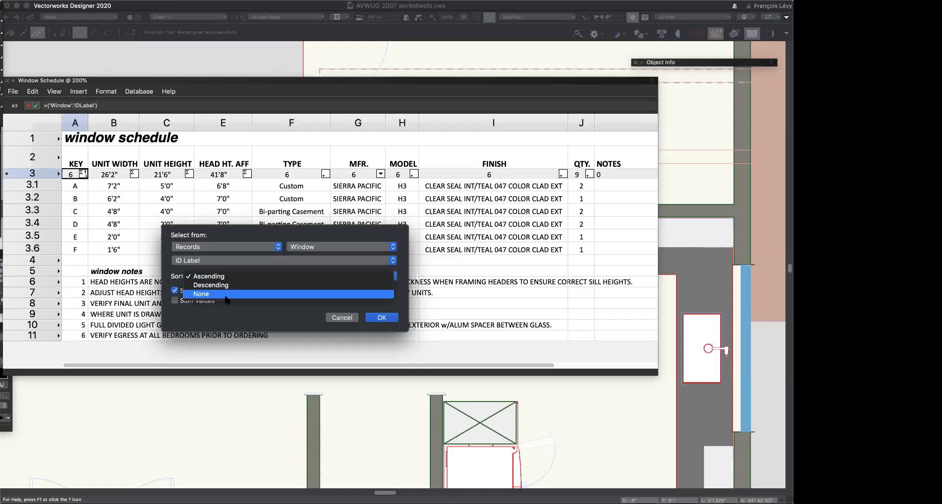
click(225, 296)
click(225, 276)
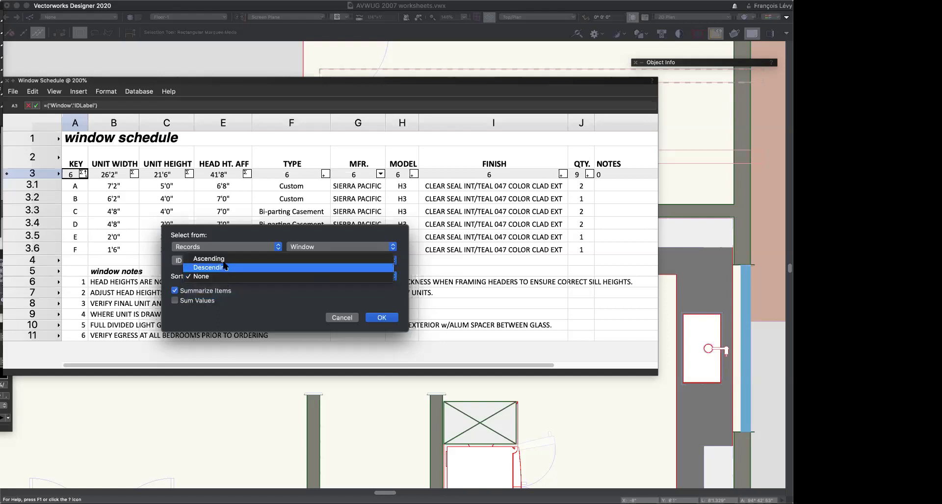
click(210, 258)
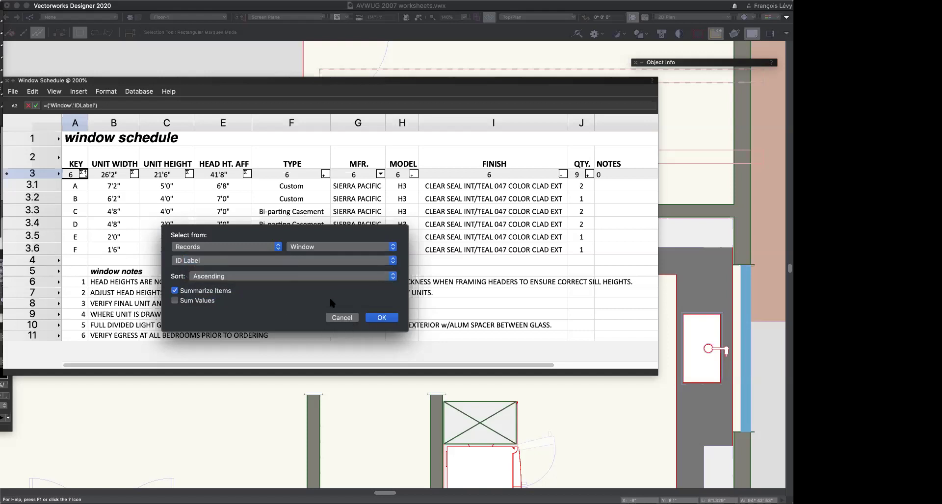
click(339, 318)
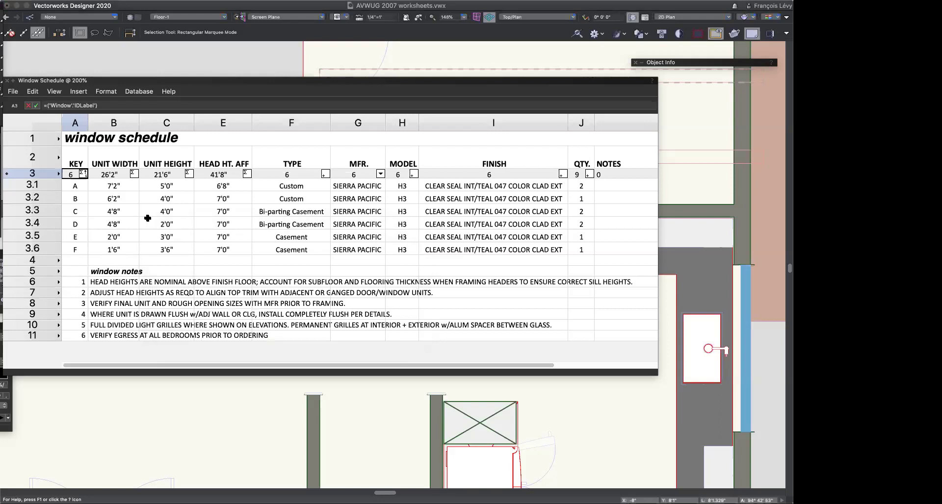
Step: Clear the =COUNT formula from the QTY. cell J3 in the window schedule's database row
click(127, 197)
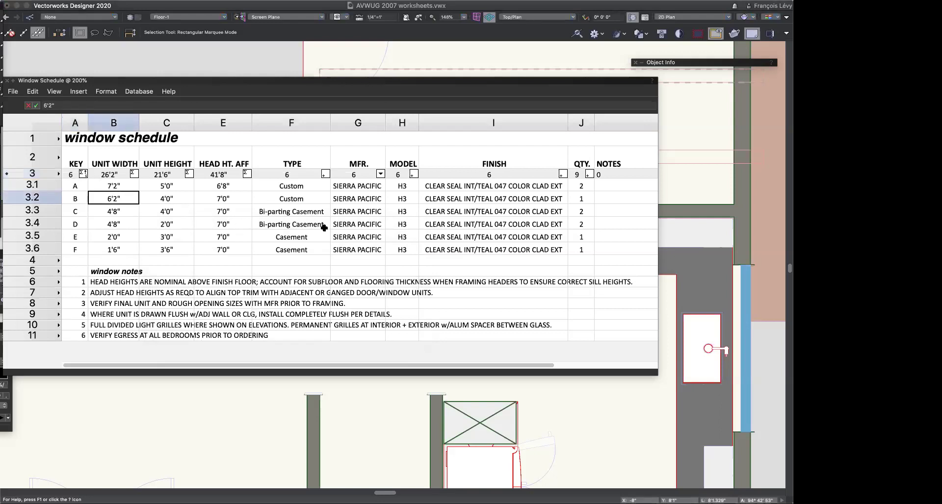
click(580, 187)
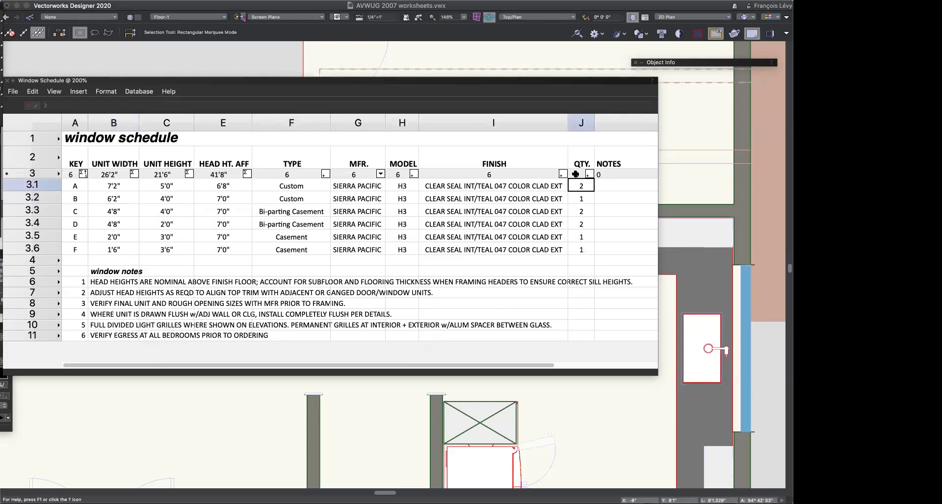
click(576, 174)
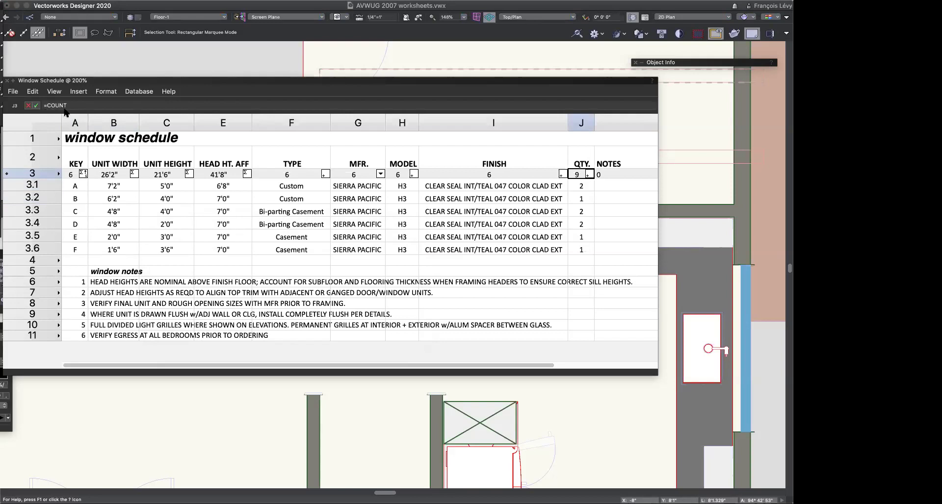
click(78, 107)
key(super+a)
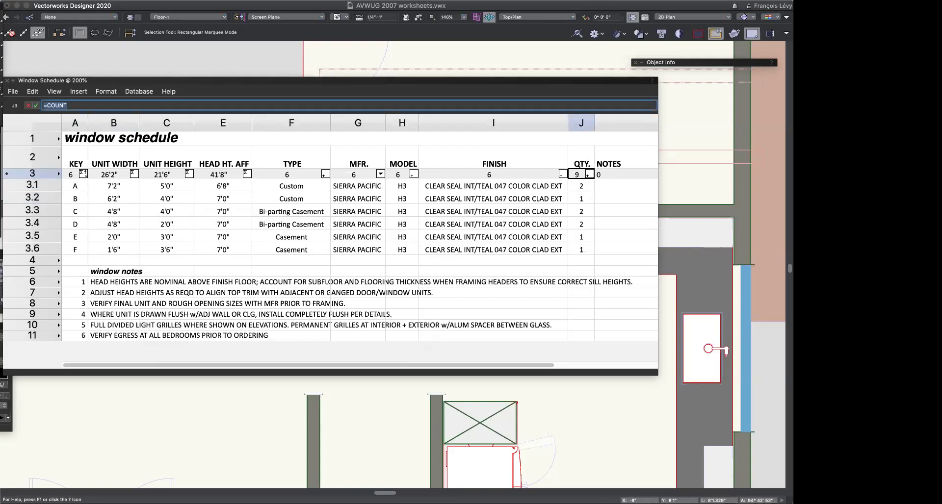
key(BackSpace)
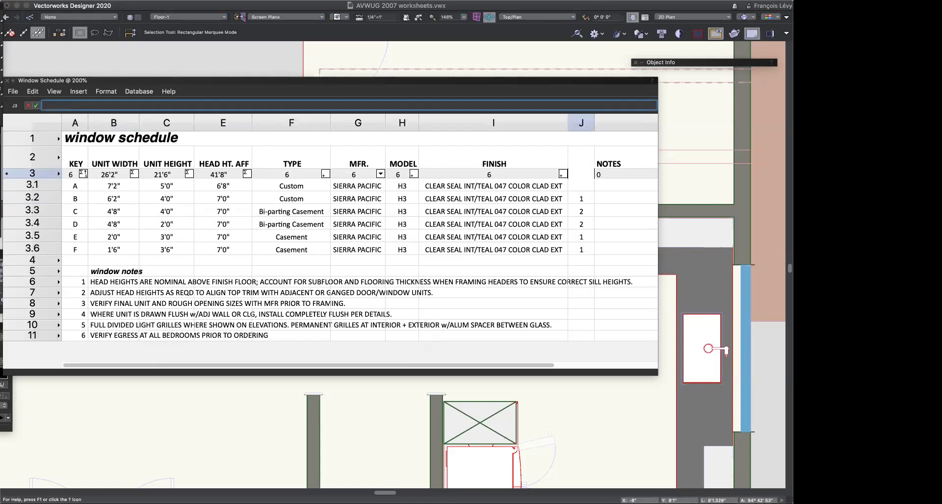
key(Return)
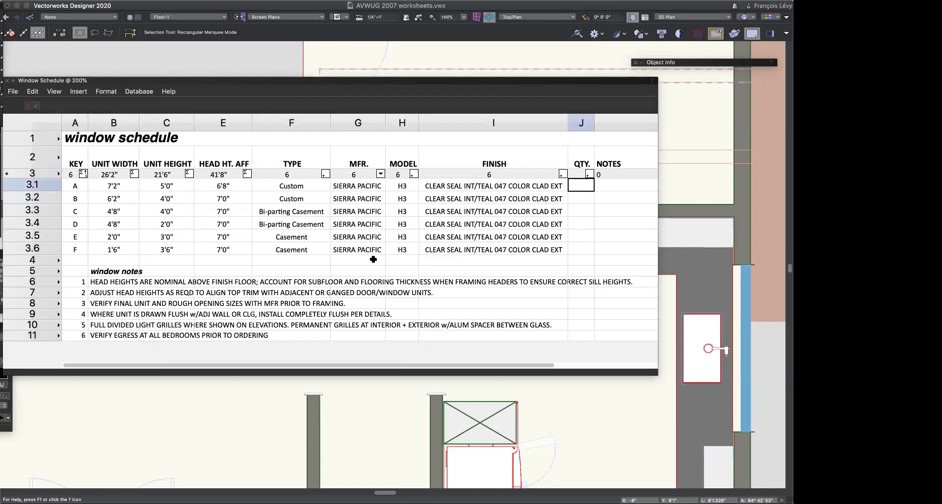
Step: Begin a new formula with = in the empty QTY. cell J3 of the database row
key(Up)
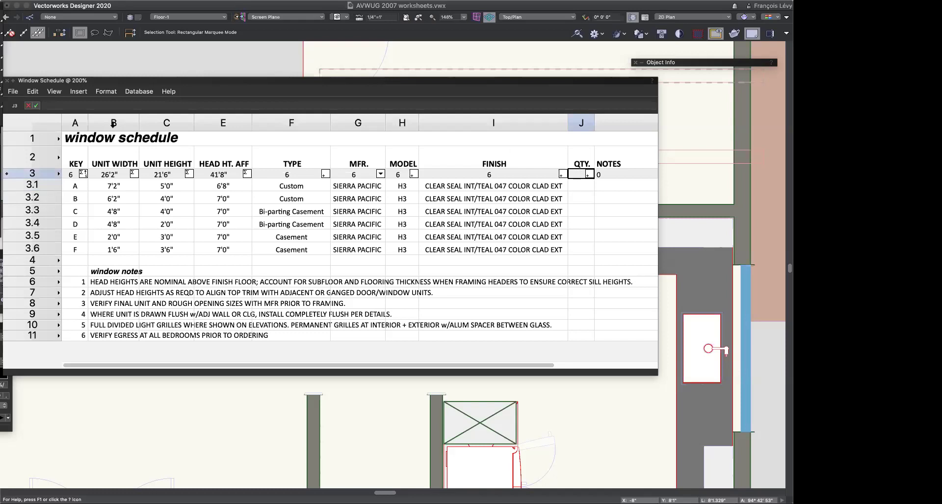
click(104, 108)
text(=)
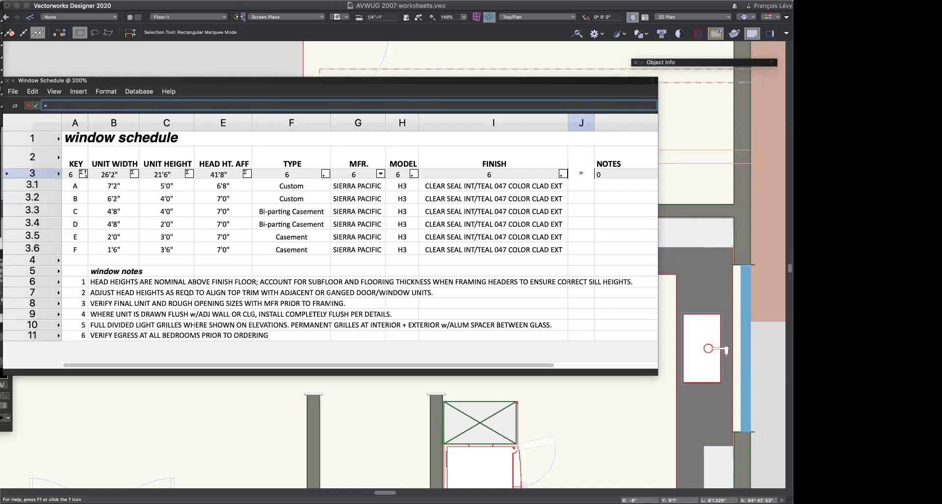
click(143, 92)
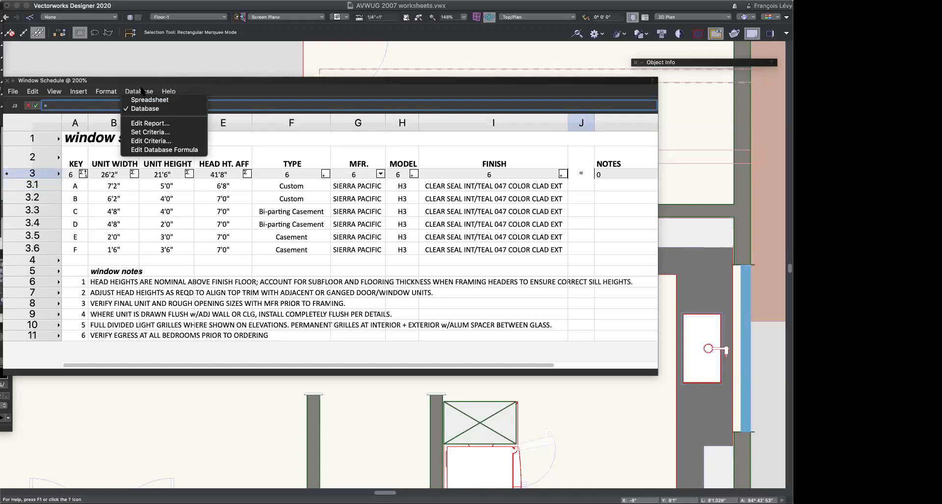
click(142, 91)
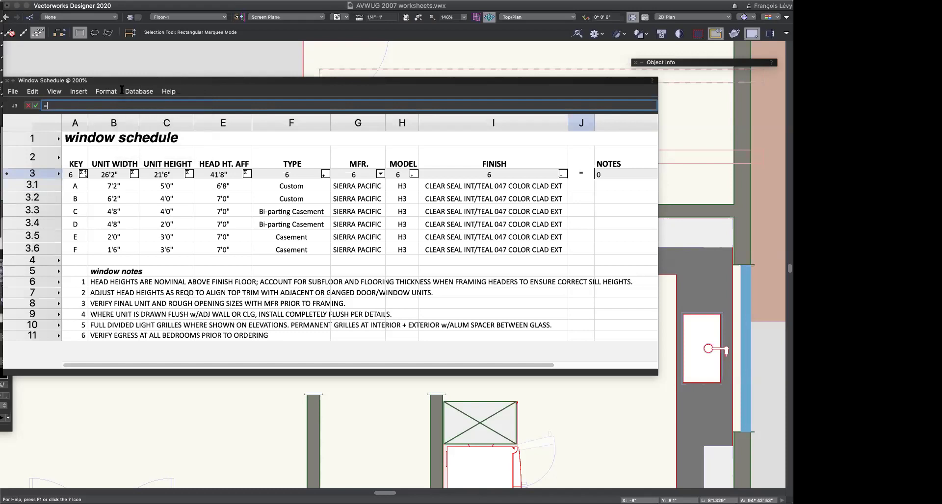
Step: Insert the Count function from the worksheet function list into the QTY. cell's formula
click(82, 92)
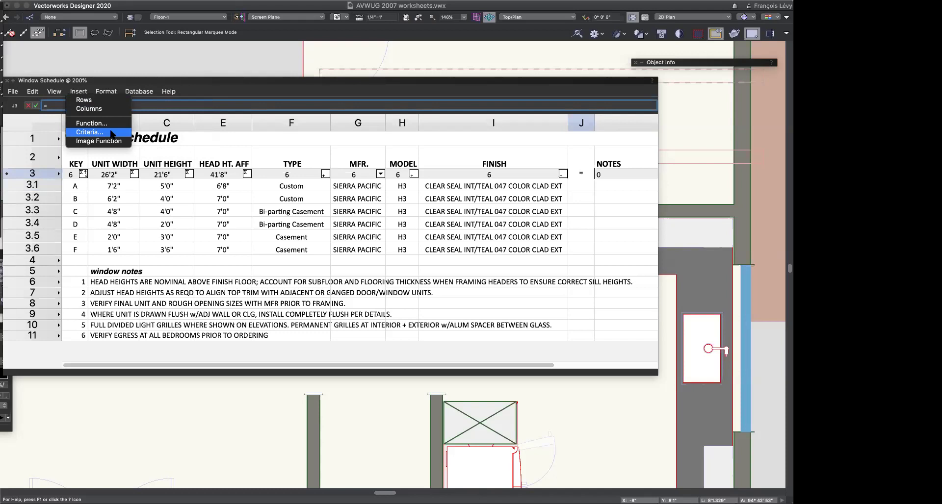
click(108, 123)
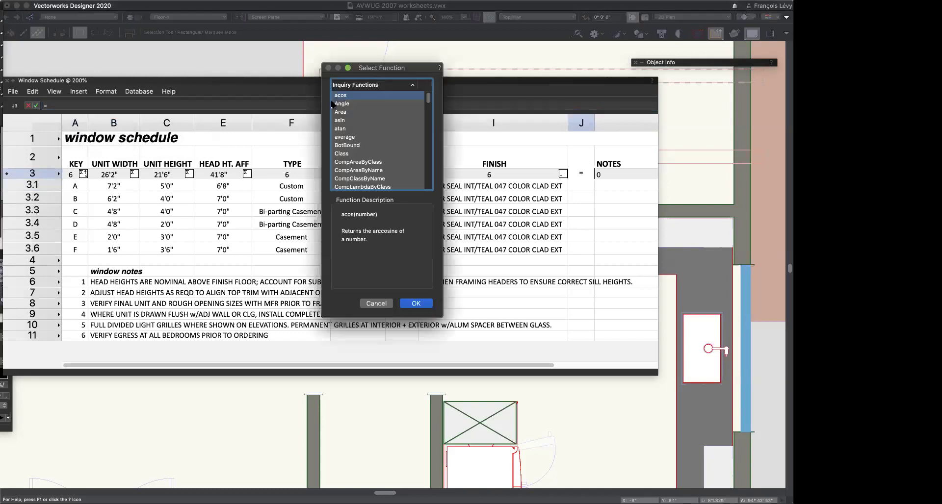
scroll(374, 122, down, 10)
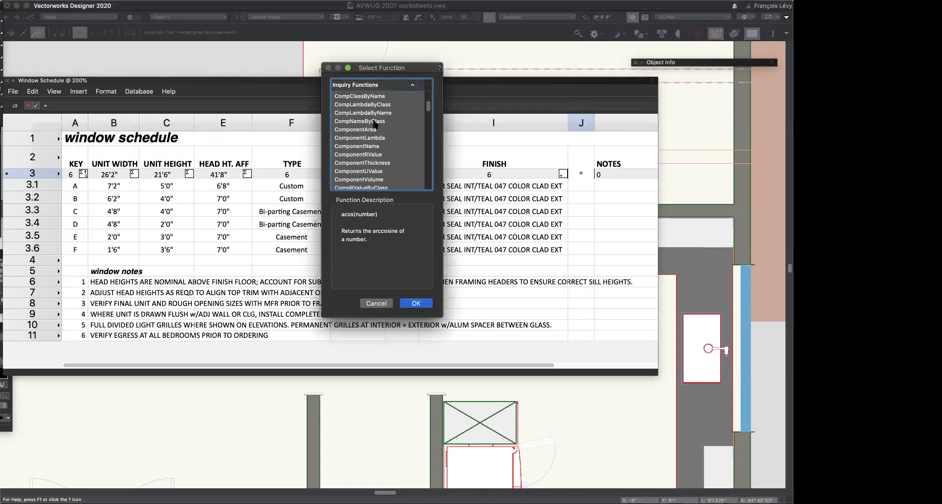
scroll(374, 123, up, 10)
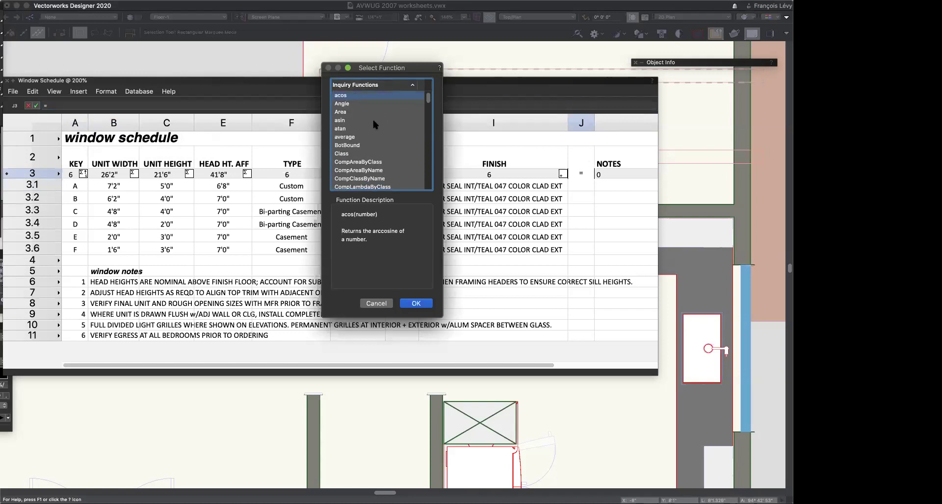
drag(441, 318, 447, 485)
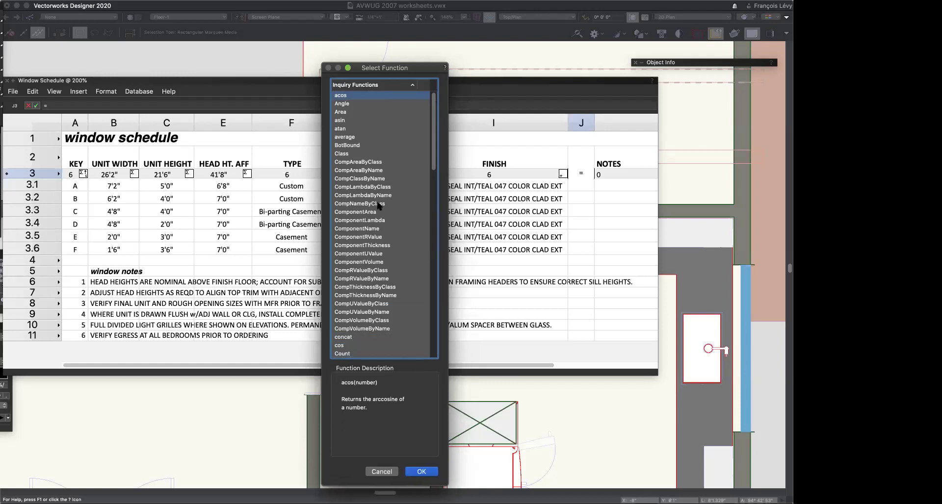
scroll(379, 203, down, 5)
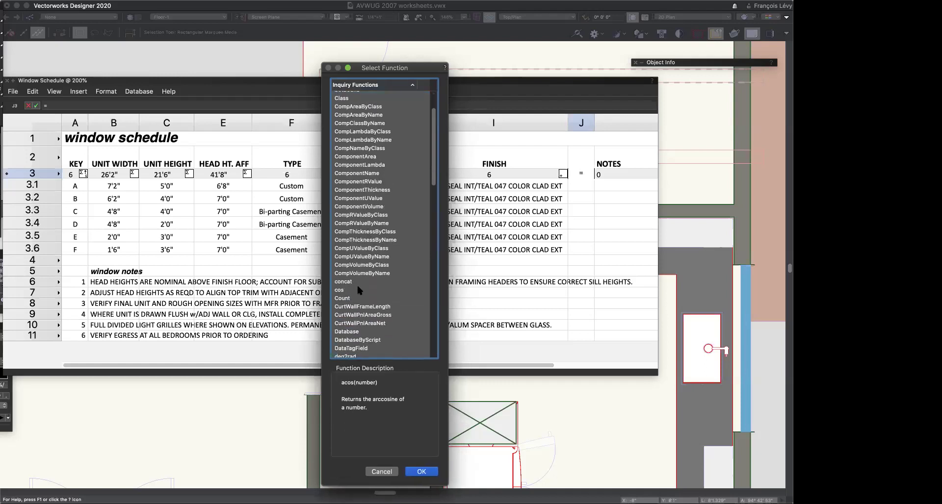
click(351, 263)
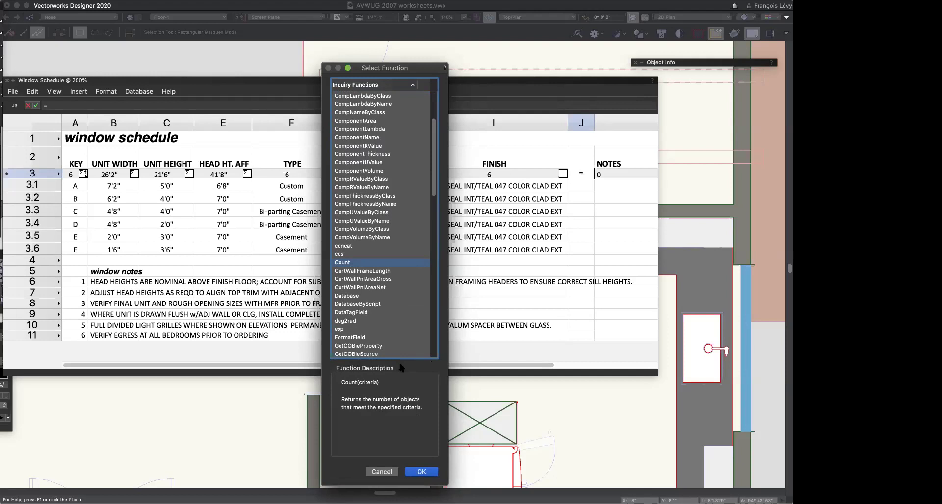
key(Return)
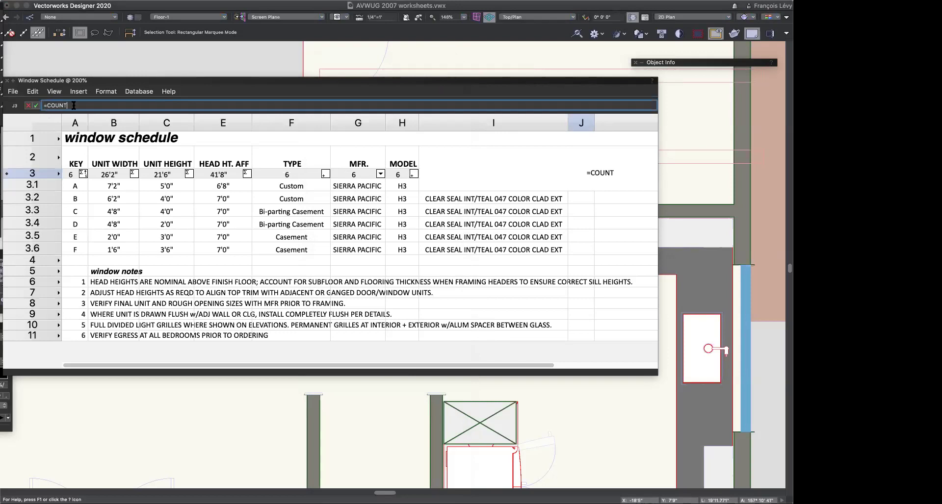
Step: Confirm the =COUNT formula in the QTY. cell J3 and close the window schedule worksheet
key(Return)
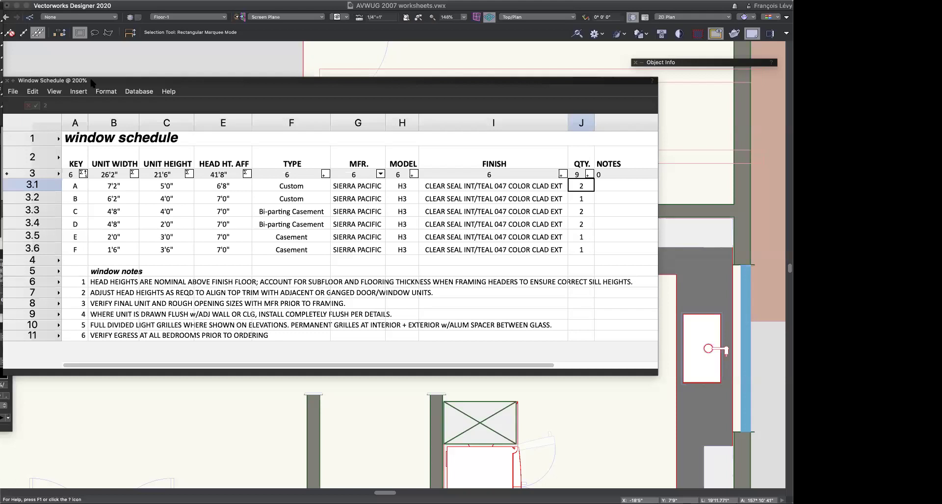
click(55, 91)
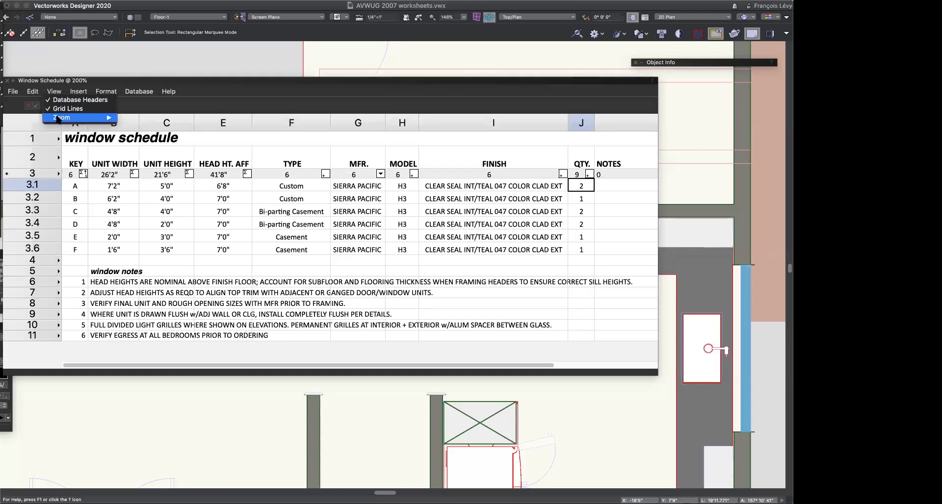
click(8, 80)
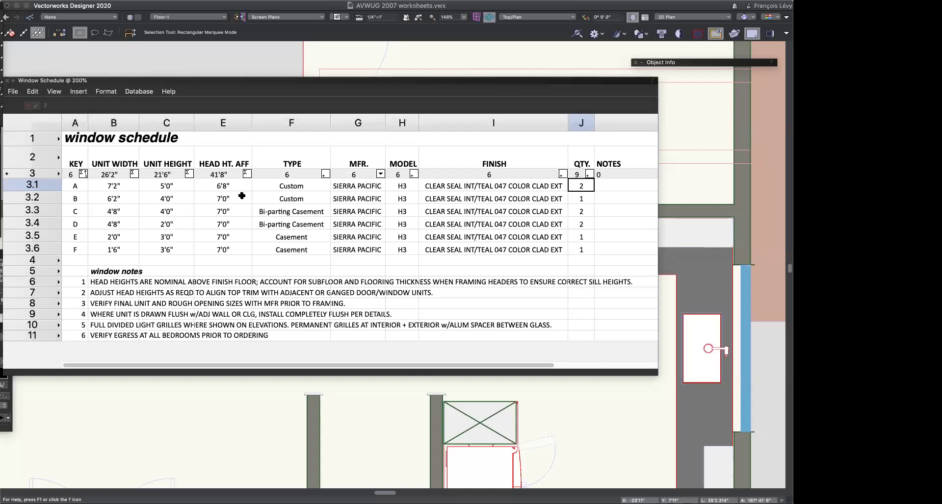
click(6, 80)
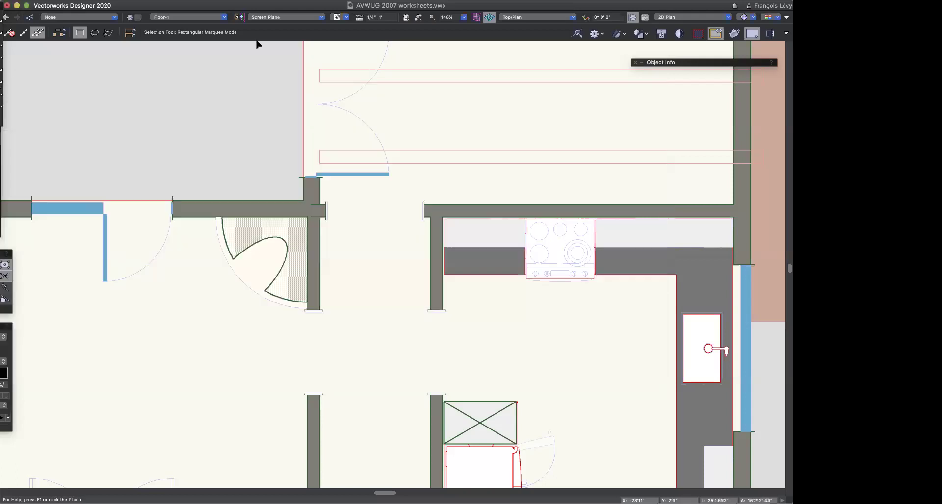
Step: Switch to sheet layer g1 [general] and enter the group holding the placed window schedule
click(189, 16)
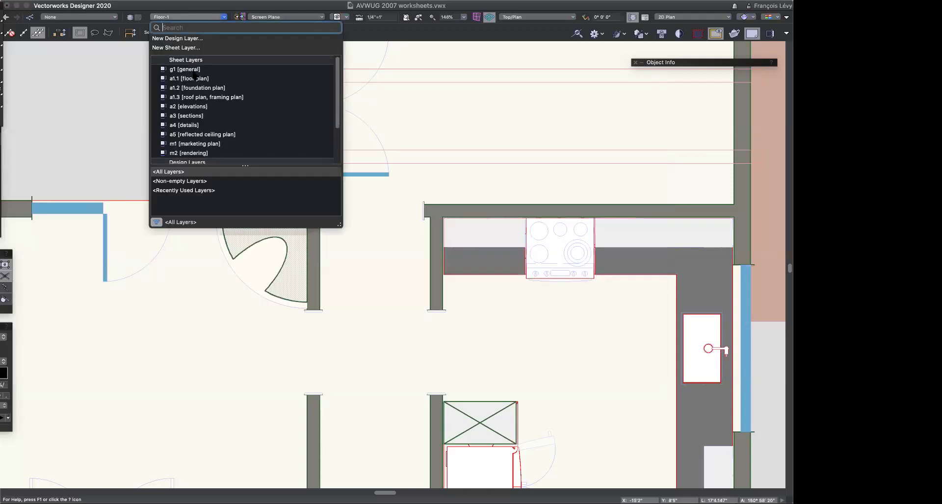
click(204, 75)
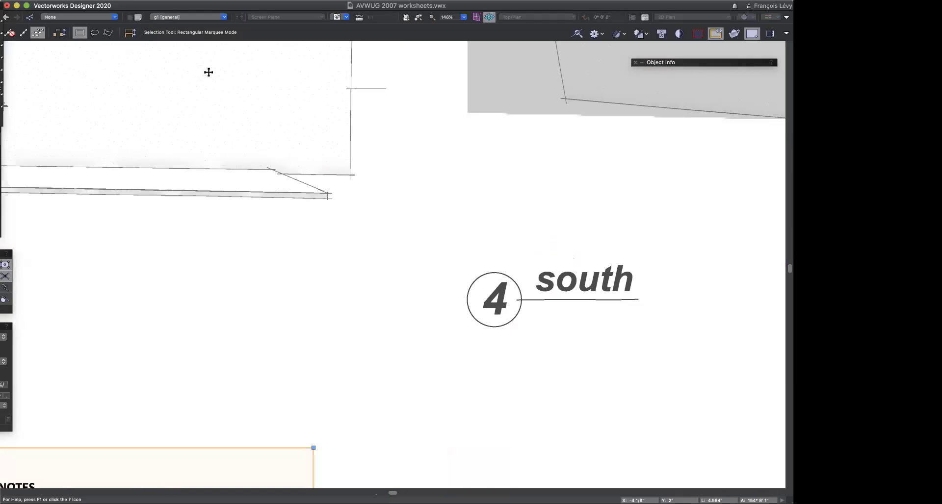
click(218, 438)
key(super+4)
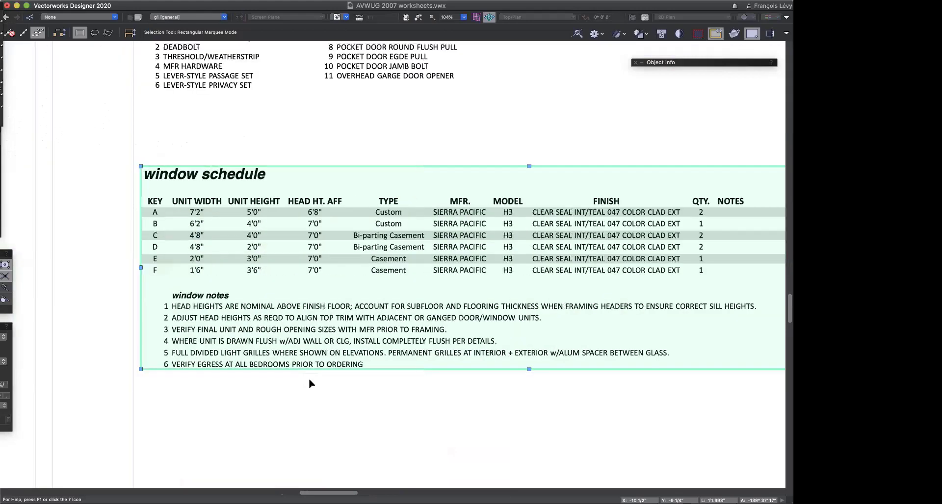
scroll(312, 384, right, 3)
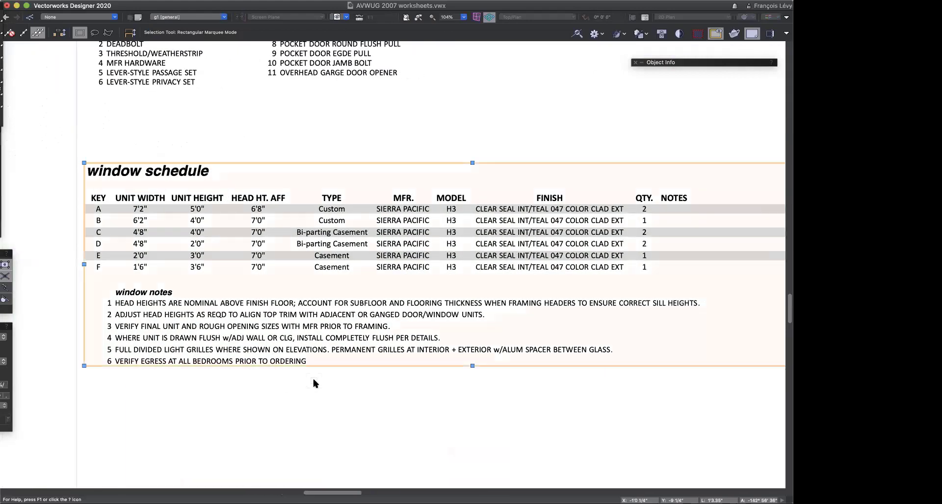
double_click(319, 354)
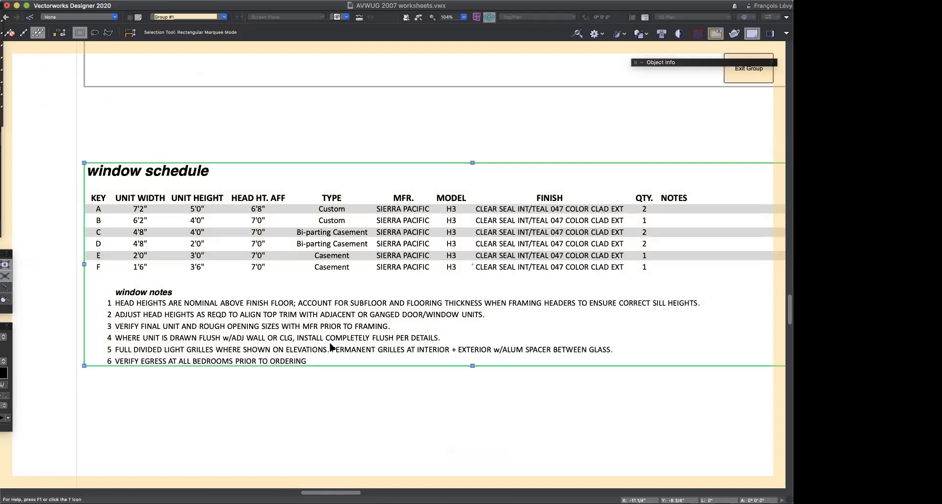
Step: Open the window schedule's worksheet from its image on the sheet and close it again
double_click(331, 349)
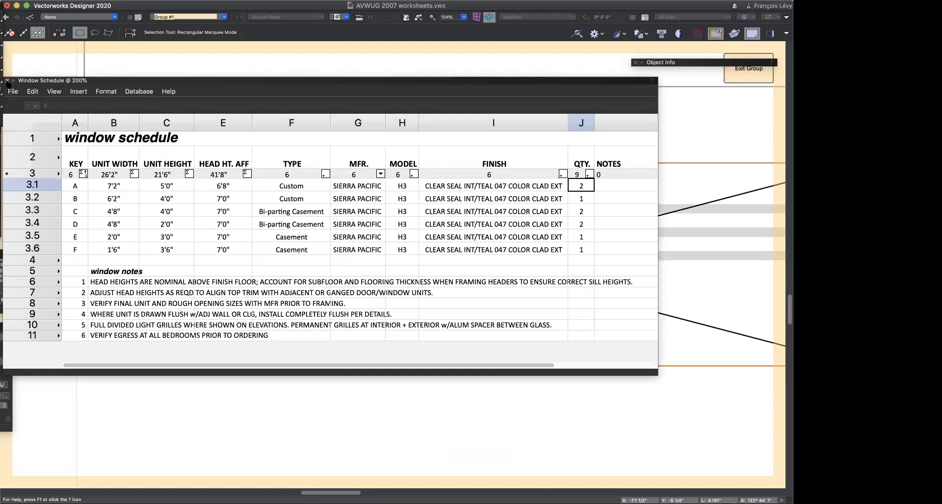
click(7, 80)
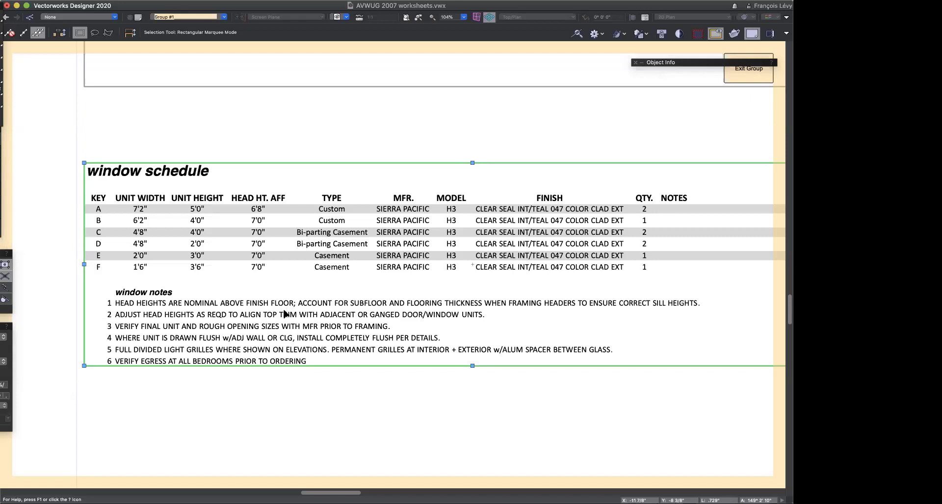
scroll(369, 235, up, 1)
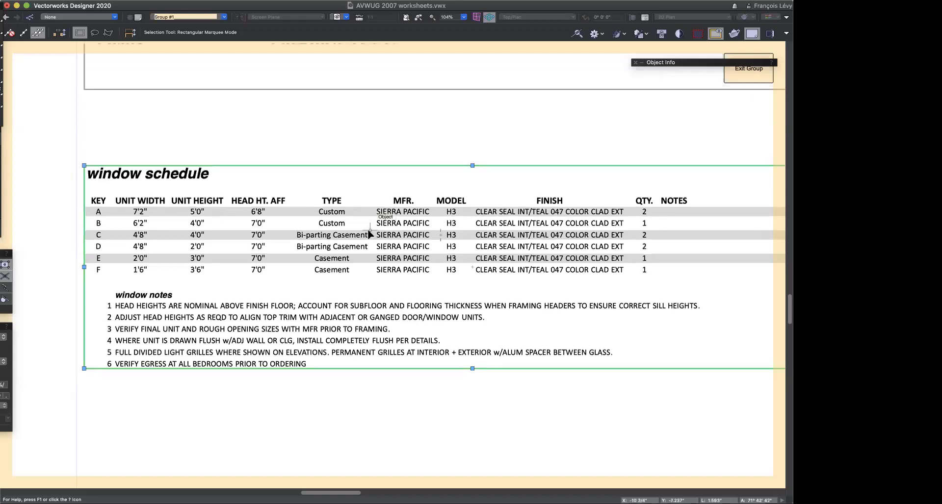
scroll(370, 234, down, 3)
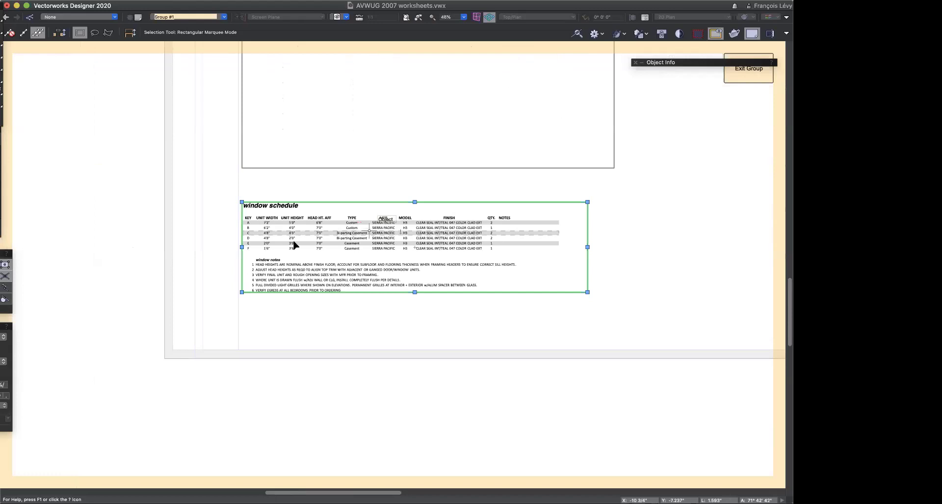
Step: Place another copy of the Window Schedule worksheet from the Resource Manager overlapping the existing schedule on the sheet
key(super+r)
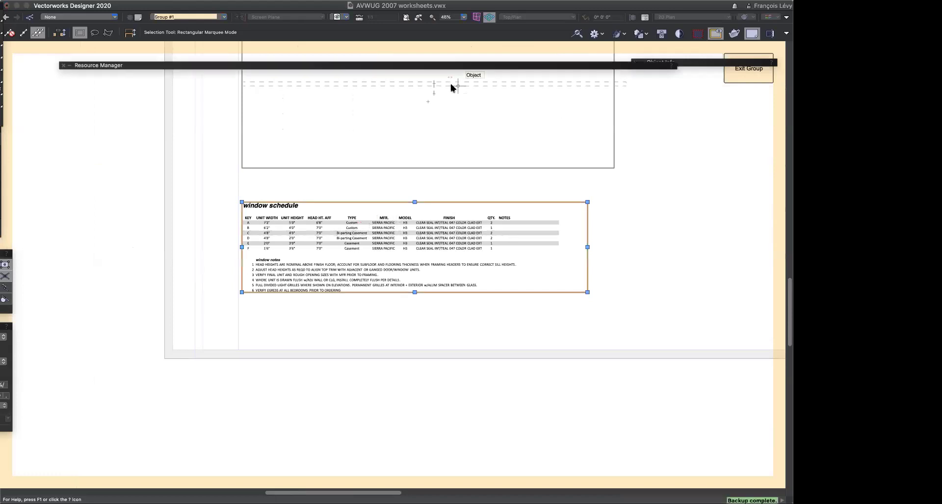
click(423, 68)
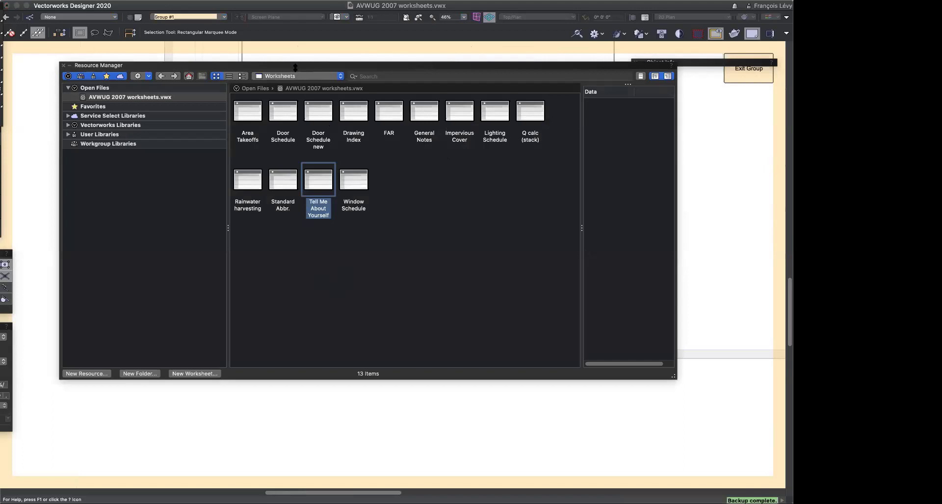
drag(289, 66, 454, 152)
drag(548, 117, 549, 112)
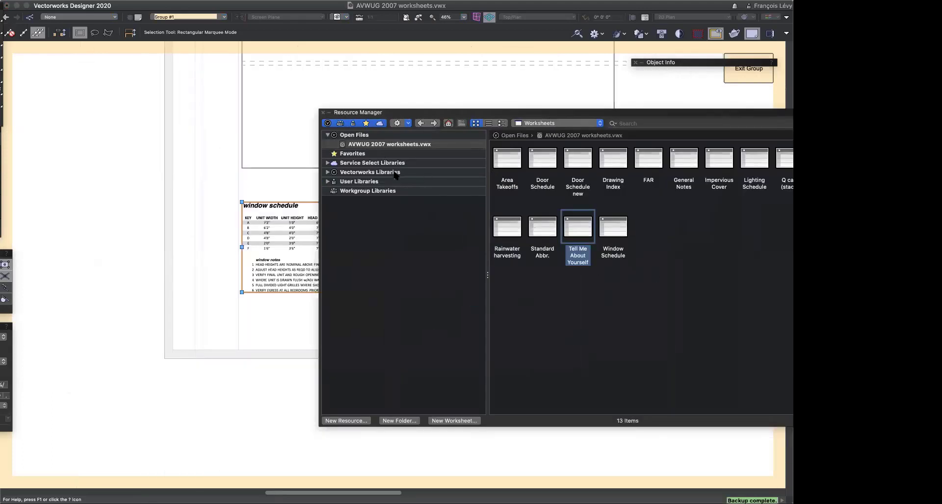
click(542, 123)
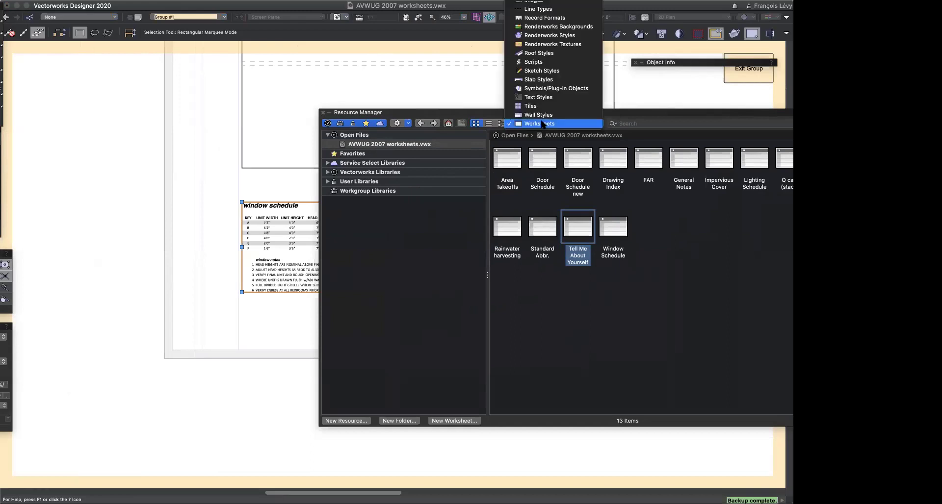
click(542, 123)
click(578, 162)
click(610, 227)
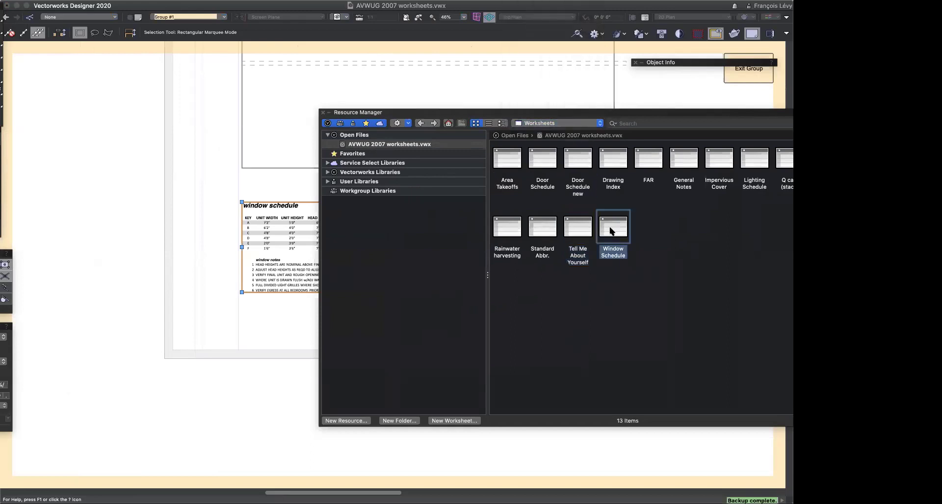
drag(601, 230, 109, 270)
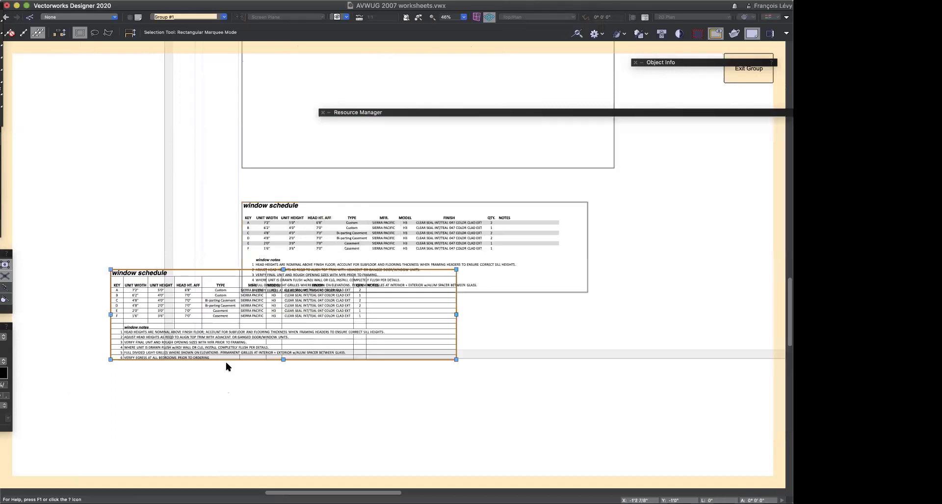
Step: Try the new window schedule copy below the original without its grid lines, and delete that copy
click(261, 415)
drag(237, 333, 290, 385)
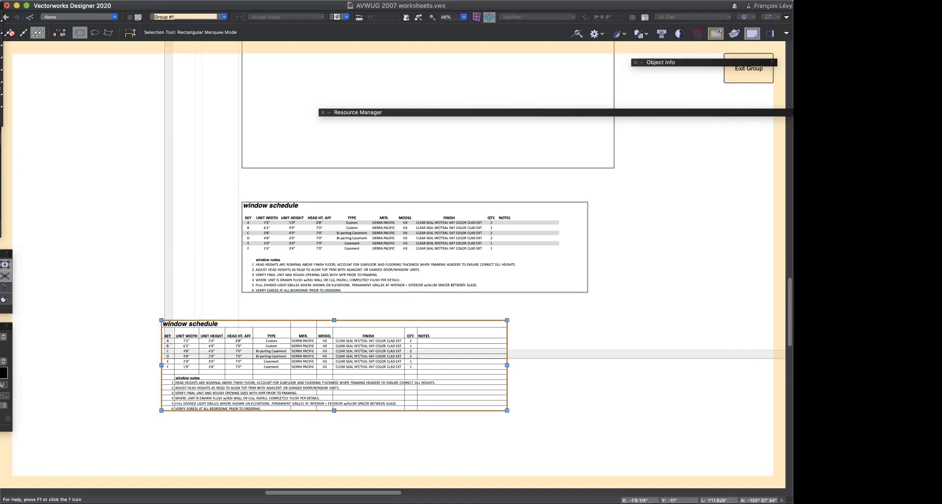
click(3, 361)
click(15, 328)
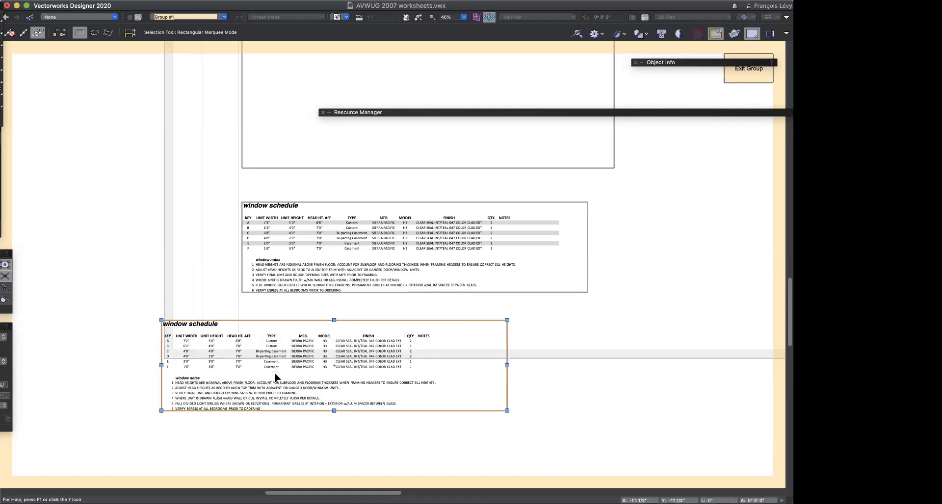
key(Delete)
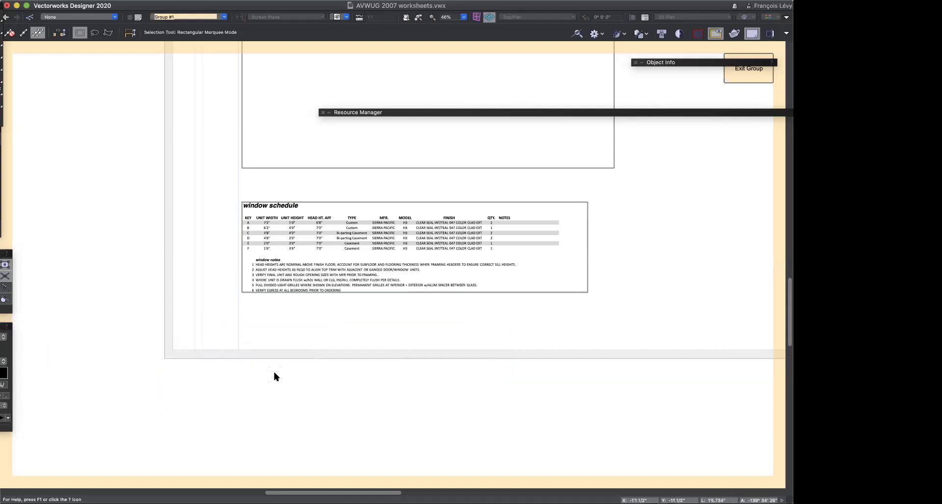
Step: Select the grey shading bars behind window schedule rows C and A in turn, and clear the selection
click(495, 246)
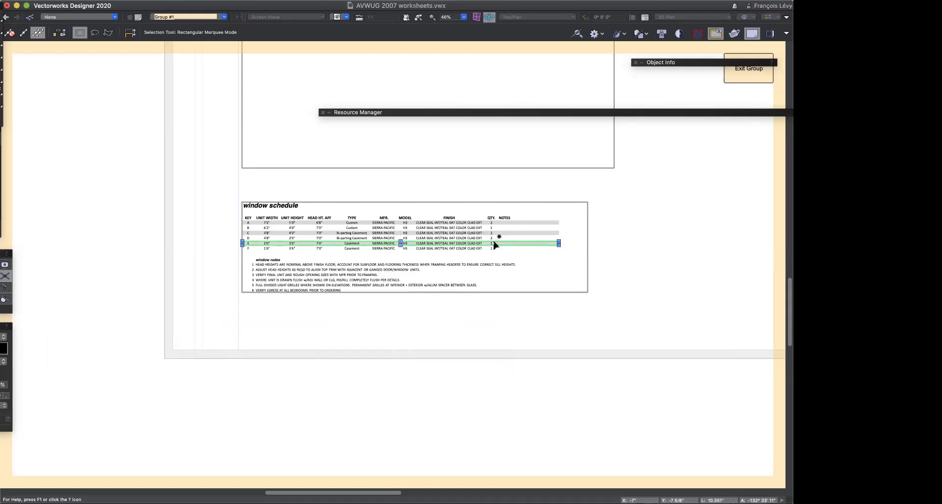
key(ctrl+equal)
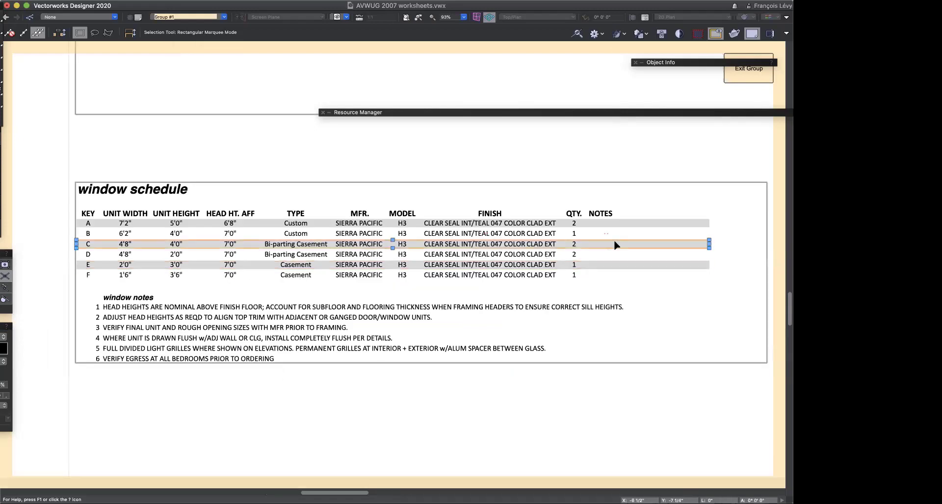
click(614, 223)
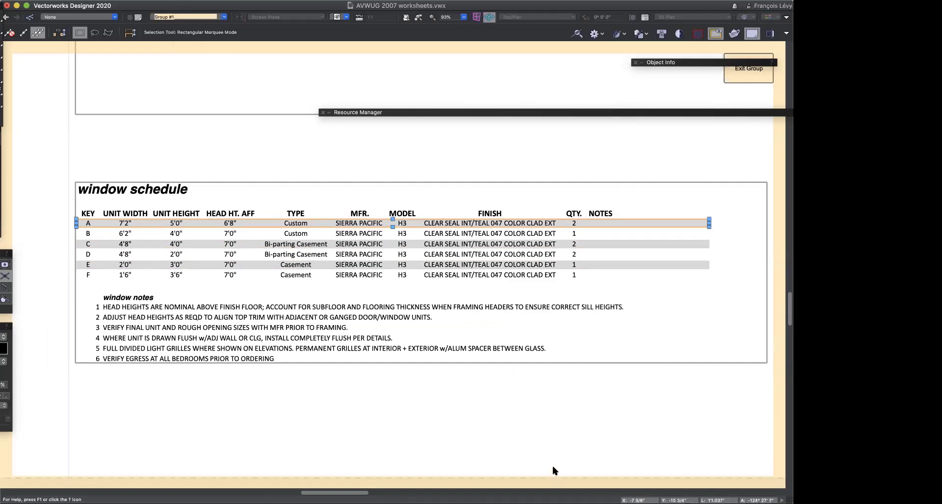
click(571, 445)
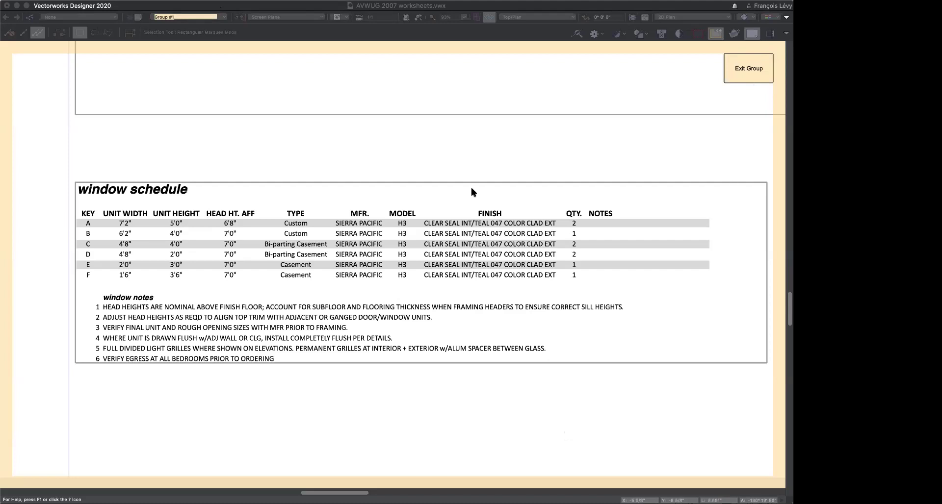
click(425, 392)
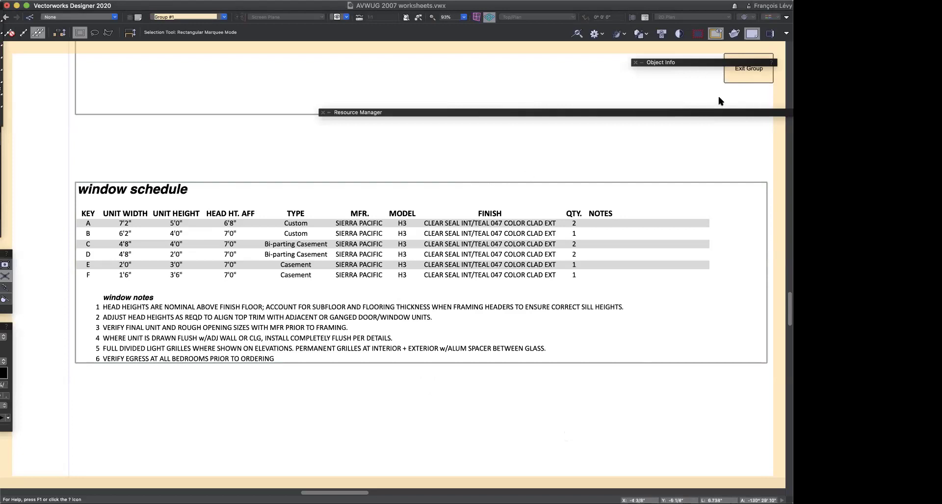
Step: Exit the window schedule's group and switch to the saved view planWorking
key(super+4)
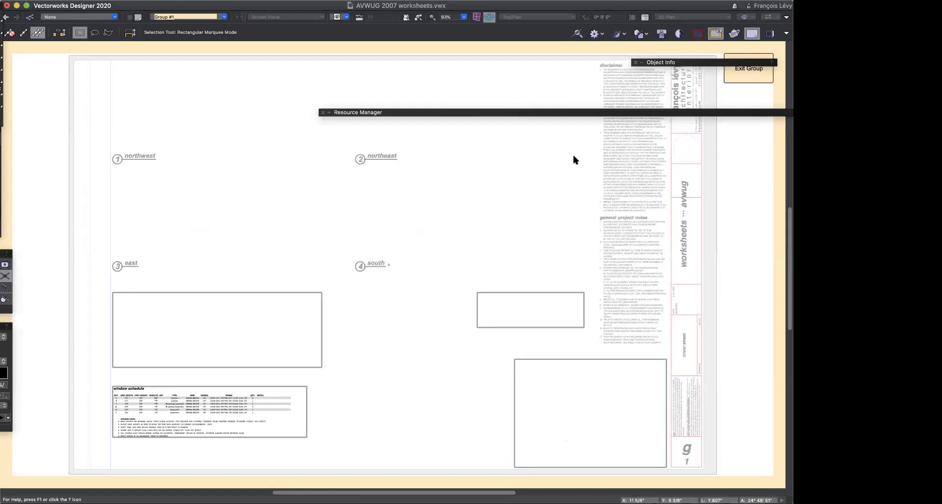
click(760, 75)
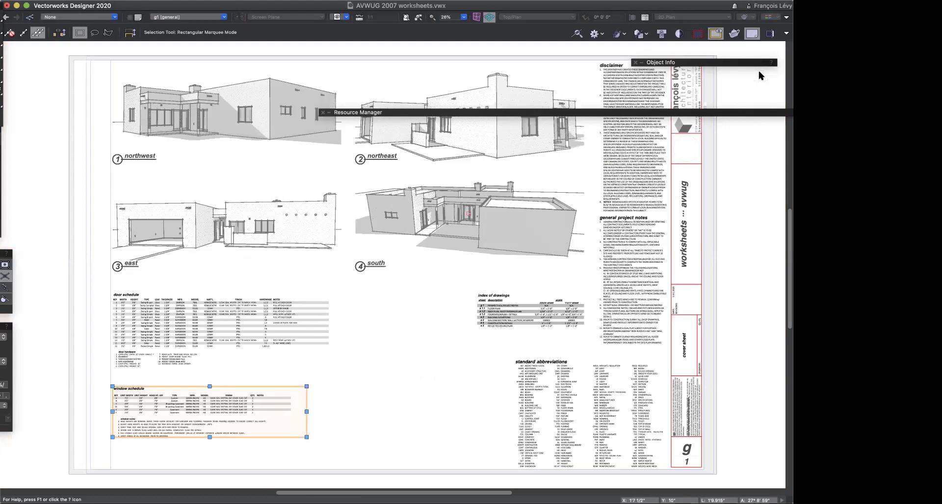
click(339, 16)
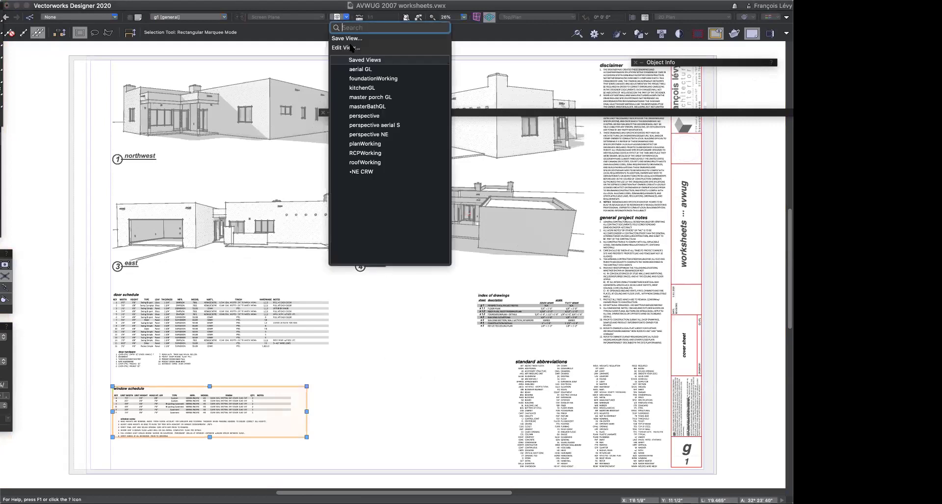
click(374, 145)
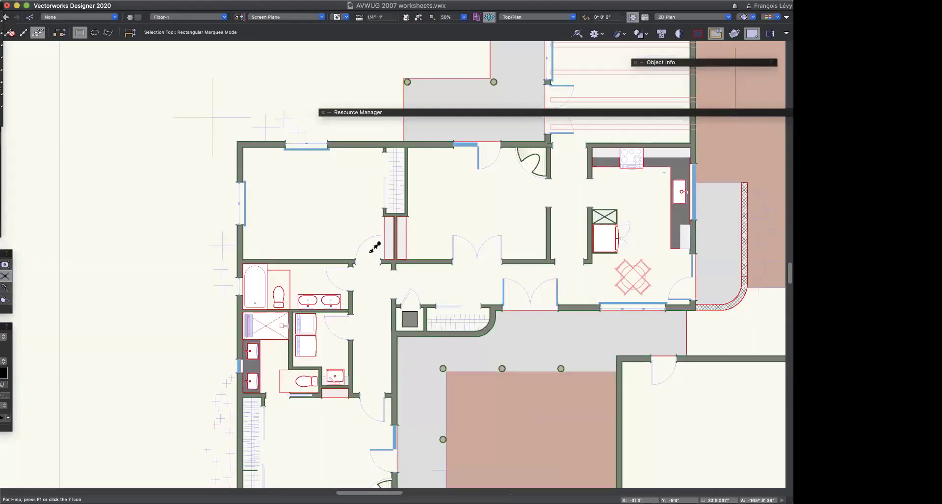
Step: Select the door and the two exterior windows of the room above the bathroom in turn on the floor plan
click(377, 243)
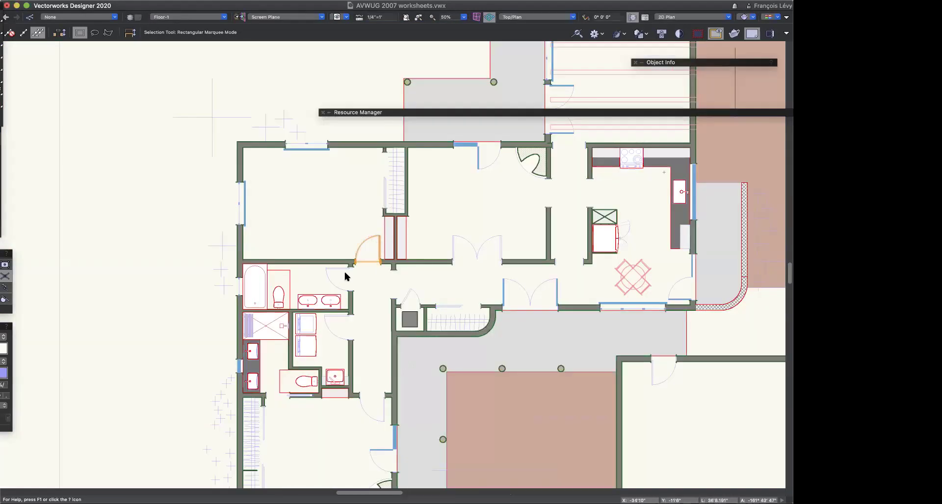
click(240, 201)
click(310, 145)
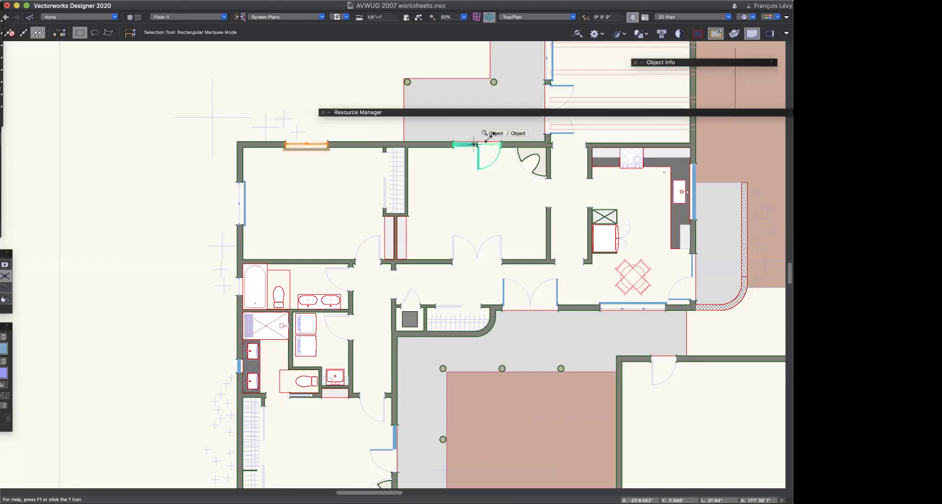
key(Escape)
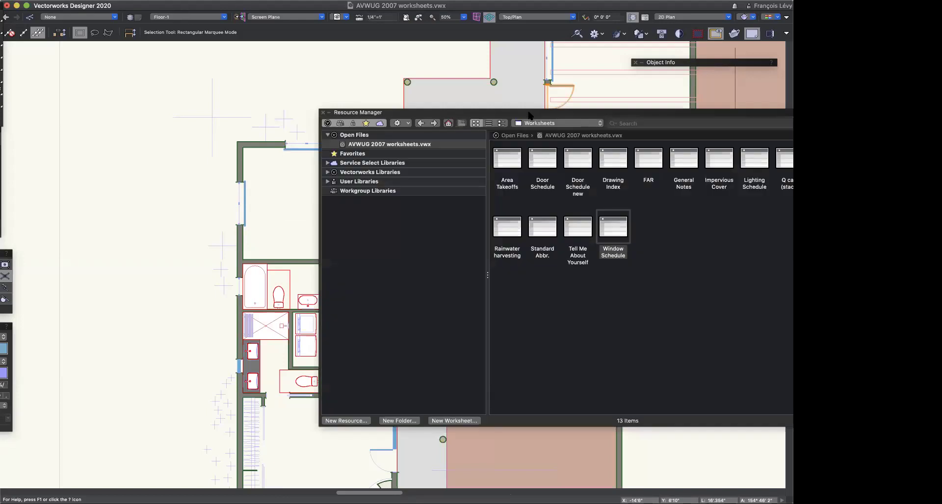
Step: Filter the Resource Manager to show the file's record formats instead of its worksheets
click(530, 123)
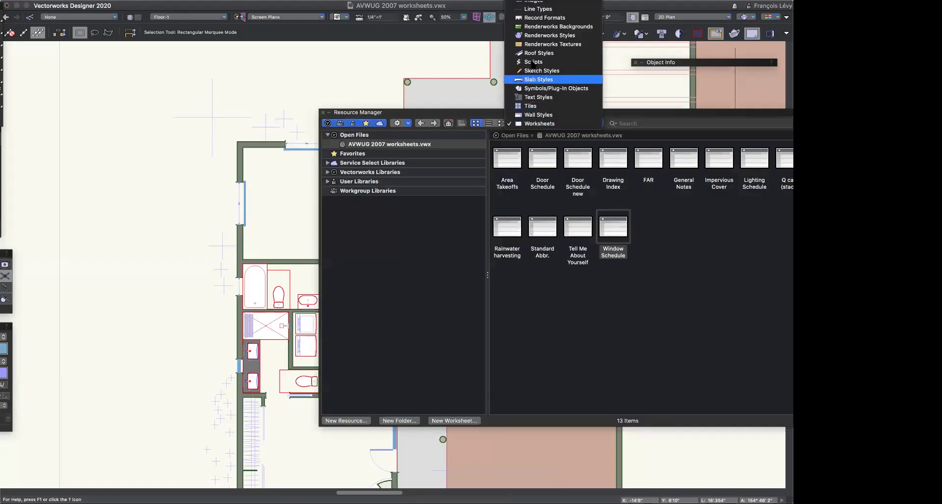
click(540, 18)
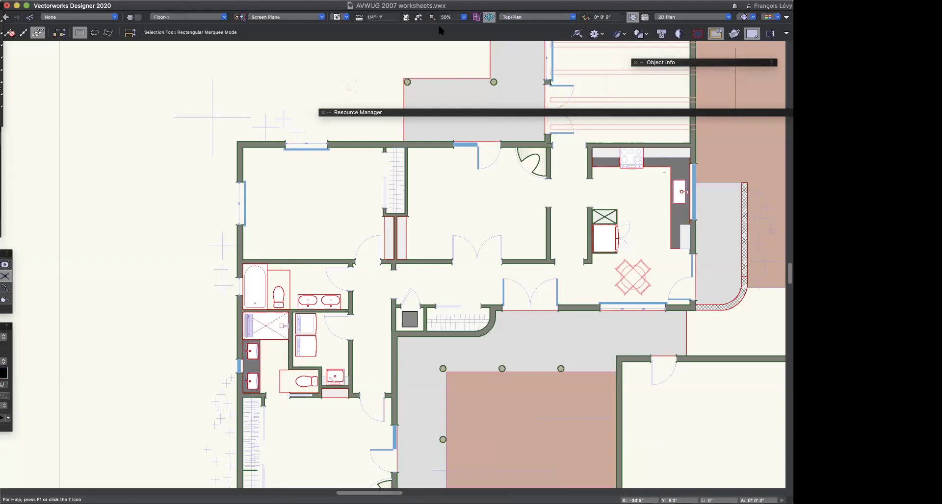
Step: Switch to the saved view RCPWorking and inspect the lighting symbols and tags around the ceiling fan in the room above the bathroom
click(343, 17)
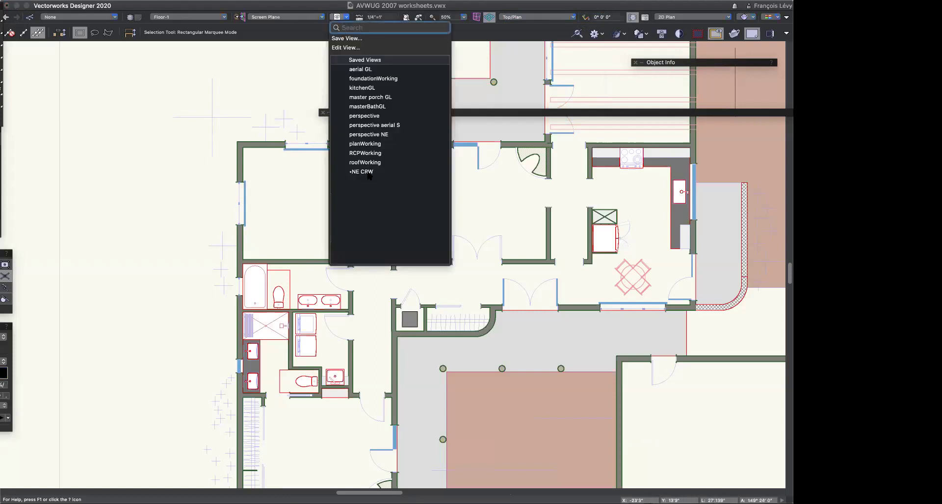
click(369, 153)
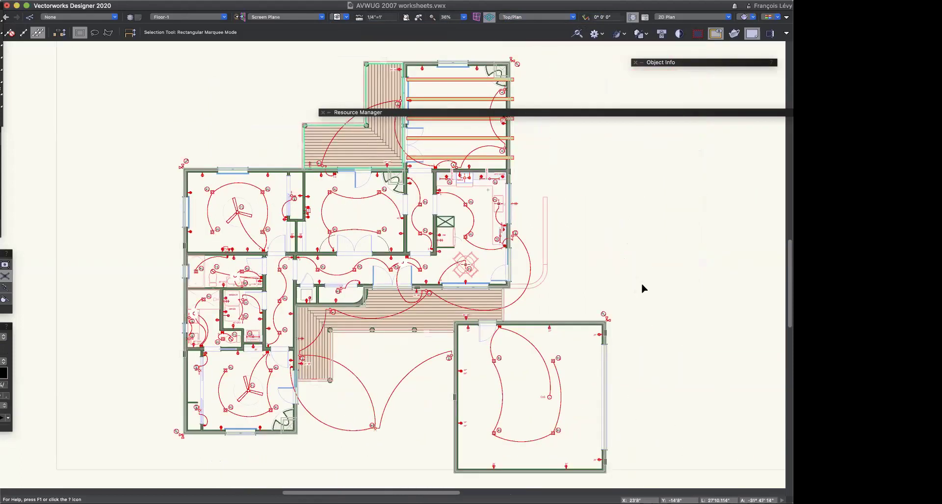
key(c)
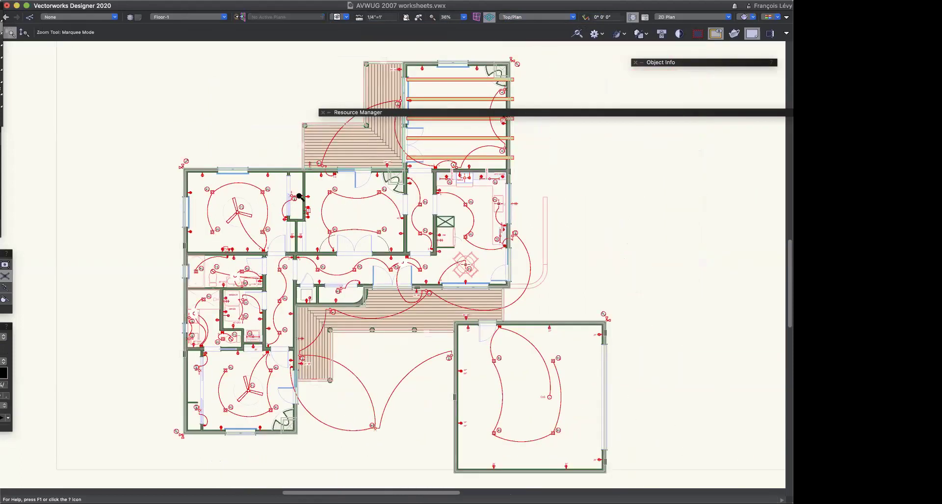
drag(291, 268, 251, 177)
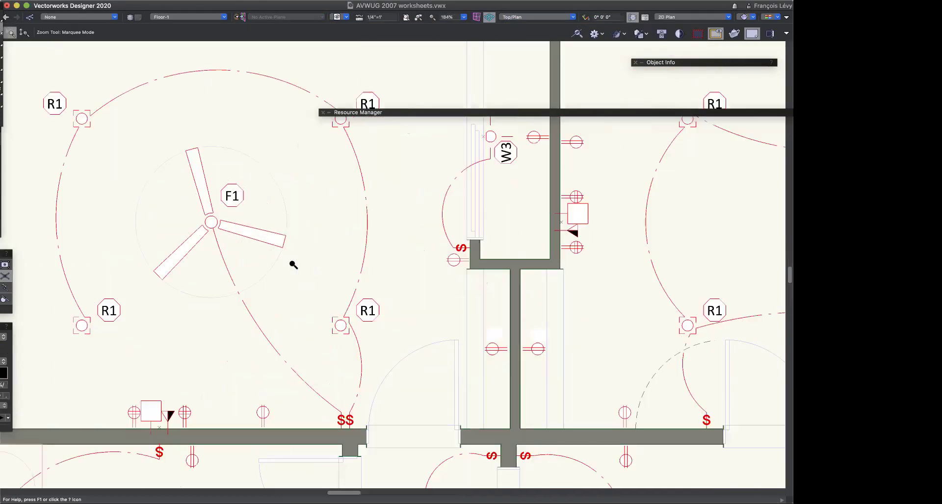
key(x)
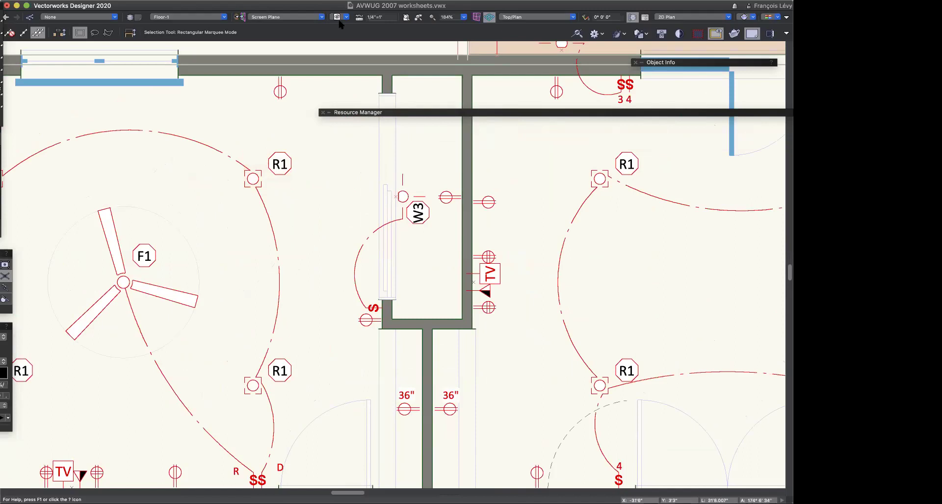
Step: Open the 2D component of the recessed can light symbol near the ceiling fan and examine its fixture linework
click(285, 183)
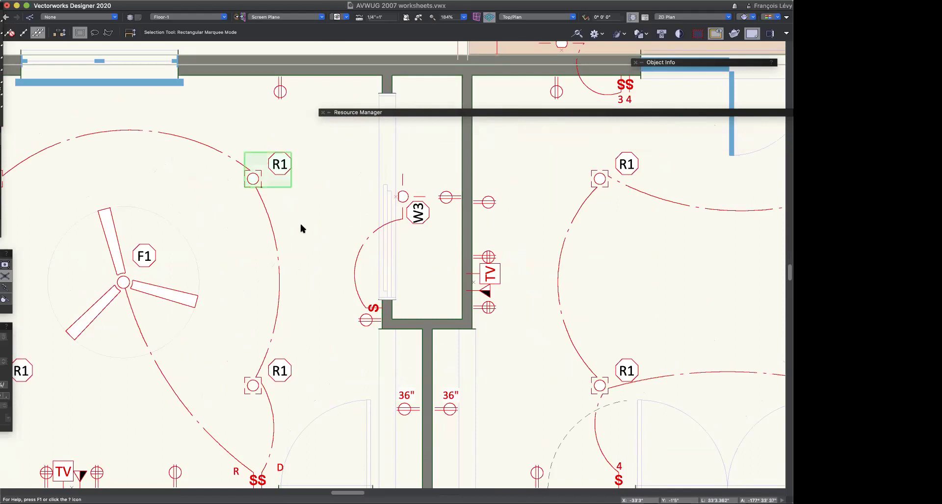
double_click(262, 172)
click(474, 212)
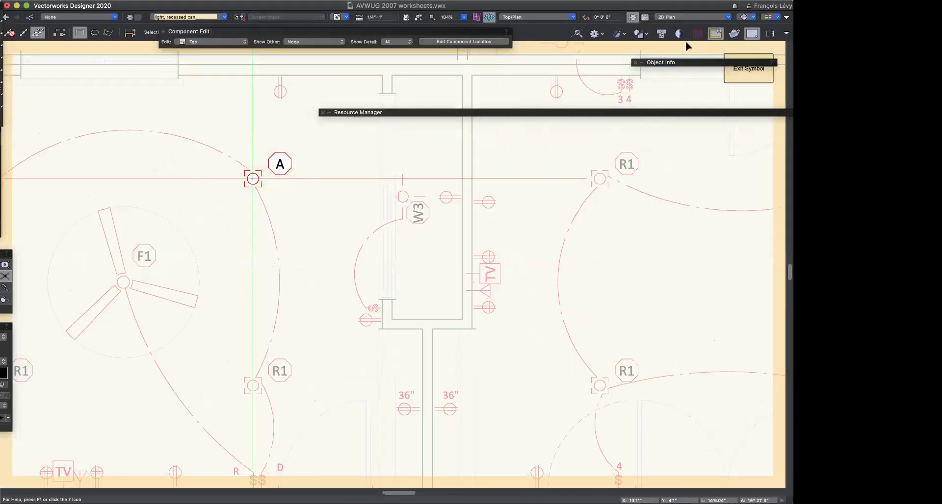
key(super+shift+z)
key(super+shift+z)
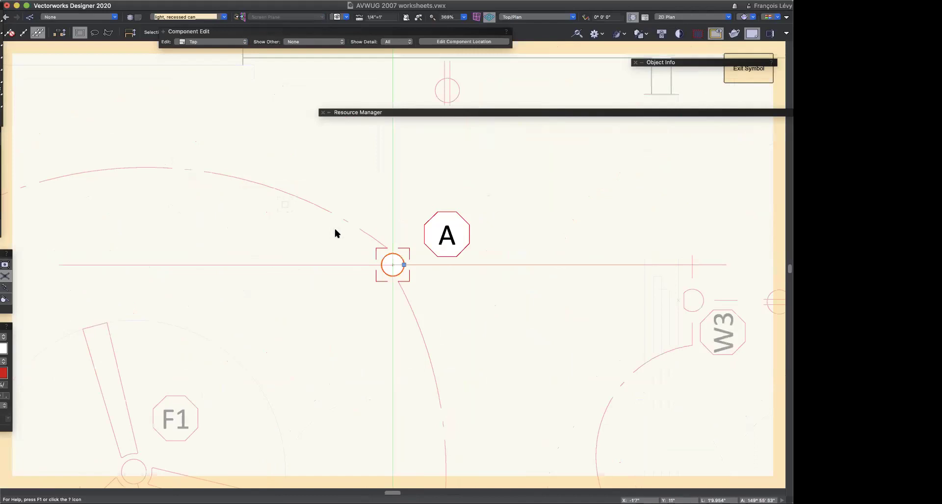
click(359, 231)
click(382, 231)
drag(319, 227, 434, 311)
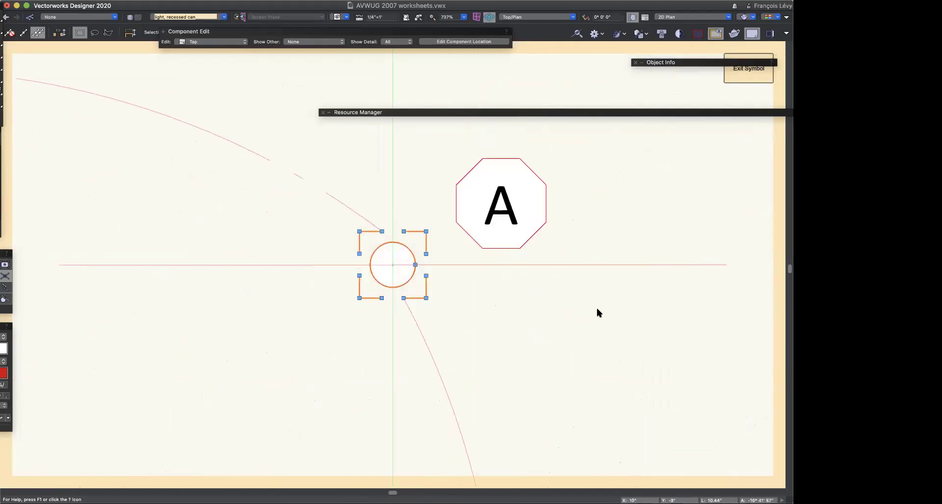
Step: Inspect the properties of the tag's octagon and its letter A, and exit the symbol
click(670, 65)
click(527, 198)
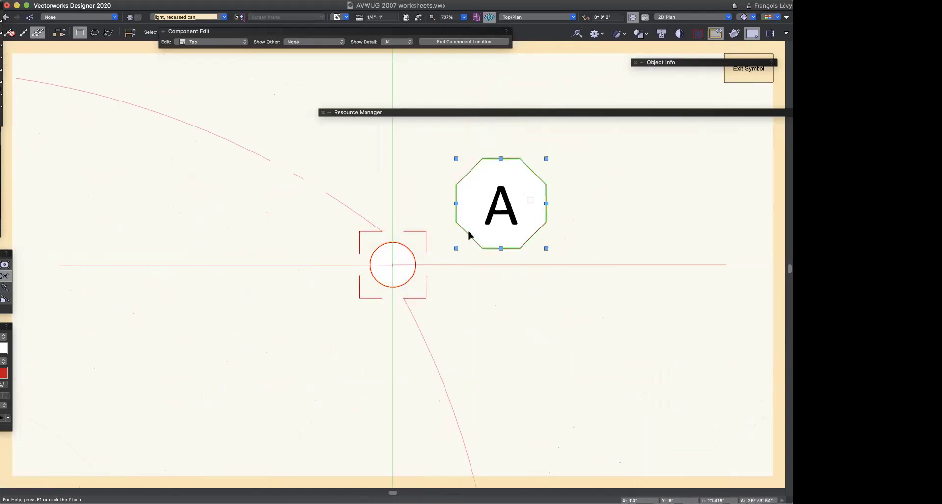
click(525, 204)
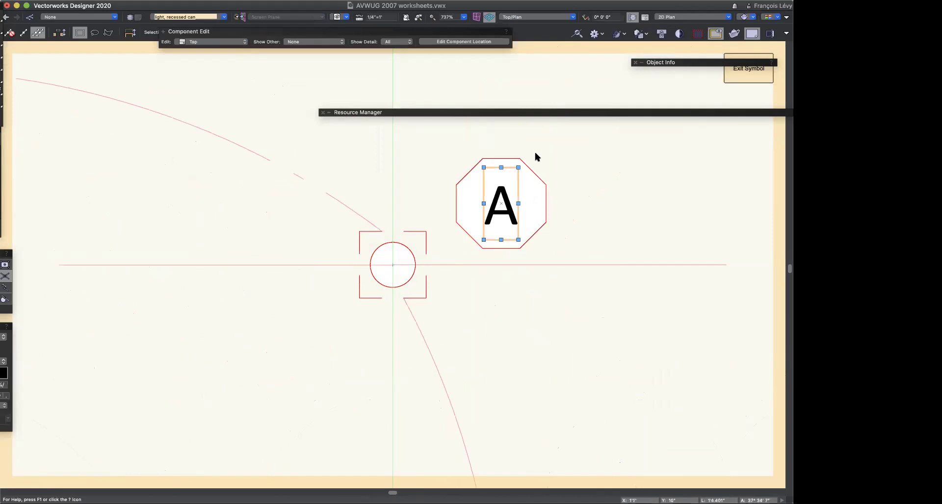
click(667, 64)
click(534, 196)
mouse_move(679, 65)
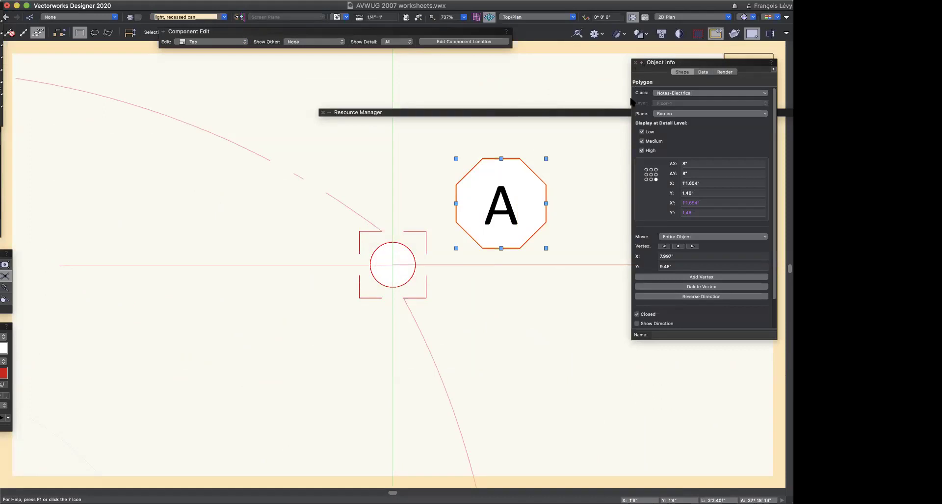
click(513, 229)
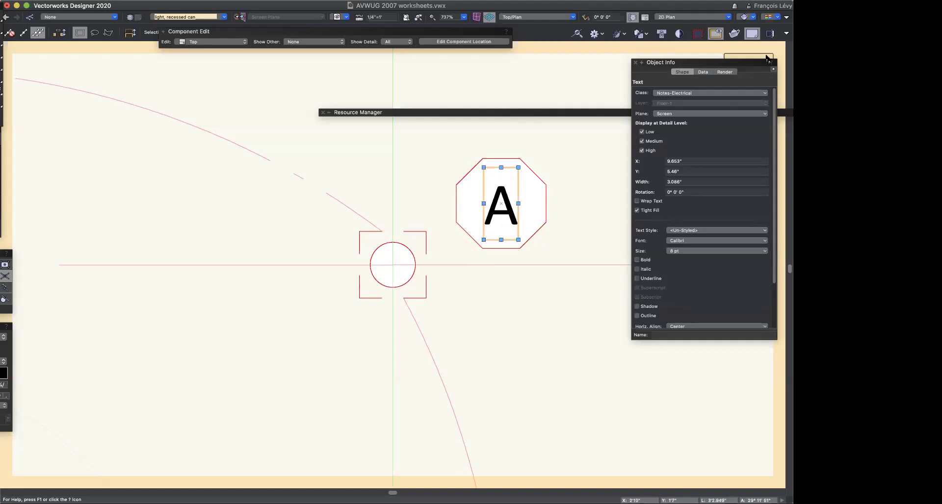
scroll(495, 210, down, 5)
key(super+bracketright)
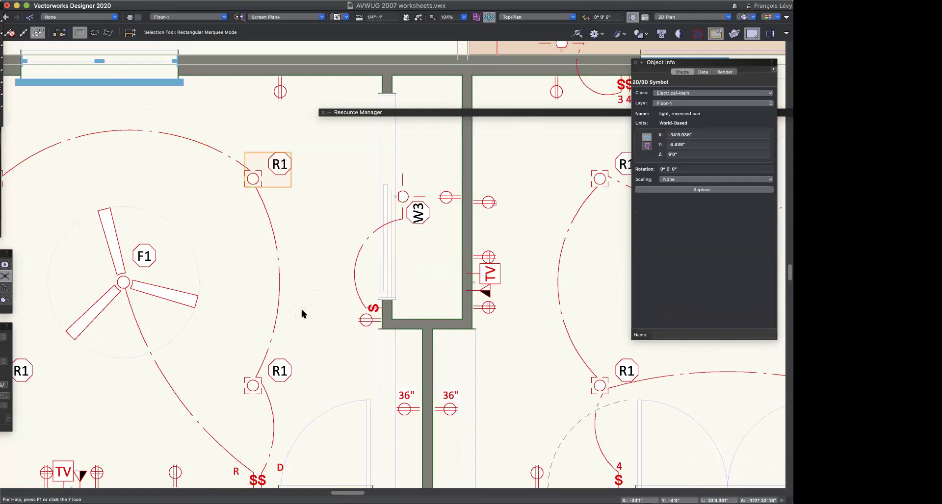
scroll(302, 314, down, 5)
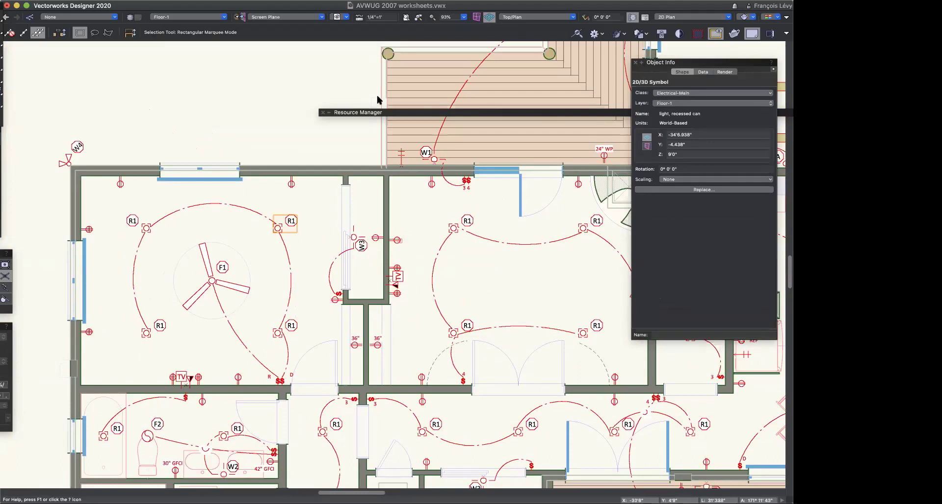
Step: View the field list of the Light Fixture Record format in the Resource Manager and close it without changes
click(372, 114)
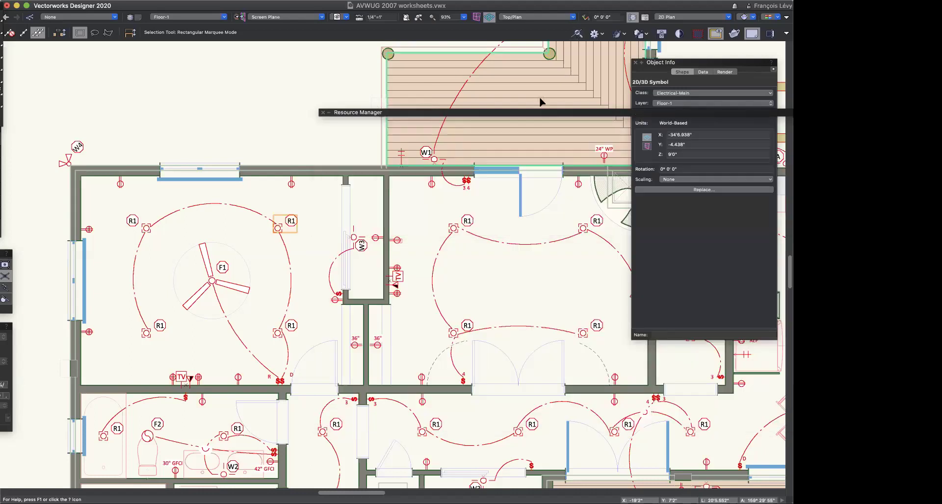
mouse_move(380, 115)
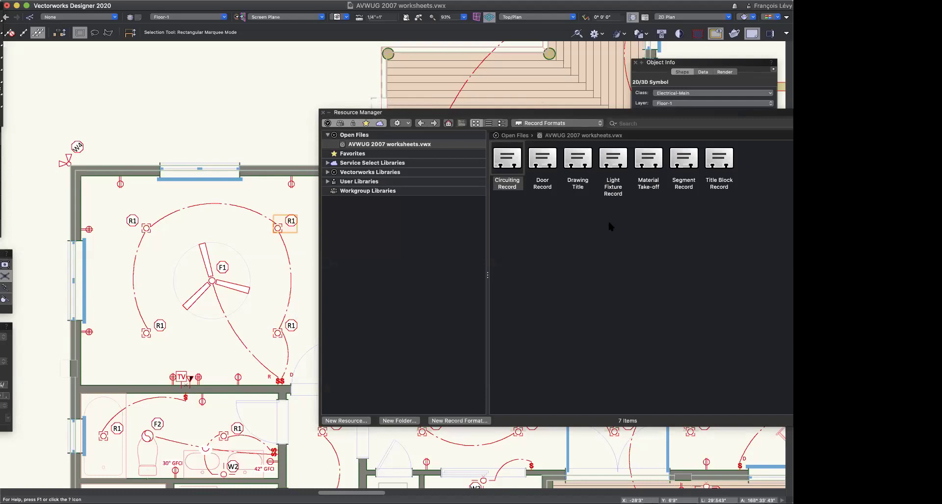
click(615, 160)
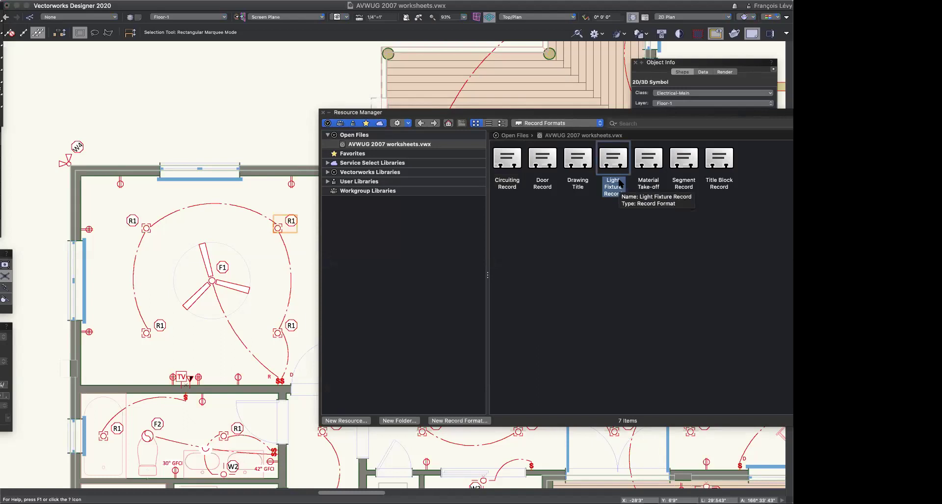
right_click(617, 164)
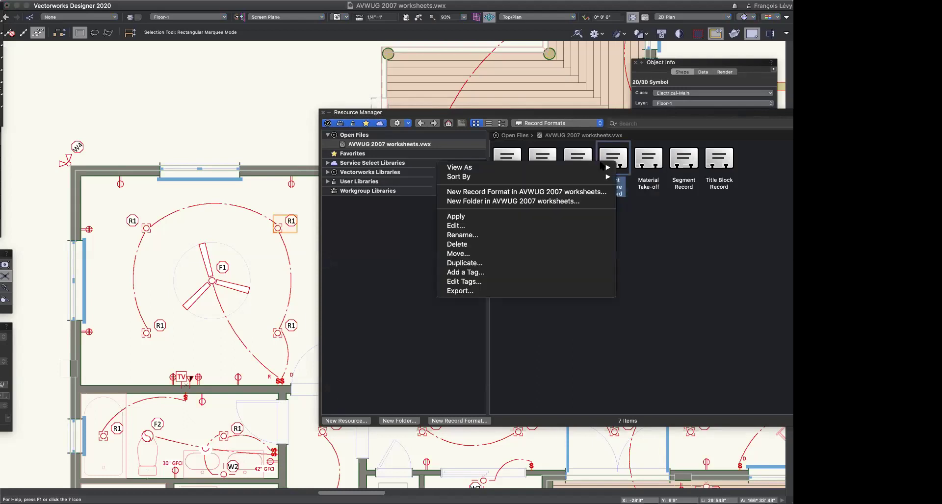
click(510, 227)
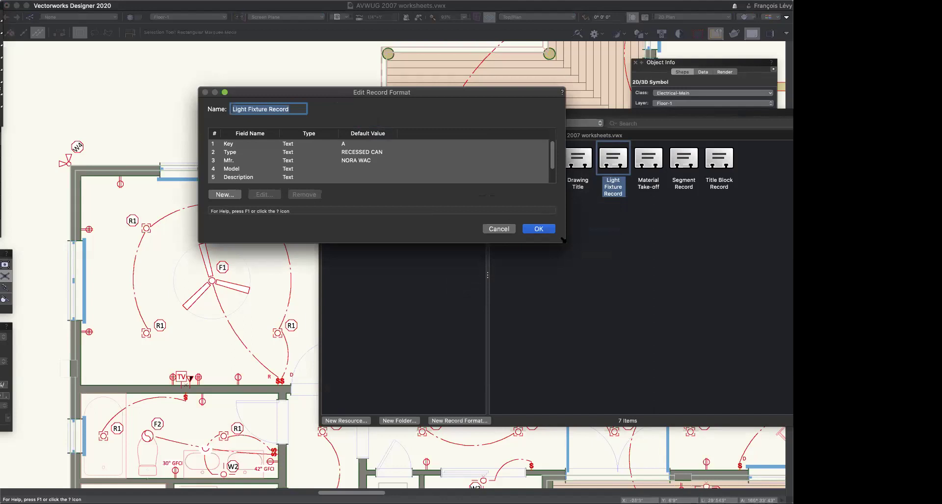
drag(563, 240, 568, 359)
drag(554, 329, 553, 328)
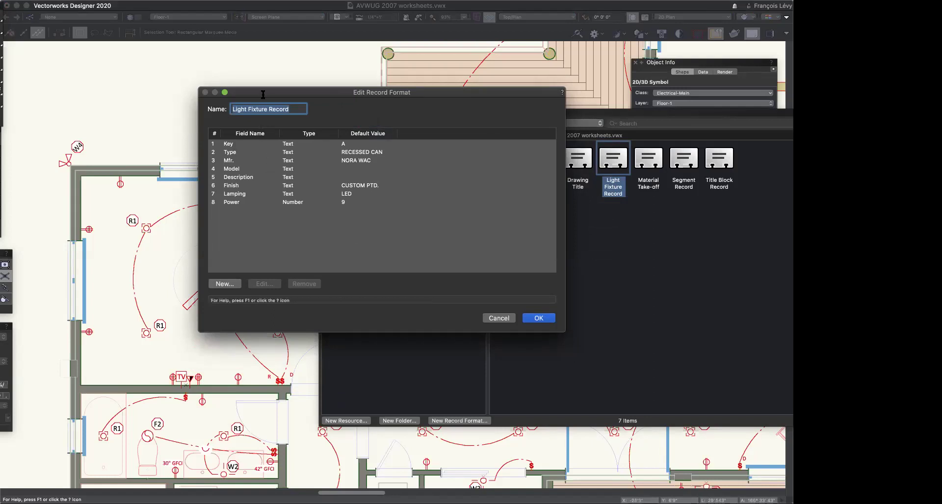
click(499, 318)
Step: Reopen the Light Fixture Record format and review its Key, Type, Mfr., Description, Finish and Lamping fields
right_click(576, 265)
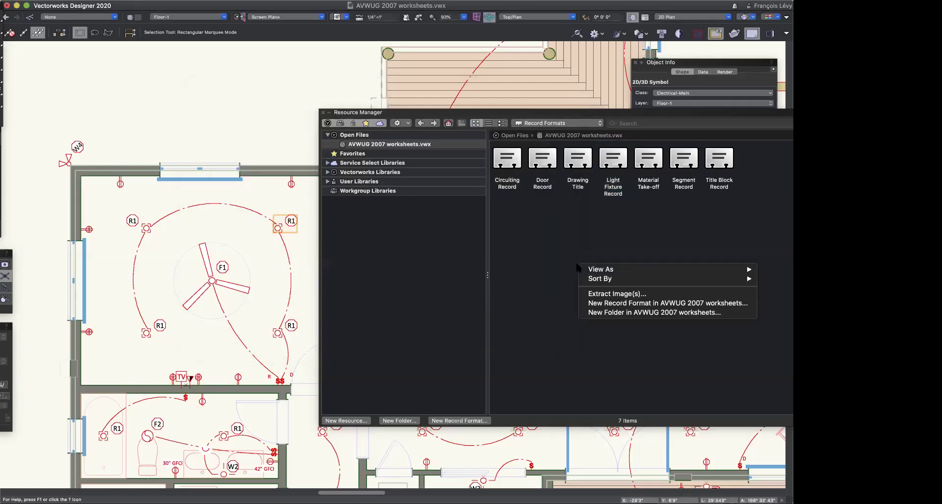
click(602, 304)
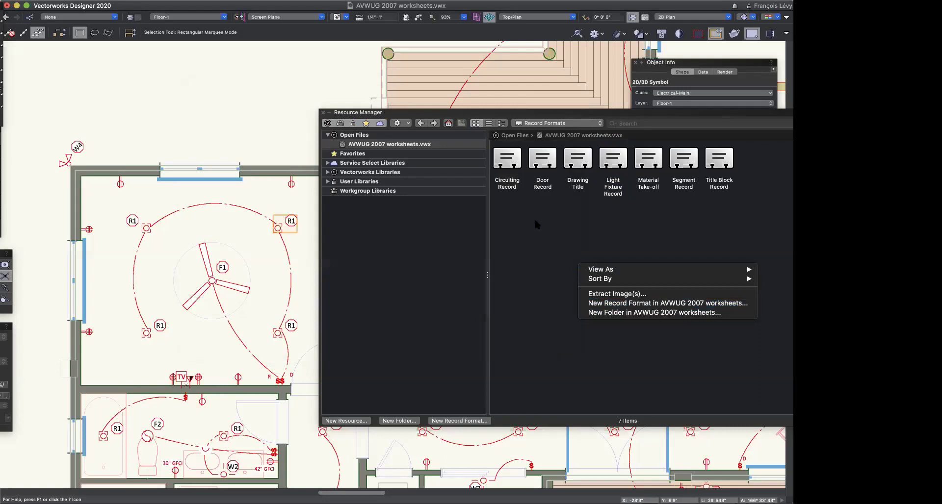
right_click(606, 161)
click(619, 220)
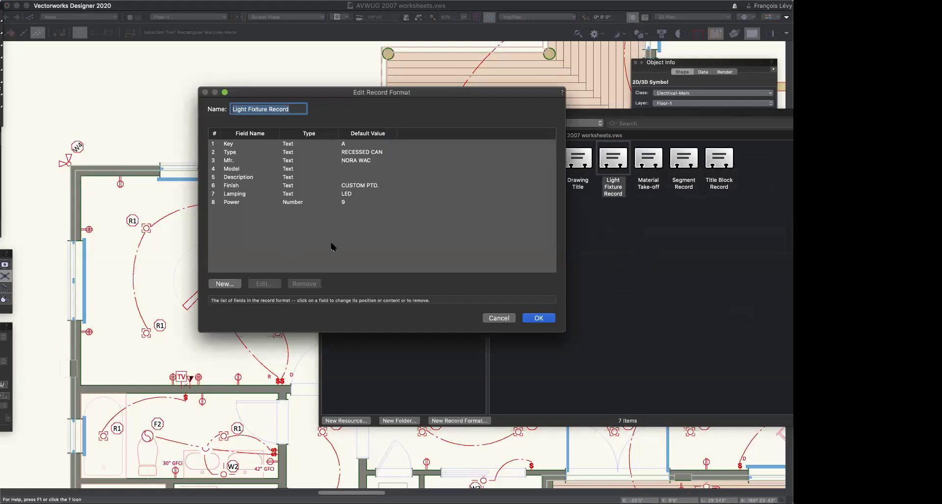
click(241, 144)
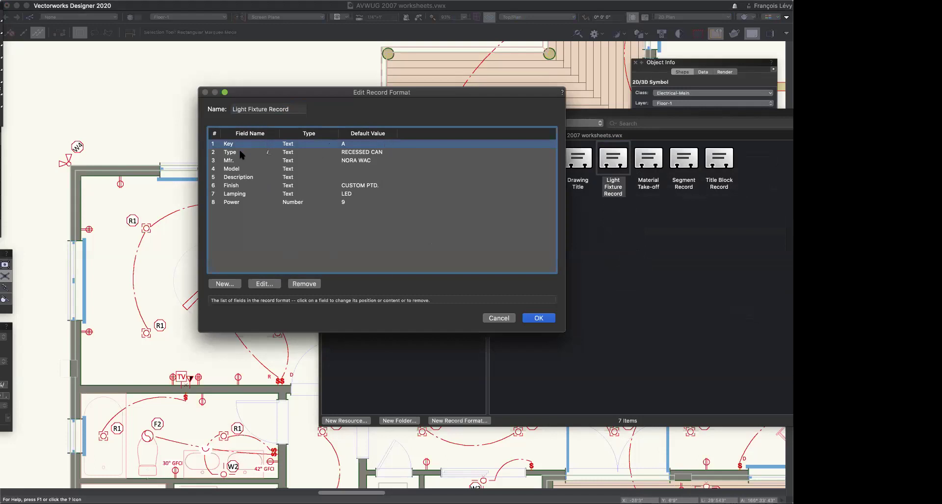
click(240, 152)
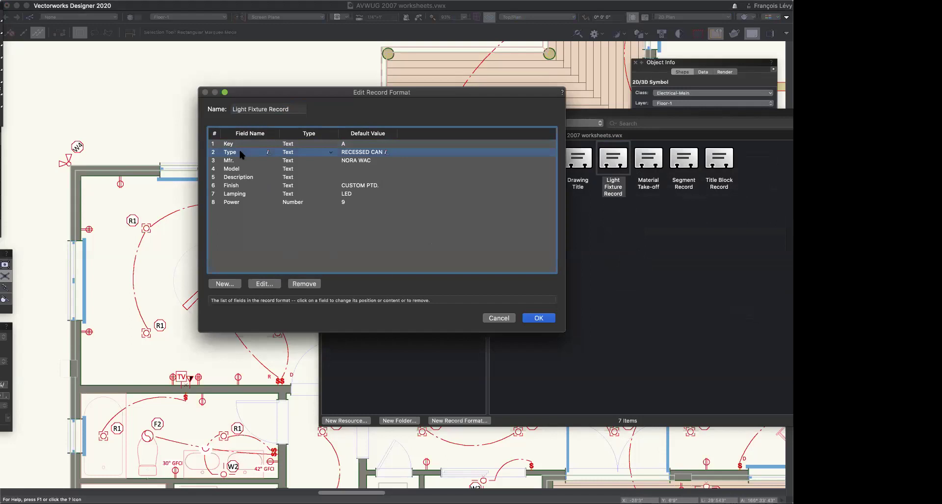
click(239, 160)
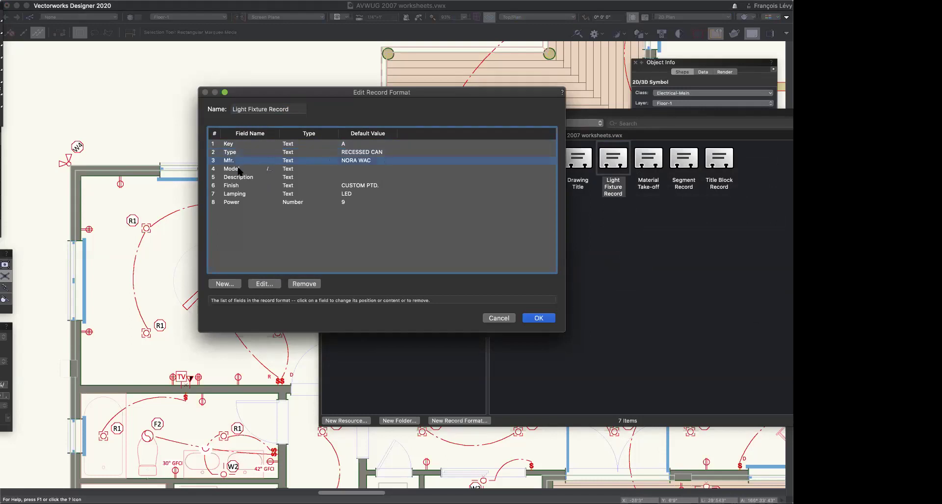
click(240, 178)
click(242, 190)
click(243, 194)
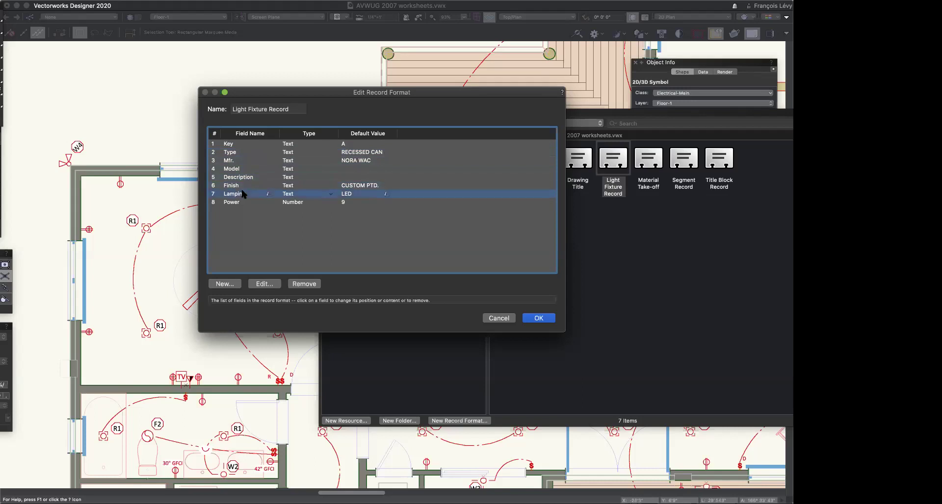
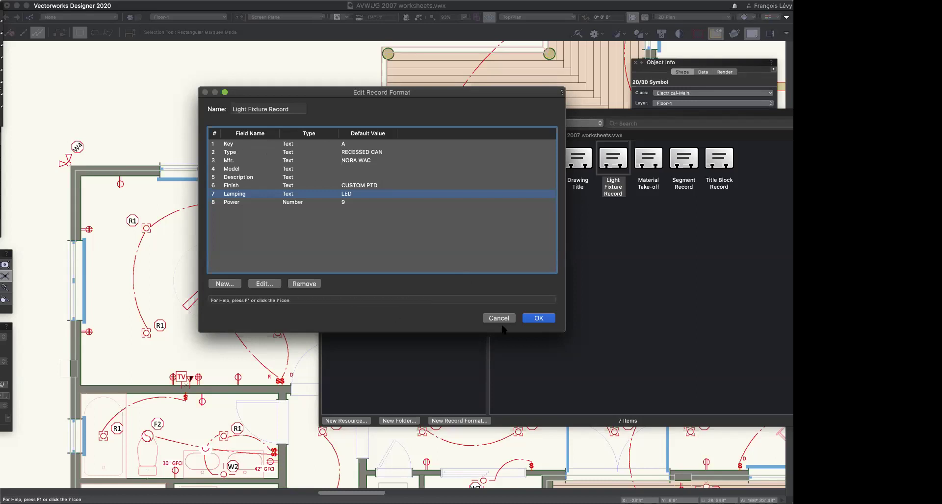
Step: Look at the Type field's definition and default value, and close the record format without changes
click(312, 151)
double_click(312, 152)
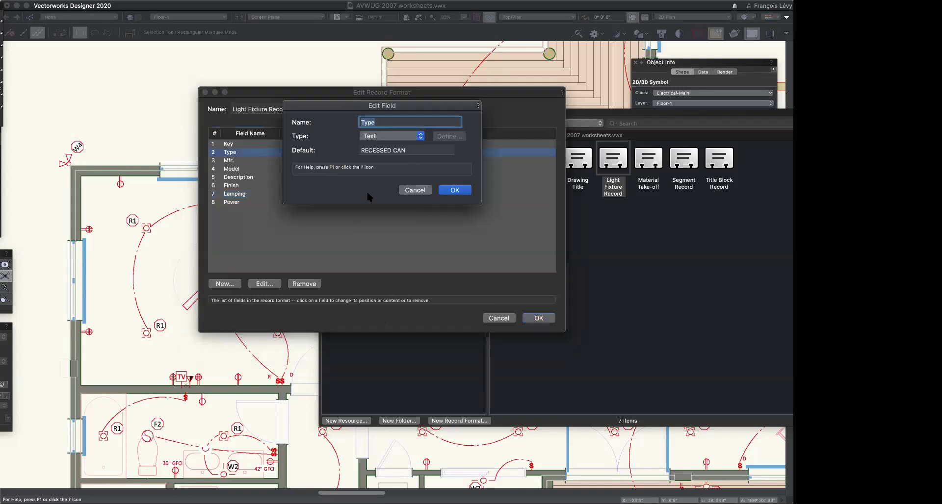
click(416, 151)
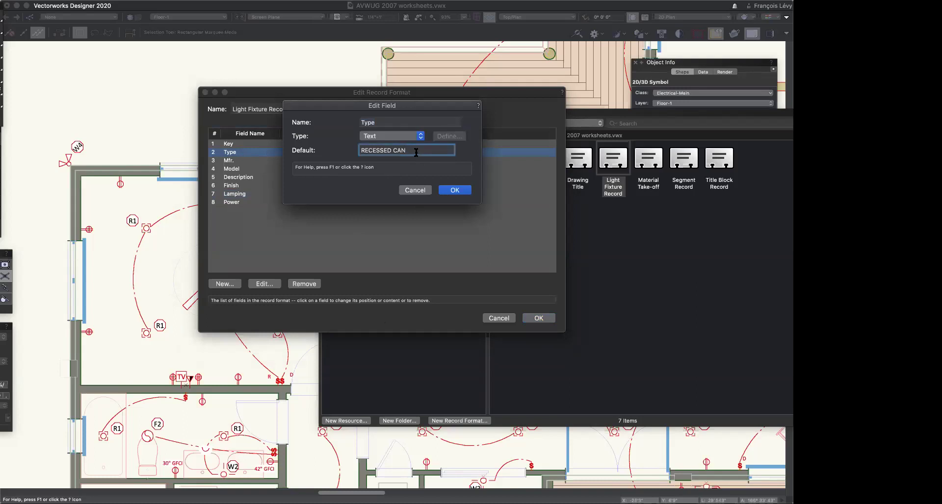
click(415, 189)
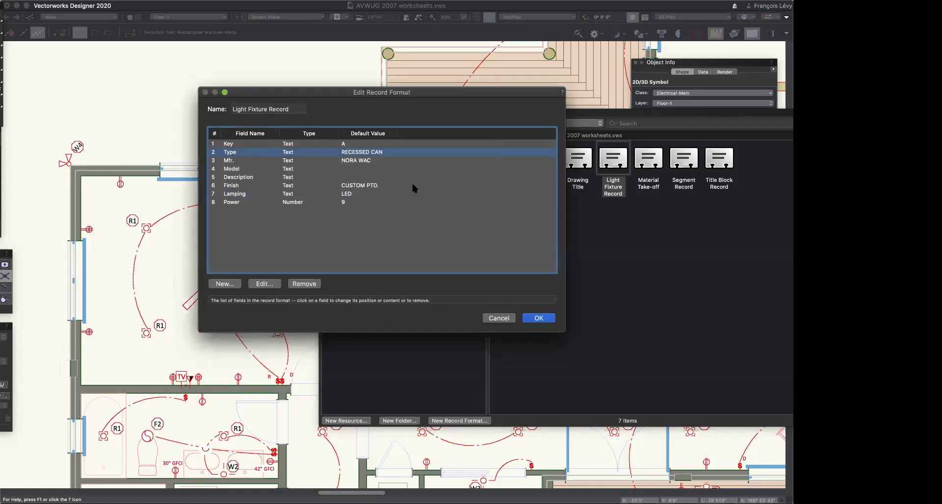
click(511, 320)
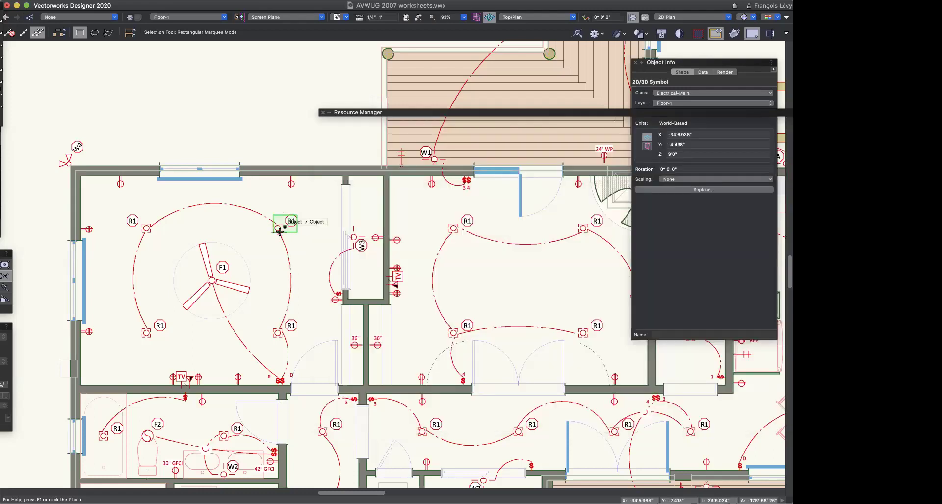
Step: Open the 2D component of the selected recessed can symbol for editing and select the tag letter A
key(super+4)
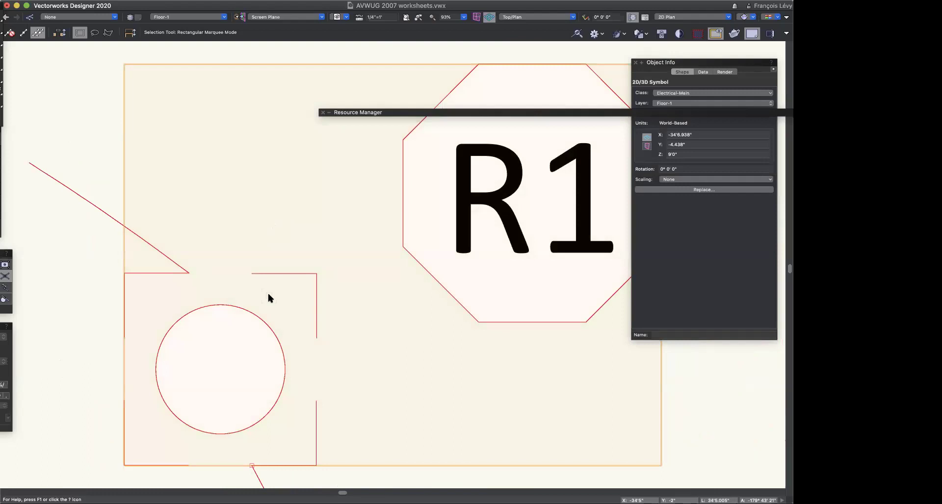
key(super+minus)
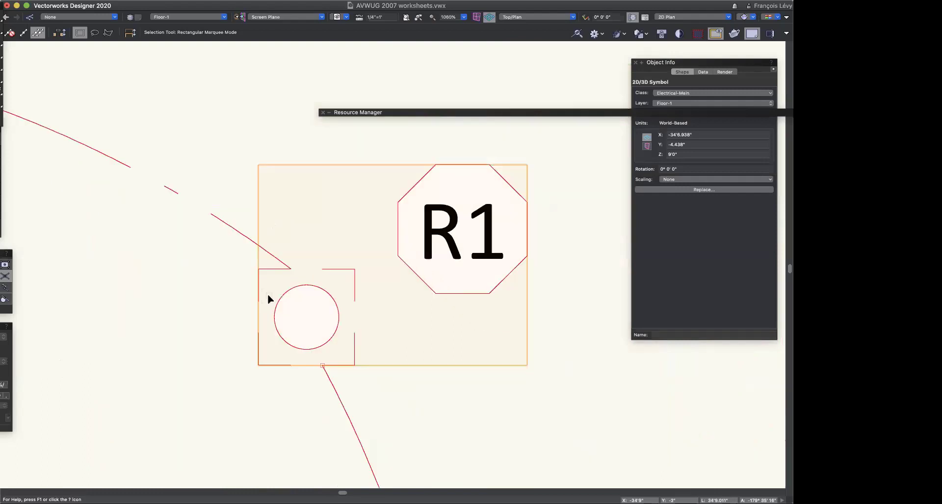
right_click(289, 329)
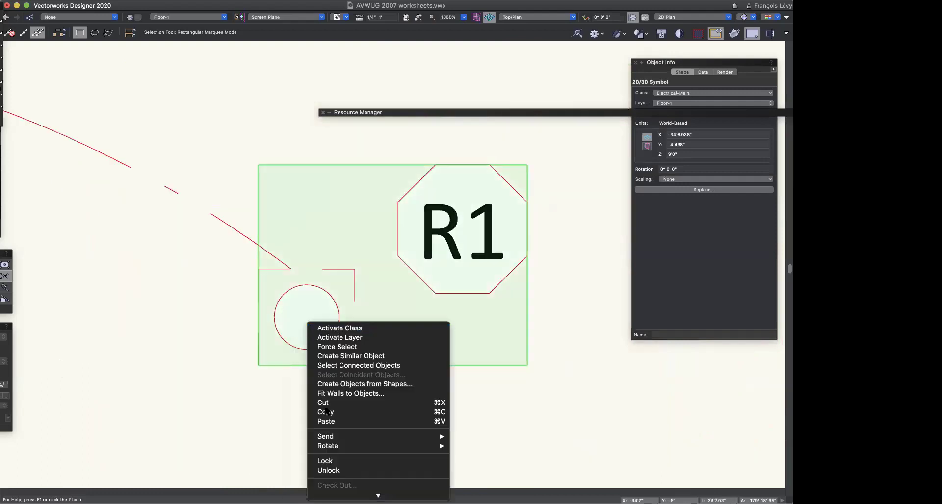
click(328, 410)
click(343, 273)
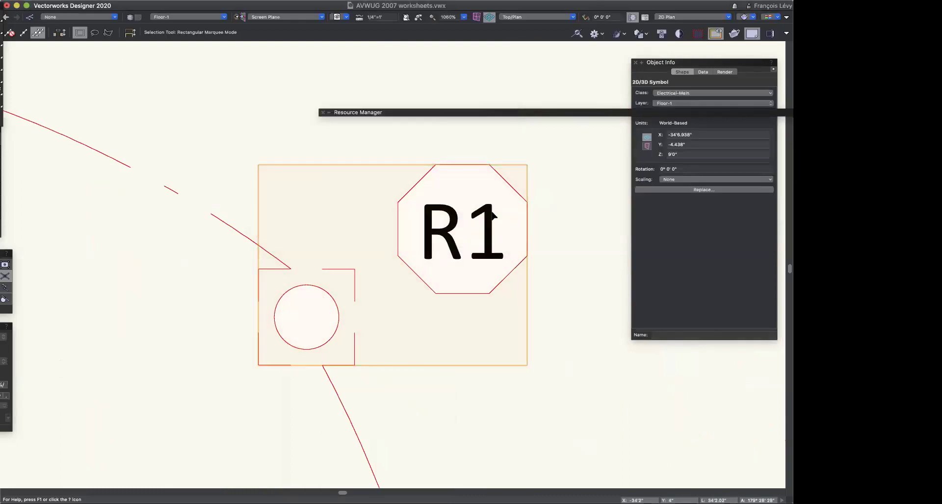
double_click(380, 164)
click(472, 214)
key(super+minus)
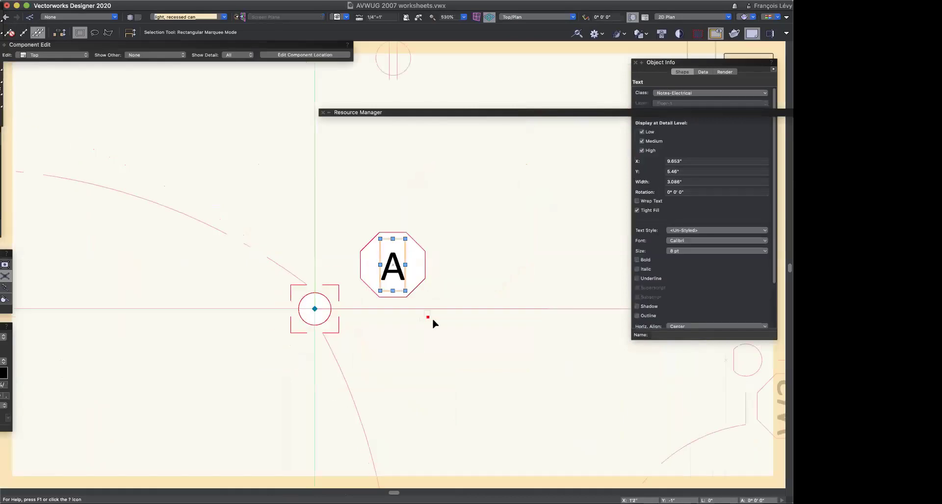
click(424, 349)
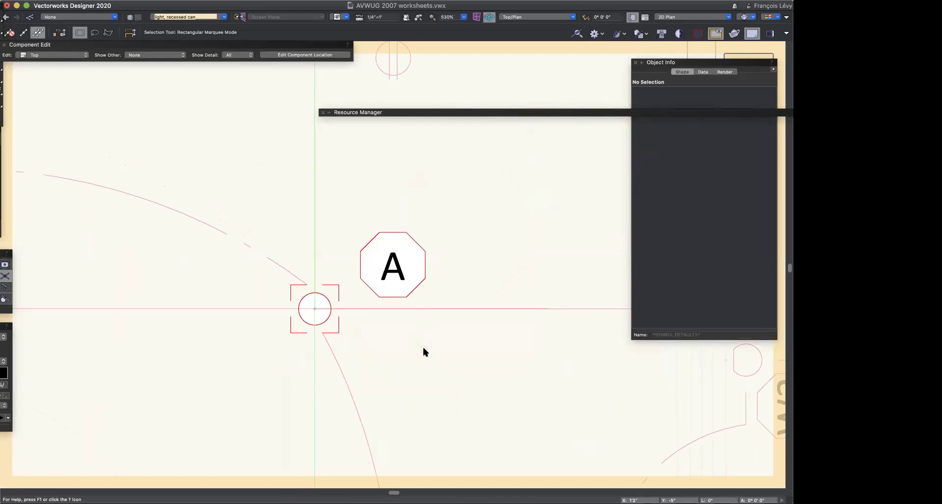
key(super+a)
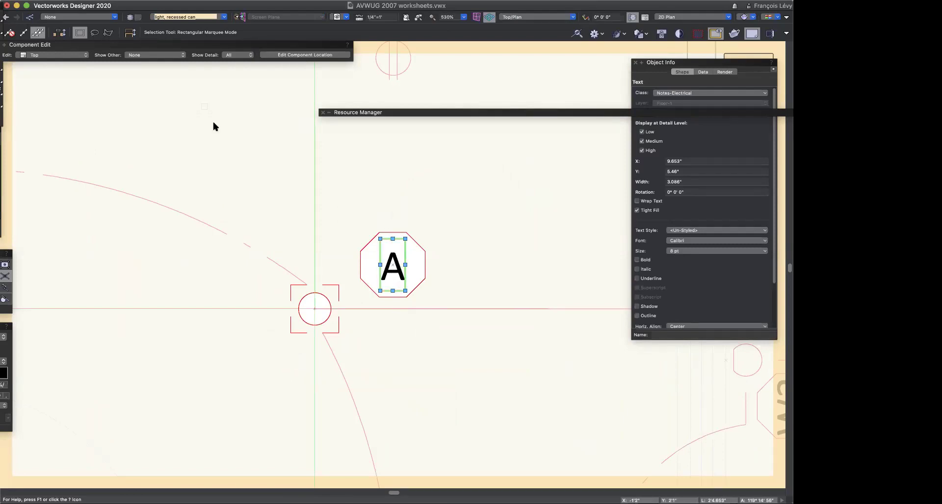
Step: Start Link Text to Record for the tag letter, review the Light Fixture Record fields including Key, and cancel without changes
click(131, 1)
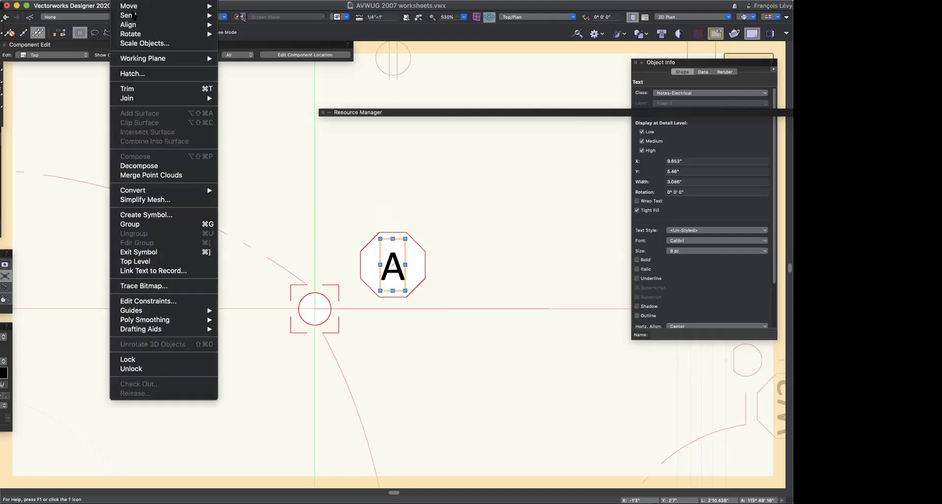
click(135, 271)
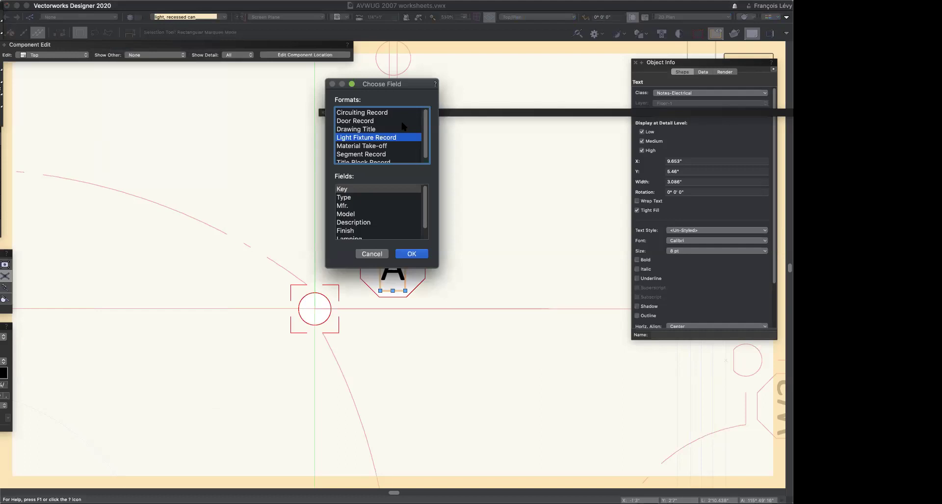
scroll(401, 138, down, 1)
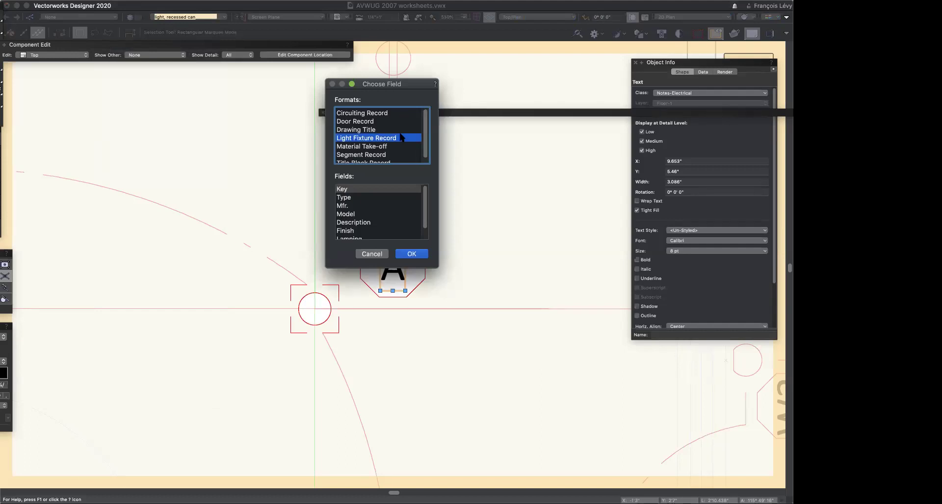
scroll(401, 138, up, 1)
scroll(401, 137, down, 1)
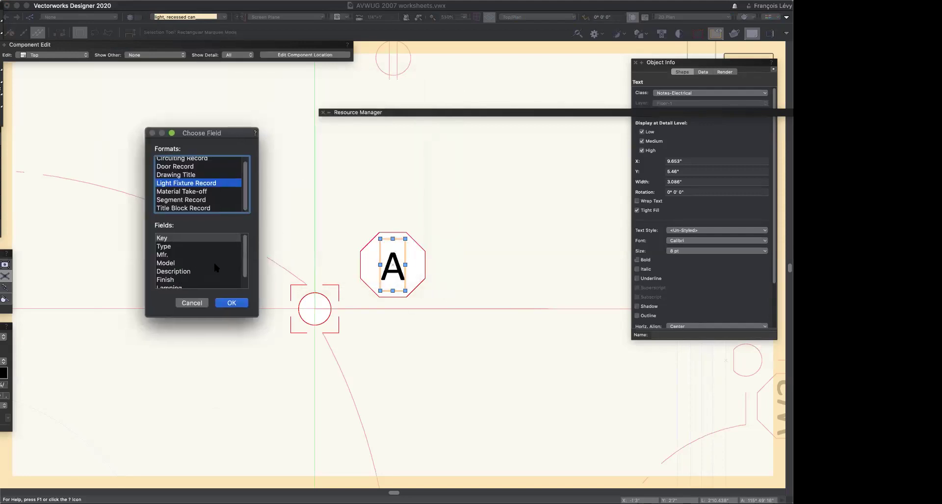
scroll(214, 268, down, 2)
scroll(215, 268, up, 2)
click(200, 305)
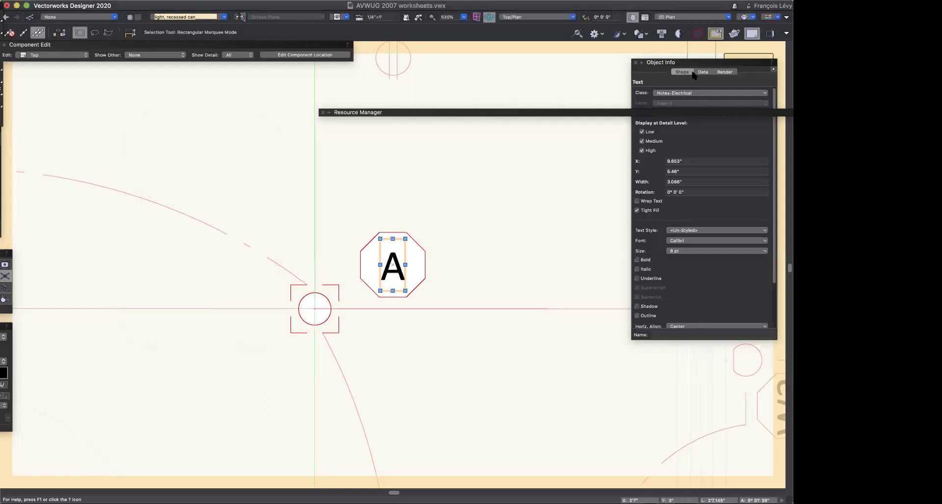
Step: Exit the symbol and display the Light Fixture Record data attached to the recessed can
double_click(704, 63)
click(760, 74)
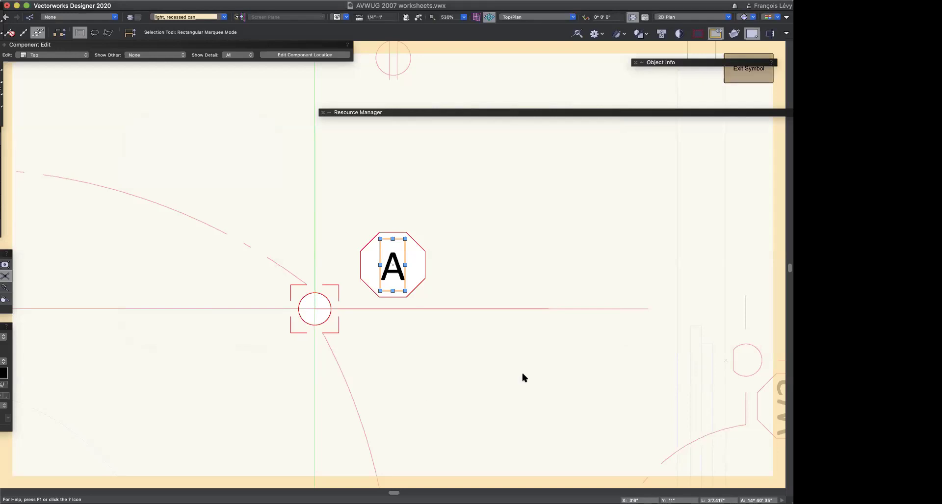
double_click(677, 63)
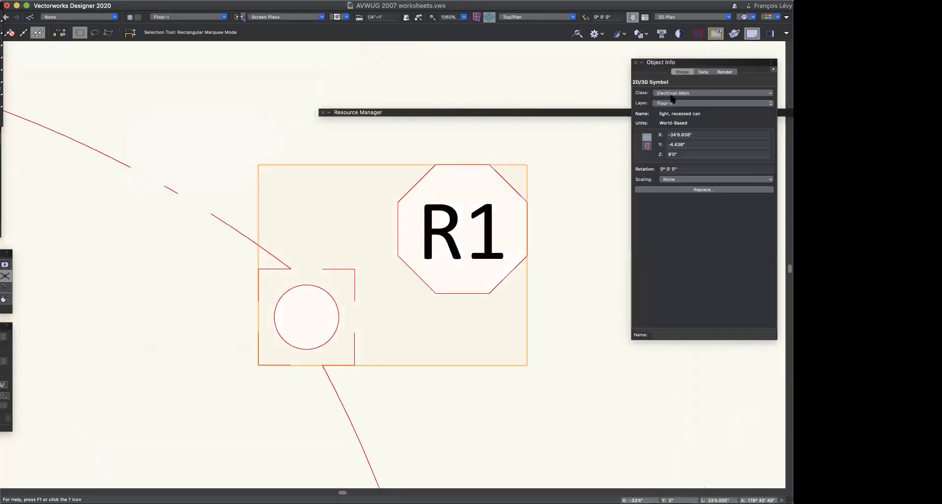
click(702, 72)
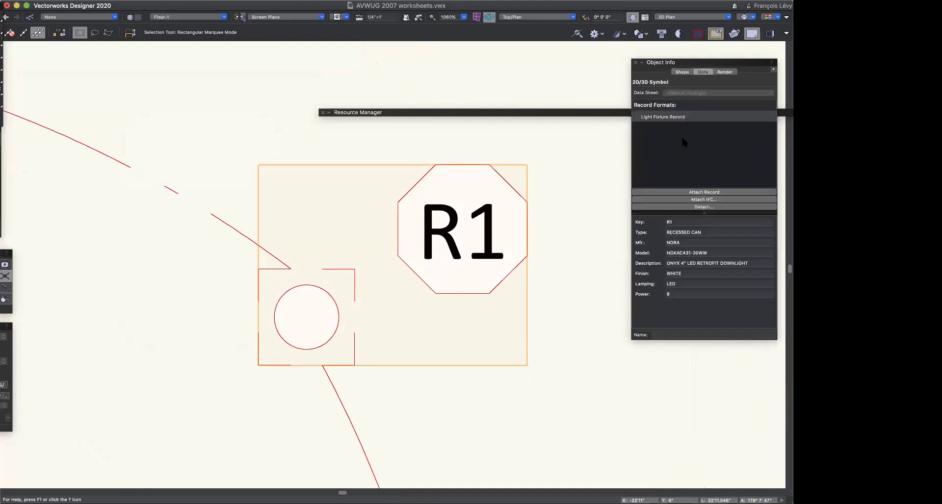
Step: Try the Key values R2 and R3 on the recessed can's record, and set the Key back to R1
click(681, 224)
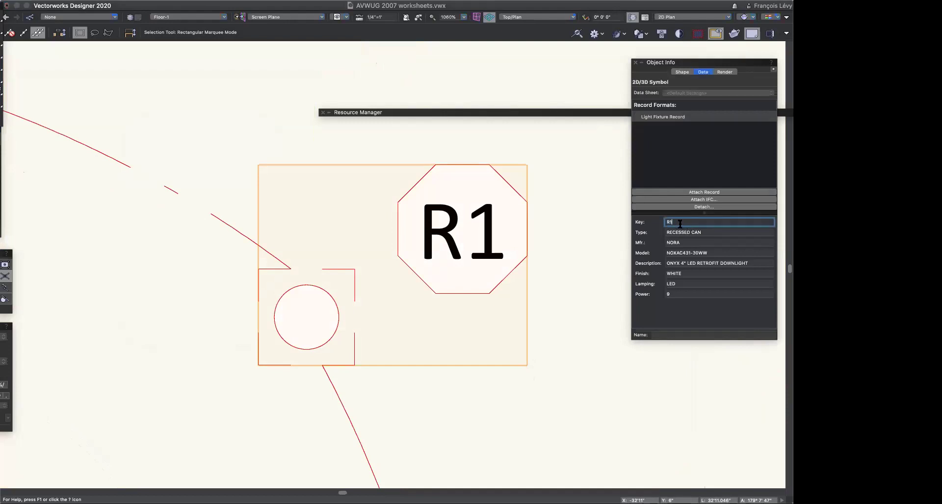
key(BackSpace)
text(2)
key(Return)
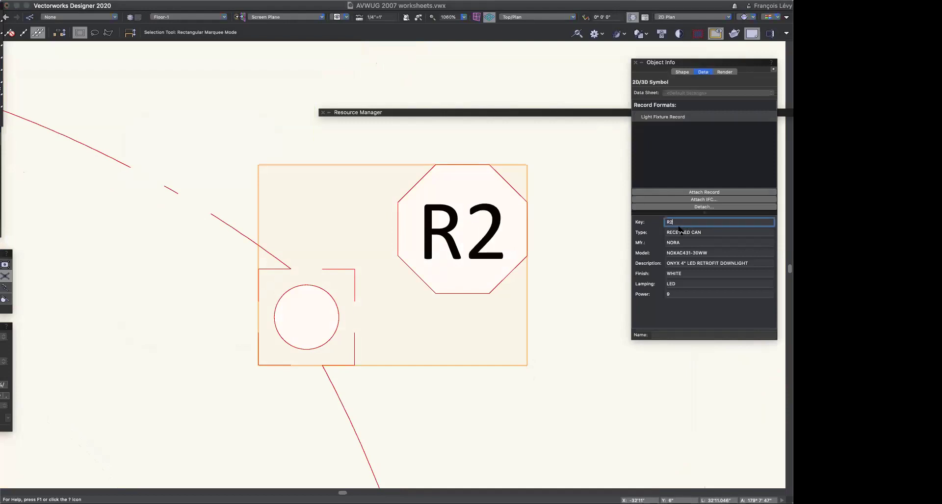
key(BackSpace)
text(3)
key(Return)
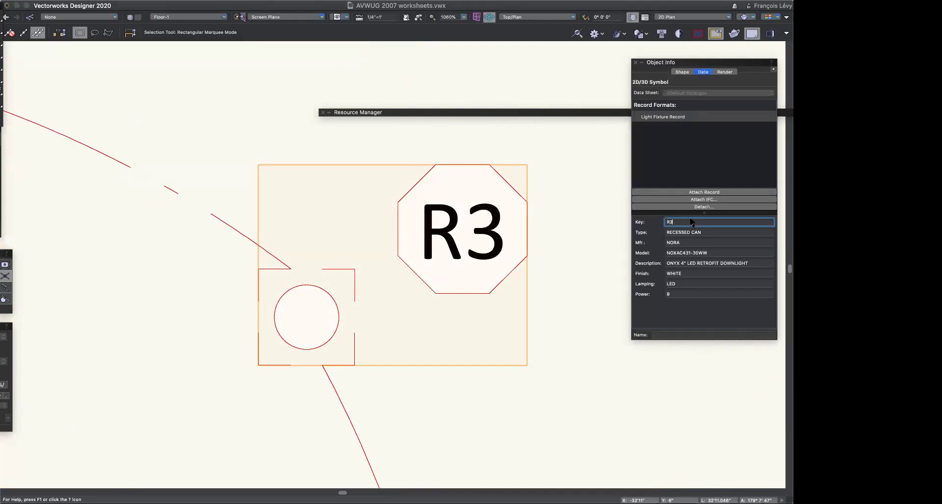
text(1)
key(Return)
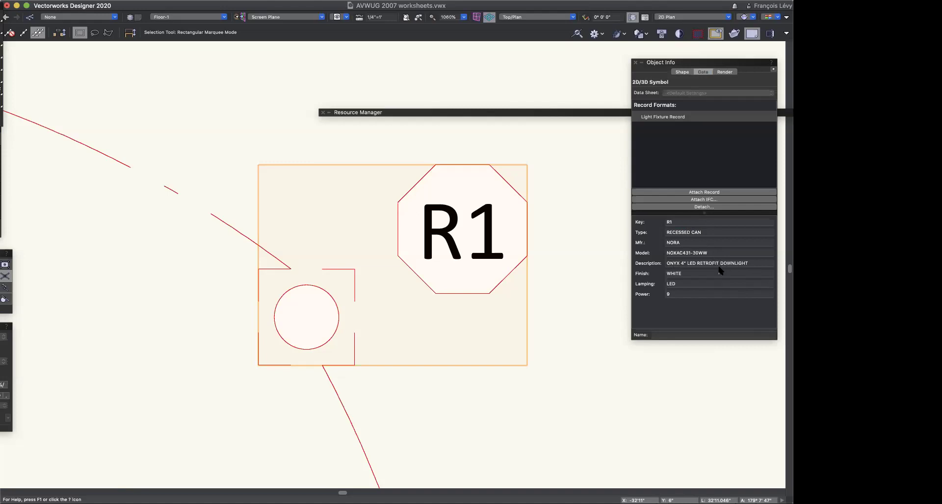
Step: Collapse the Object Info palette and select the W3 wall light in the closet on the floor plan
click(678, 293)
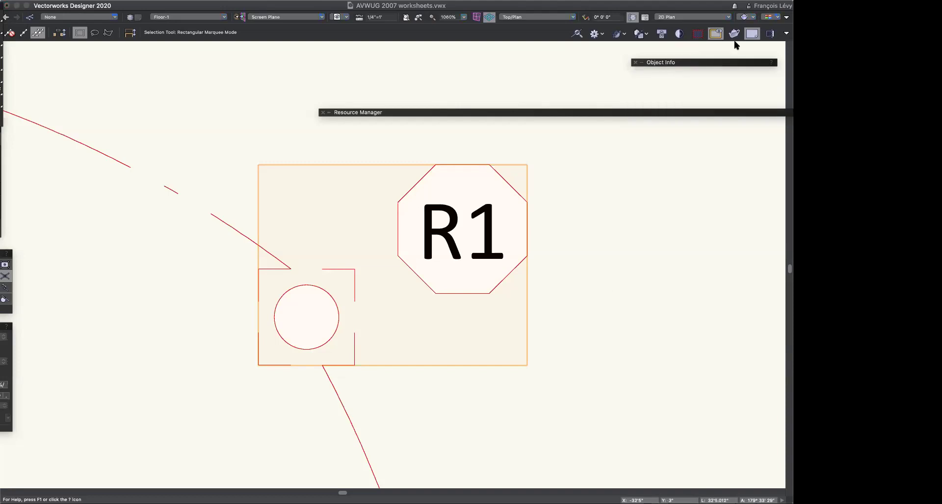
mouse_move(724, 62)
mouse_move(751, 67)
key(super+minus)
key(super+minus)
key(super+minus)
click(503, 300)
mouse_move(683, 63)
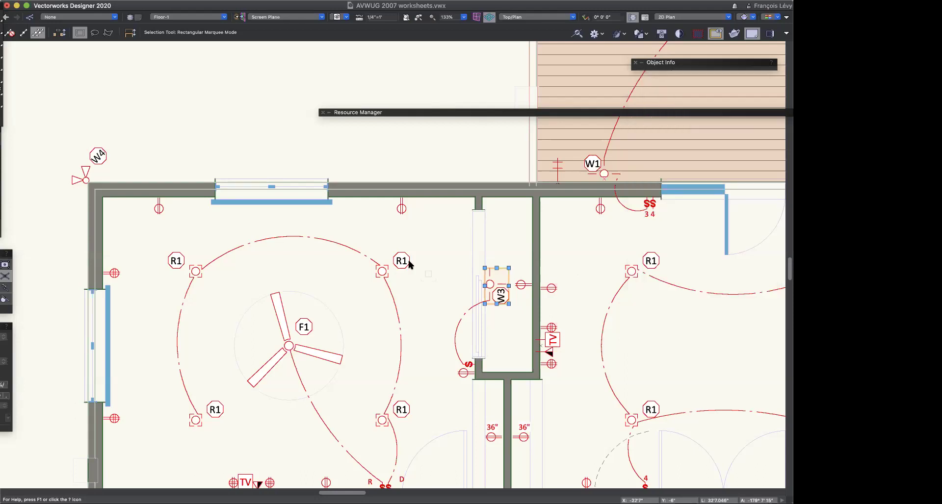
Step: Examine the tagged fixtures across the floor plan, including the recessed cans, fans and surface-mounted lights, and select the lower S1 light
click(411, 266)
click(495, 285)
scroll(494, 286, down, 10)
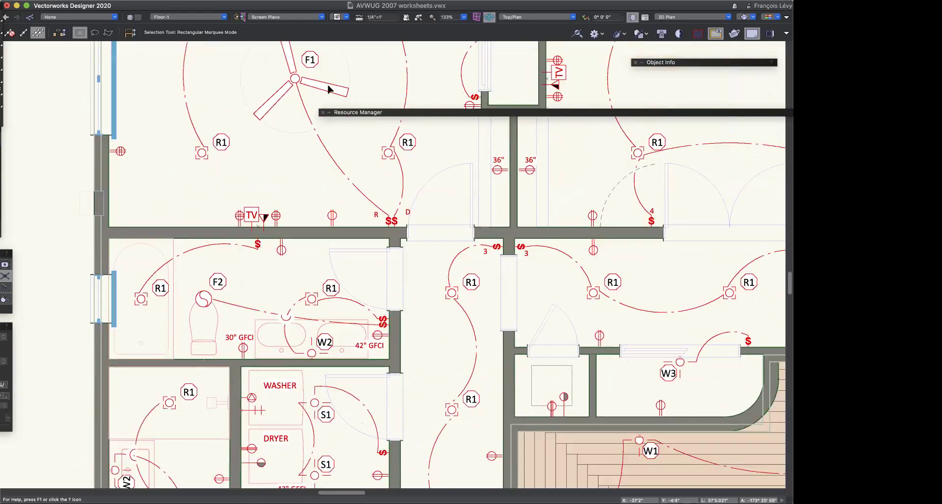
click(325, 103)
scroll(405, 239, down, 6)
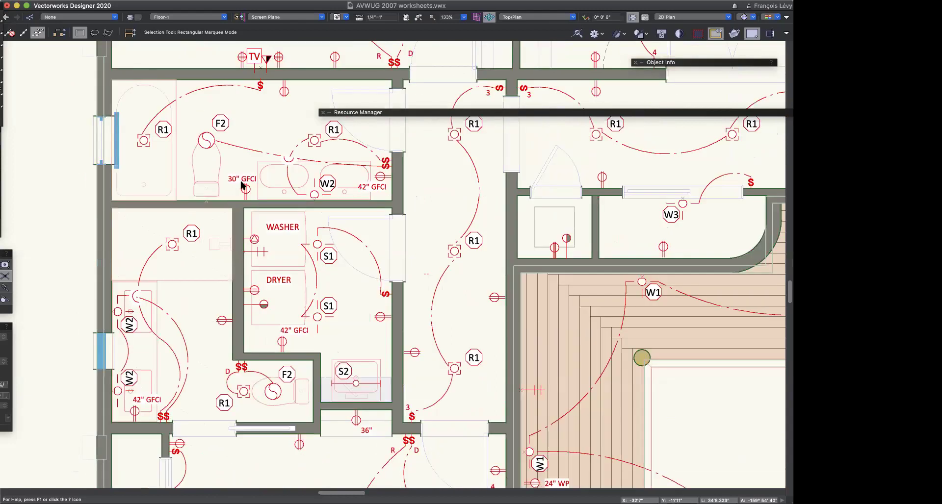
click(209, 138)
scroll(343, 306, right, 2)
scroll(342, 307, down, 1)
click(273, 306)
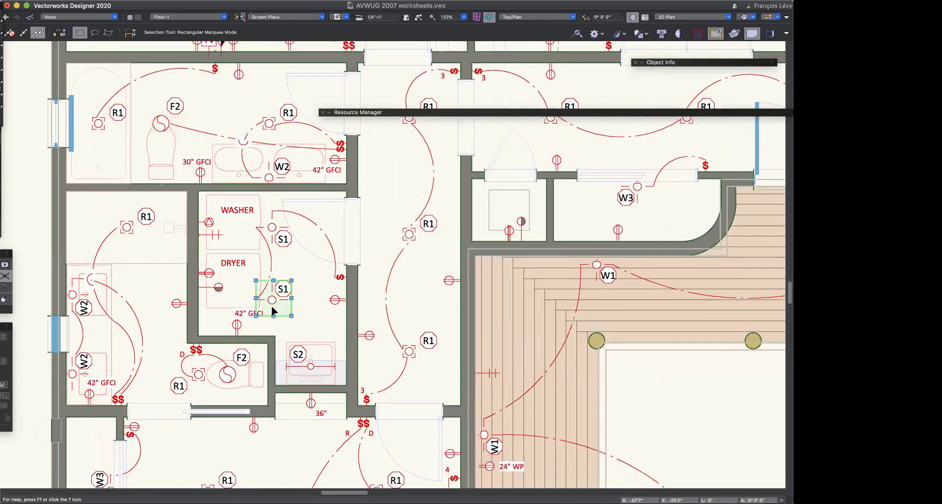
scroll(274, 311, right, 1)
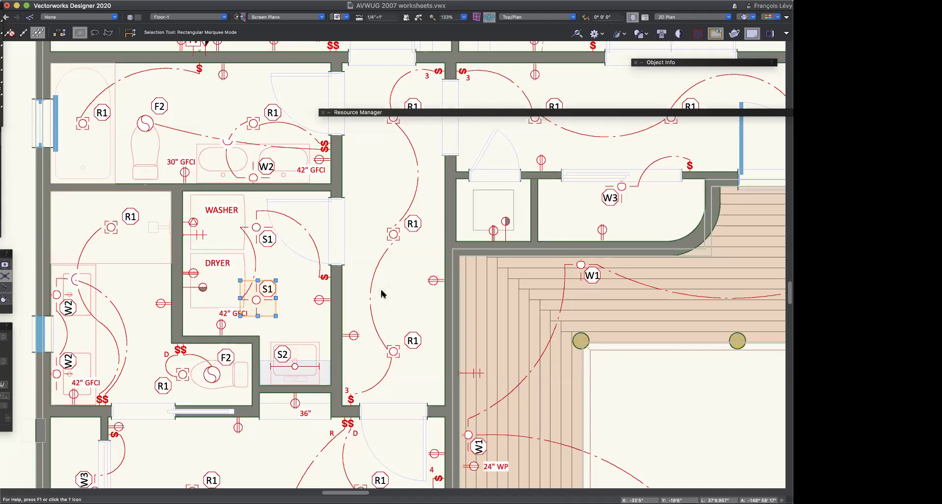
Step: Switch from the Floor-1 design layer to the sheet layer a5 [reflected ceiling plan]
key(super+4)
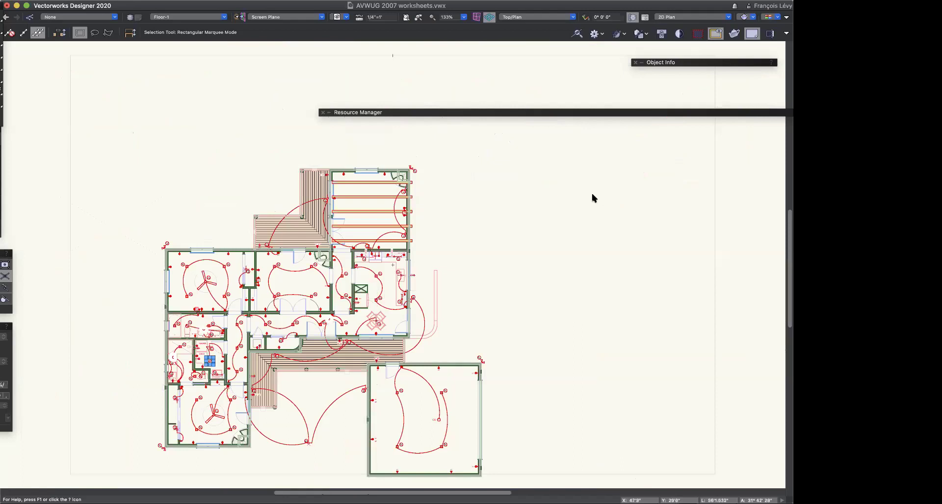
click(201, 17)
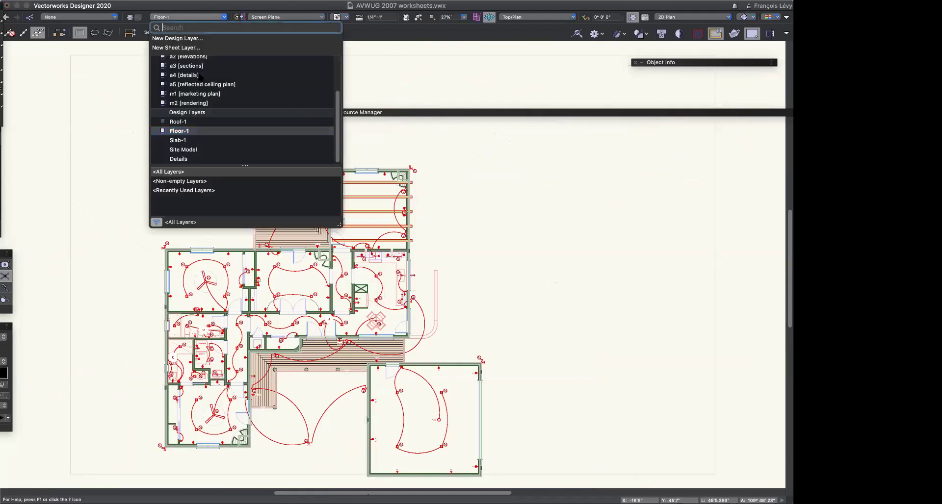
key(Escape)
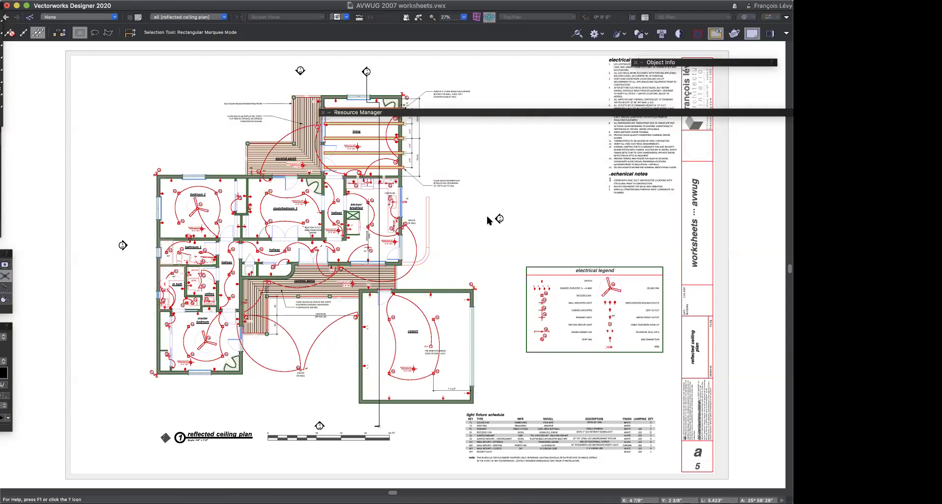
Step: Enter the light fixture schedule's group on the sheet and open its Lighting Schedule worksheet
click(506, 415)
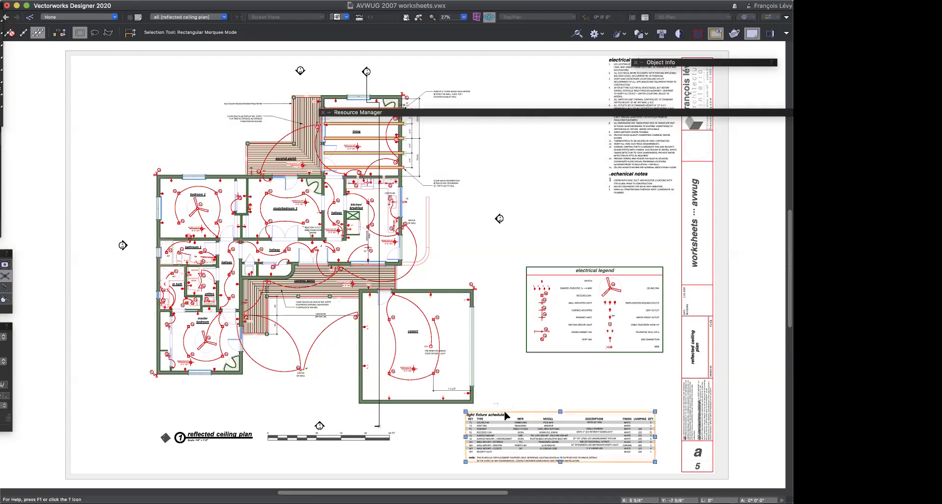
double_click(506, 415)
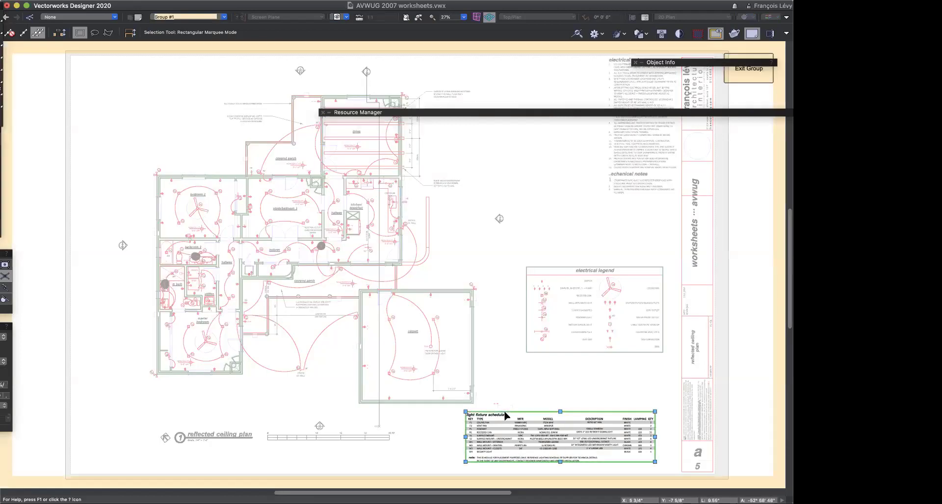
key(super+4)
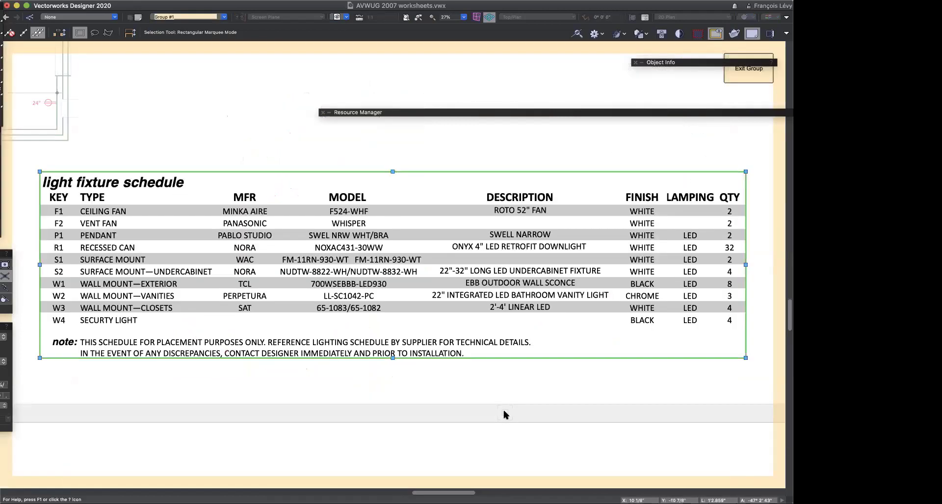
double_click(436, 191)
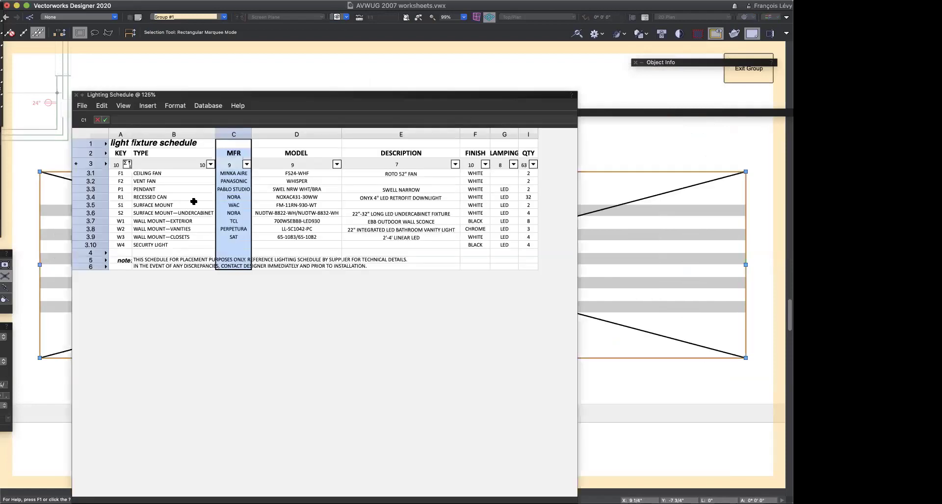
Step: Open the criteria of the worksheet's database row 3, review the Light Fixture Record condition, and cancel without changes
click(124, 106)
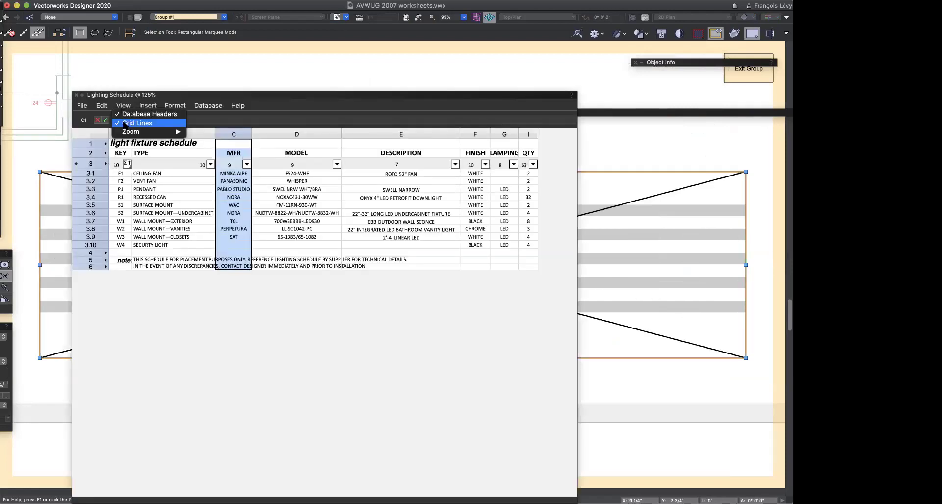
click(127, 115)
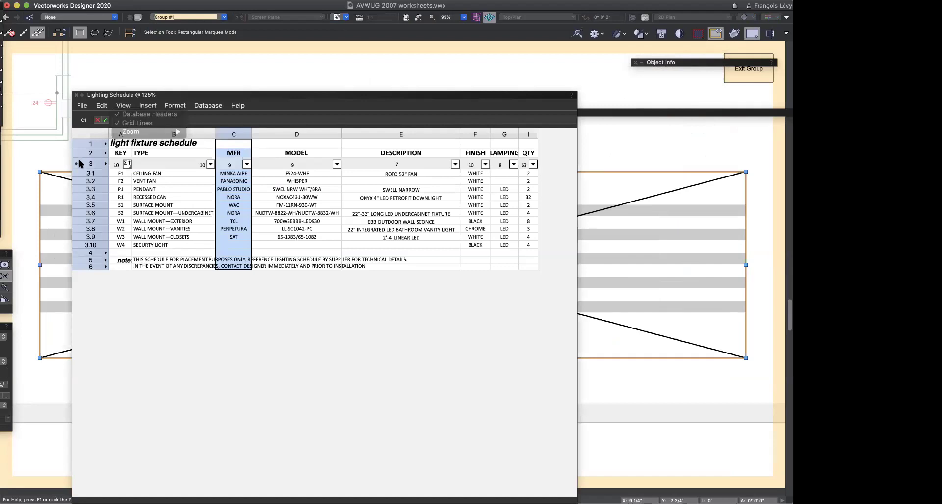
click(90, 163)
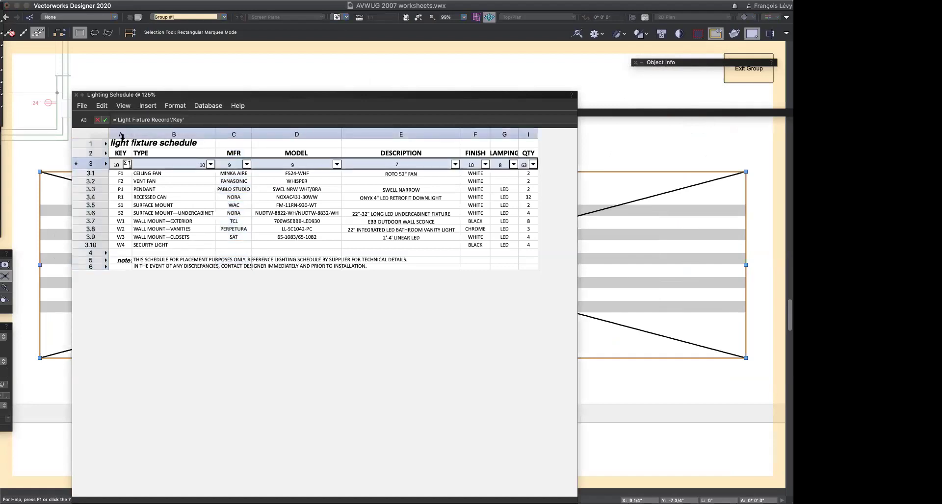
right_click(98, 166)
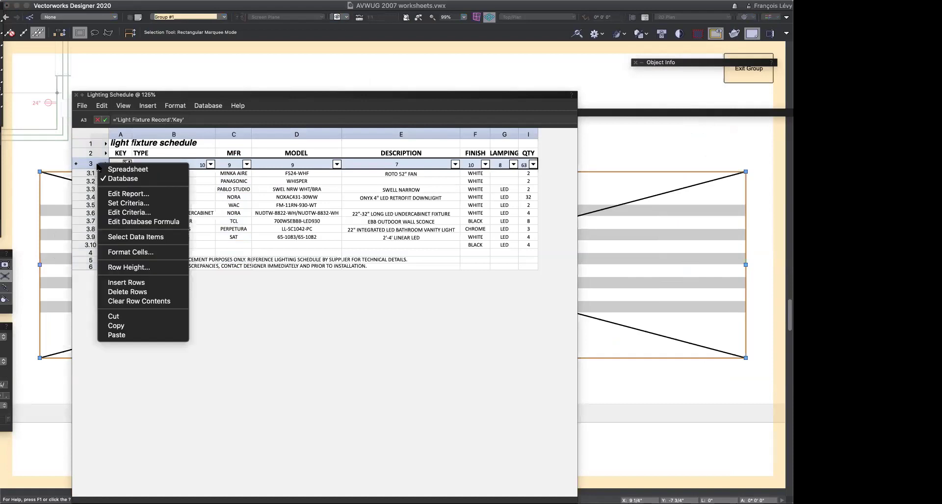
click(104, 212)
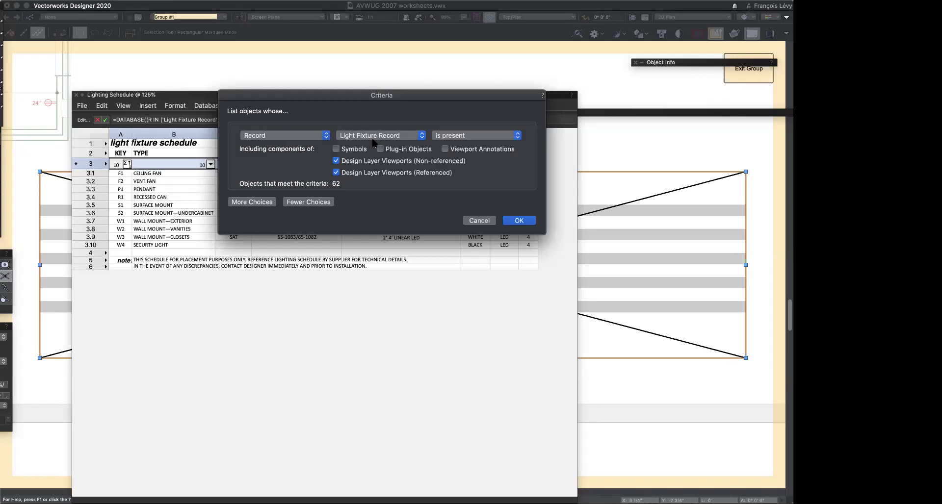
click(410, 138)
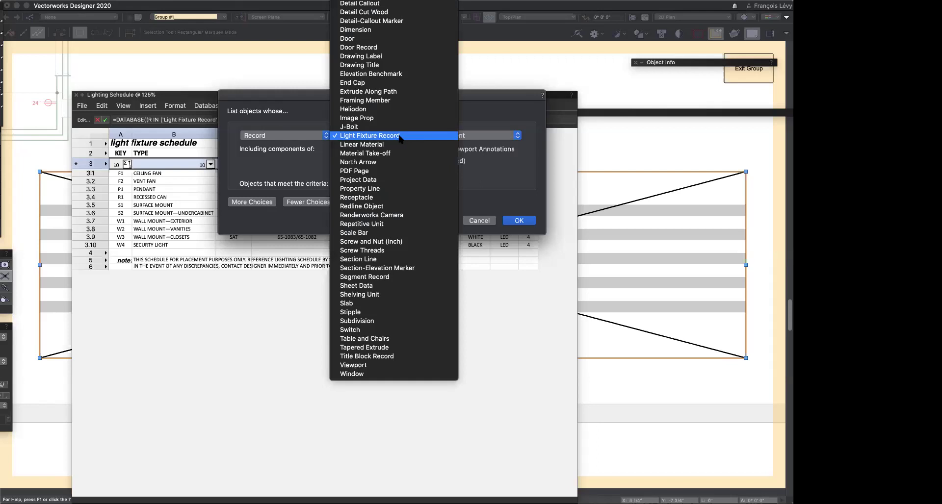
click(400, 138)
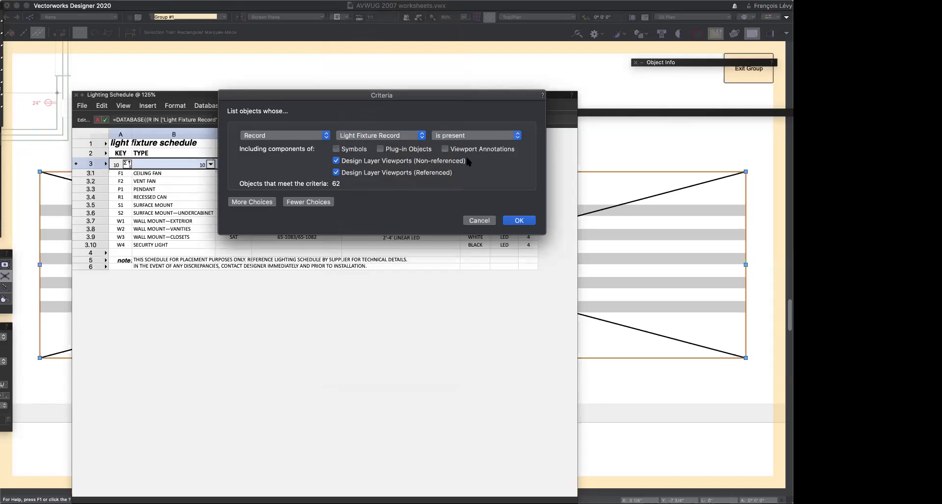
click(480, 221)
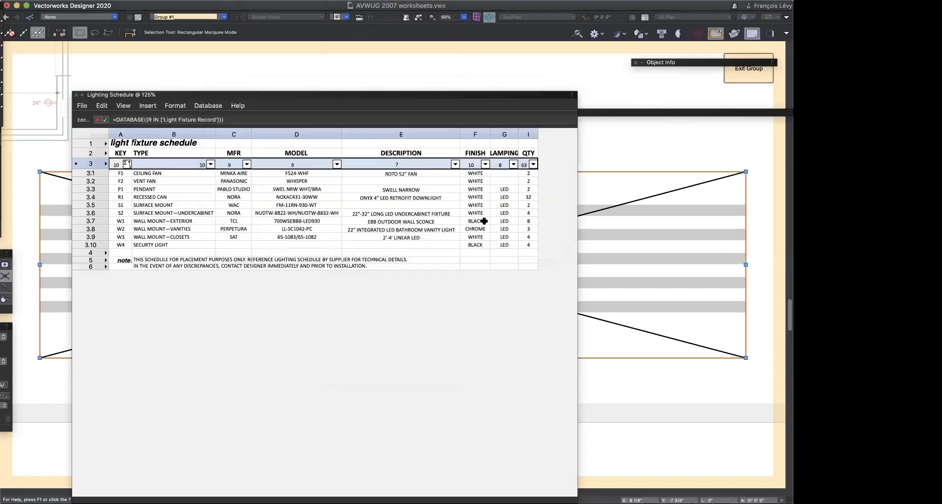
Step: Exit the schedule's group and collapse the Lighting Schedule worksheet window
click(738, 76)
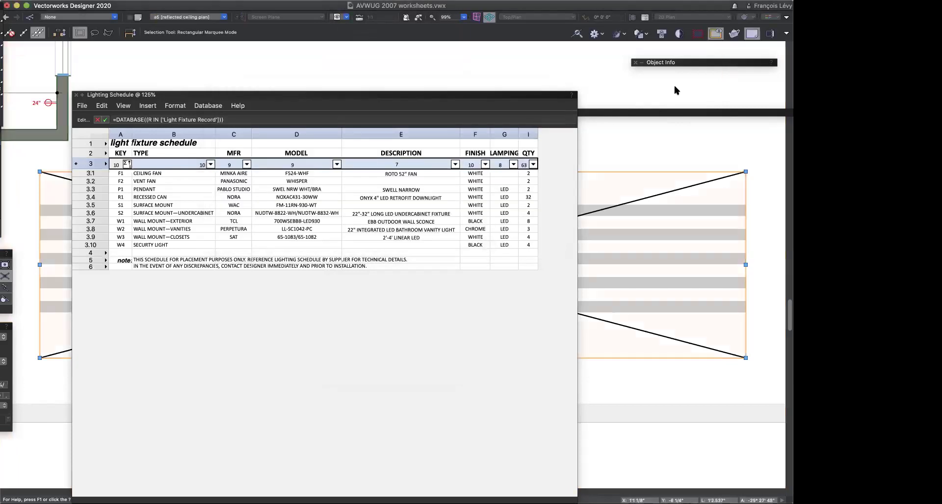
double_click(91, 94)
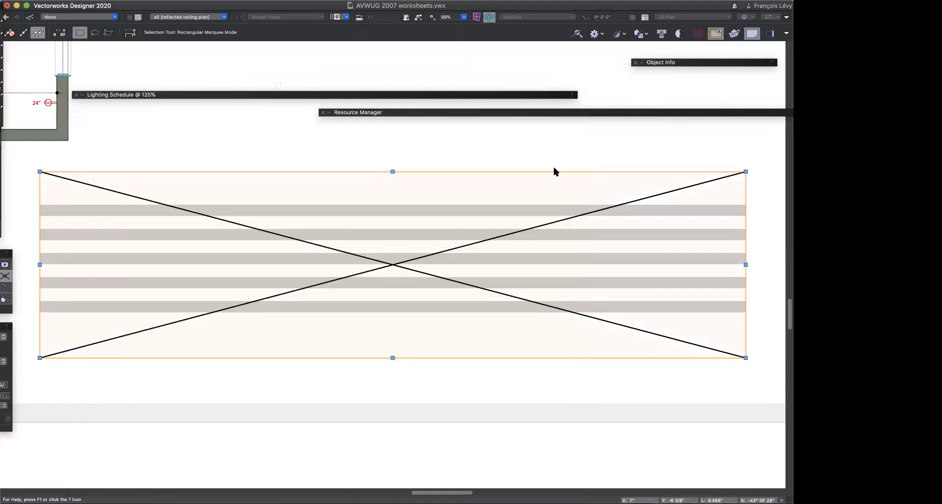
Step: Enter the reflected ceiling plan viewport's annotations and open the electrical legend symbol for editing
key(ctrl+4)
double_click(546, 309)
click(436, 290)
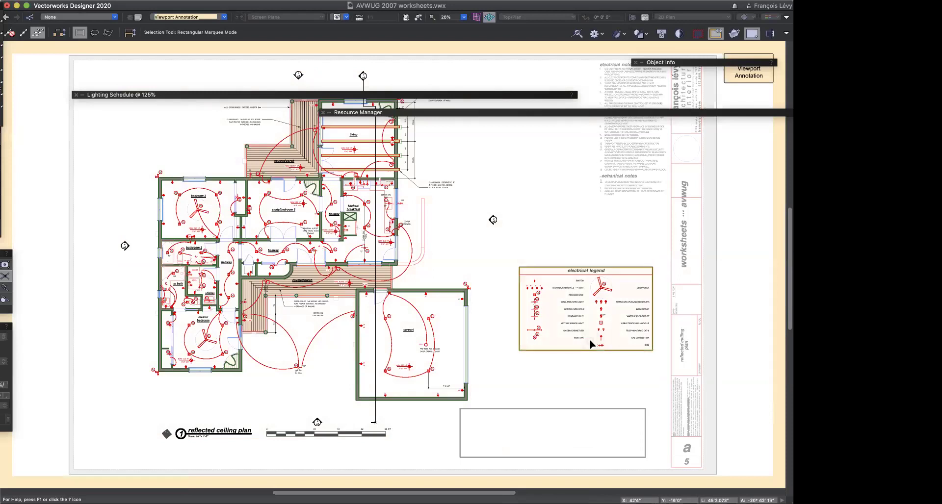
scroll(591, 345, up, 5)
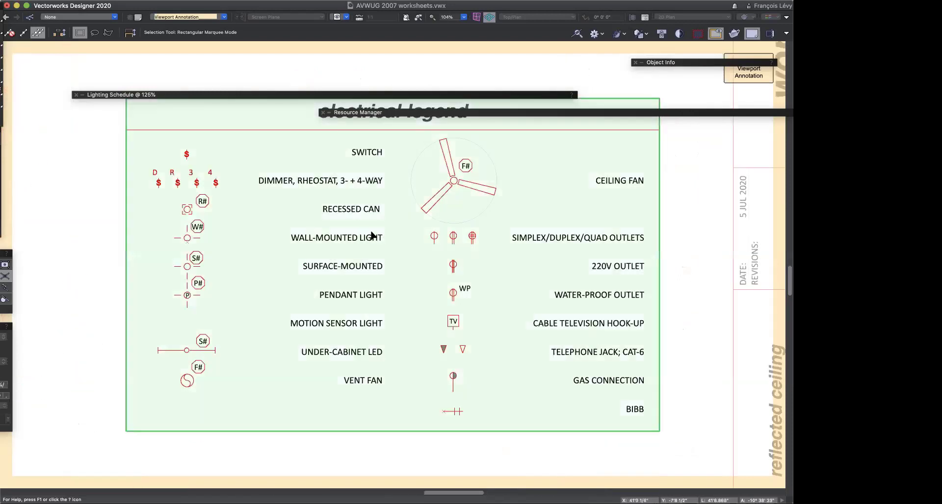
double_click(370, 237)
click(474, 212)
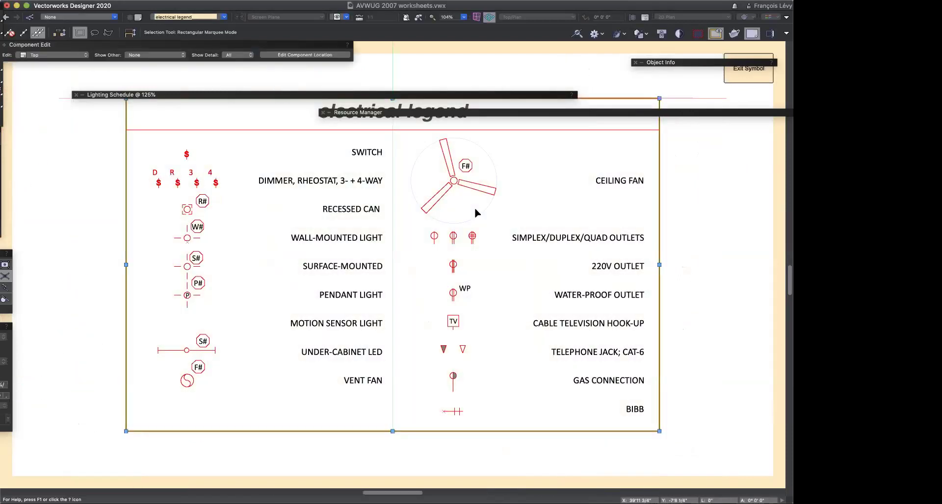
Step: Examine the legend's tagged symbols, selecting the surface-mounted light, under-cabinet LED, vent fan and ceiling fan
click(201, 226)
click(194, 257)
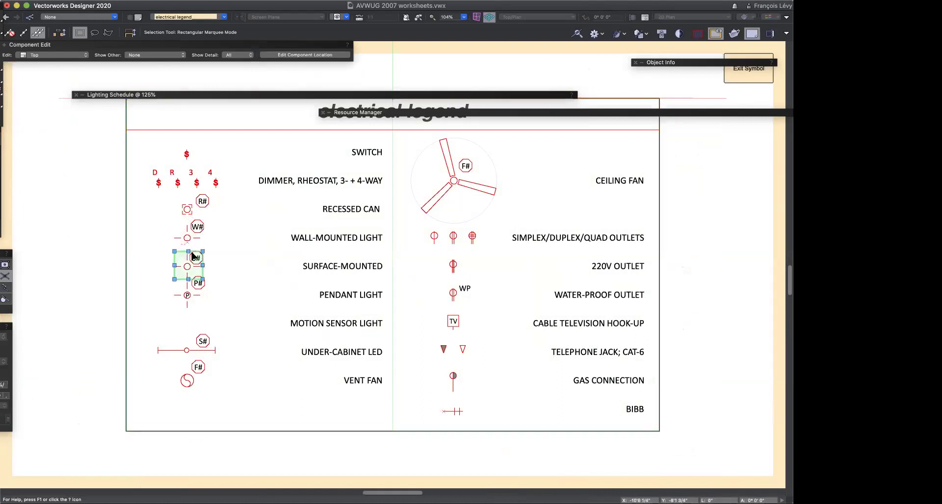
click(202, 342)
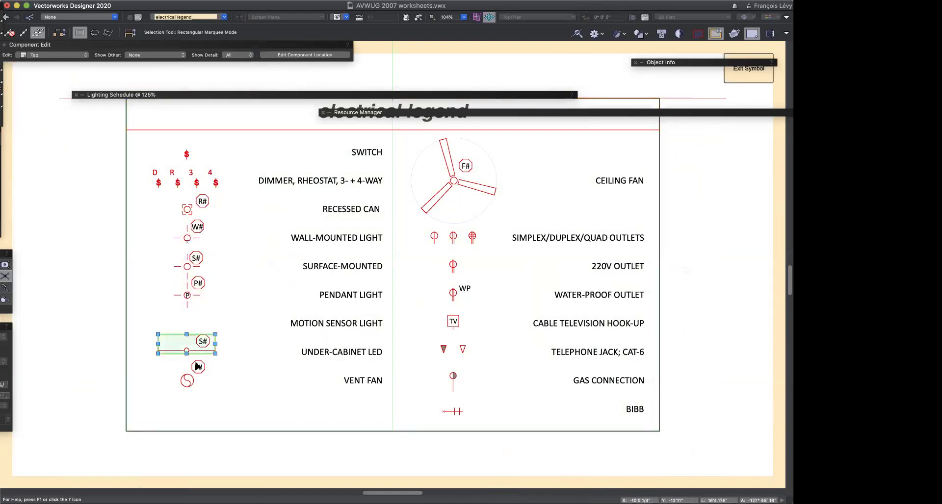
click(186, 386)
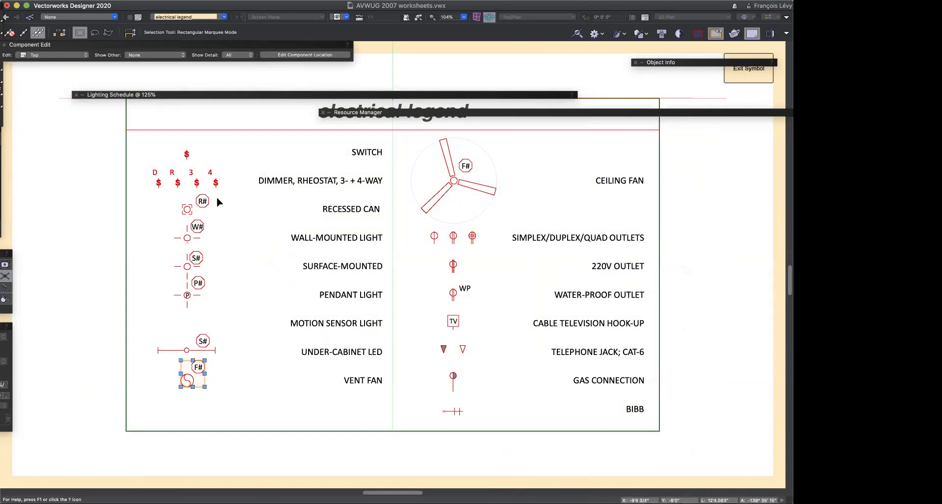
click(475, 184)
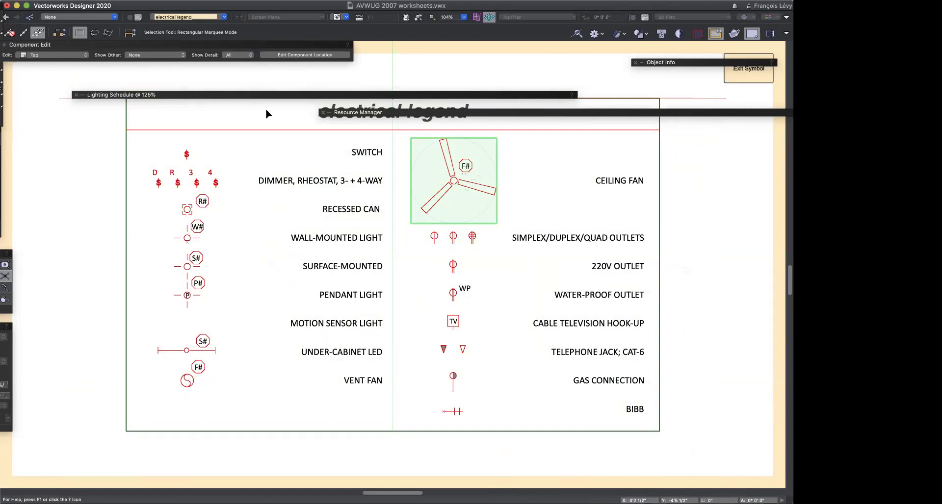
Step: Review the criteria options of the Lighting Schedule worksheet's database row 3, including components within symbols, and cancel without changes
mouse_move(241, 95)
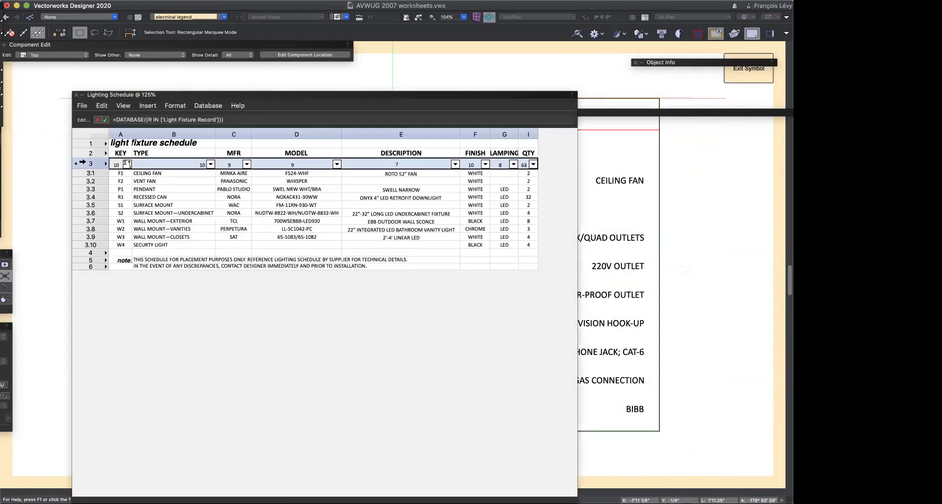
right_click(84, 163)
click(96, 211)
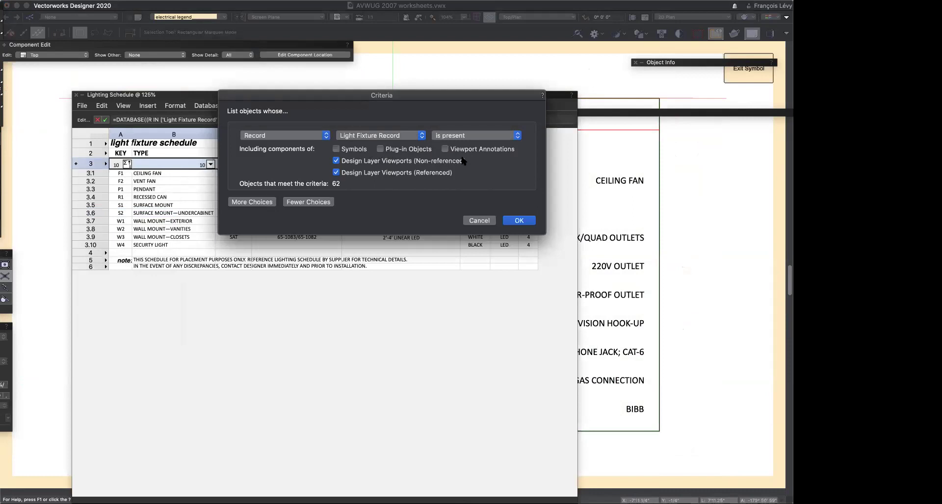
click(485, 220)
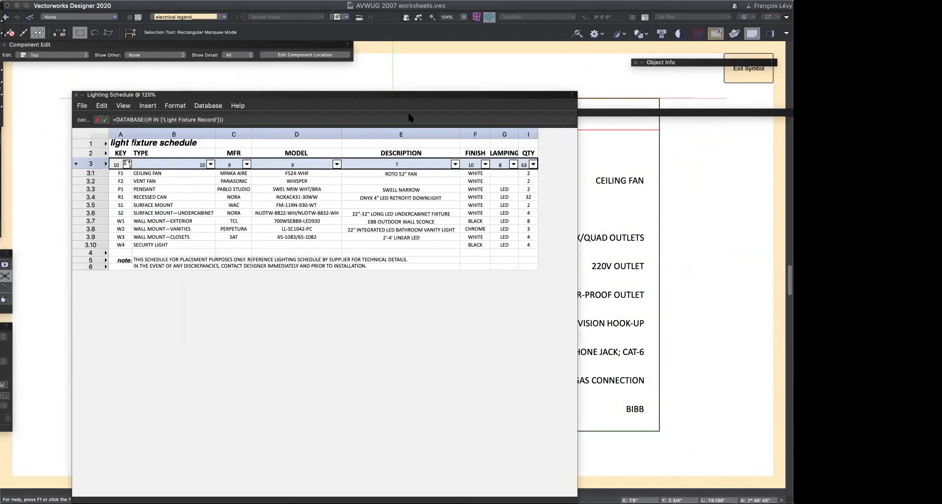
Step: Inspect the ceiling fan's type, and the recessed can's key, type, manufacturer, model and description in the Lighting Schedule
click(181, 175)
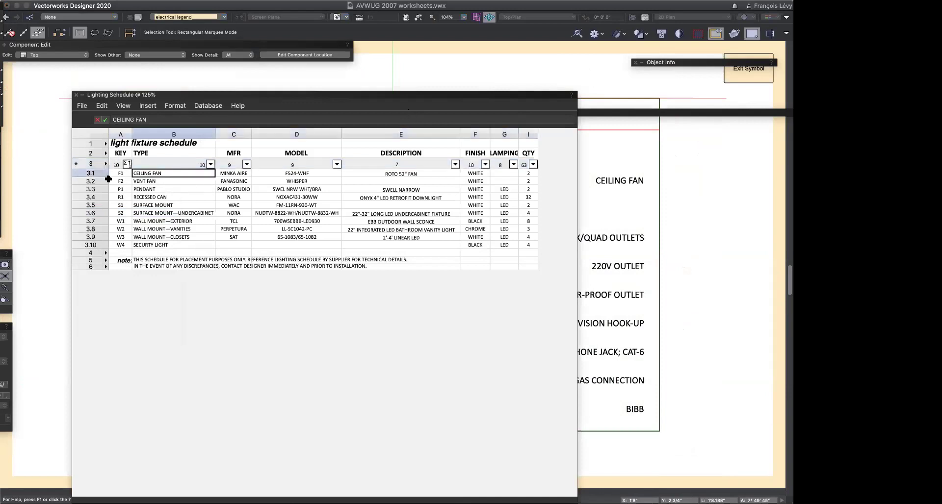
click(122, 197)
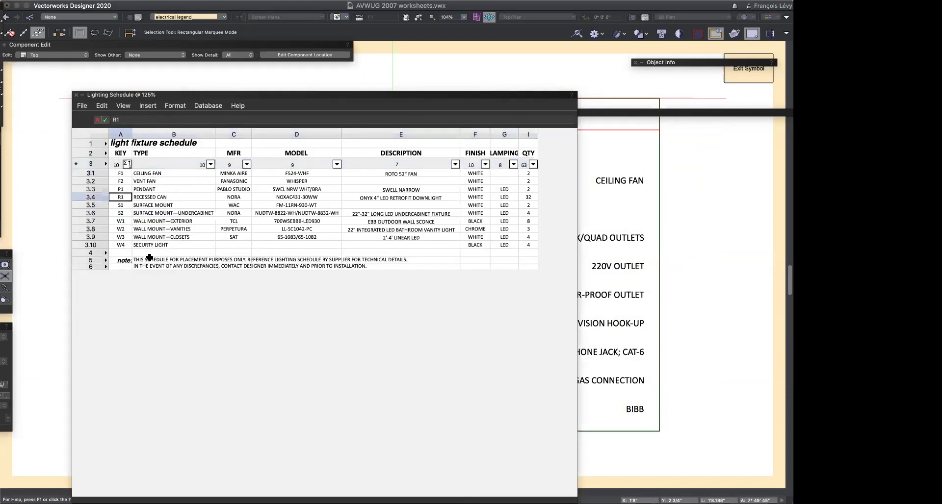
click(161, 198)
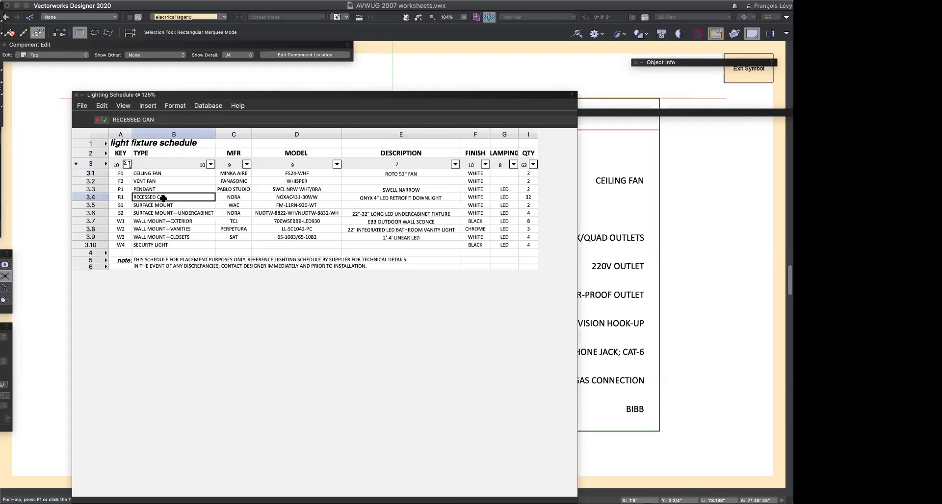
click(245, 197)
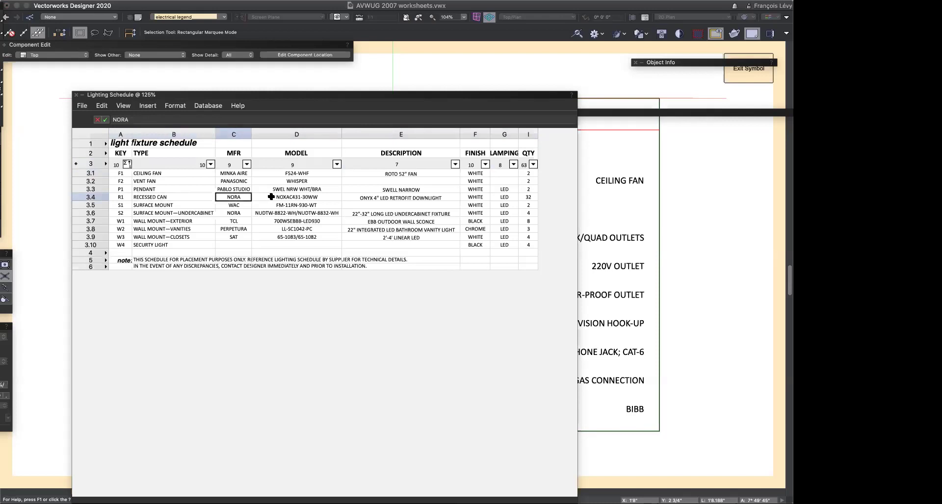
click(270, 196)
click(384, 198)
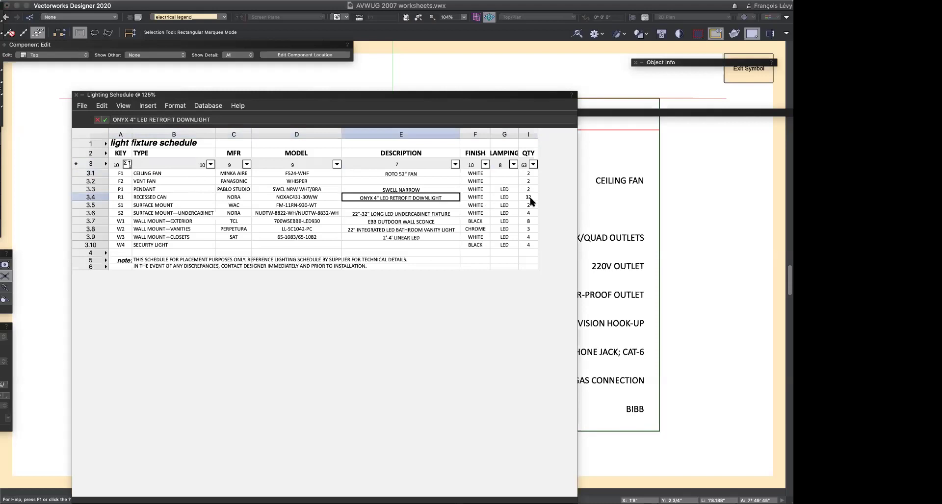
Step: Open the QTY formula in database row 3 of the Lighting Schedule and replace it with the cell reference I3
click(523, 165)
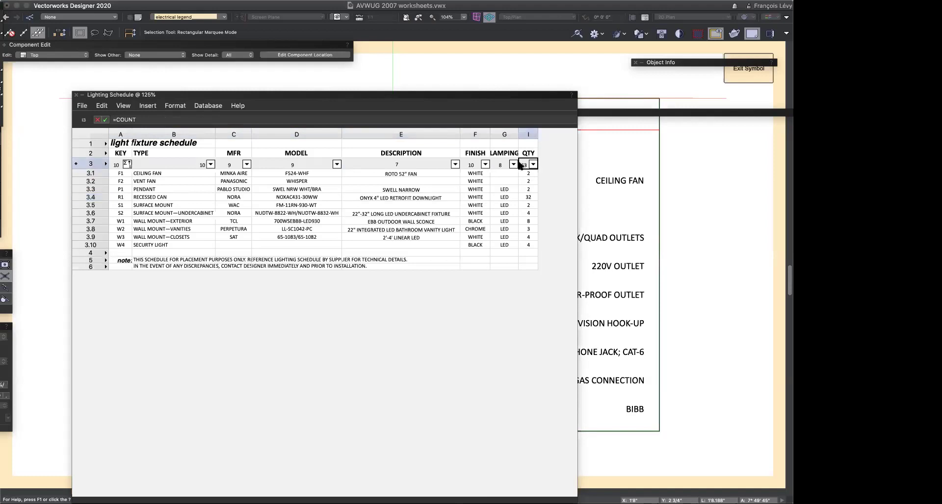
click(142, 122)
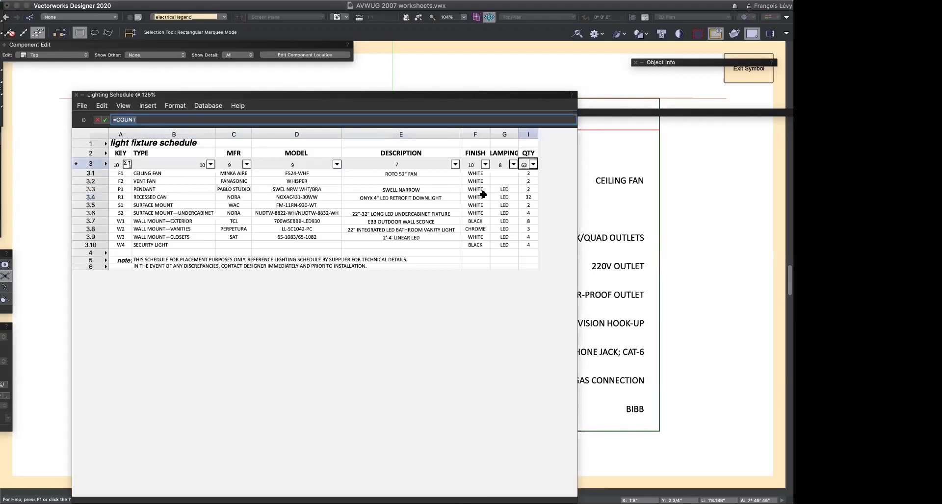
click(528, 198)
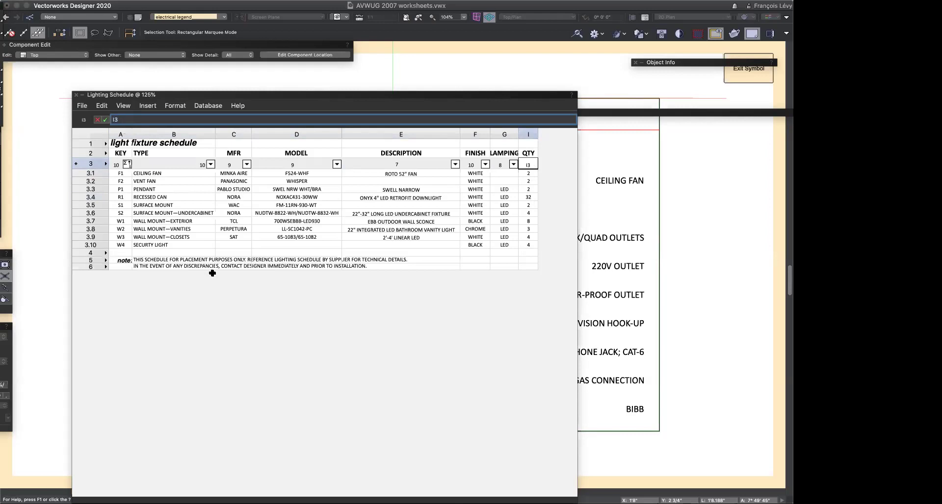
mouse_move(184, 96)
mouse_down()
mouse_move(443, 104)
mouse_move(327, 87)
mouse_up()
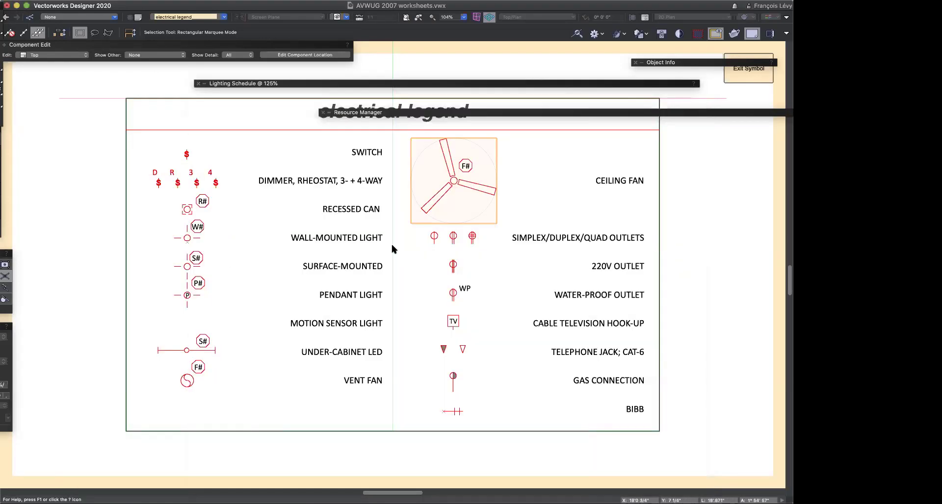
mouse_move(392, 84)
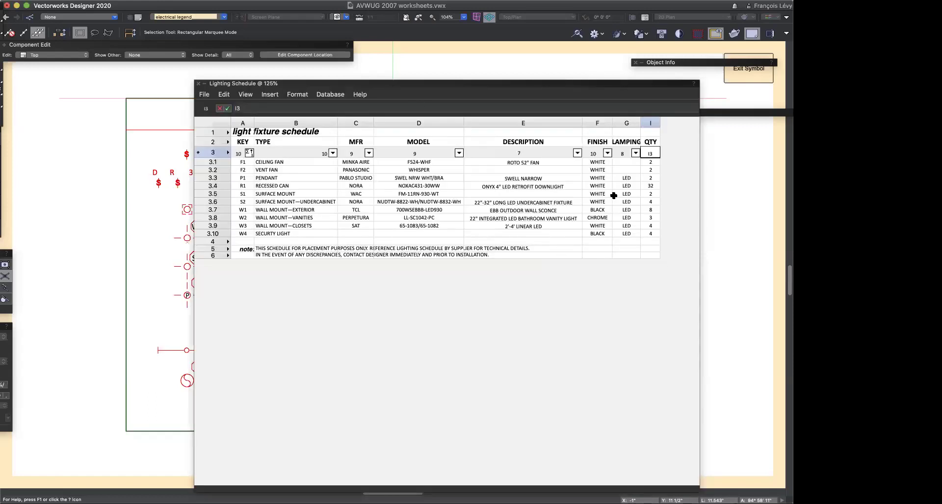
click(616, 194)
Step: Set the FINISH of the R1 recessed can in row 3.4 to CHROME and review that row's entries
click(599, 189)
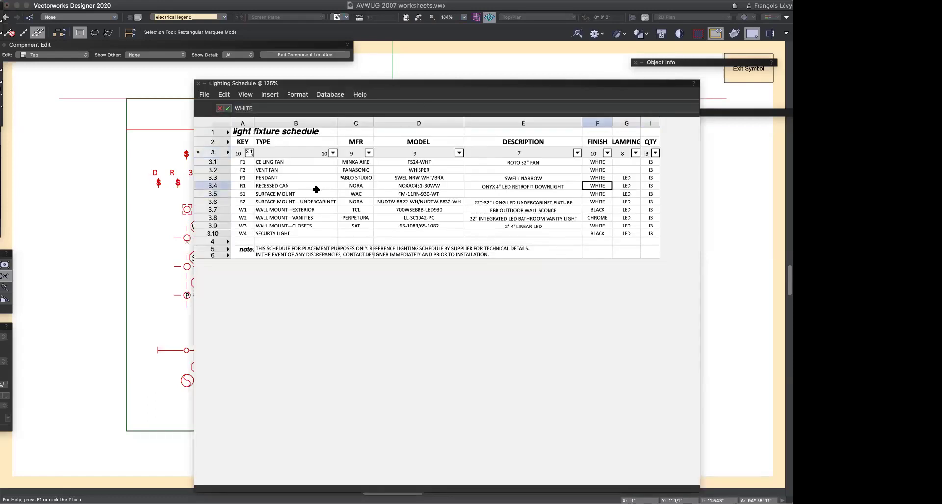
click(256, 109)
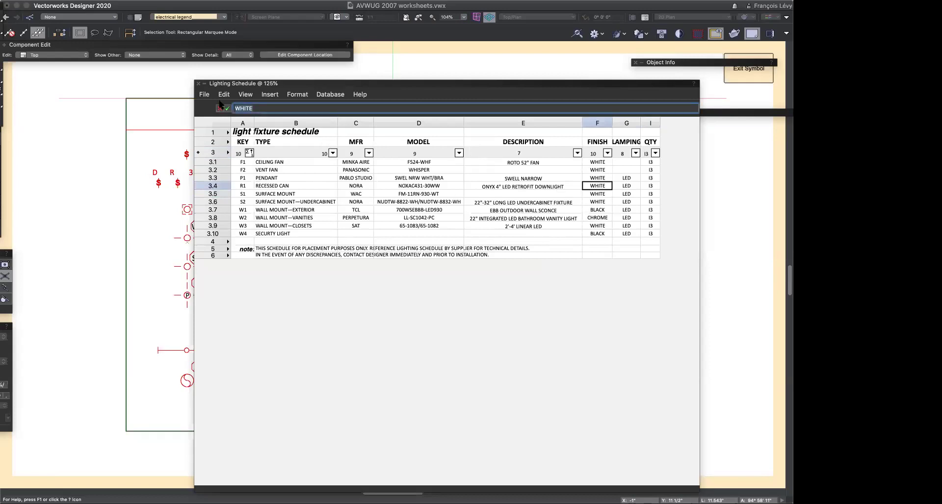
text(CHROME)
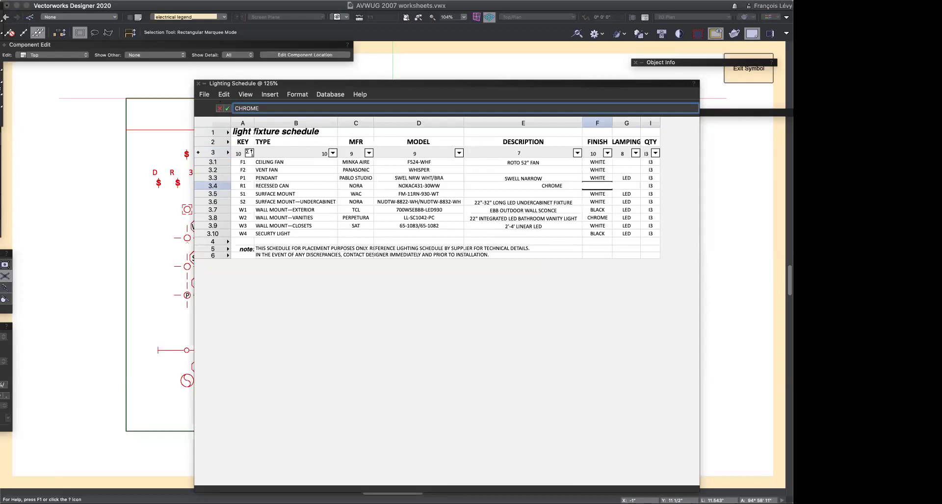
key(Return)
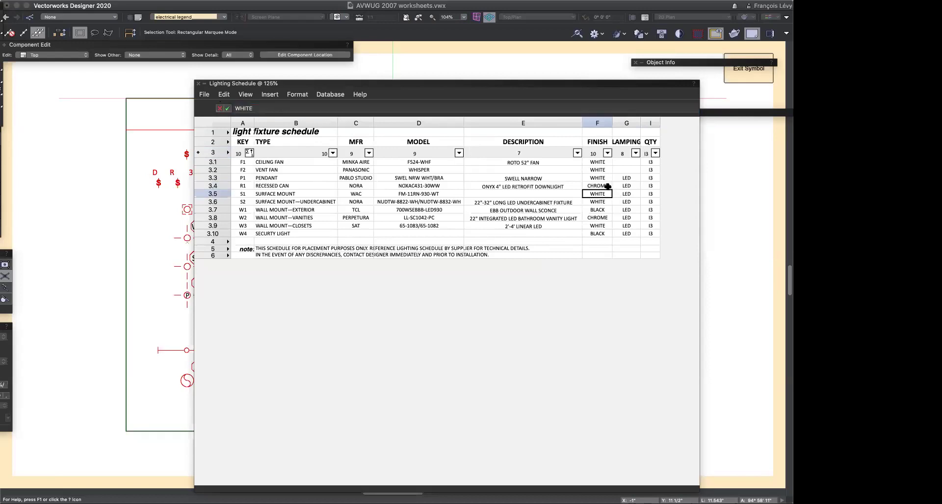
click(444, 186)
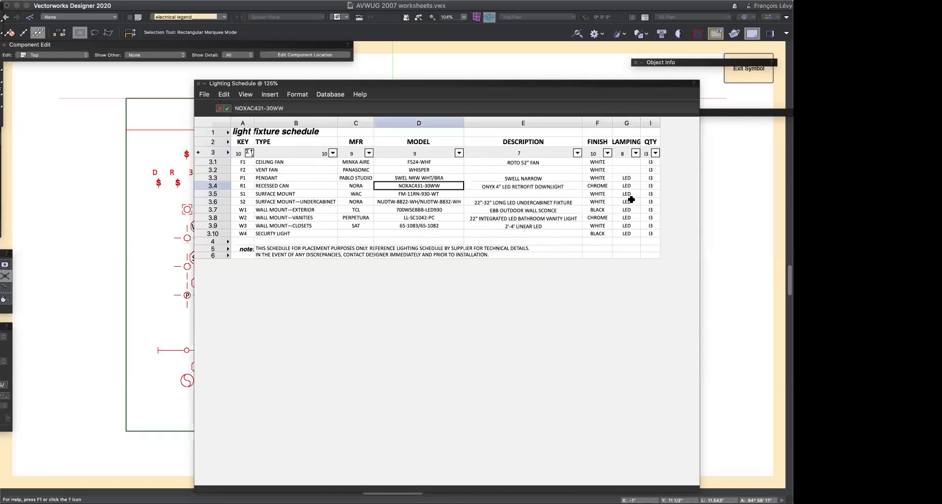
click(600, 187)
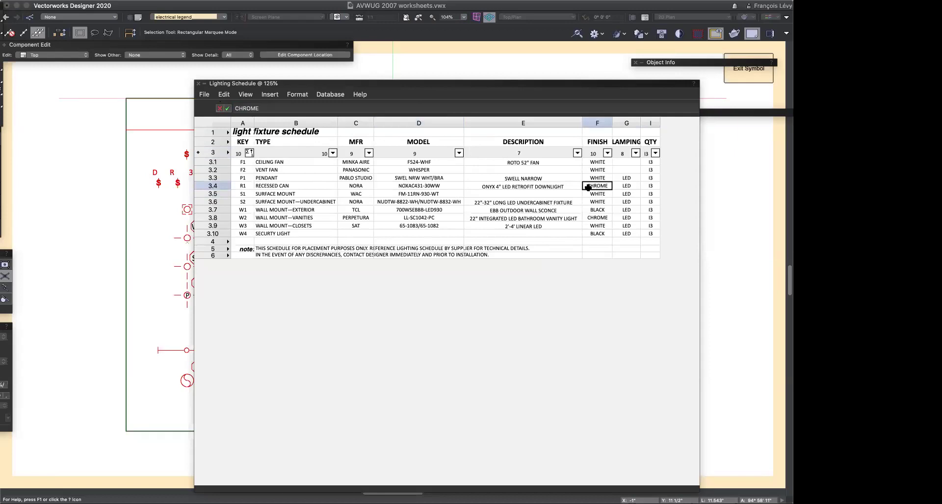
Step: Leave the worksheet and the electrical legend, and switch to the RCPWorking saved view of Floor-1
click(774, 126)
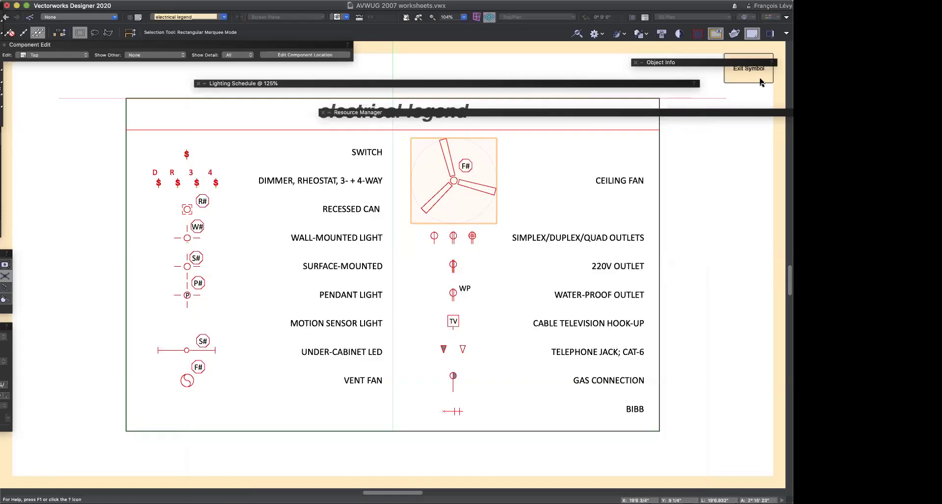
click(345, 16)
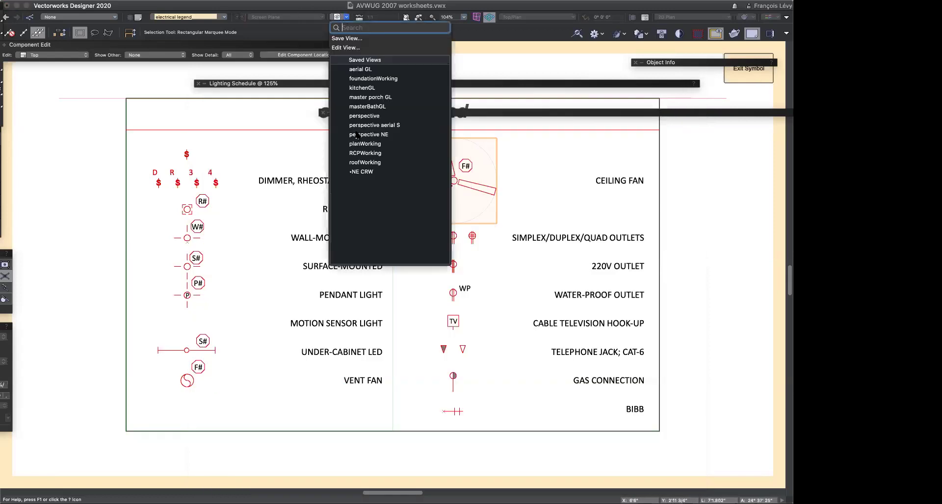
click(363, 161)
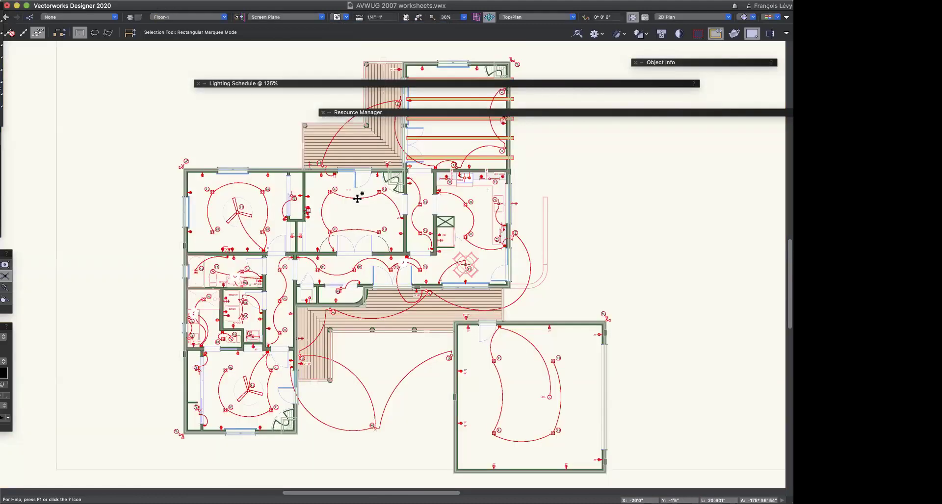
Step: Set the Finish of the upper-left R1 recessed can in the central room to WHITE in its Light Fixture Record
click(331, 194)
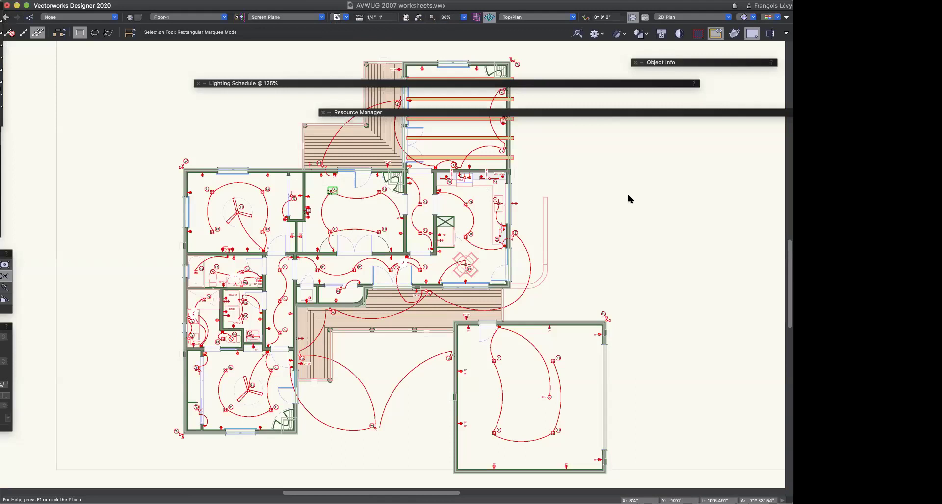
click(687, 65)
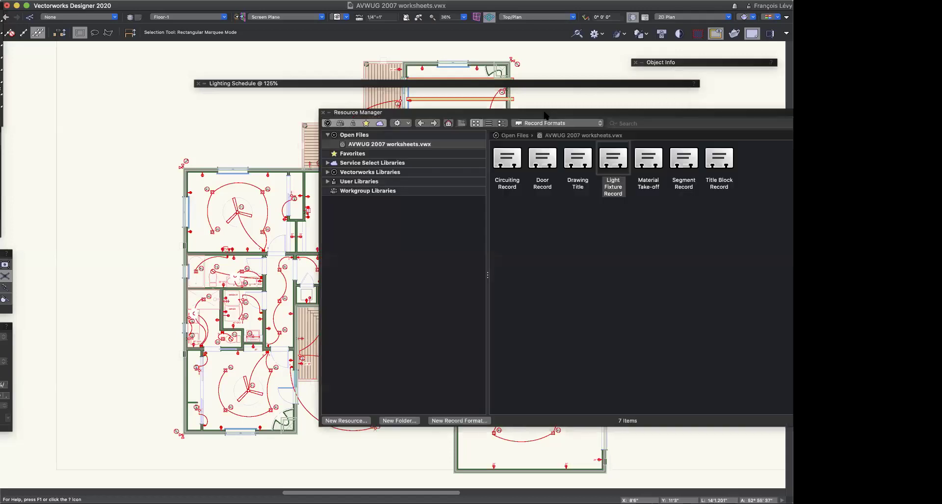
click(544, 114)
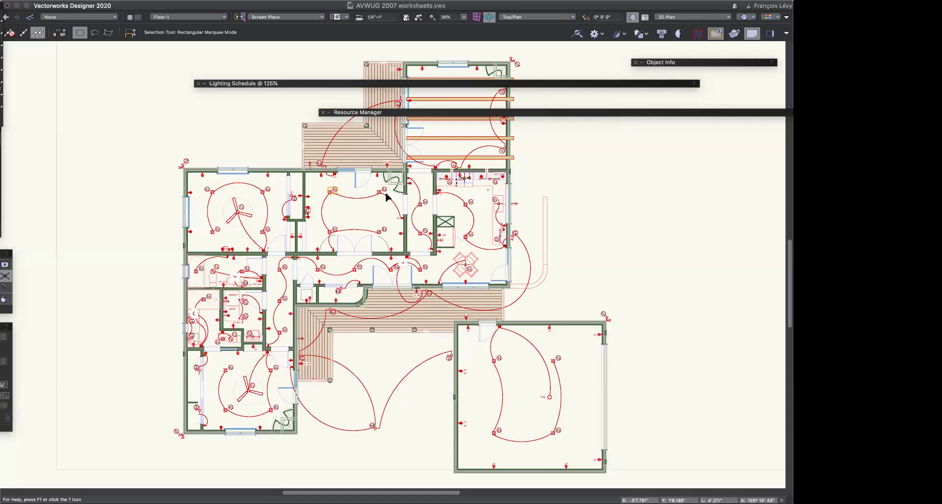
mouse_move(363, 112)
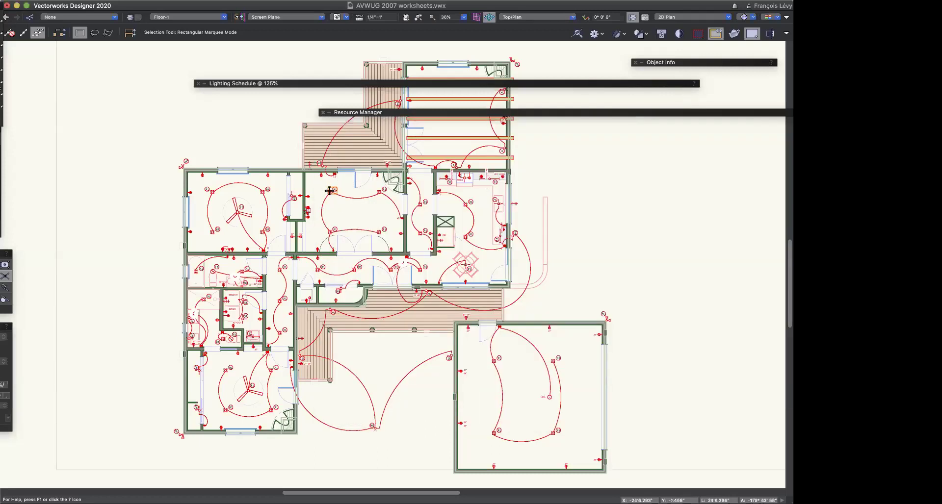
scroll(331, 199, up, 3)
scroll(395, 263, up, 5)
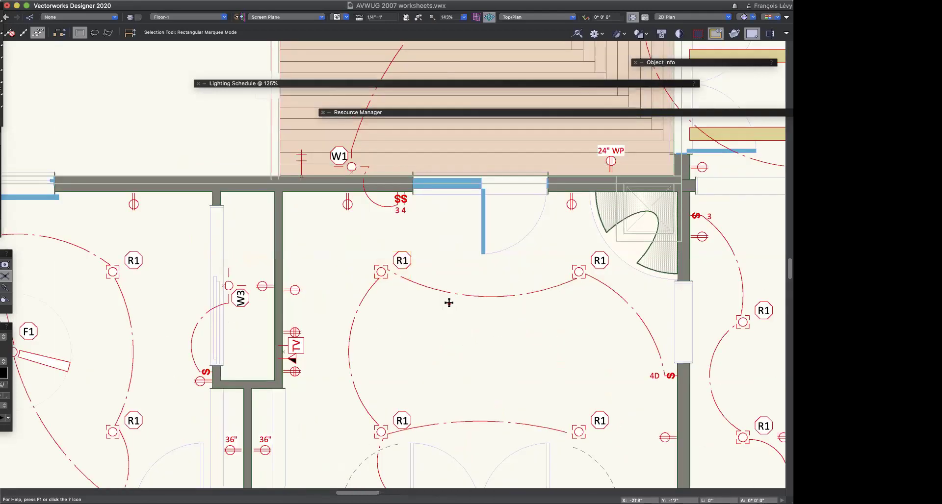
mouse_move(674, 64)
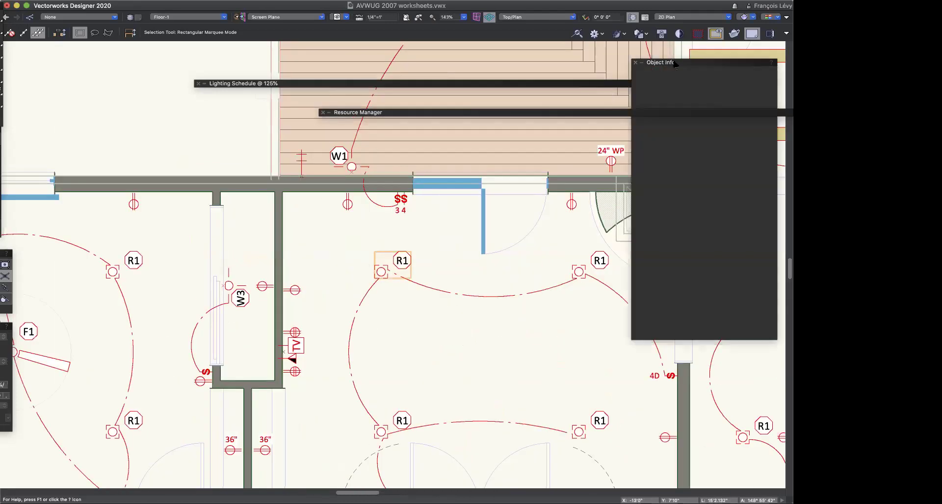
click(703, 282)
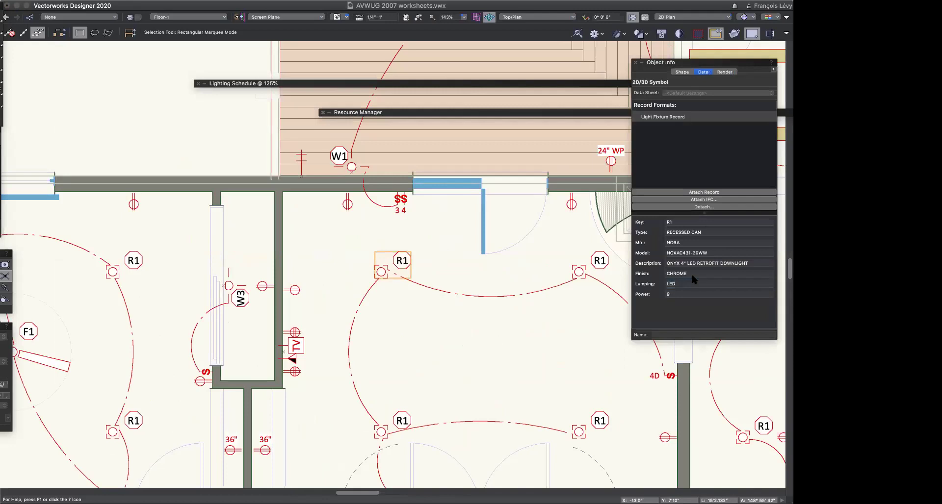
key(shift+Tab)
text(WHITE)
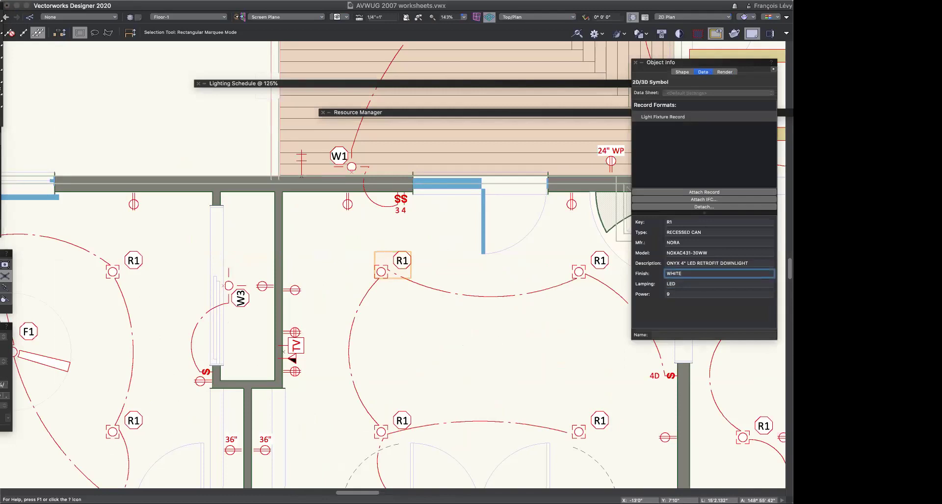
key(Return)
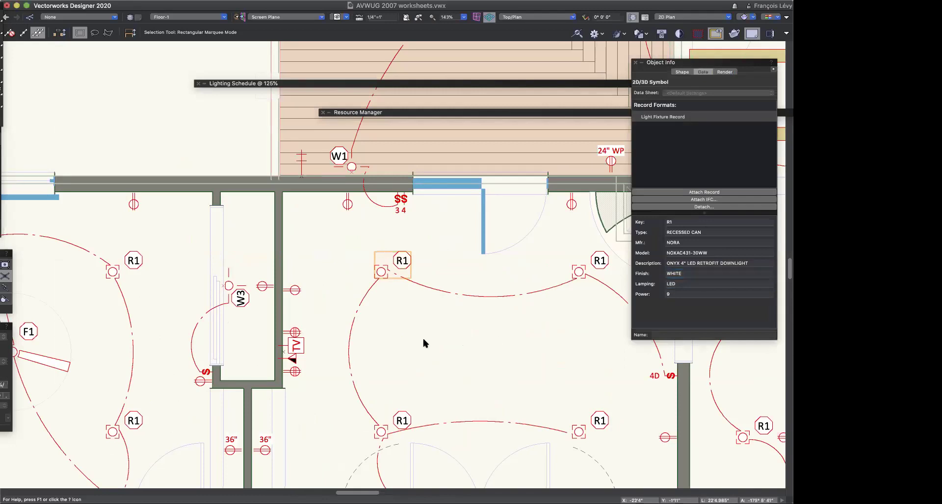
Step: Check the record of the central room's upper-right R1 can, and recalculate the active Lighting Schedule to inspect the R1 FINISH entry
click(580, 265)
mouse_move(666, 67)
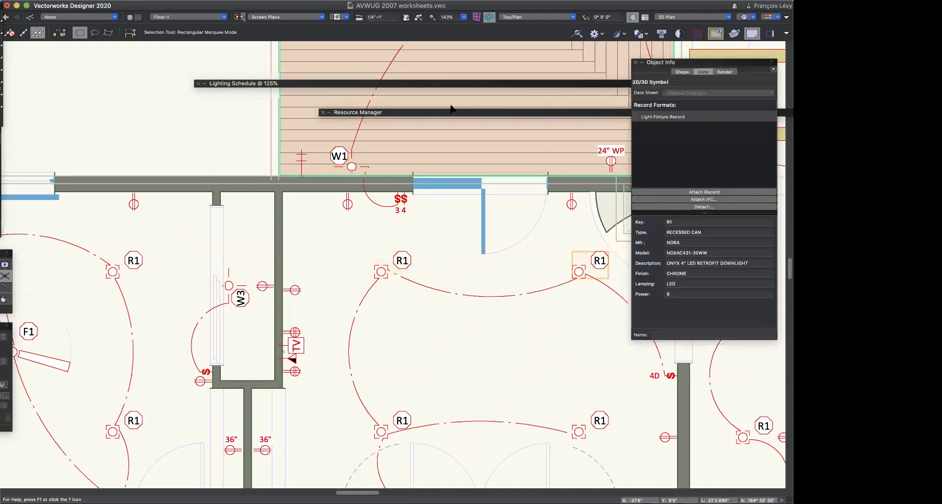
mouse_move(414, 84)
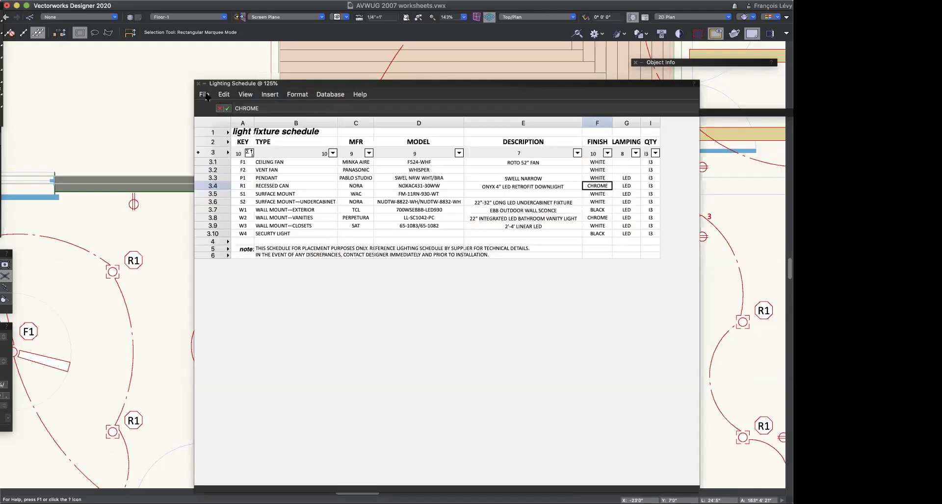
click(204, 95)
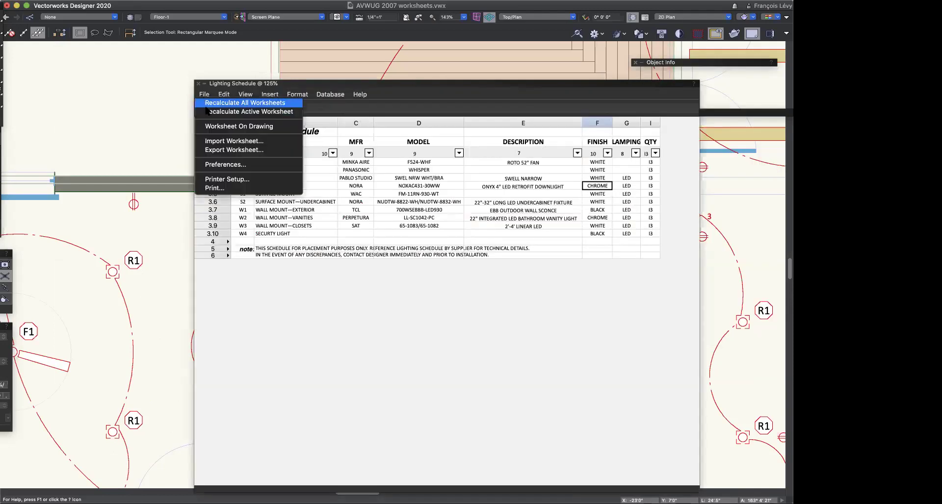
click(216, 112)
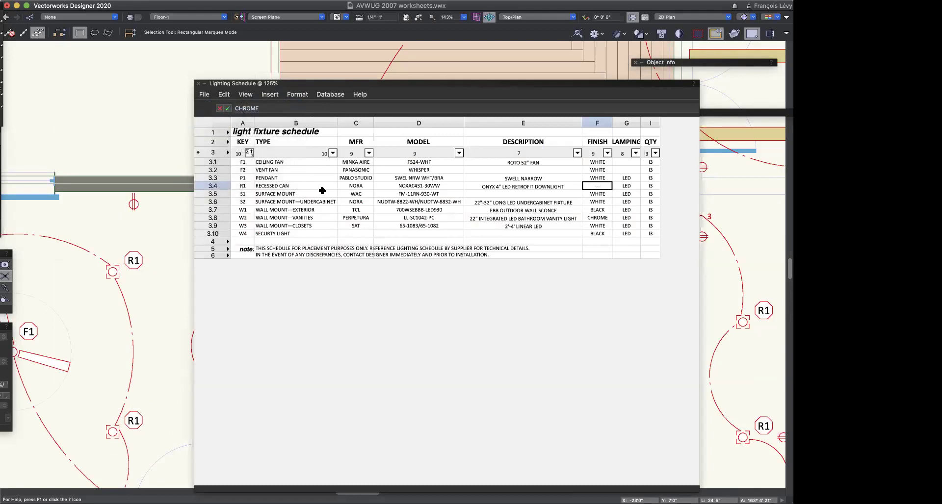
click(598, 200)
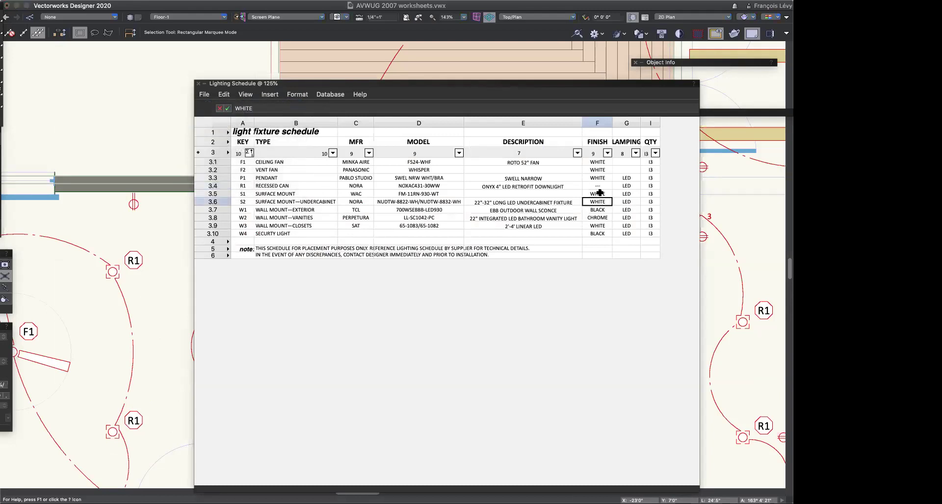
click(600, 178)
click(605, 186)
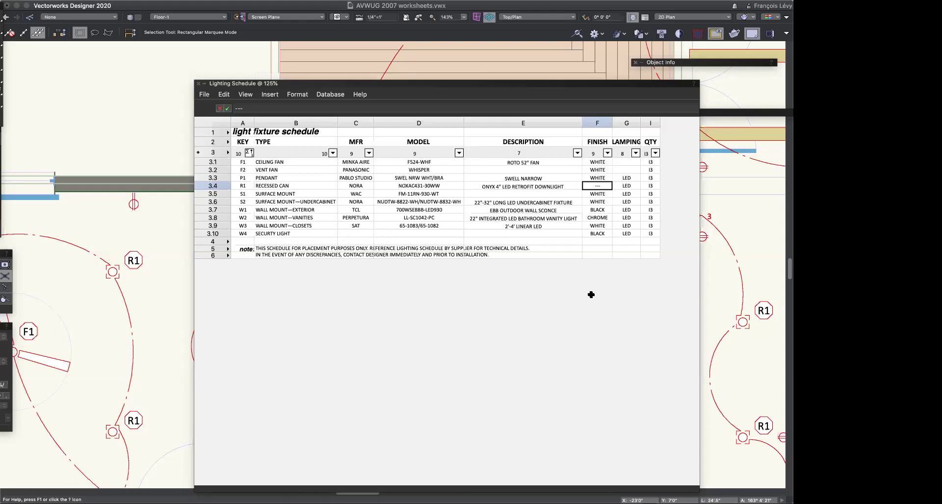
double_click(417, 84)
Step: With the Eyedropper set to transfer Record data, copy the upper-right R1 can's attributes onto the upper-left R1 can
key(i)
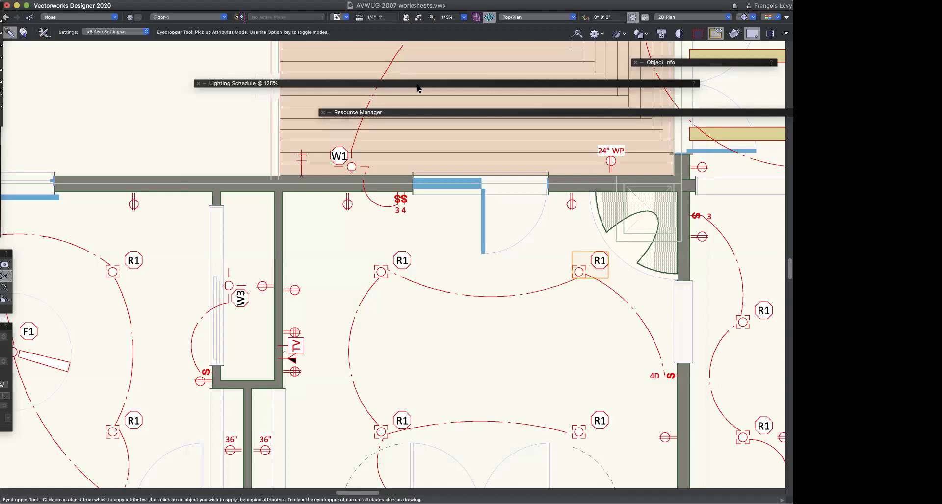
click(44, 33)
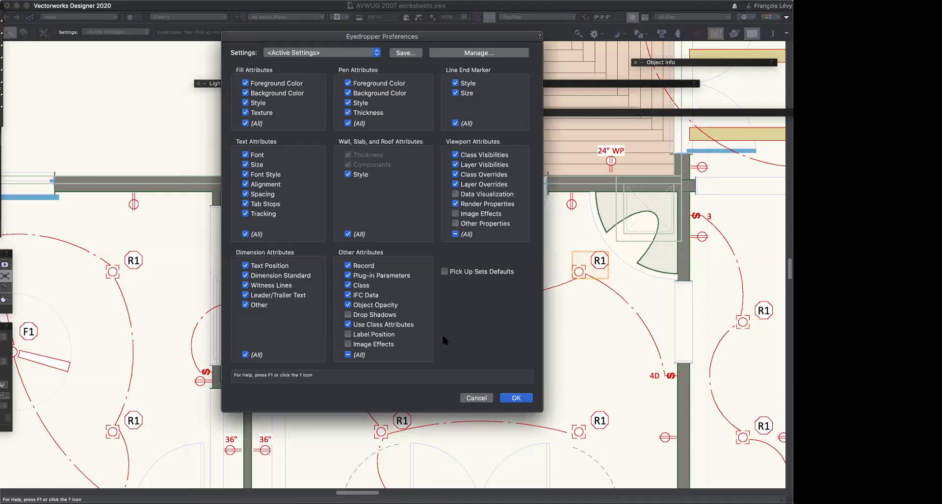
click(507, 398)
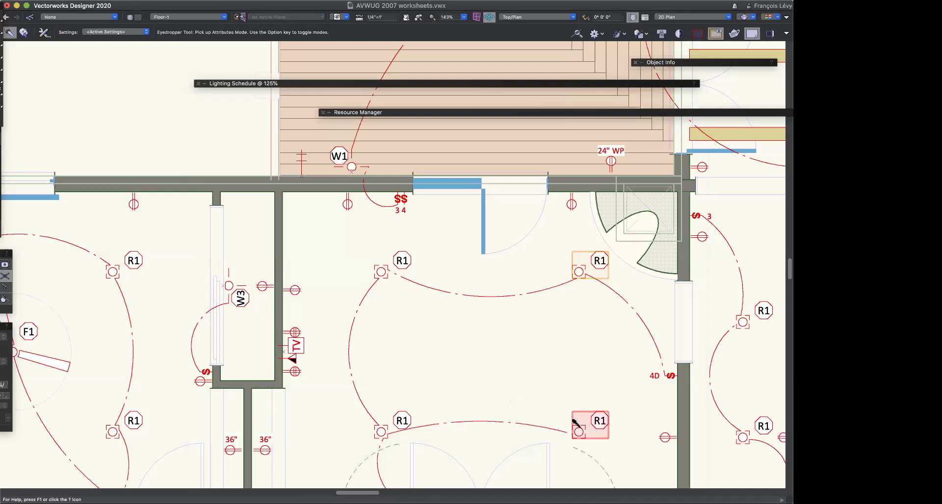
alt+click(577, 263)
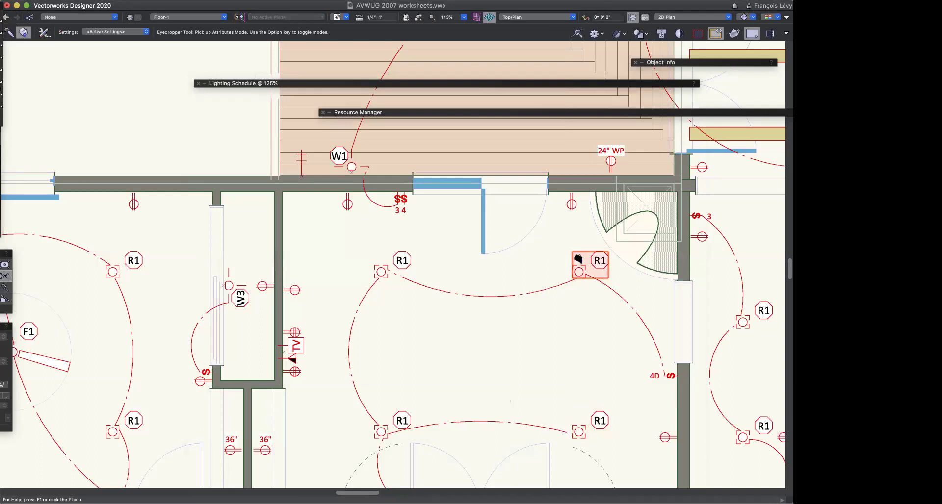
alt+click(382, 262)
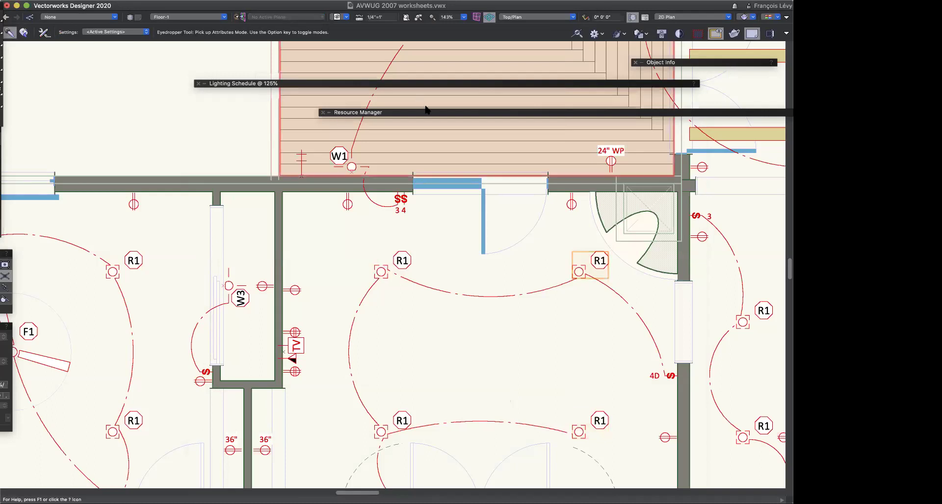
Step: Recalculate the active Lighting Schedule and set the FINISH of the R1 recessed can in row 3.4 to WHITE
click(322, 83)
click(205, 95)
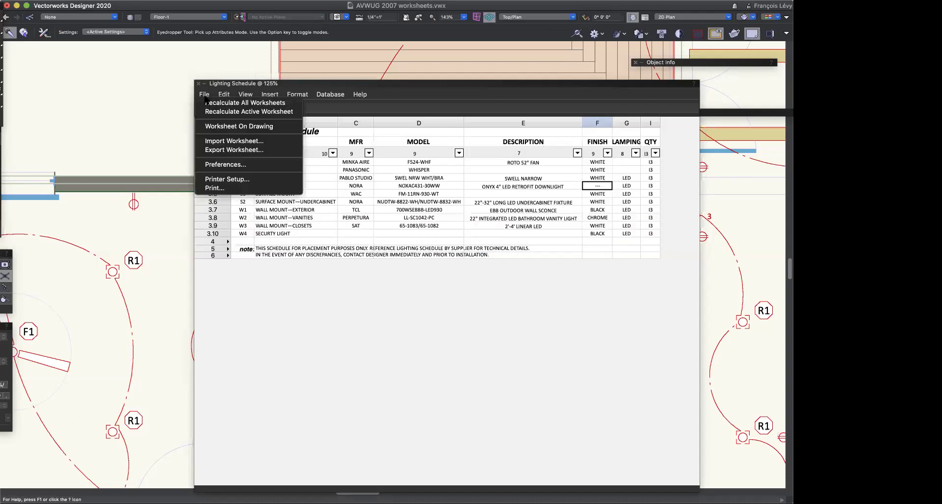
click(206, 113)
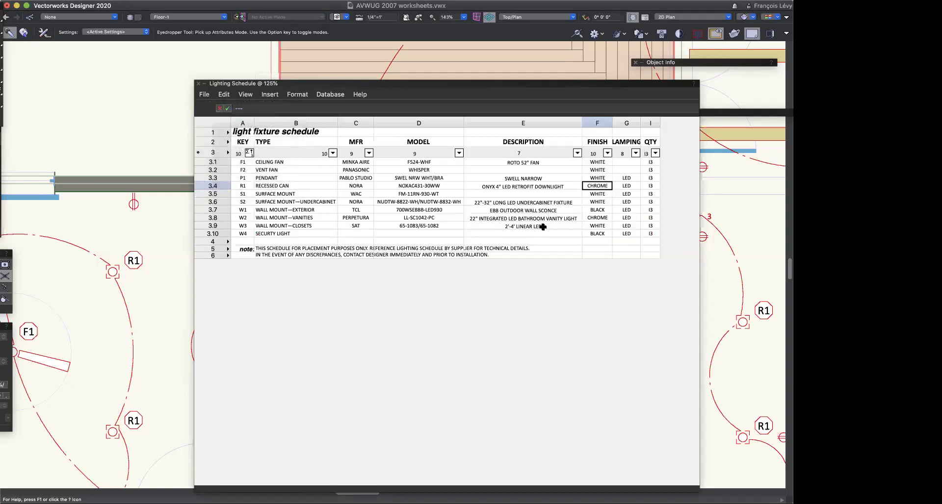
click(601, 226)
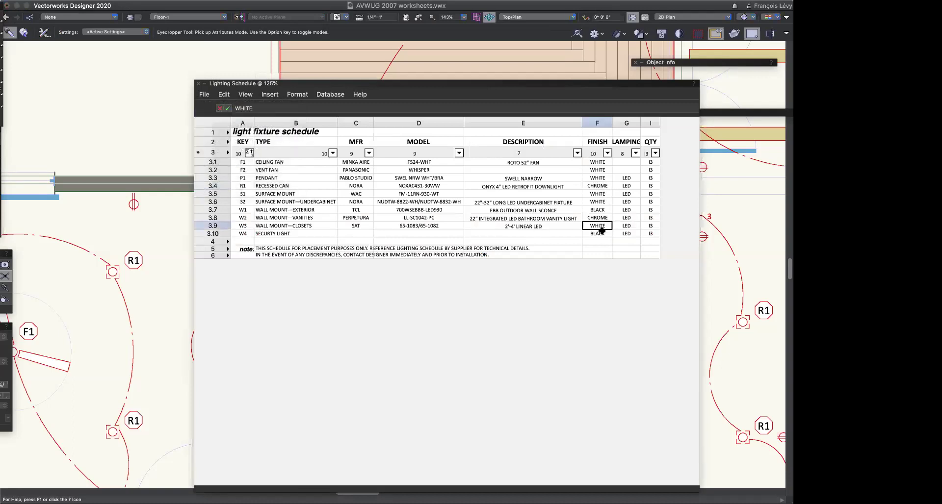
click(603, 186)
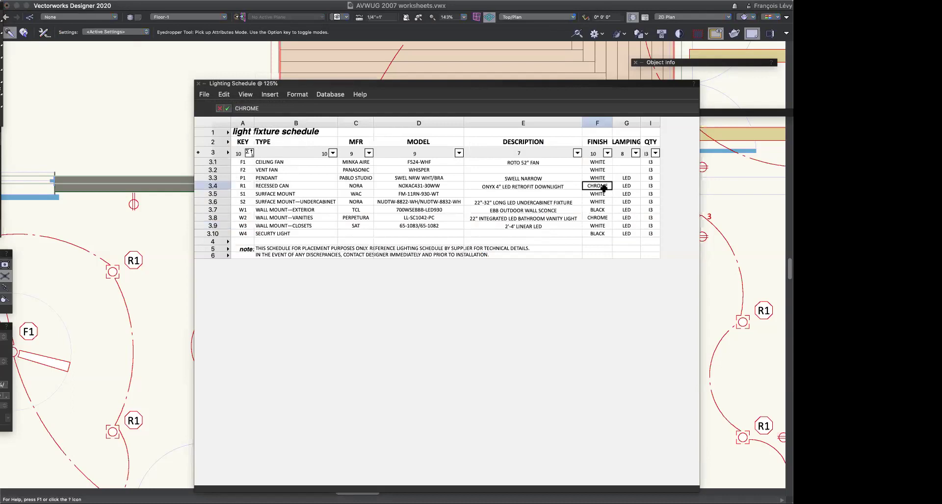
text(WHITE)
key(Return)
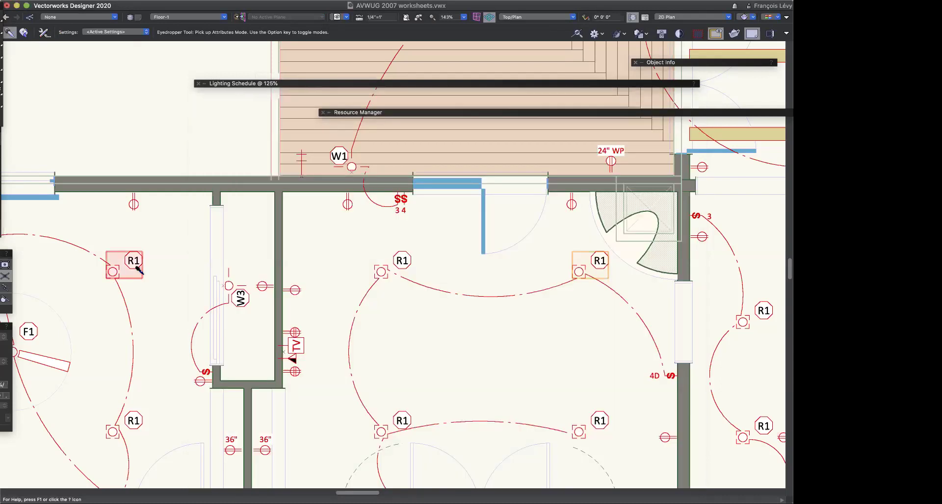
Step: Inspect the Light Fixture Record values of the upper-right R1 can in the adjacent ceiling fan room
key(x)
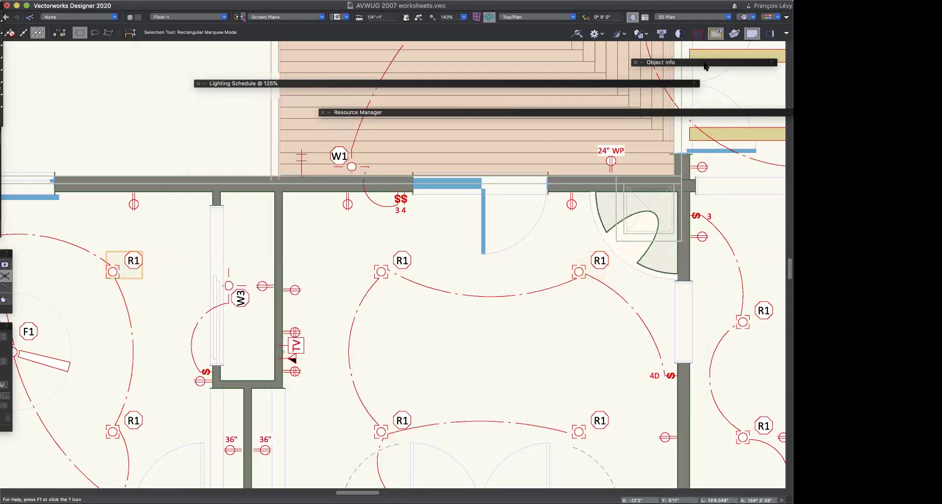
mouse_move(704, 66)
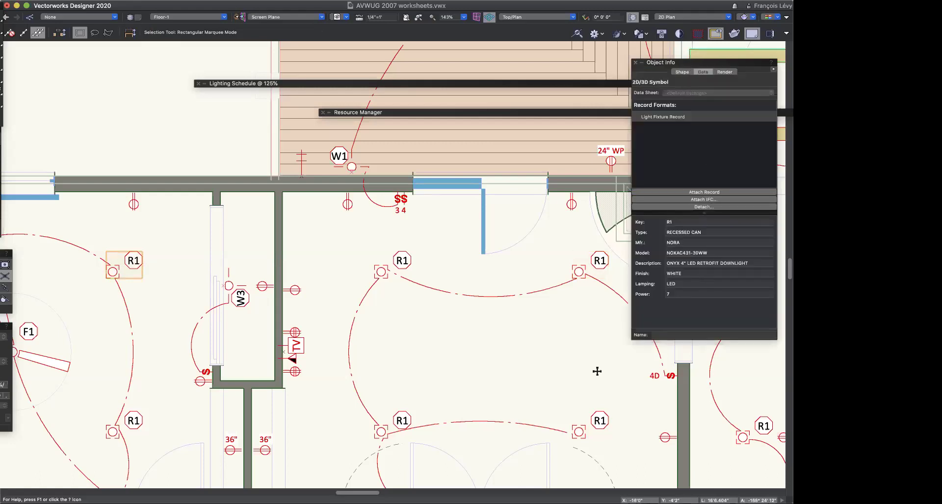
mouse_move(511, 112)
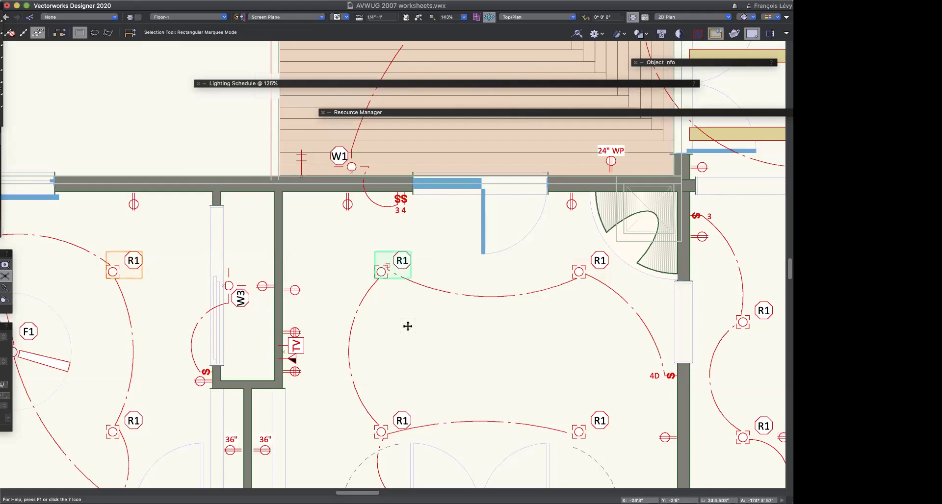
Step: Examine the F1 ceiling fan room's fixture layout up close and look over the file's record formats
key(super+4)
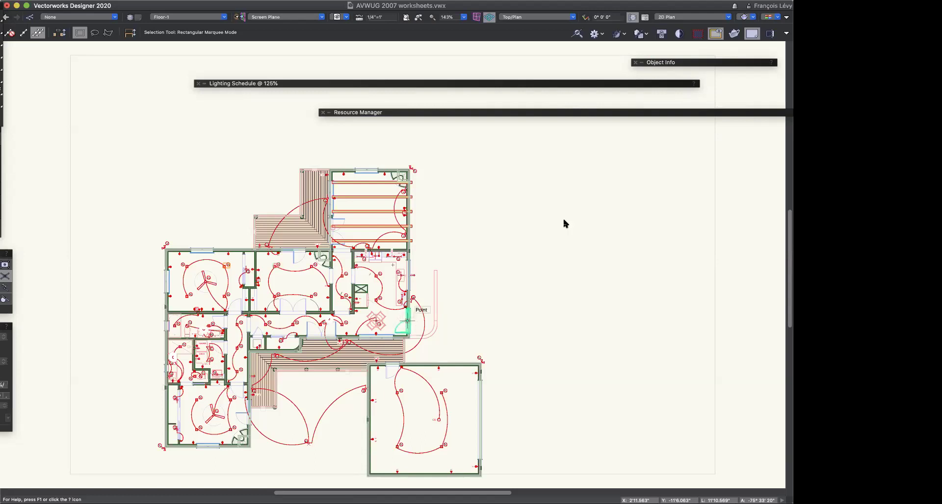
mouse_move(504, 112)
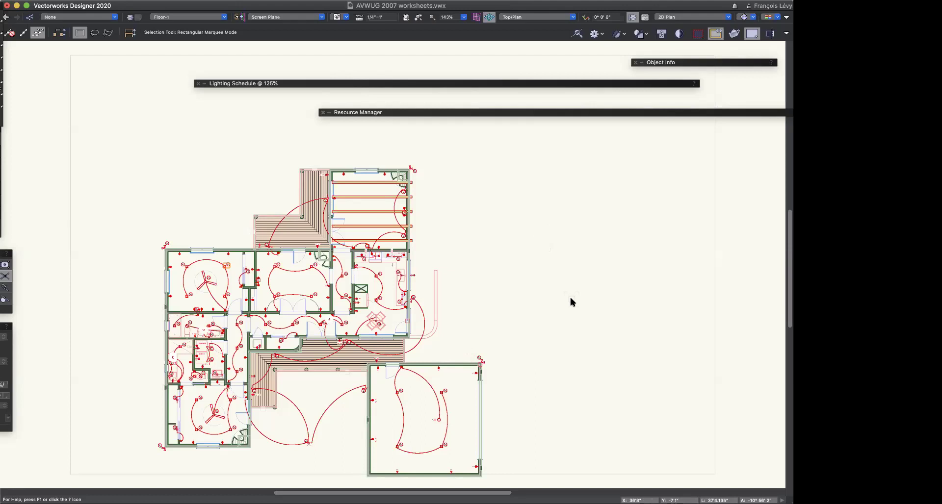
key(c)
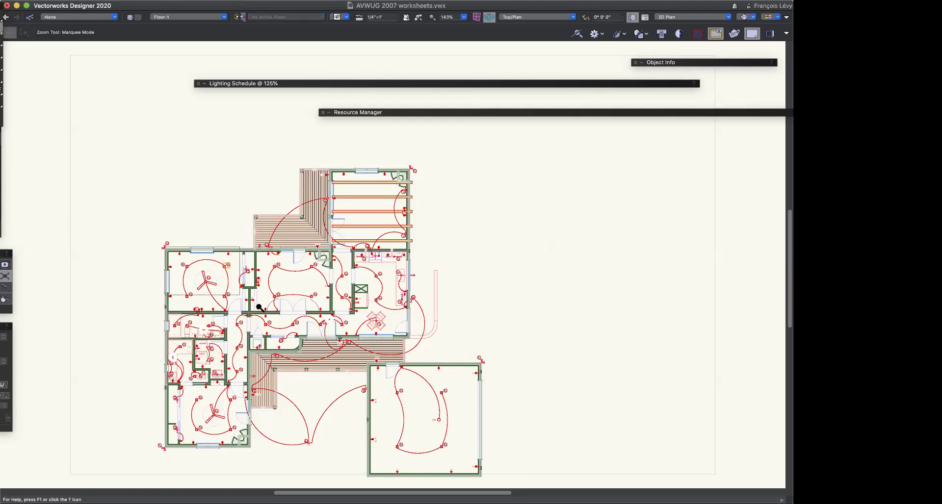
drag(158, 246, 259, 308)
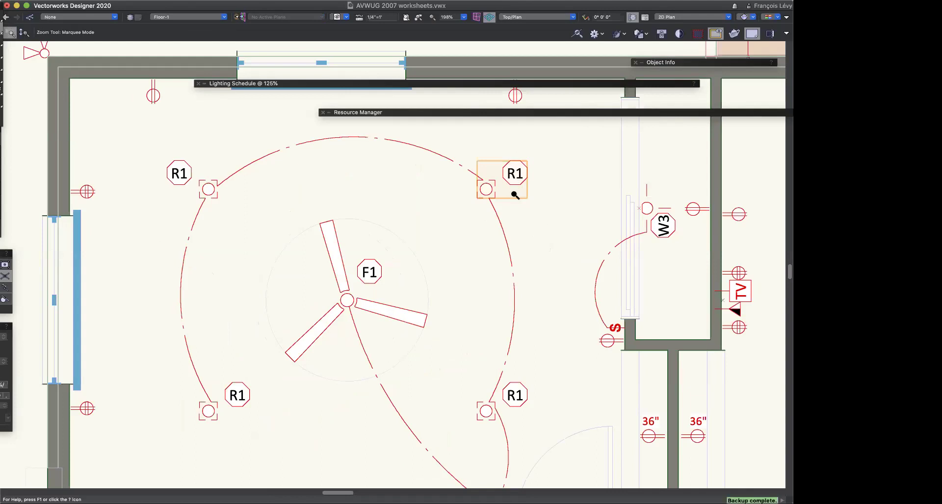
click(537, 112)
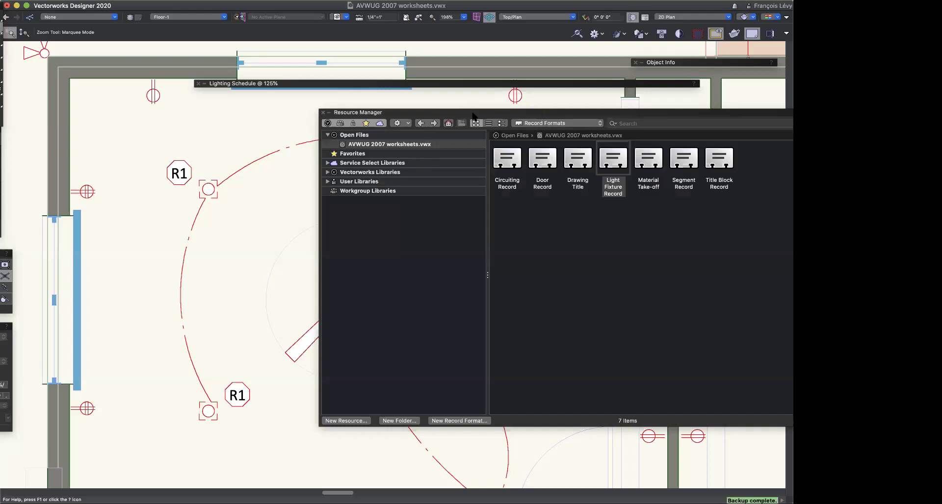
key(x)
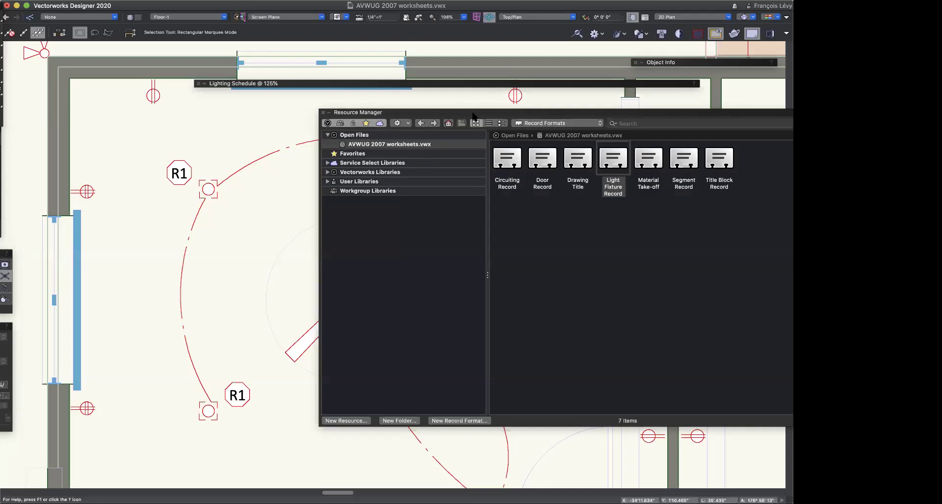
click(472, 114)
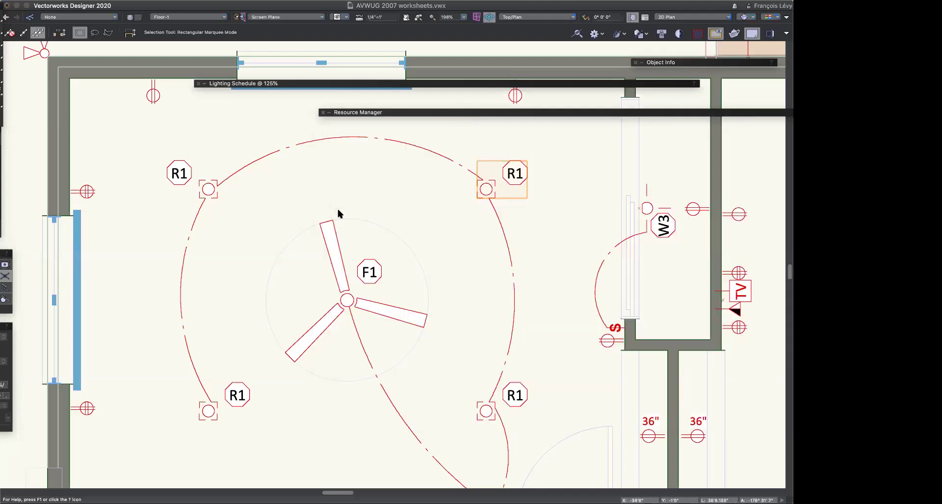
Step: Switch to the AVWUG 2007 worksheets Boussoleil.vwx file and open the rainwater harvesting worksheet placed in the model for editing
key(super+4)
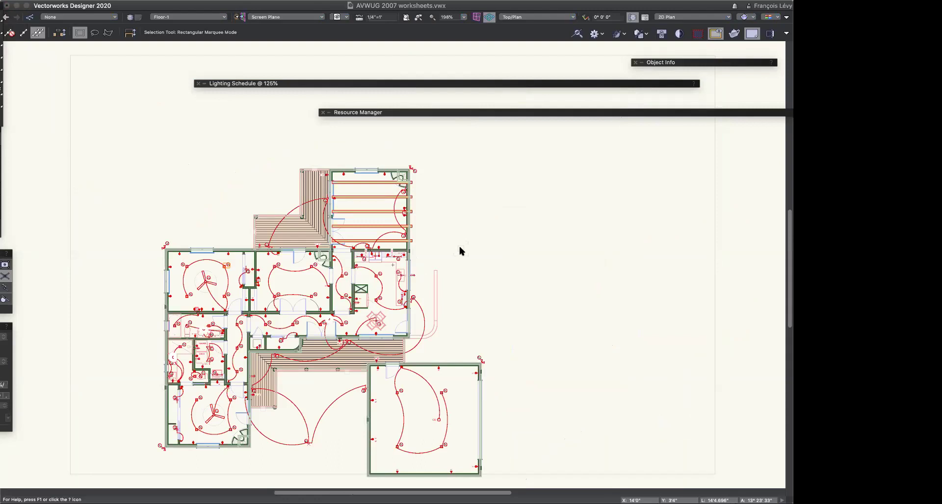
click(273, 4)
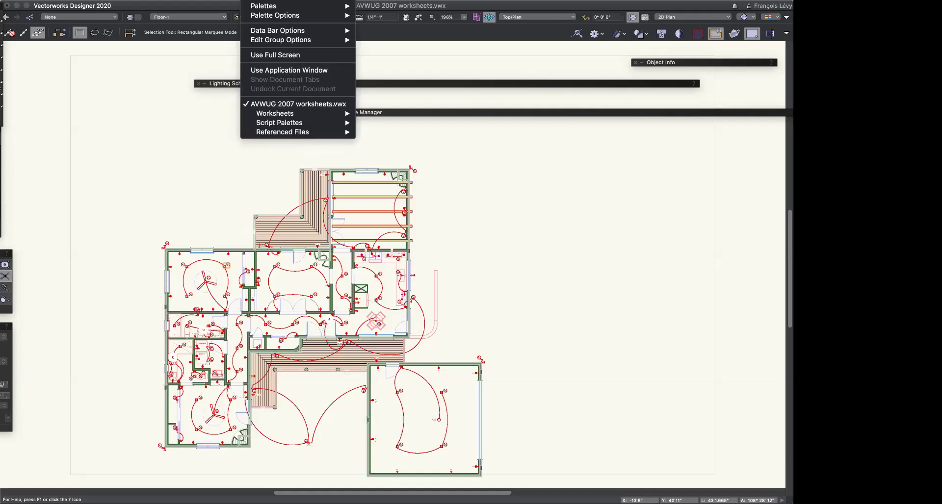
click(271, 11)
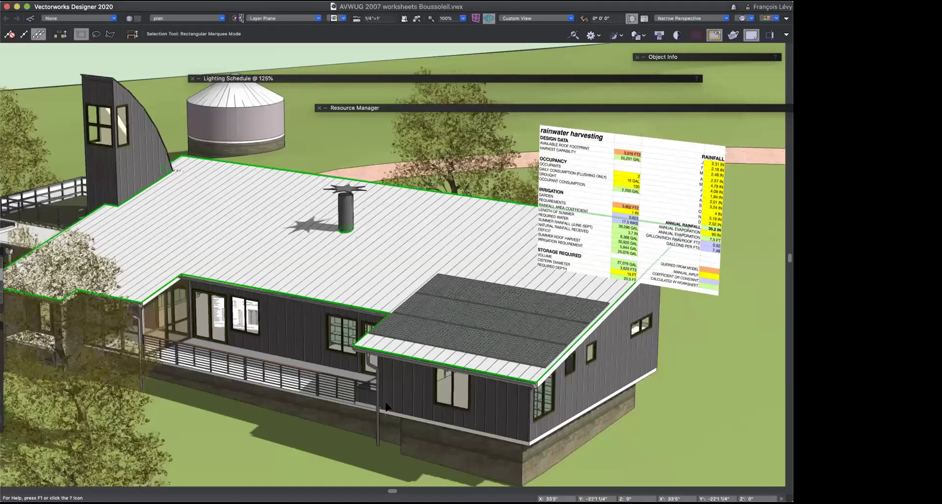
click(688, 192)
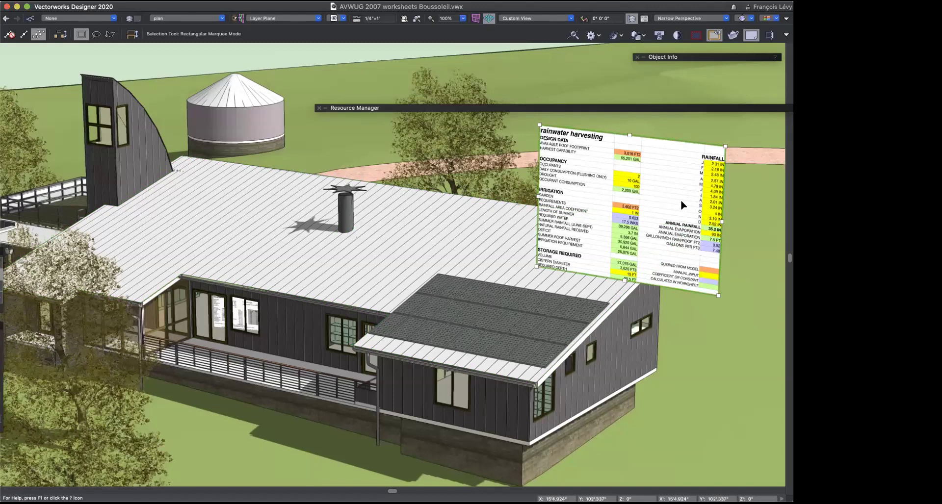
double_click(662, 178)
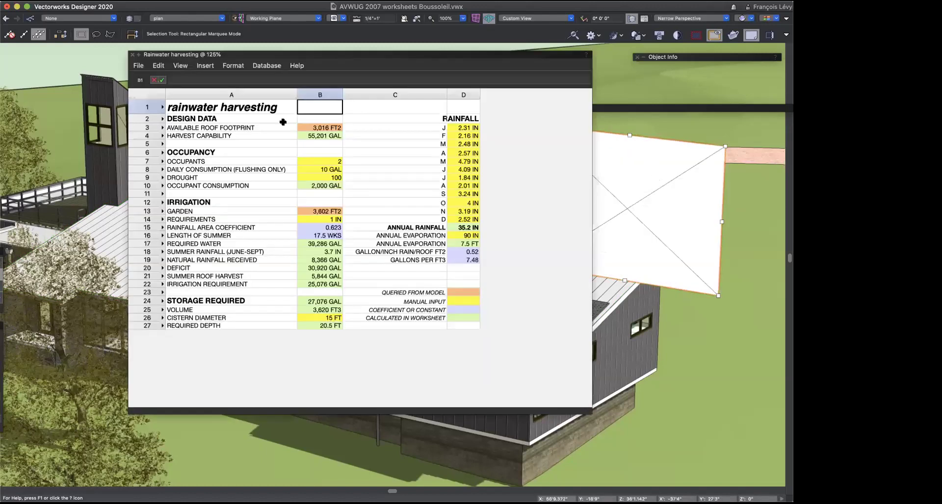
Step: Look over the worksheet's design data and occupancy rows, from the available roof footprint to the manual occupant and consumption inputs
click(246, 129)
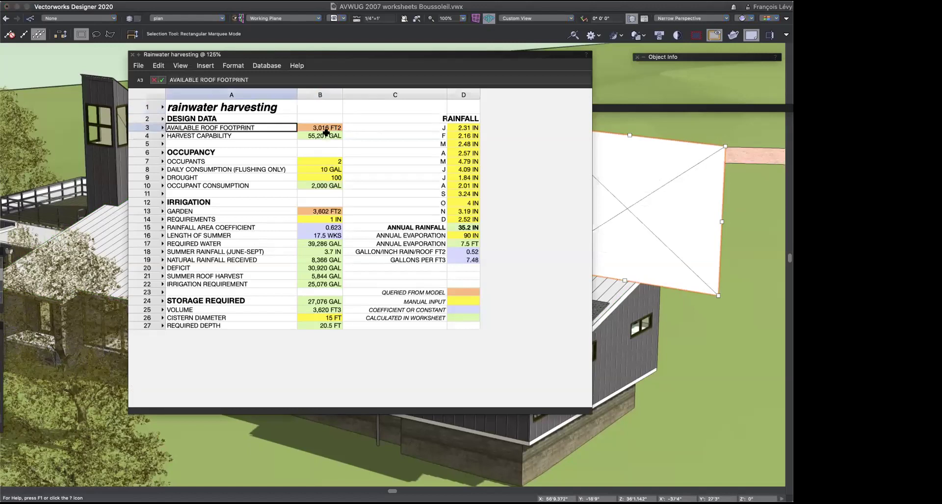
click(230, 187)
click(225, 152)
click(225, 127)
click(338, 162)
key(Down)
key(Down)
key(Up)
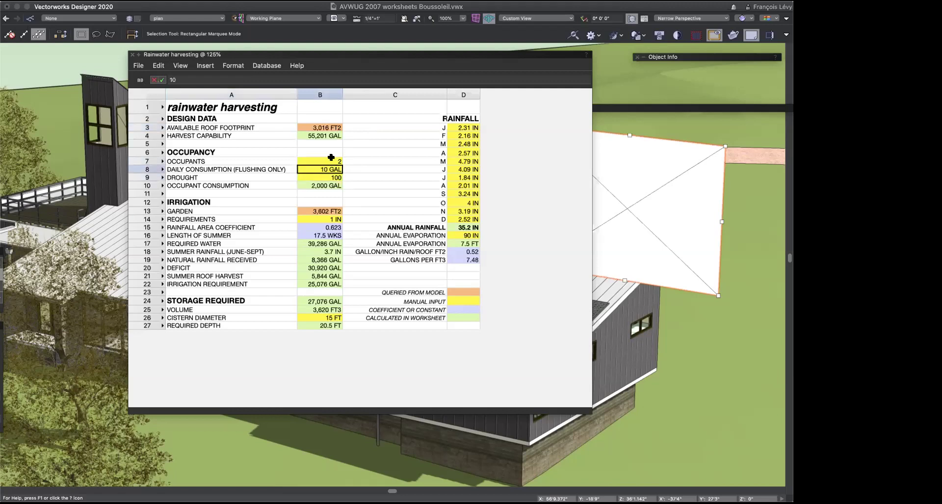
key(Up)
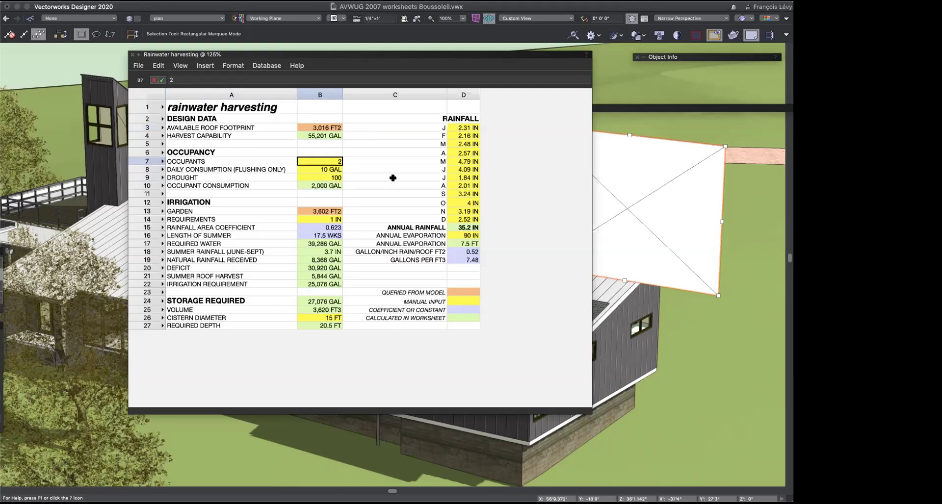
Step: Inspect the number format and trailer of the daily consumption cell B8 without changing them
click(337, 170)
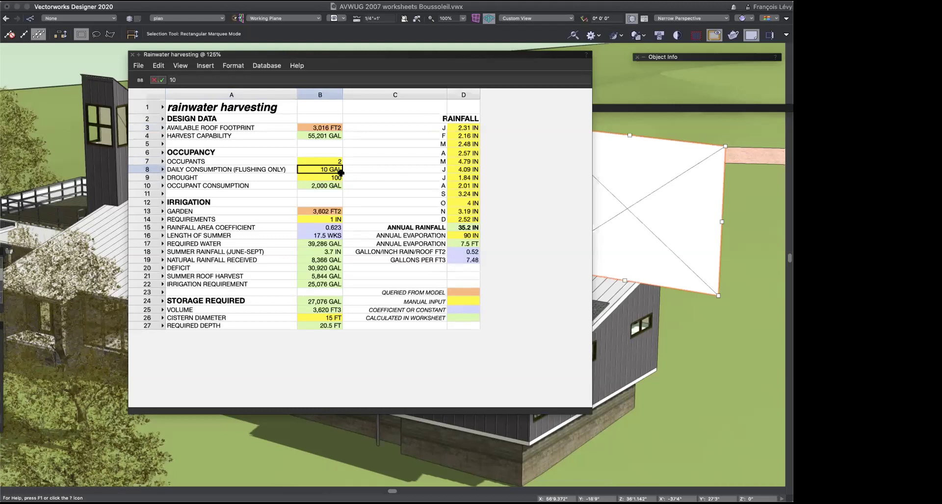
click(180, 66)
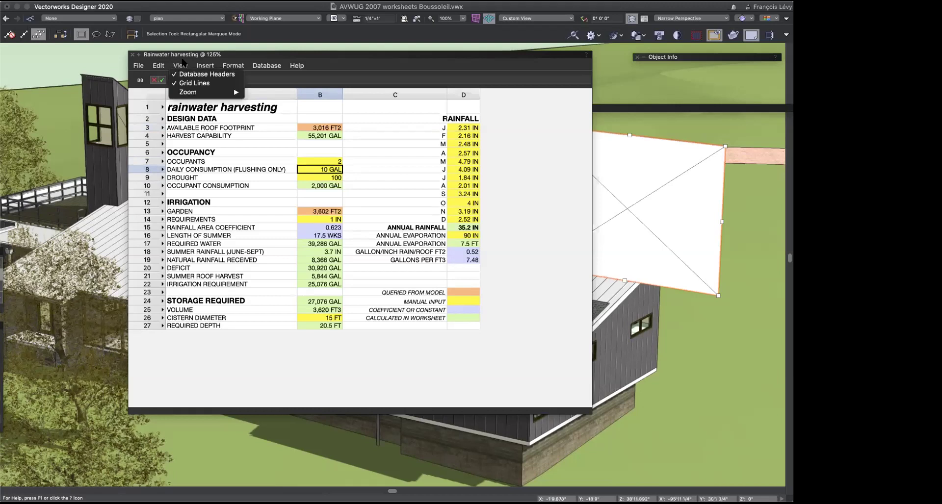
click(232, 65)
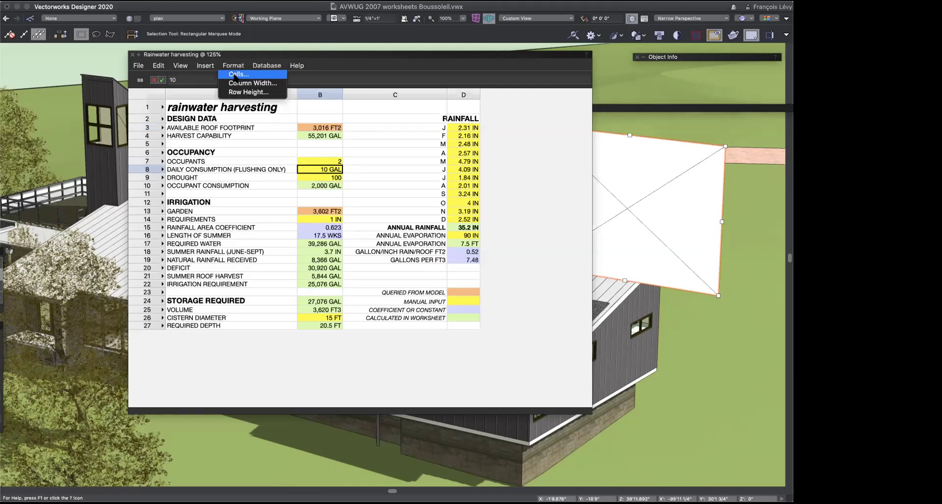
click(235, 74)
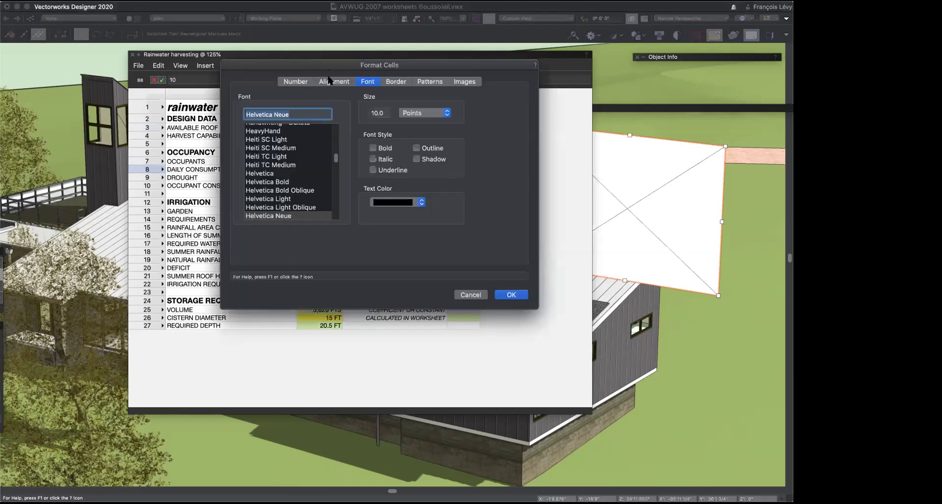
click(295, 81)
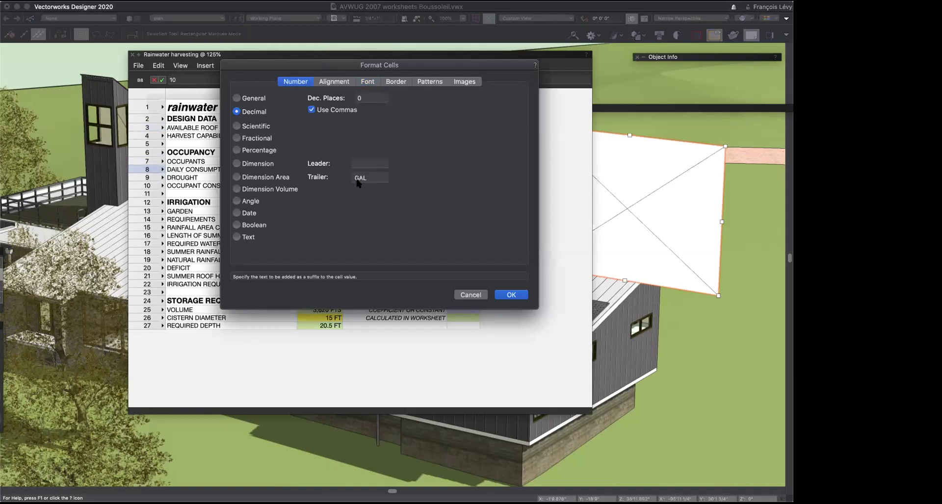
click(470, 295)
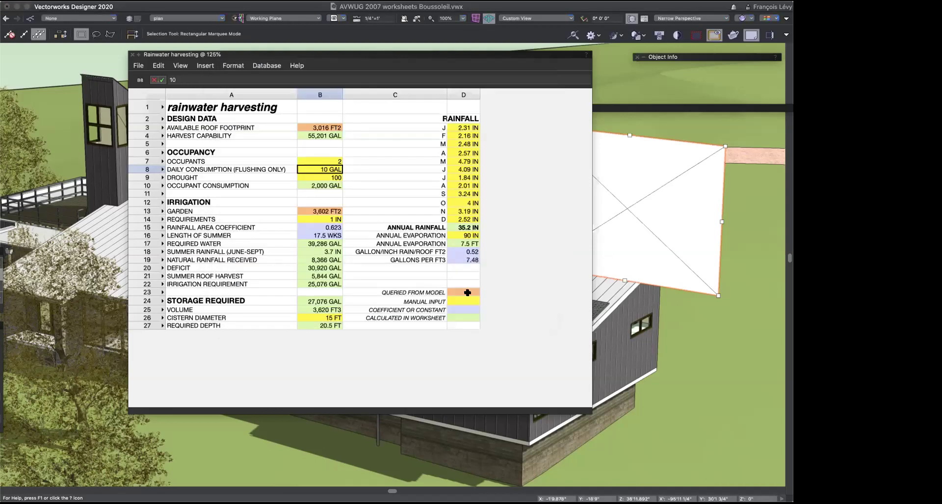
Step: Add the trailer DAYS to the number format of the drought value in cell B9
click(336, 174)
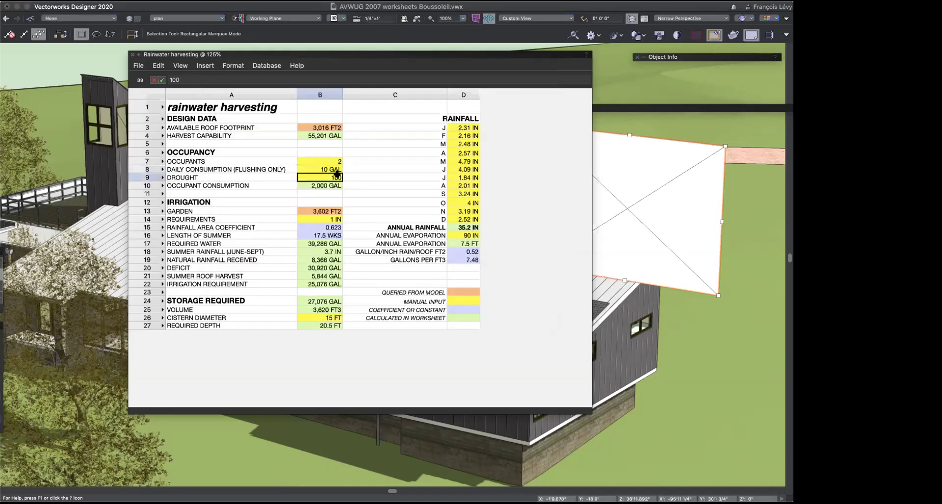
click(241, 67)
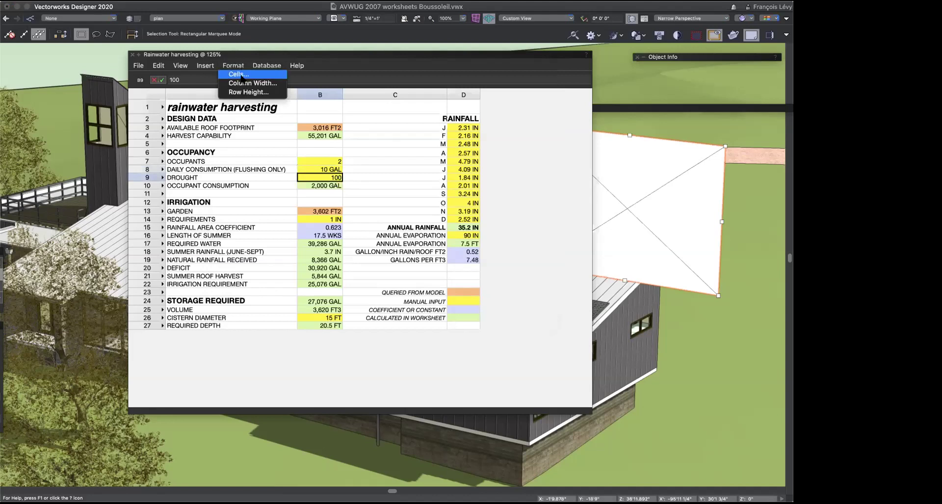
key(Return)
click(358, 179)
text(DAYS)
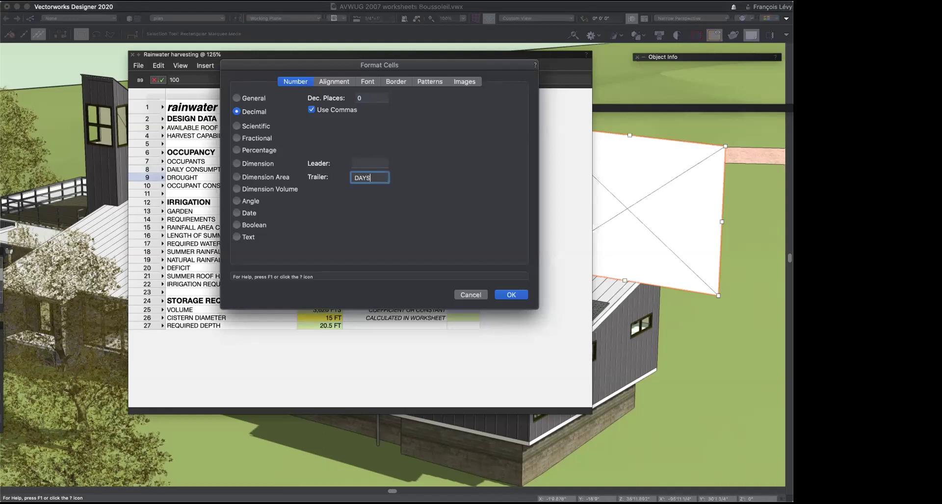
click(513, 294)
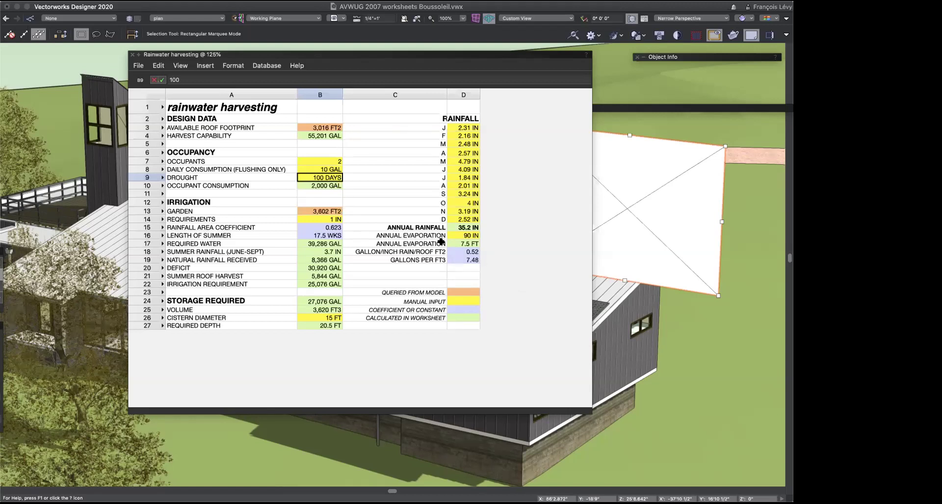
Step: Examine the formula behind the available roof footprint in cell B3
click(326, 126)
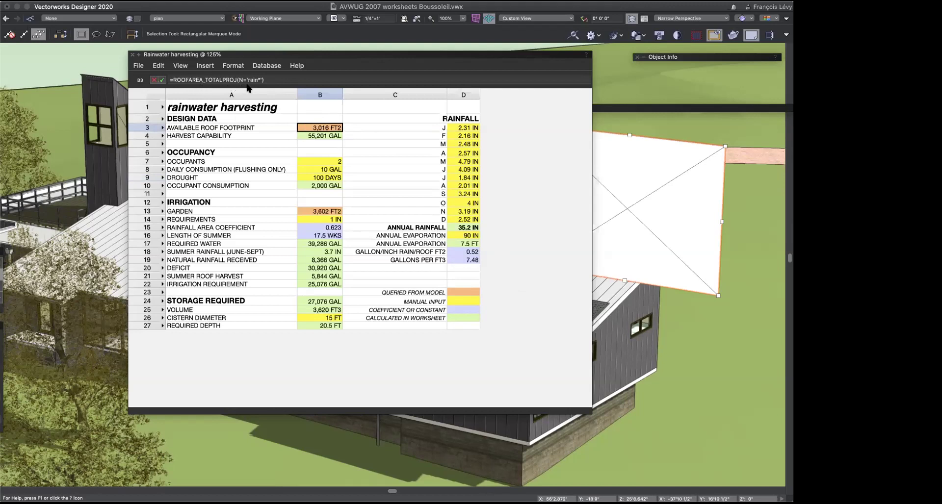
click(275, 84)
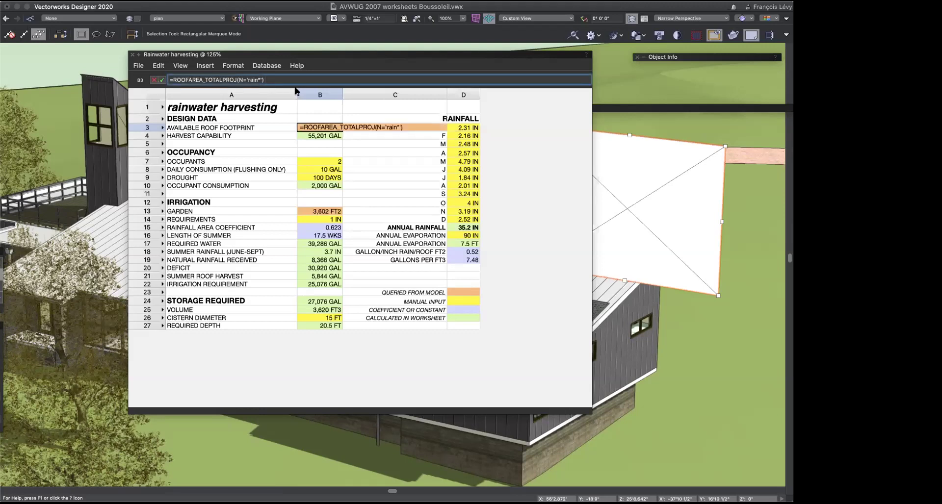
key(Return)
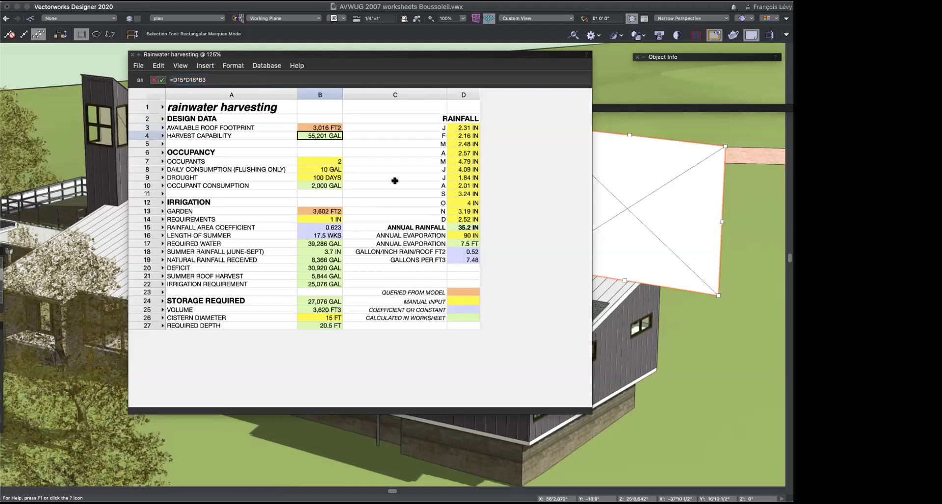
Step: Start a formula in the empty cell B2 beside DESIGN DATA and insert the RoofArea_TotalProj function into it
click(333, 117)
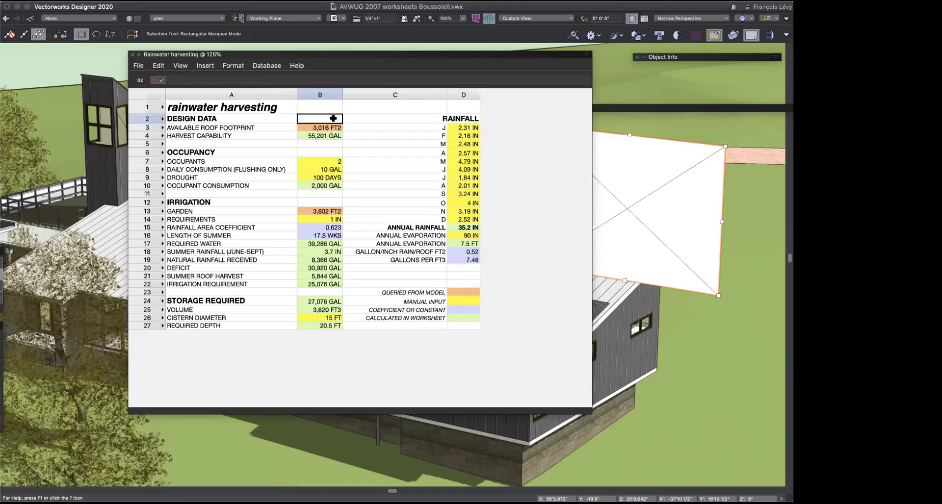
text(=)
click(206, 67)
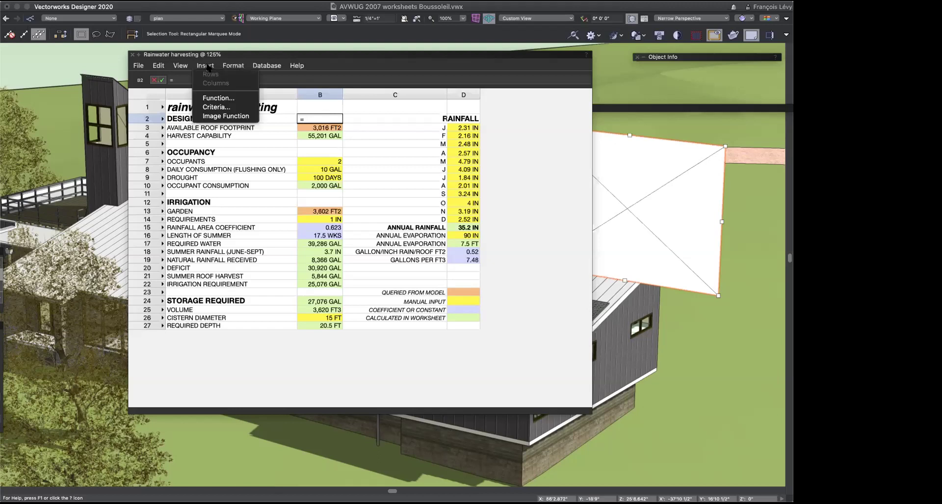
click(208, 98)
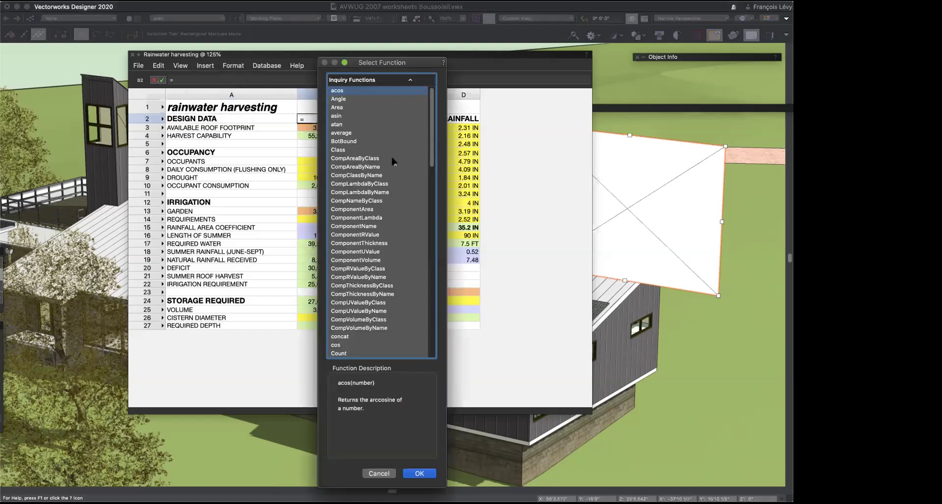
scroll(394, 161, down, 15)
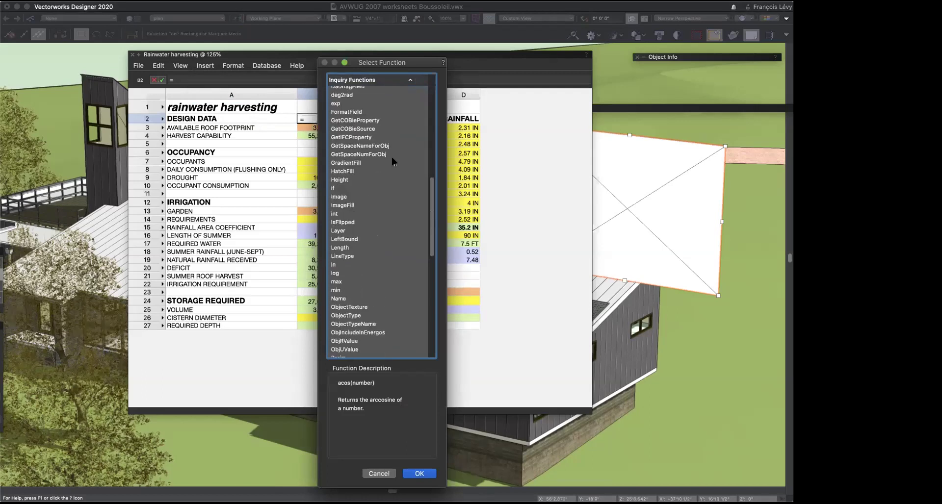
scroll(392, 160, down, 5)
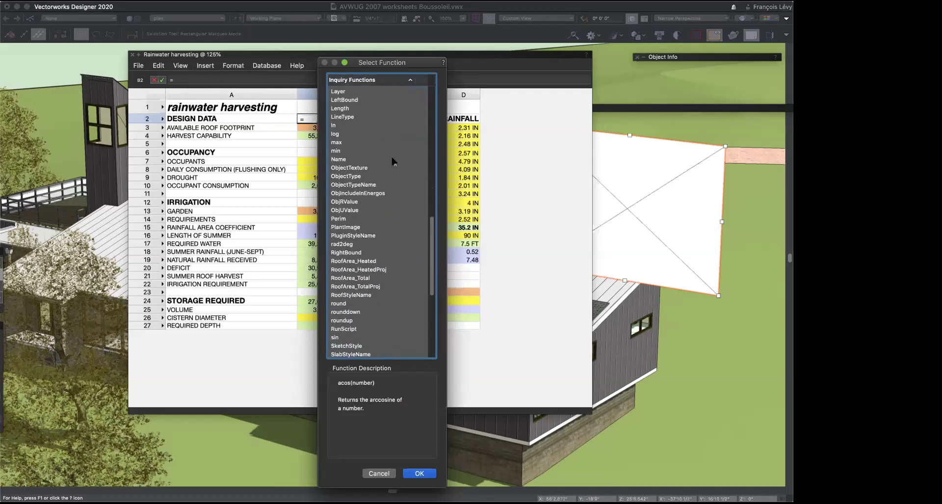
click(365, 258)
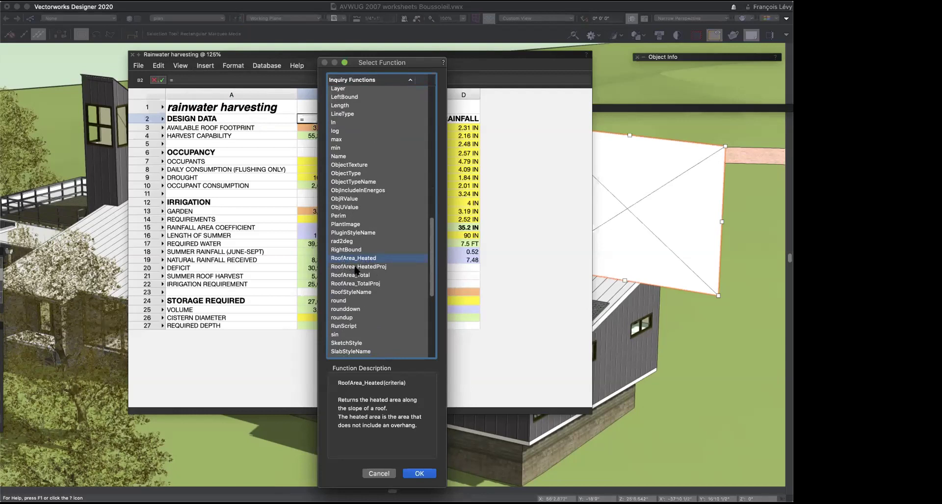
click(355, 268)
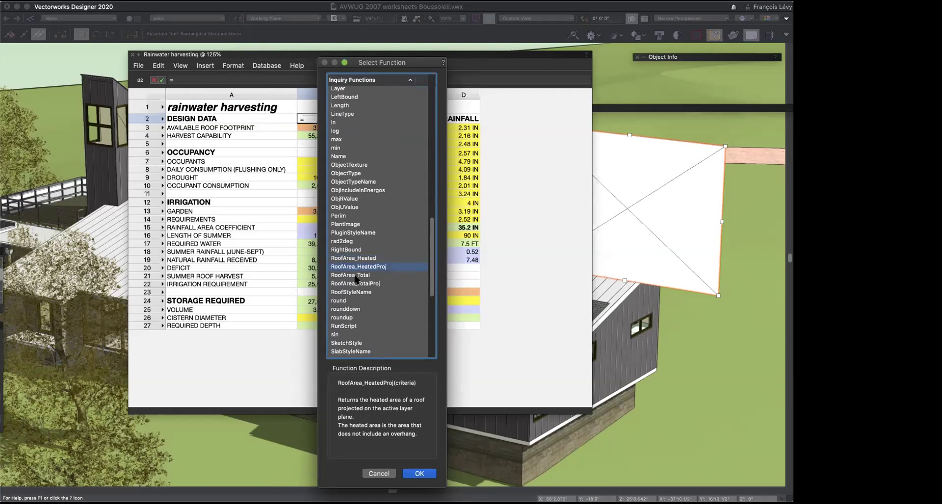
click(372, 284)
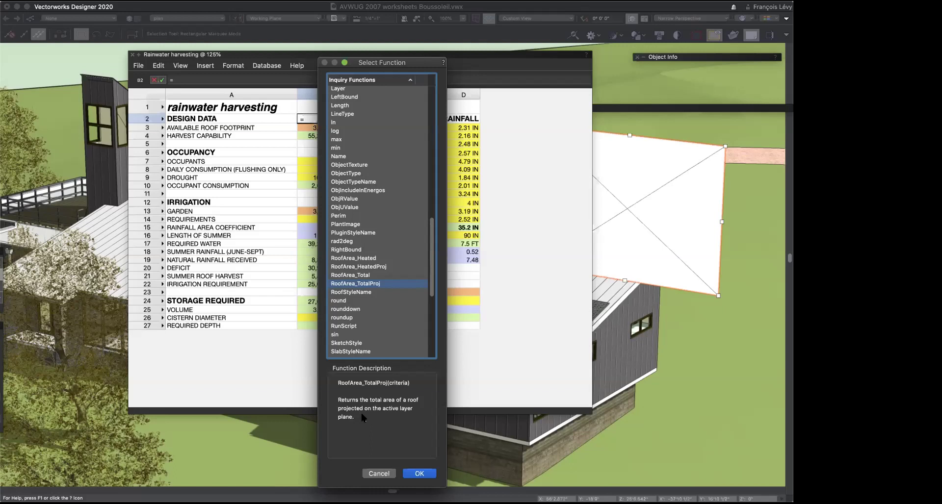
double_click(379, 283)
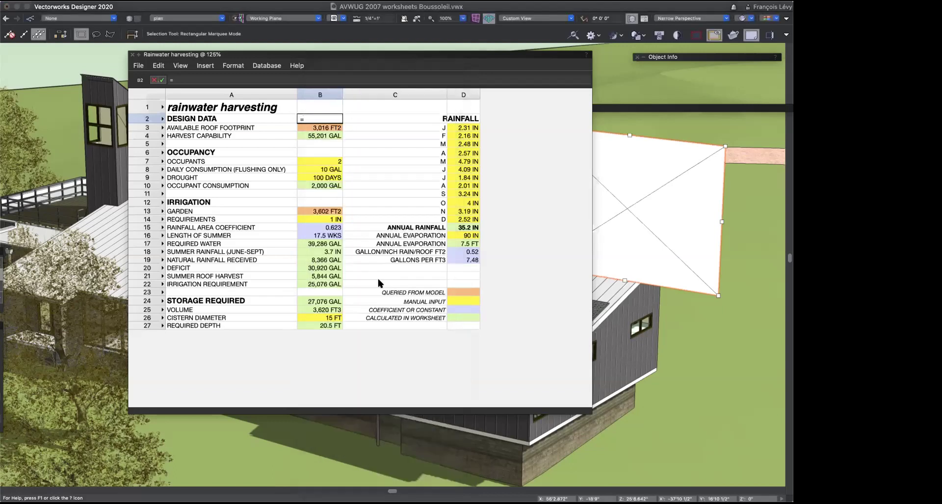
click(240, 81)
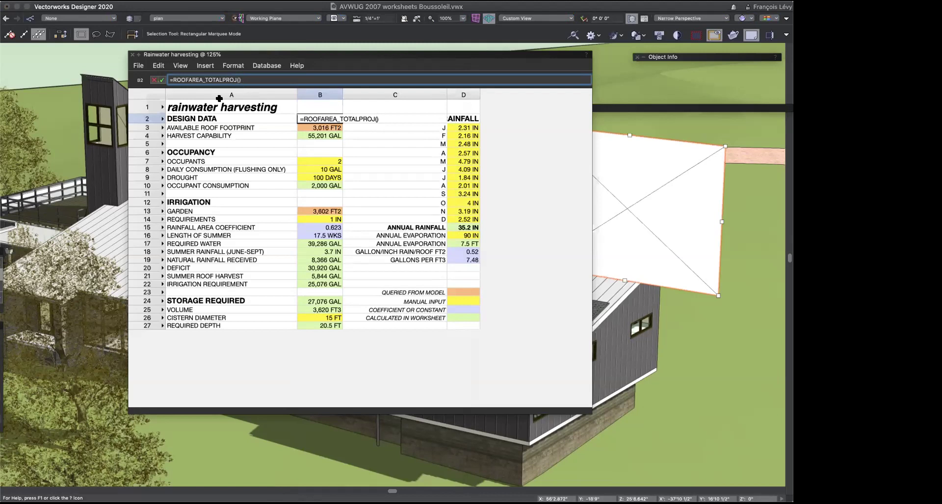
Step: Complete the RoofArea_TotalProj formula in cell B2 with a custom criterion selecting objects whose name is *rain*, excluding the layer and class attributes
click(203, 66)
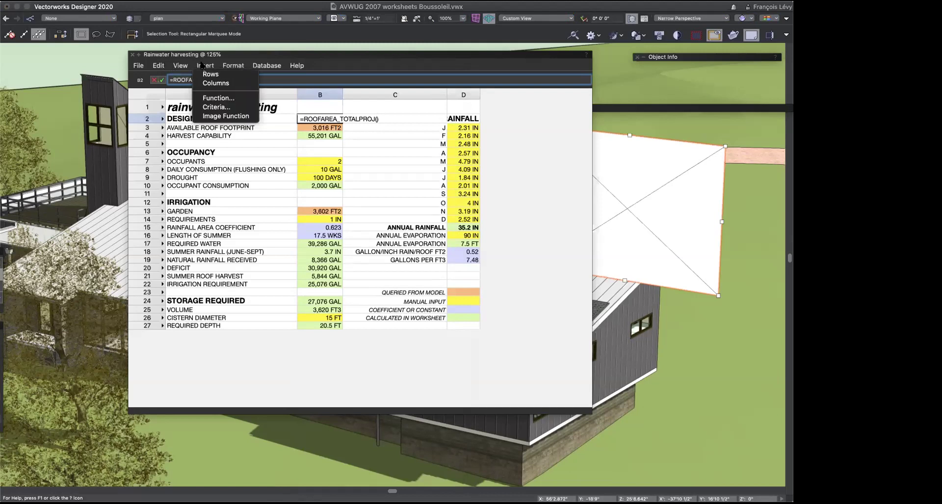
click(211, 108)
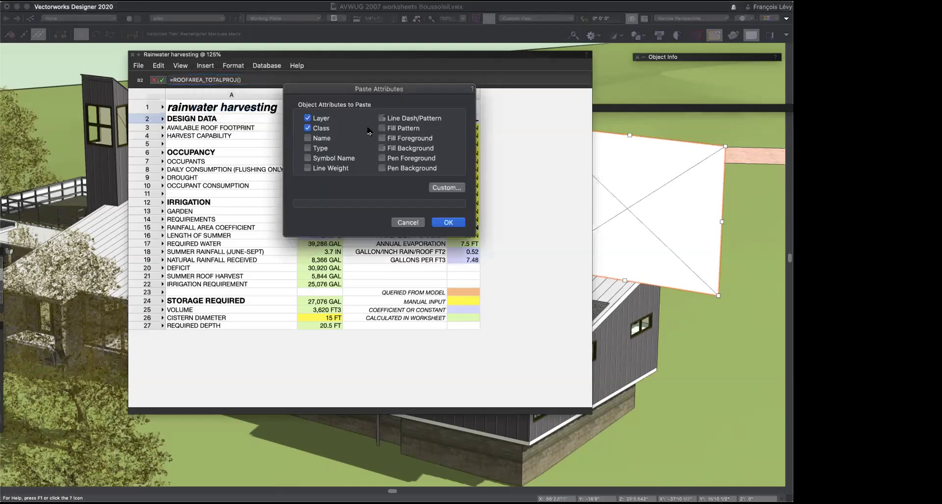
click(322, 127)
click(322, 119)
click(451, 189)
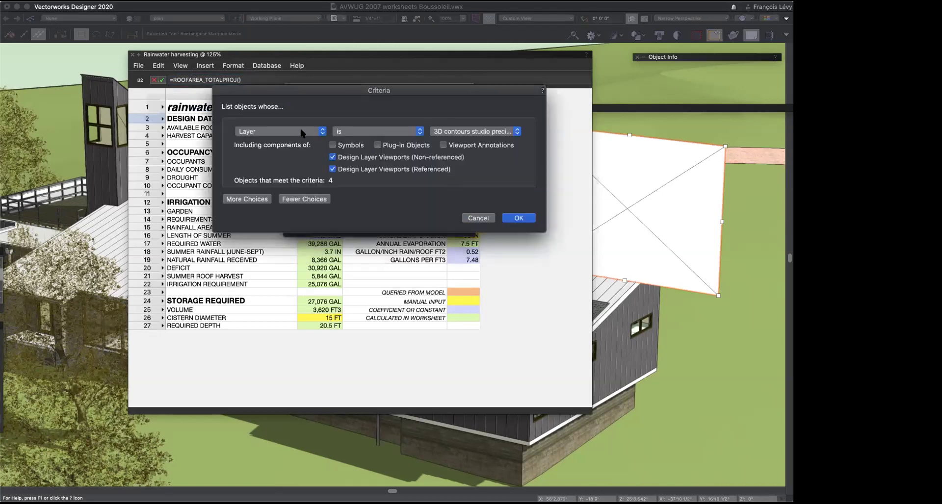
click(303, 132)
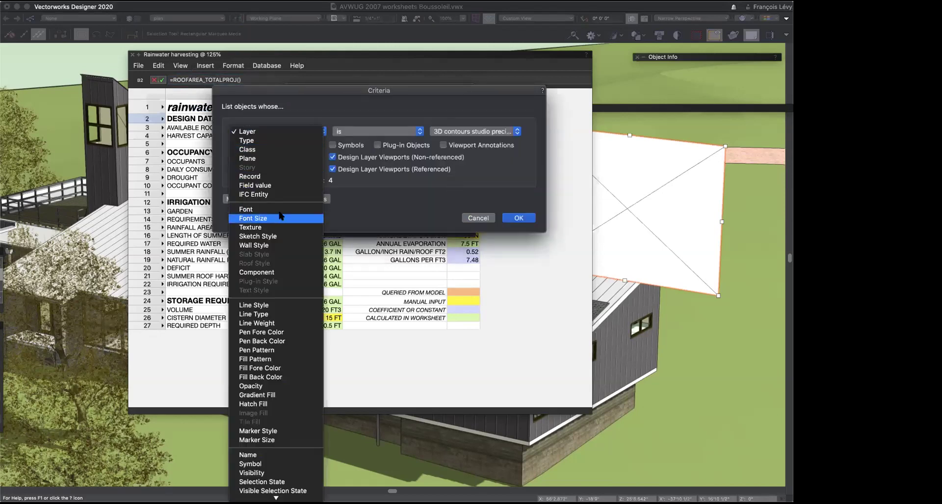
click(275, 447)
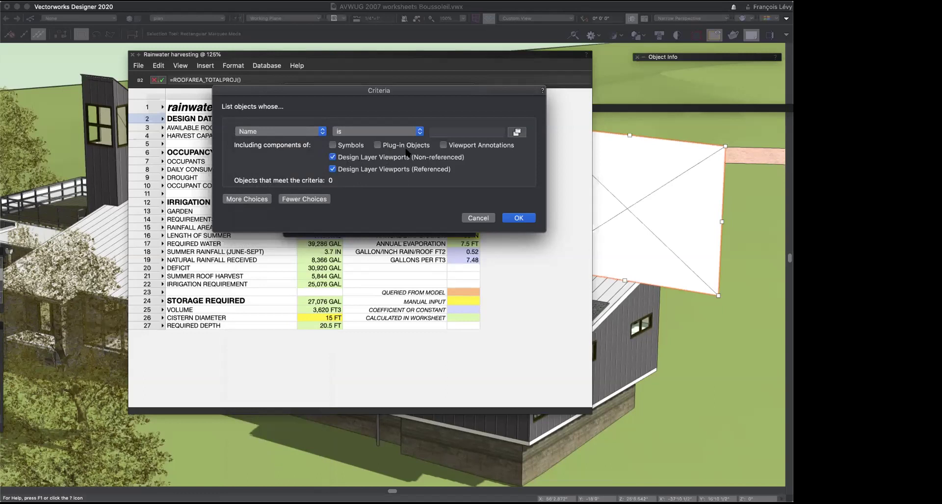
click(446, 130)
text(*)
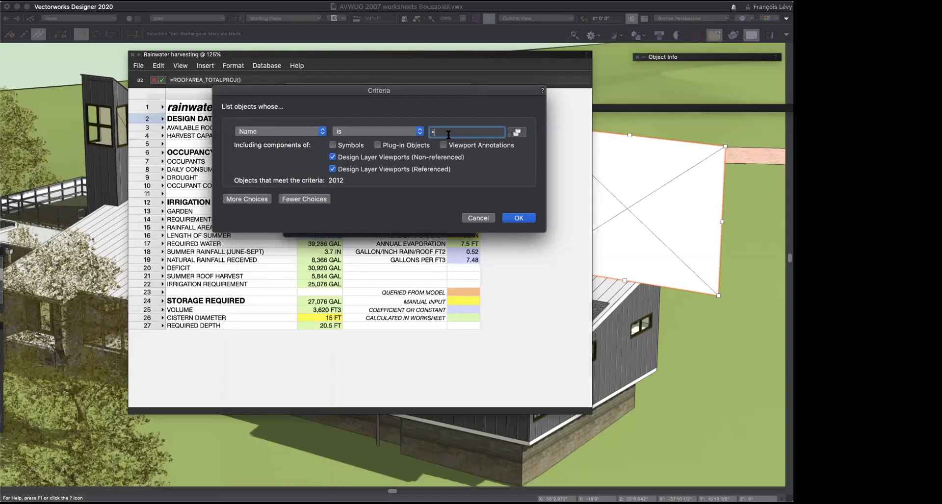
text(rain*)
click(519, 217)
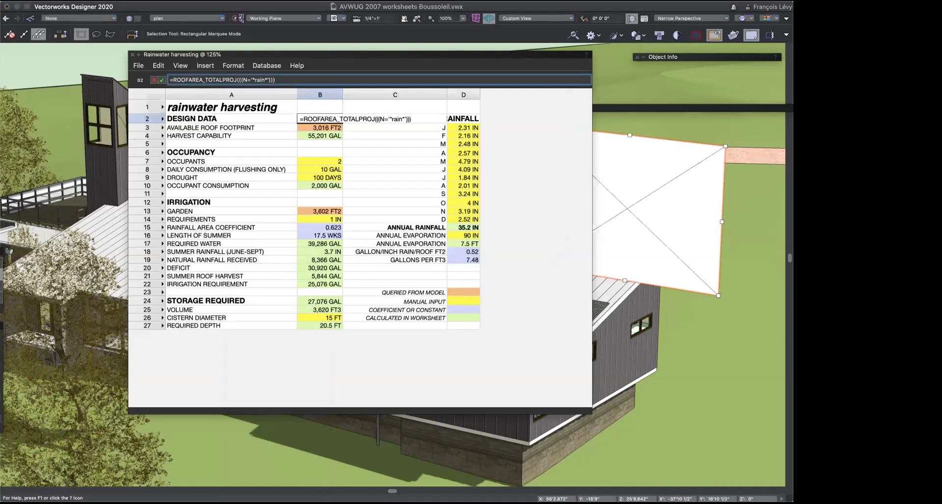
key(Return)
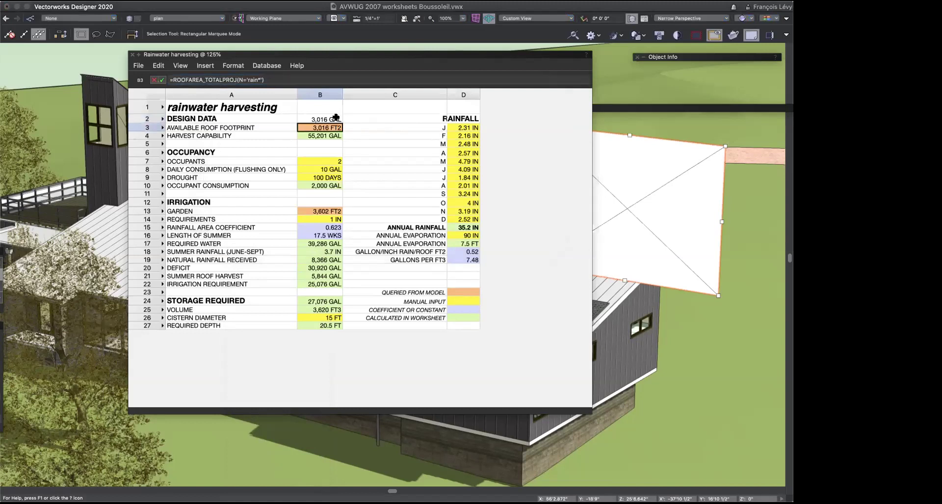
Step: Review the formula in B2 and the garden area in B13, and clear the test formula from cell B2
click(335, 118)
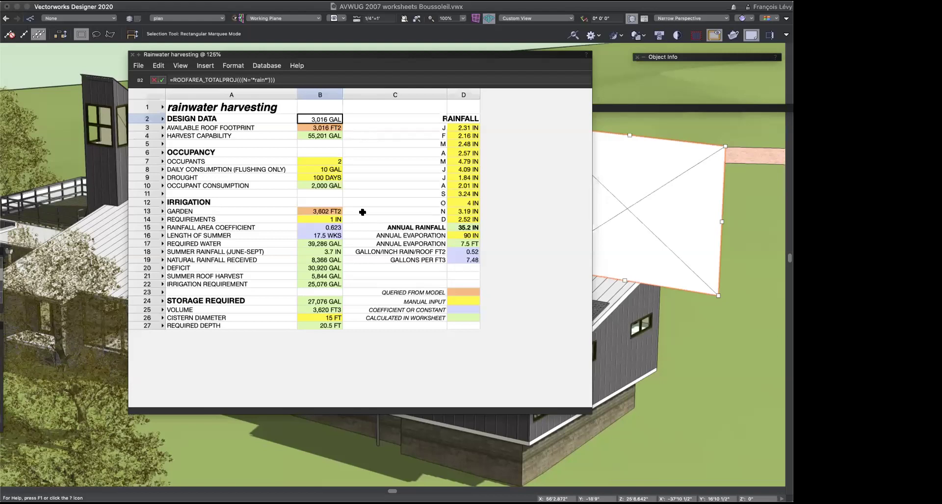
click(337, 211)
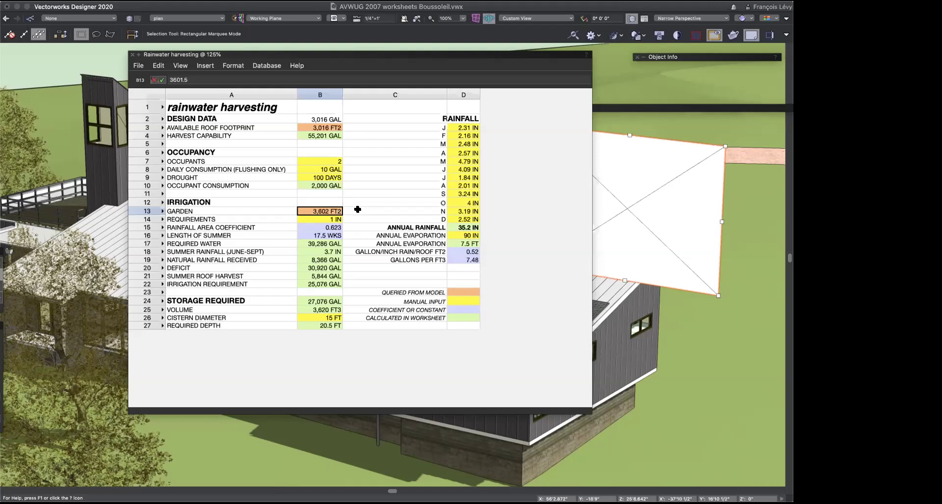
click(339, 121)
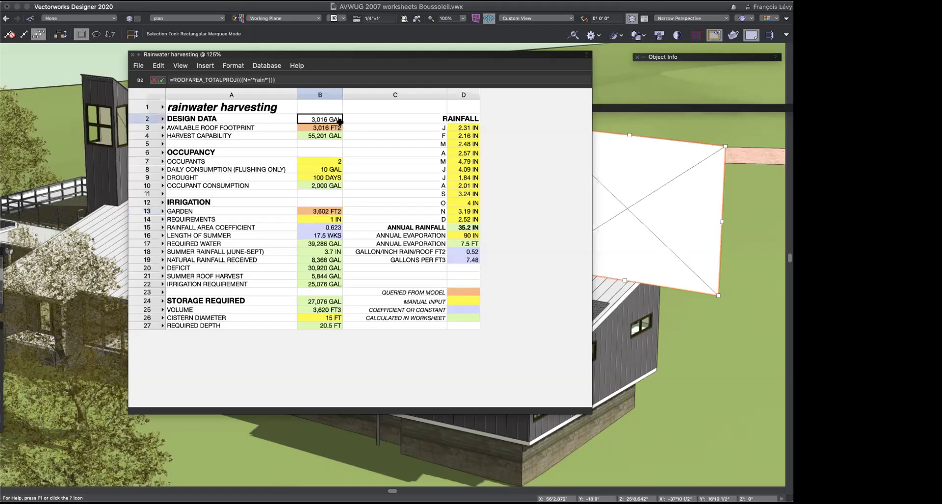
key(BackSpace)
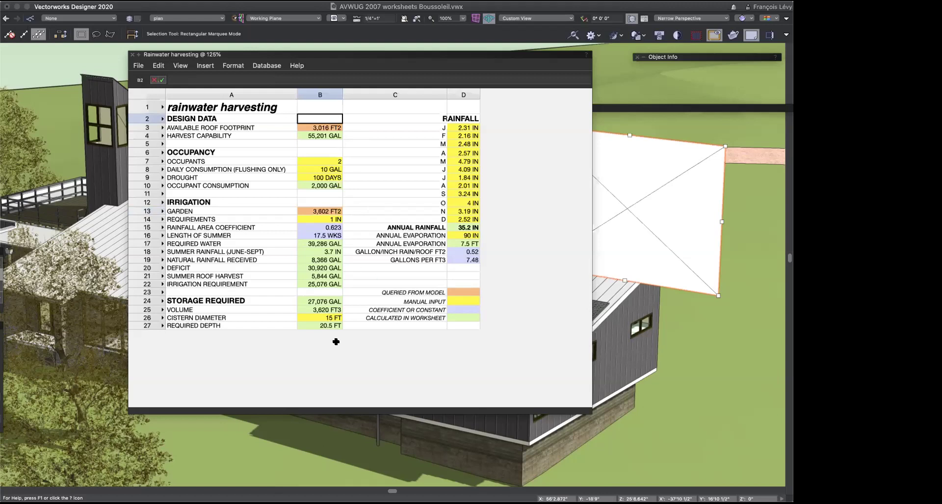
Step: Try 3 occupants in cell B7 to test the storage calculation, and restore the value to 2
click(339, 161)
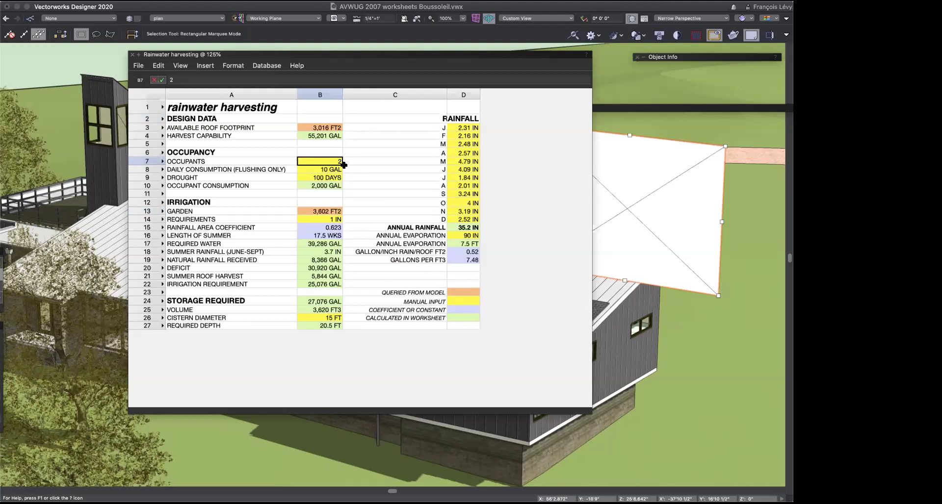
text(3)
key(Tab)
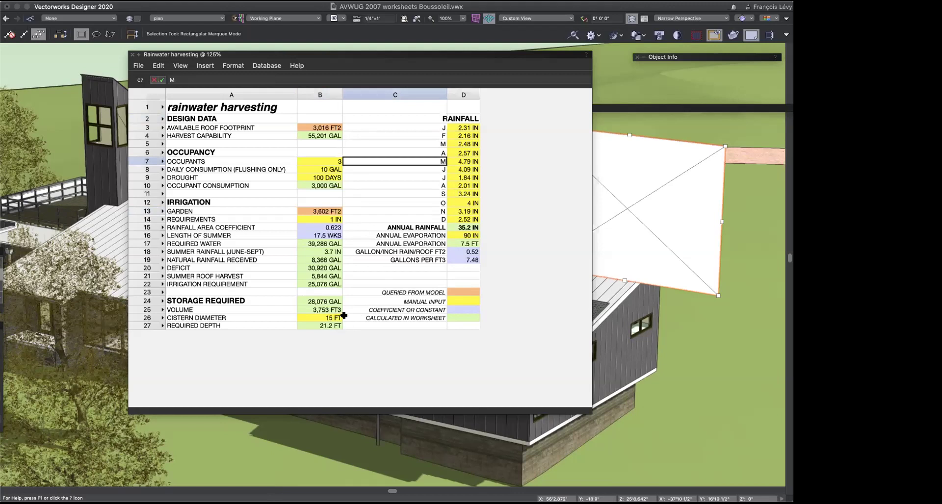
click(337, 164)
text(2)
key(Return)
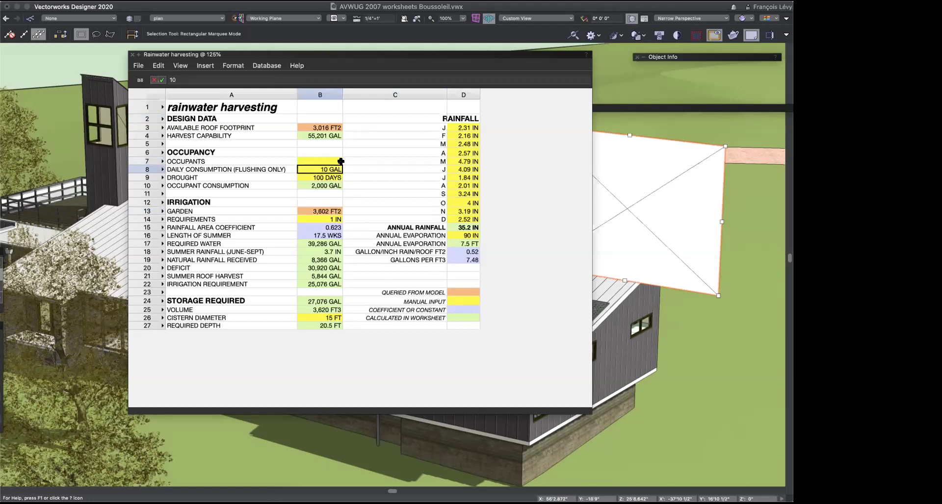
Step: Set the occupants in B7 to 4 and the drought duration in B9 to 50 days
click(339, 162)
text(4)
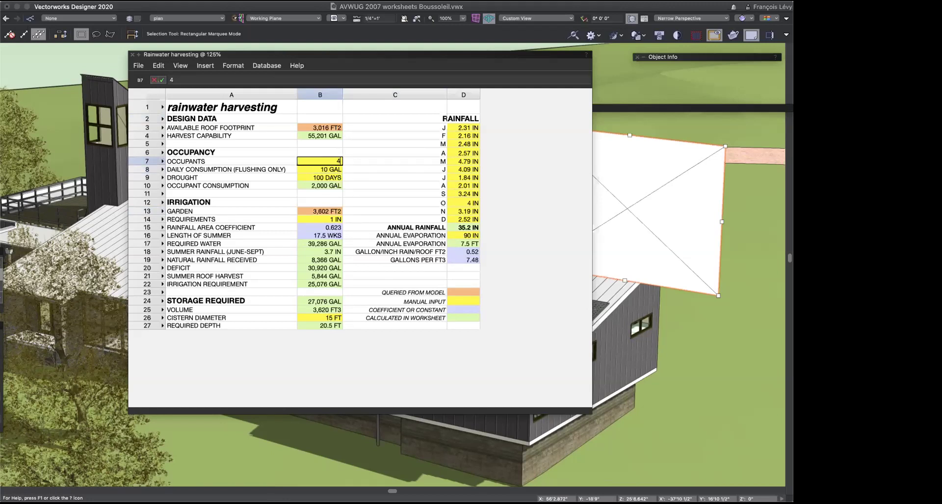
key(Return)
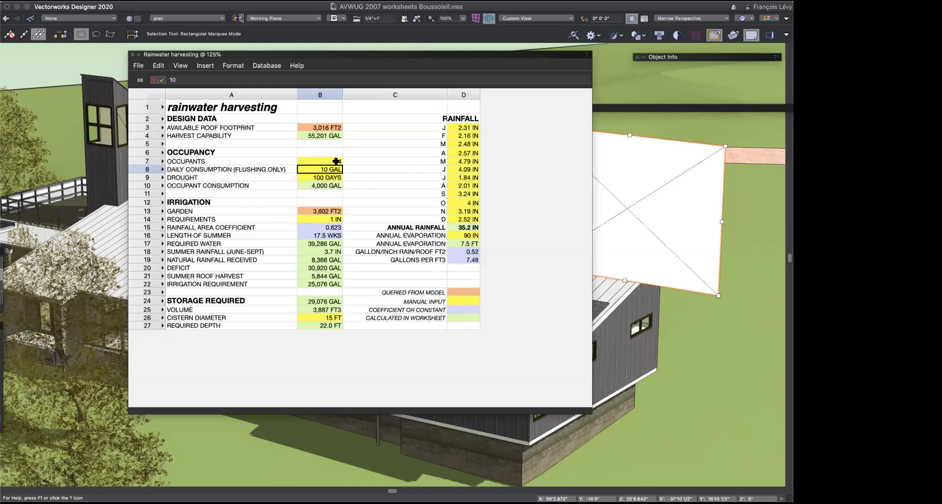
click(327, 180)
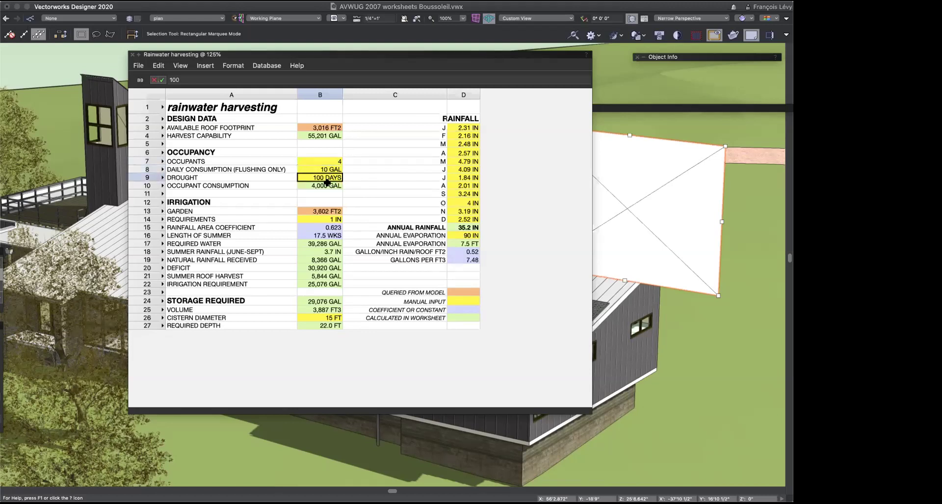
text(50)
key(Return)
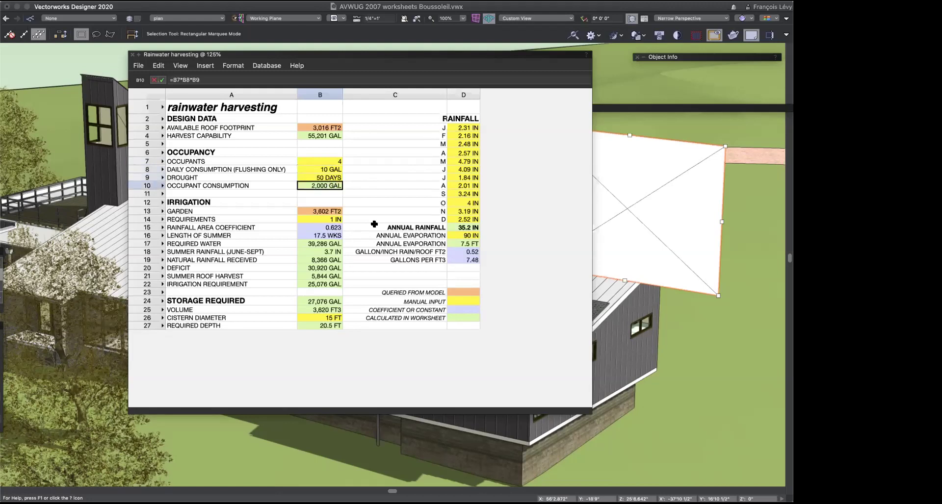
Step: Restore the drought duration in B9 to 100 days and the occupants in B7 to 2
click(334, 178)
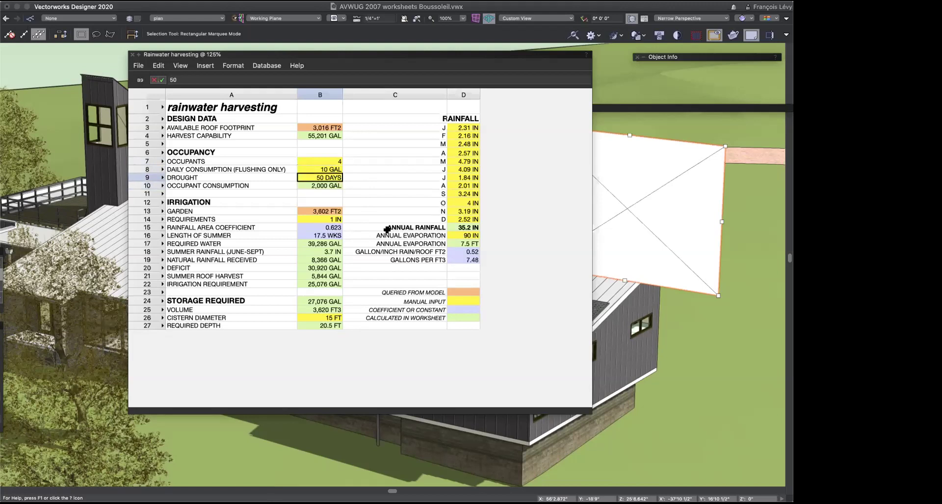
text(100)
key(Return)
click(337, 162)
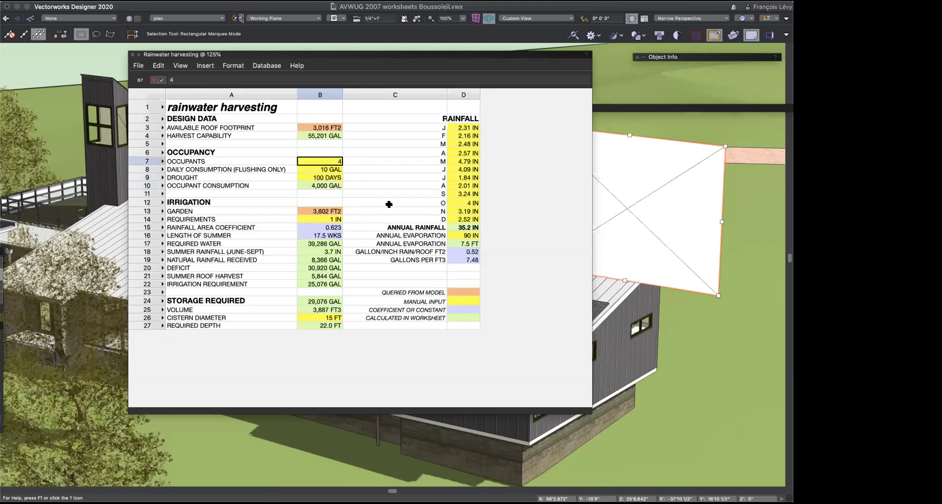
text(2)
key(Return)
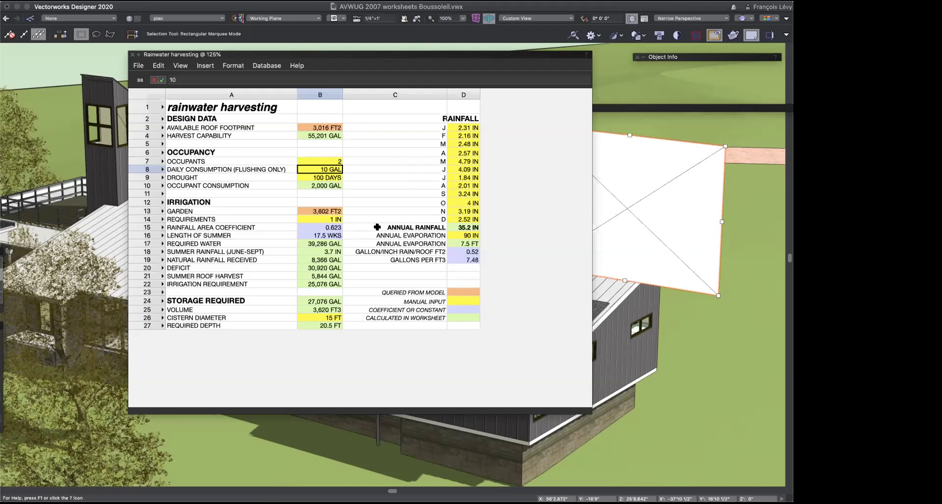
Step: Collapse the Rainwater harvesting worksheet and switch the model to the saved view 14 thermal chimney
double_click(199, 54)
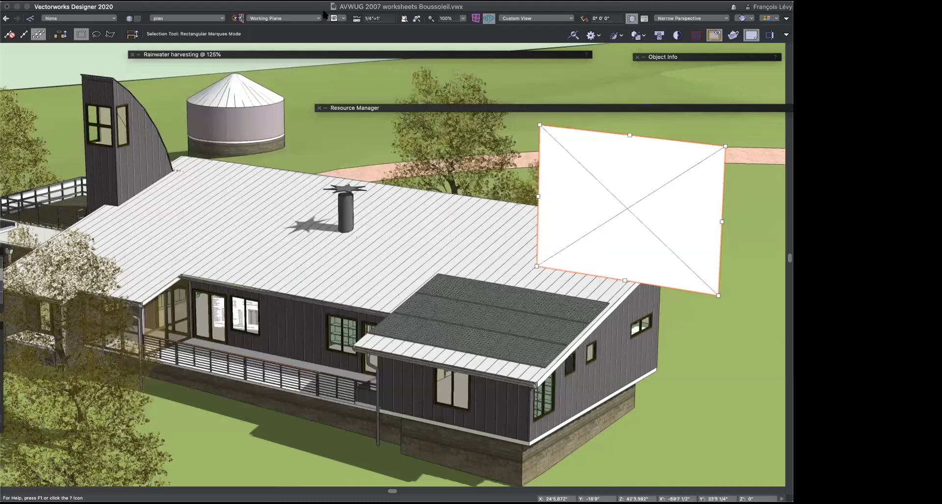
click(339, 18)
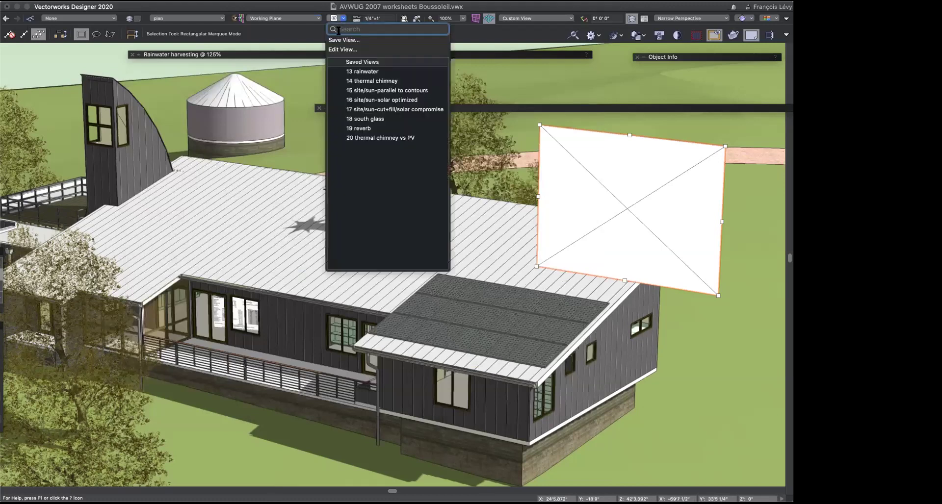
click(355, 81)
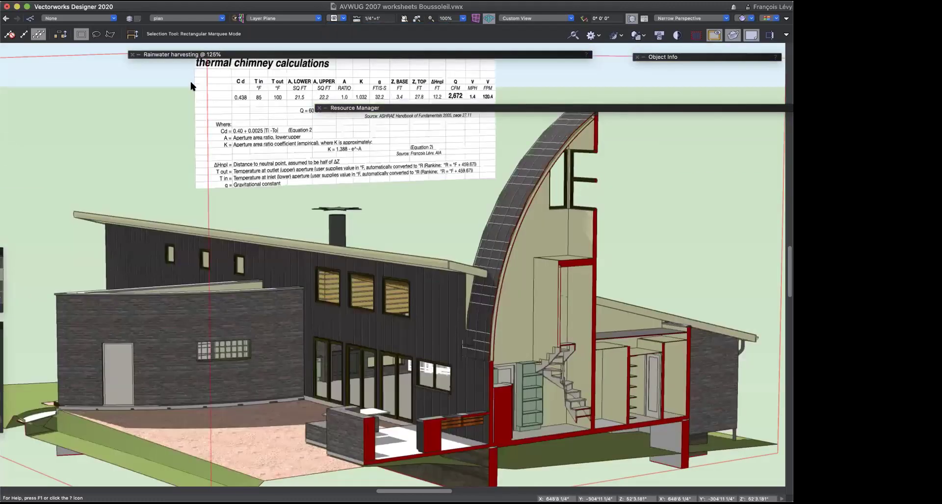
Step: Close the Rainwater harvesting worksheet and open the thermal chimney calculations worksheet placed in the model for editing
click(131, 56)
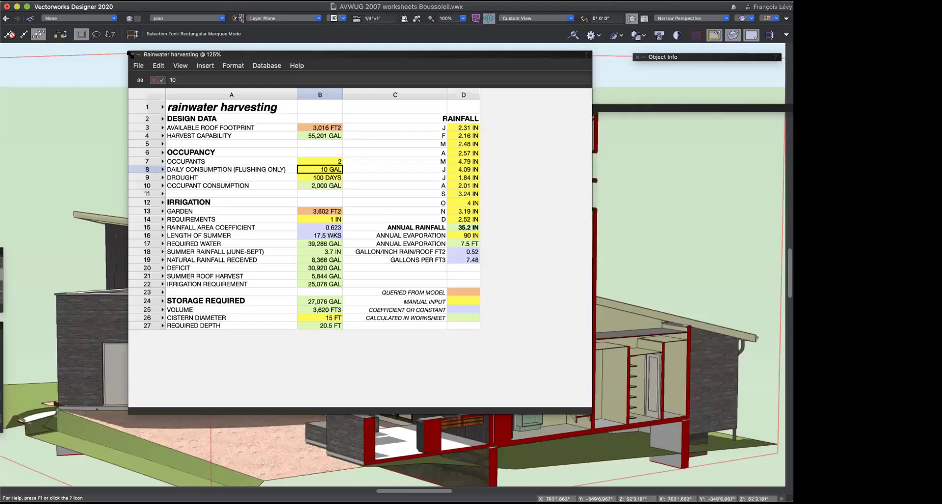
click(132, 55)
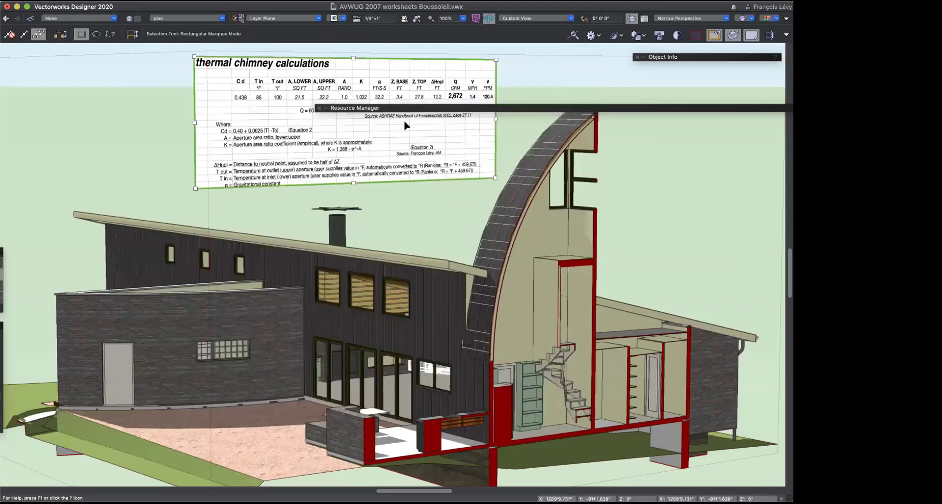
right_click(413, 140)
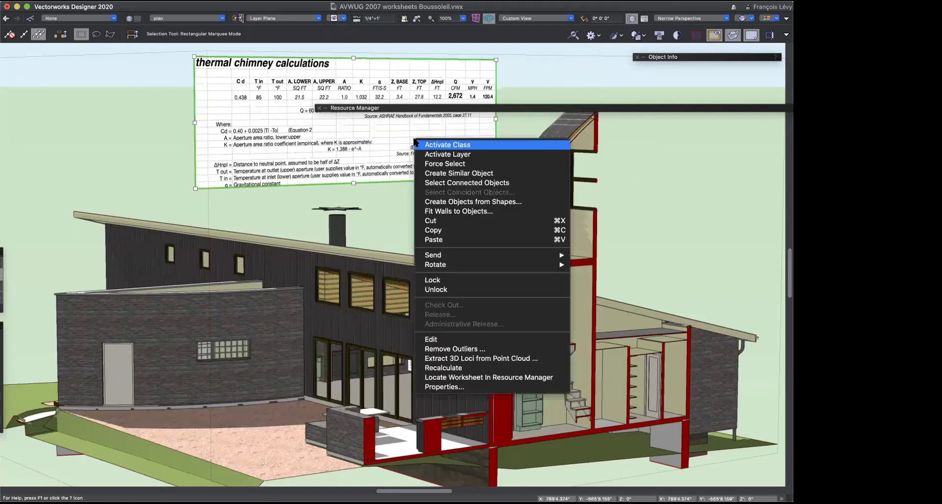
click(469, 338)
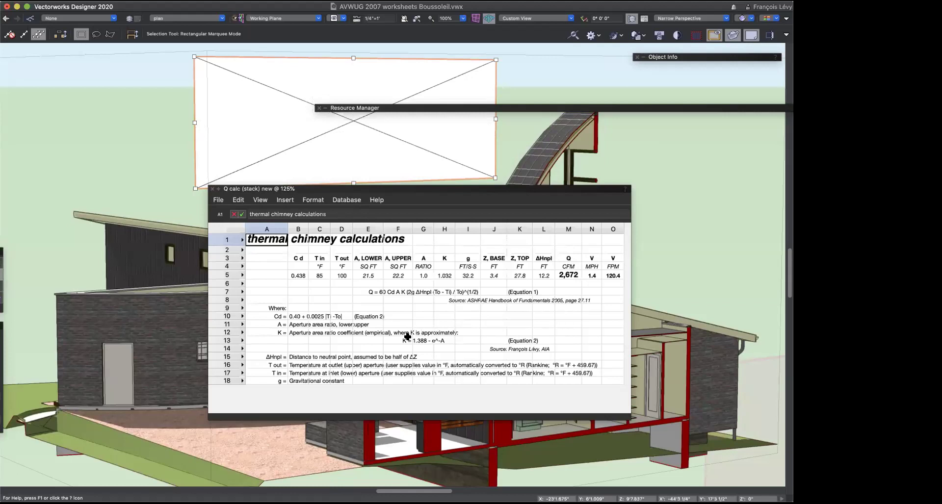
Step: Examine the inlet and outlet temperatures, lower aperture area, and base and top heights in row 5 of the thermal chimney worksheet
click(320, 276)
click(343, 275)
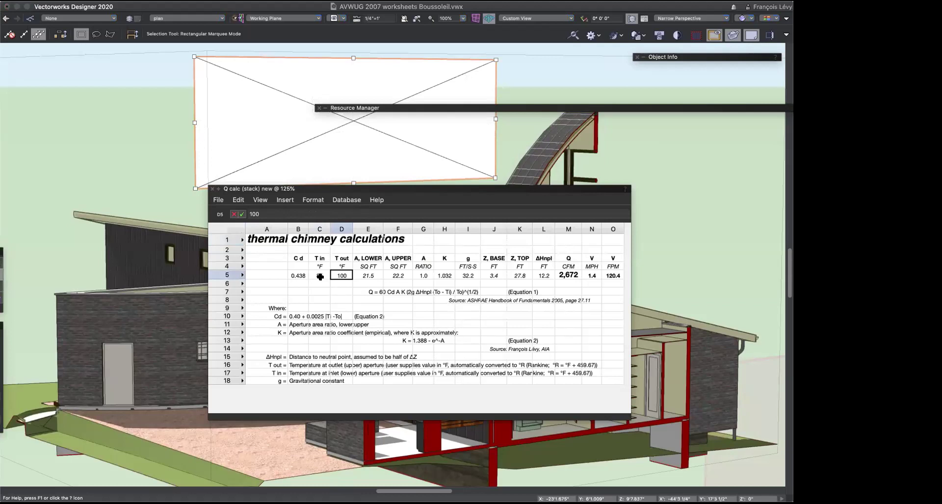
key(Left)
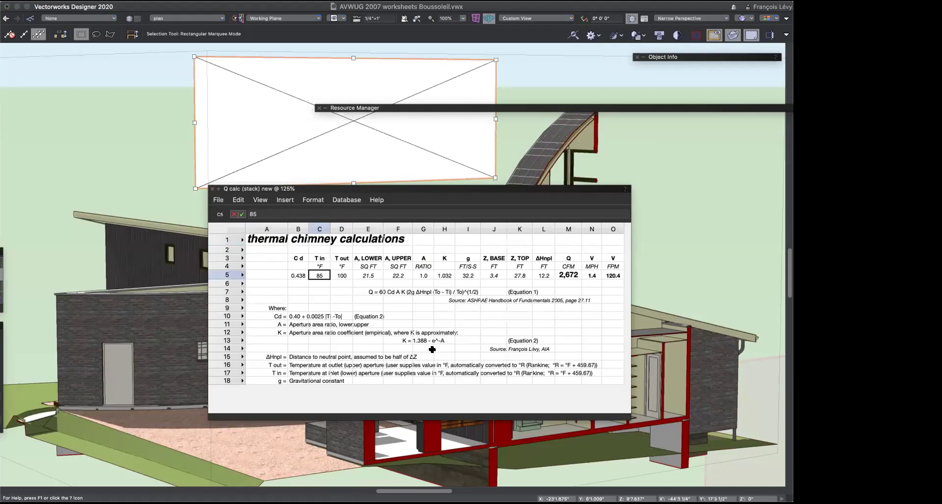
click(371, 273)
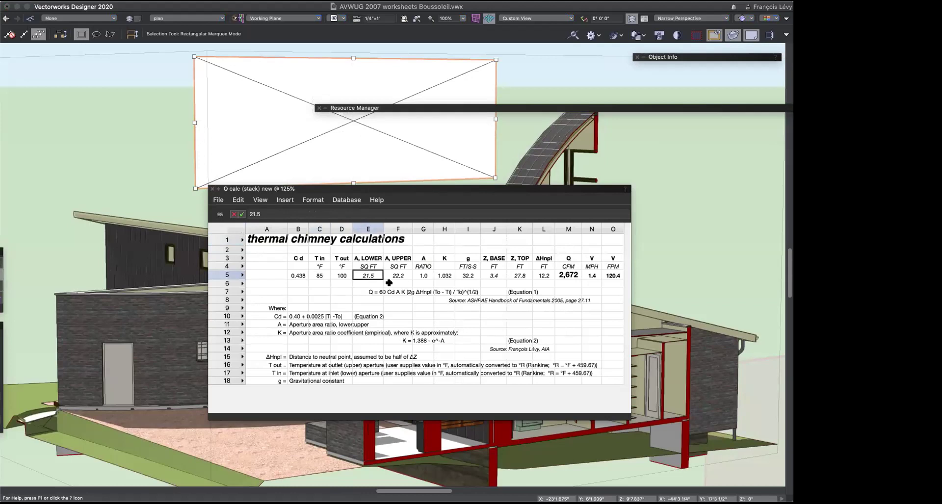
click(405, 333)
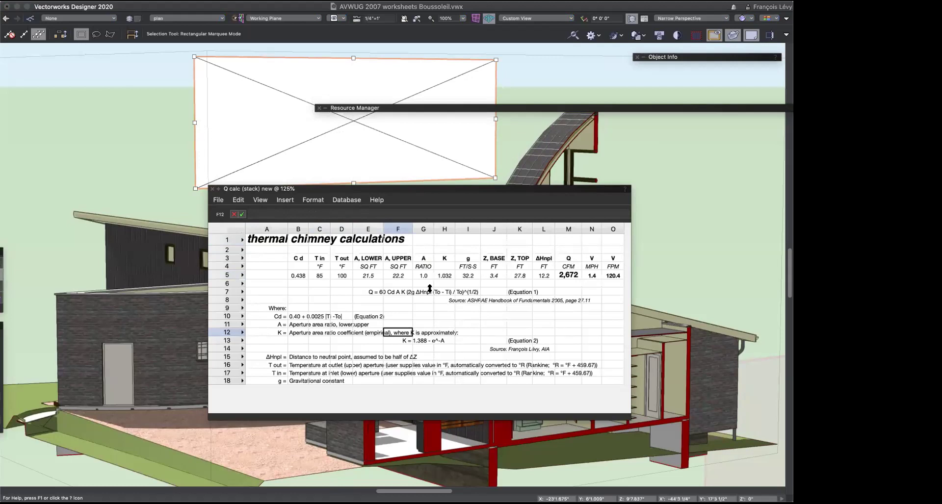
click(495, 276)
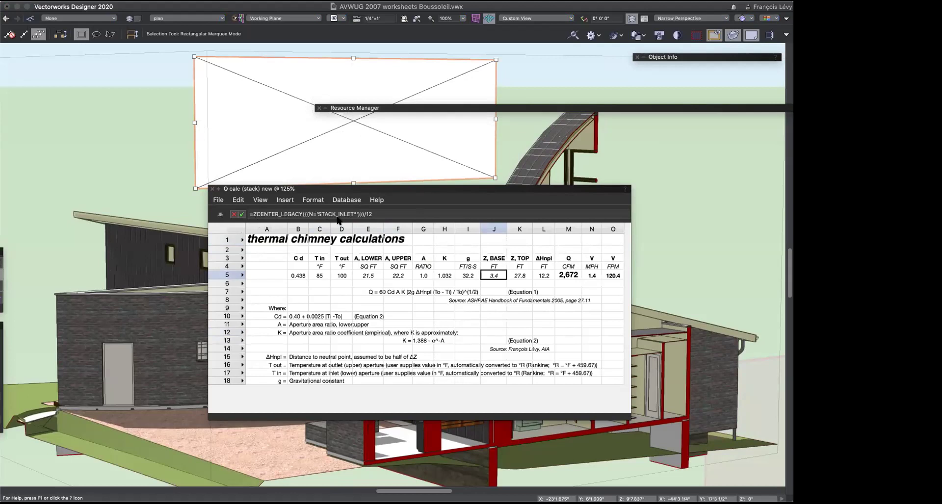
click(518, 277)
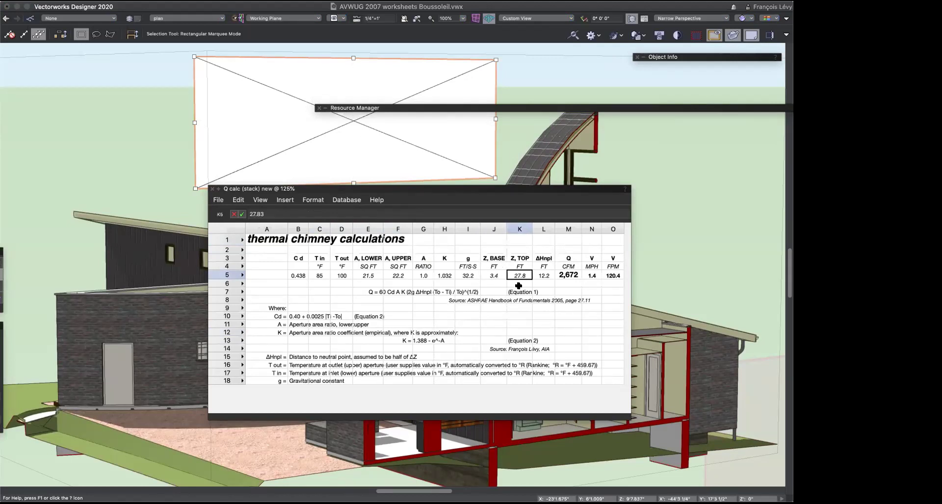
Step: Check the base height formula in J5, collapse the thermal chimney worksheet and switch the model to the saved view 19 reverb
click(496, 276)
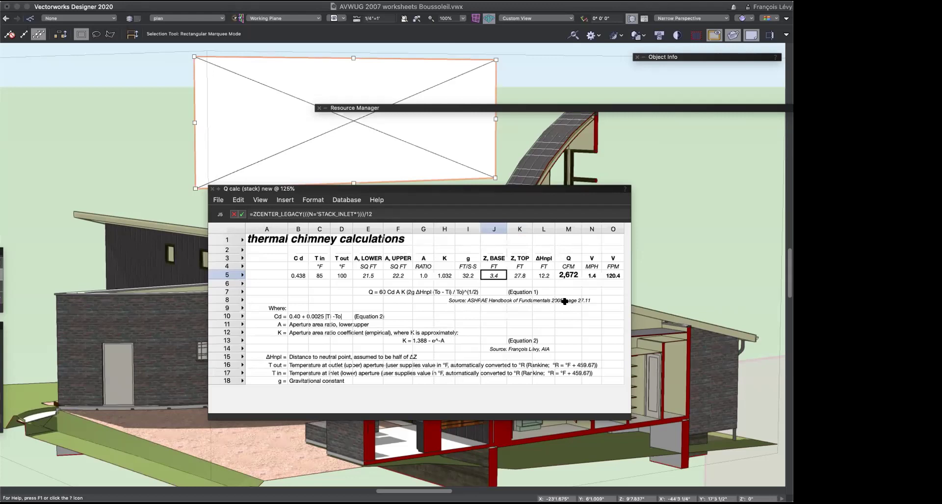
double_click(510, 191)
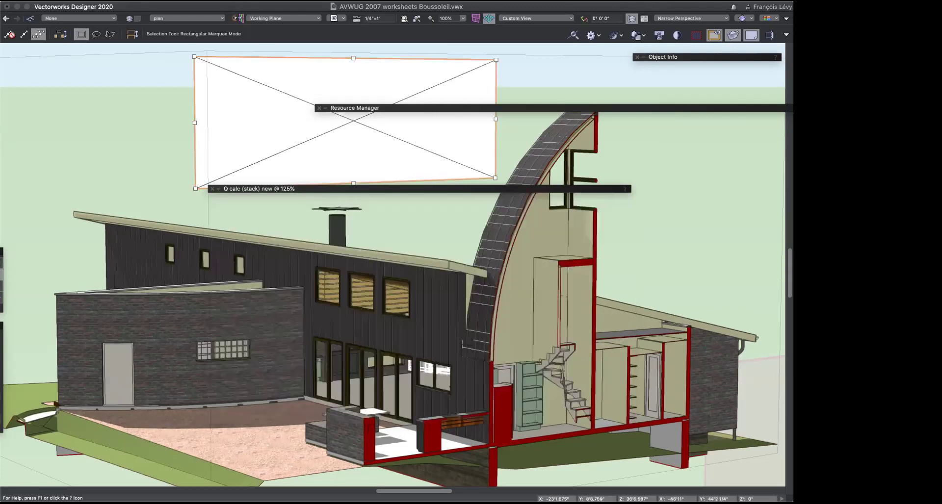
click(343, 18)
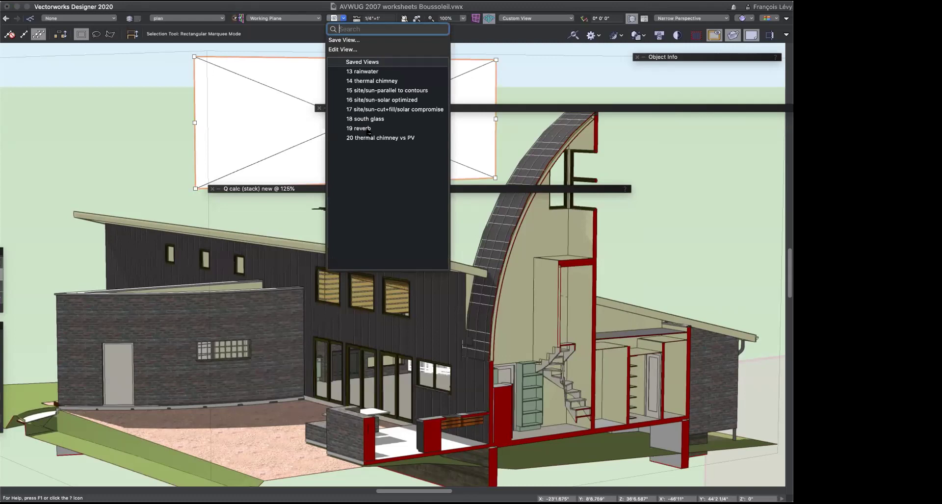
click(369, 130)
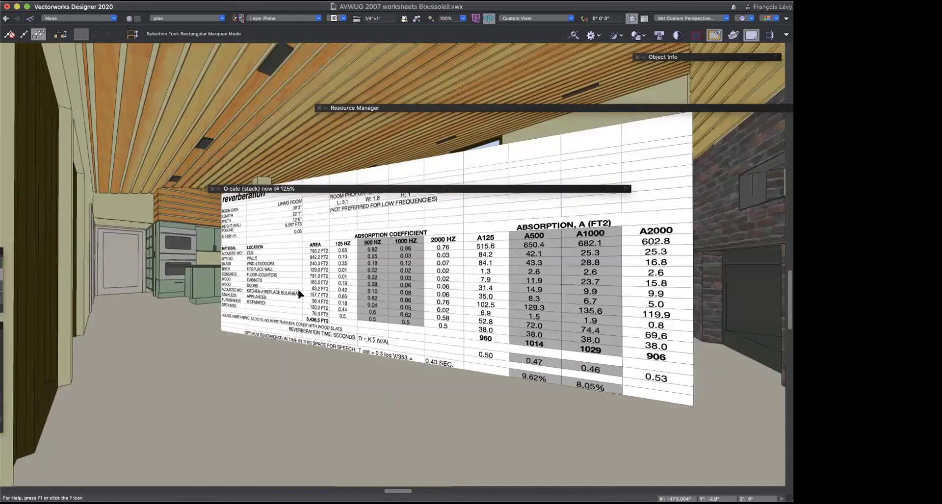
Step: Open the reverberation worksheet placed in the model and examine the material areas in C11 to C15 and the 125 Hz coefficient in D11
click(300, 295)
double_click(305, 282)
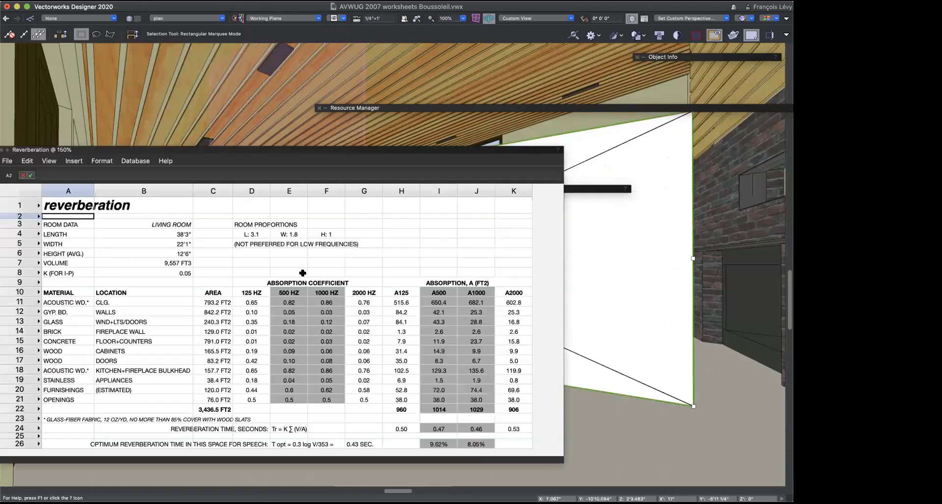
click(218, 303)
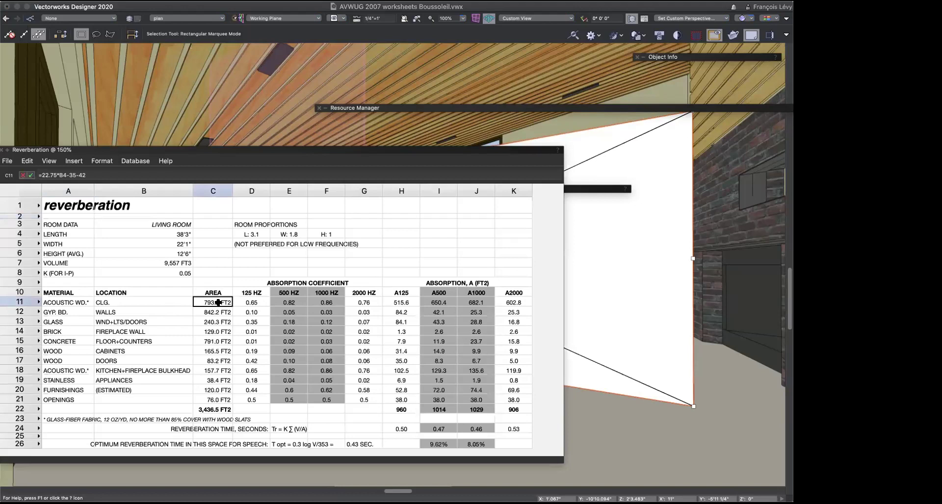
click(222, 312)
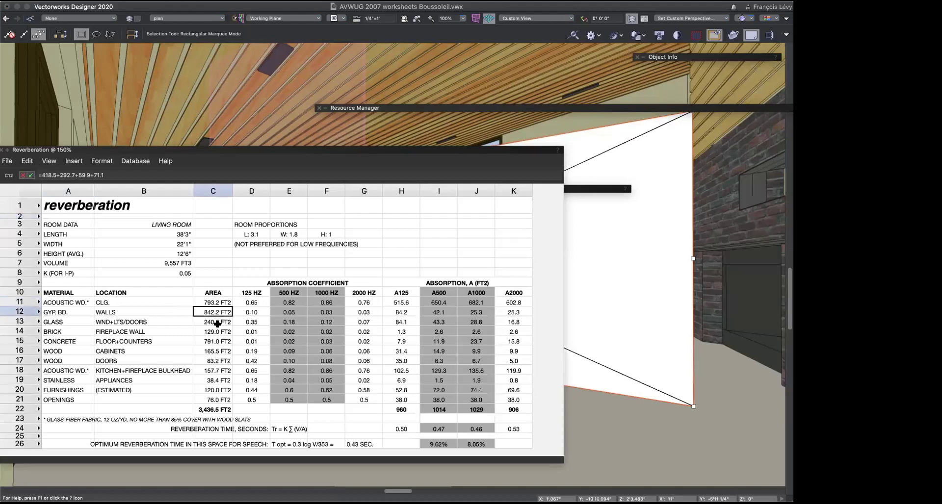
click(217, 323)
click(218, 331)
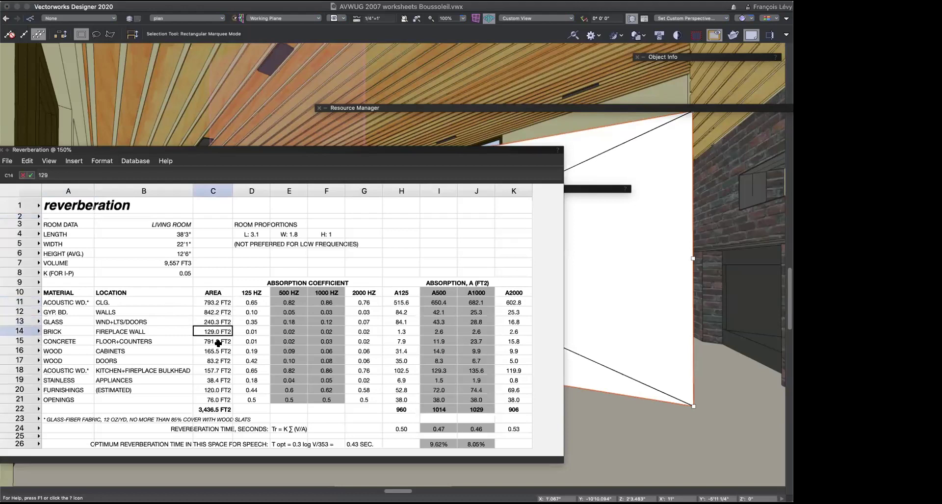
click(218, 342)
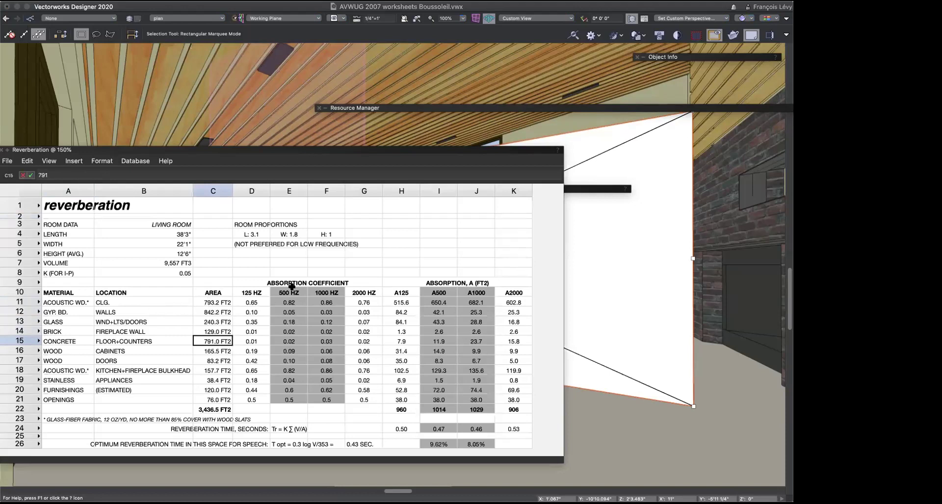
click(252, 303)
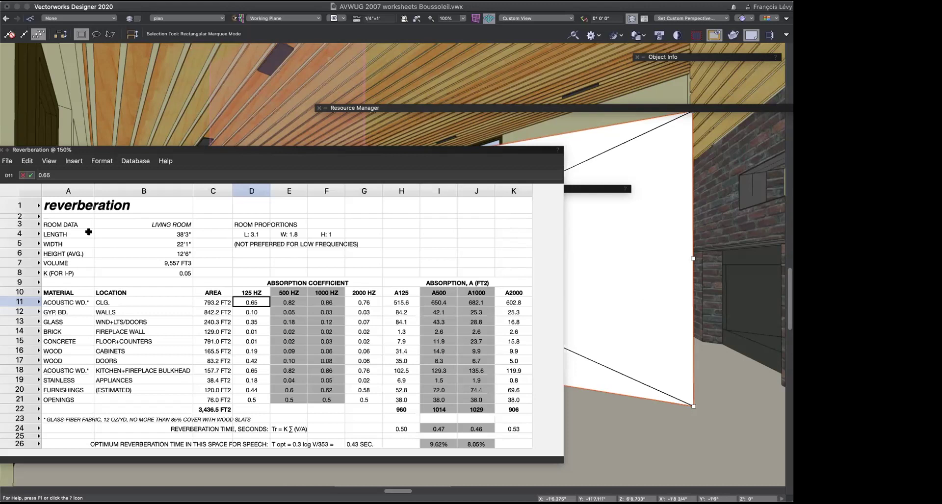
Step: Collapse the Reverberation worksheet and open the Takeoffs worksheet of AVWUG 2007 worksheets Boussoleil.vwx
double_click(79, 152)
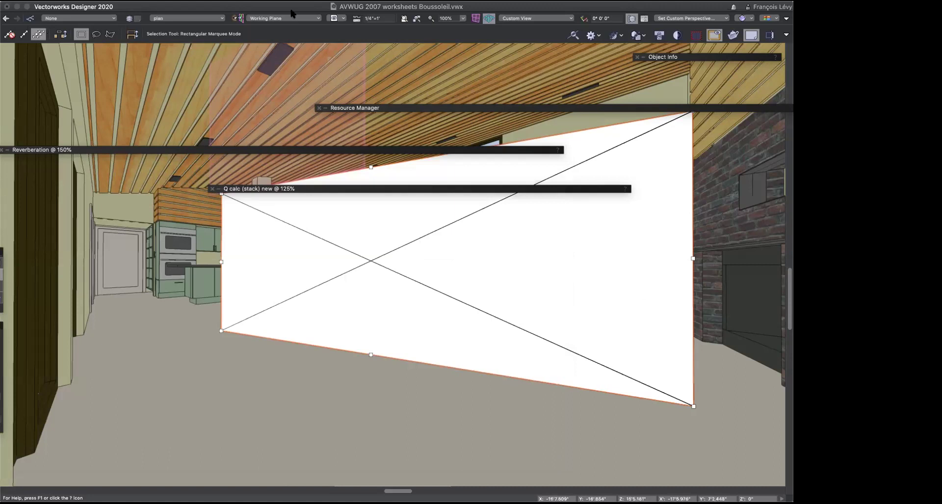
click(248, 0)
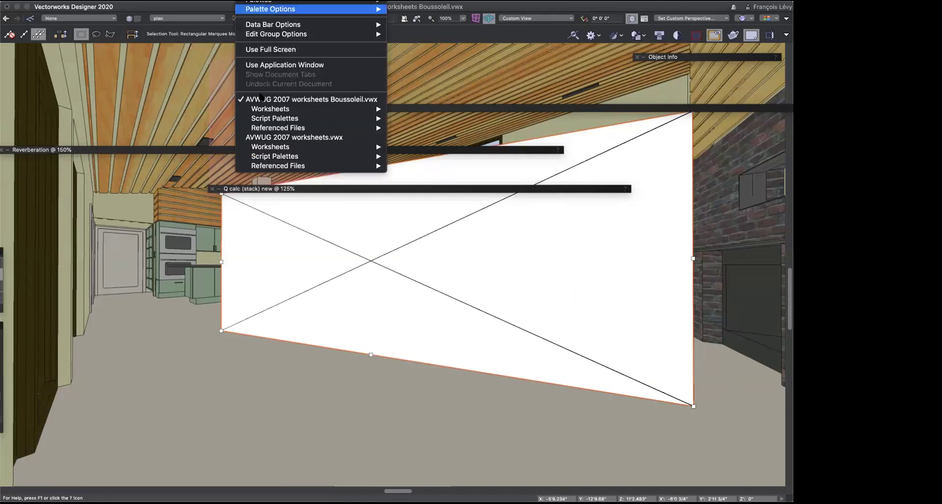
mouse_move(265, 147)
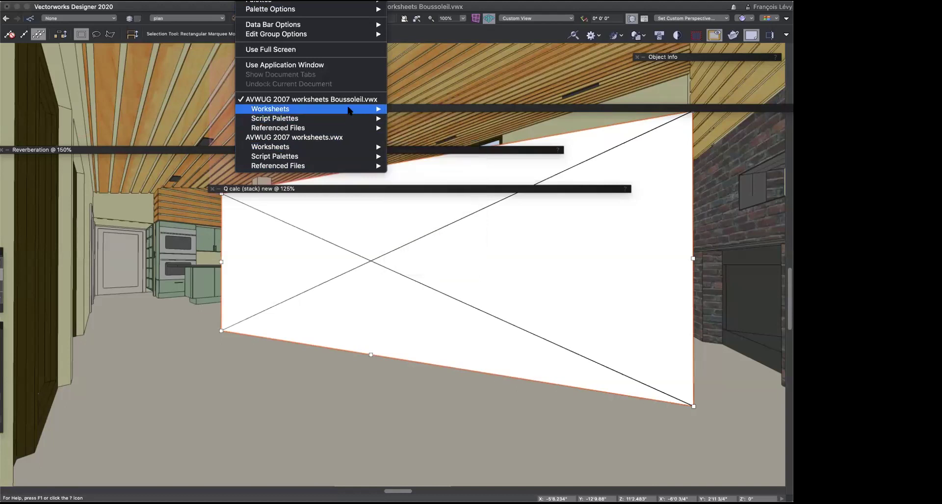
mouse_move(380, 110)
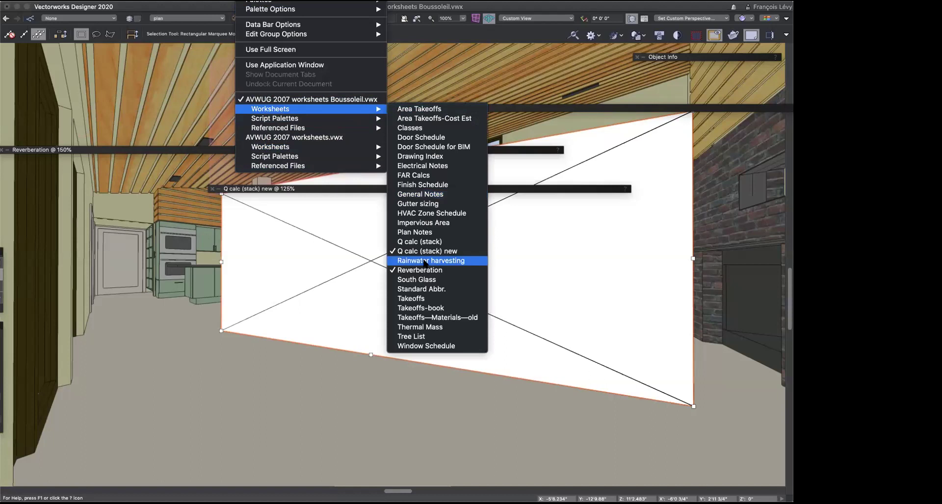
click(423, 298)
Step: Move the Takeoffs worksheet window higher on the screen and set its zoom to 150%
drag(278, 135, 442, 30)
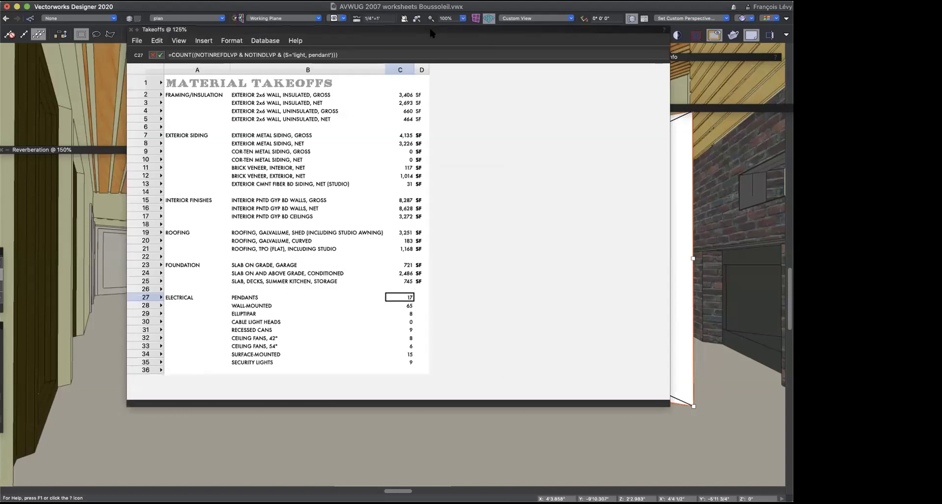
click(176, 42)
mouse_move(179, 67)
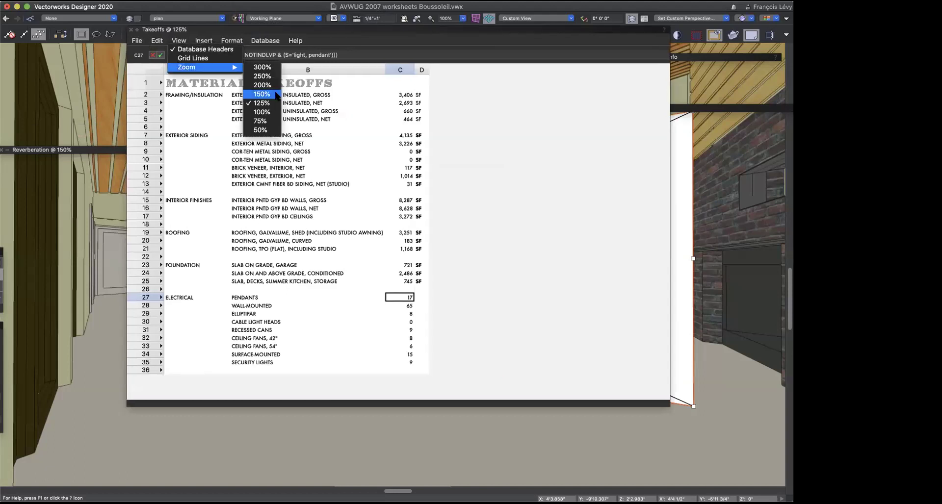
click(276, 95)
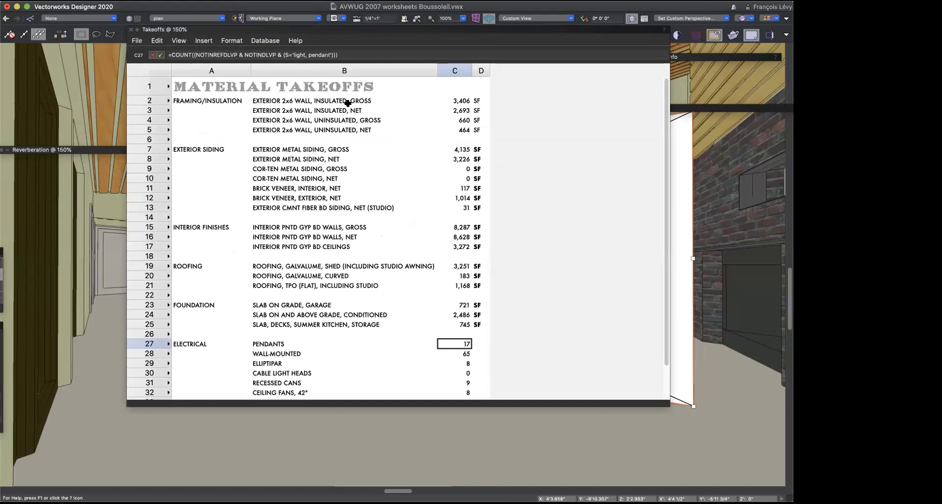
Step: Examine the gross area formula in C2 for the insulated exterior 2x6 wall
click(348, 103)
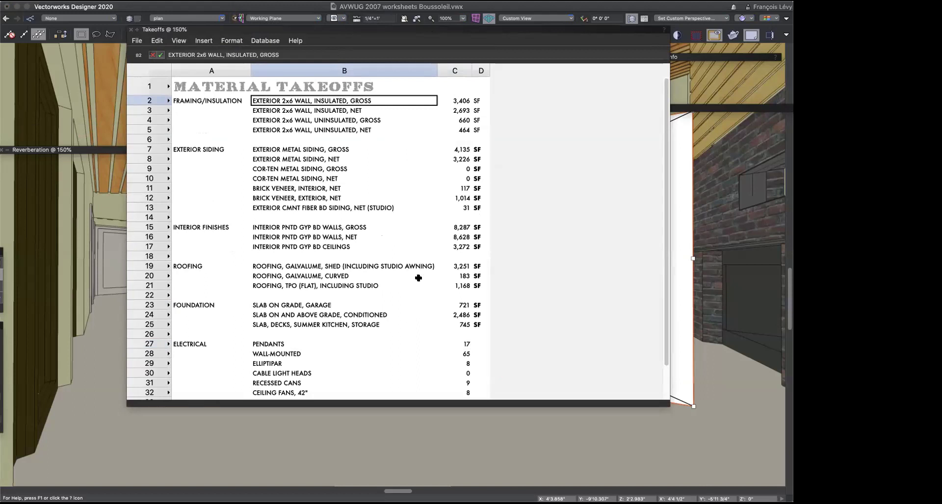
click(459, 102)
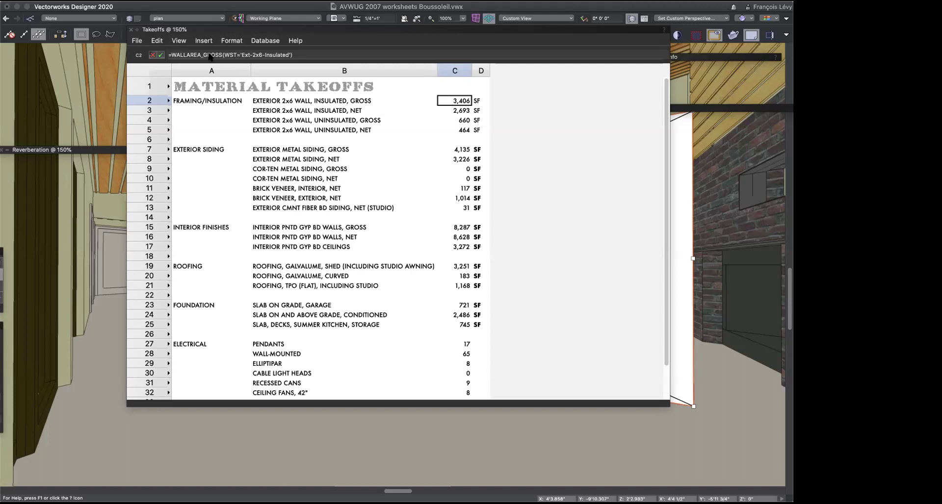
click(452, 92)
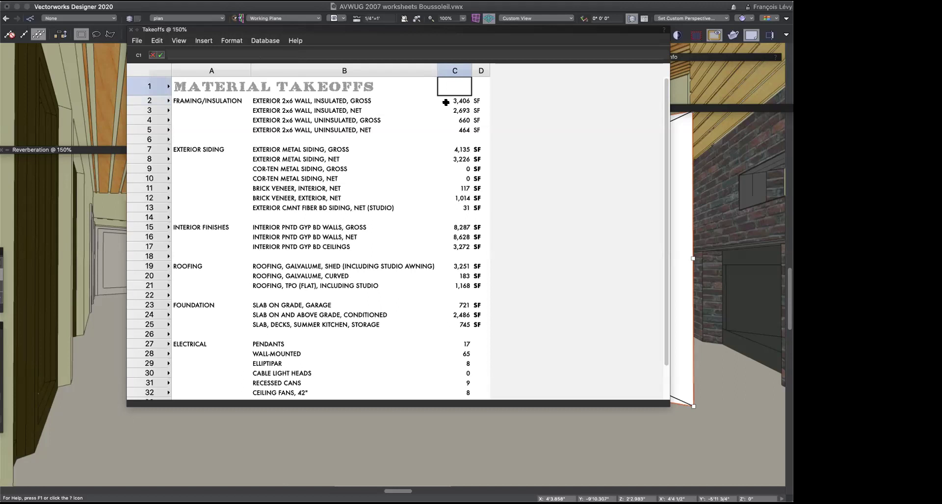
click(460, 101)
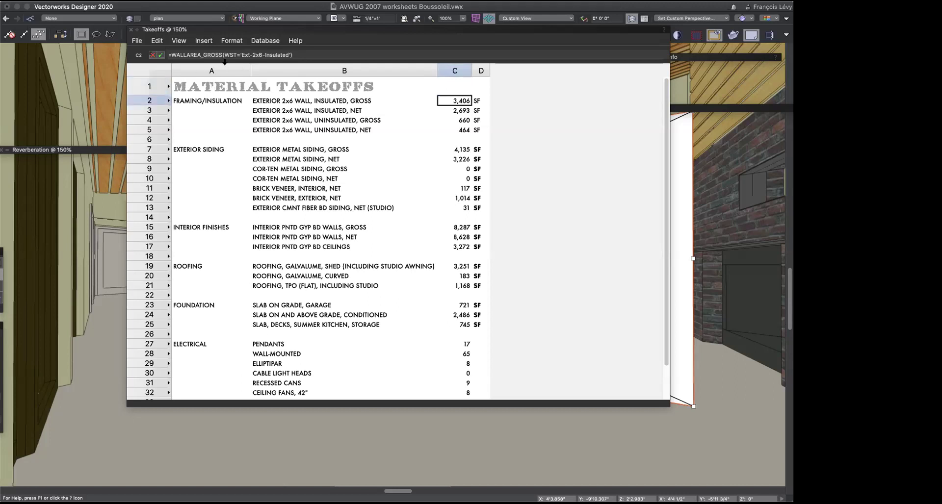
Step: Start a formula in C1 of the Takeoffs worksheet and insert the WallArea_Gross function
click(456, 88)
text(=)
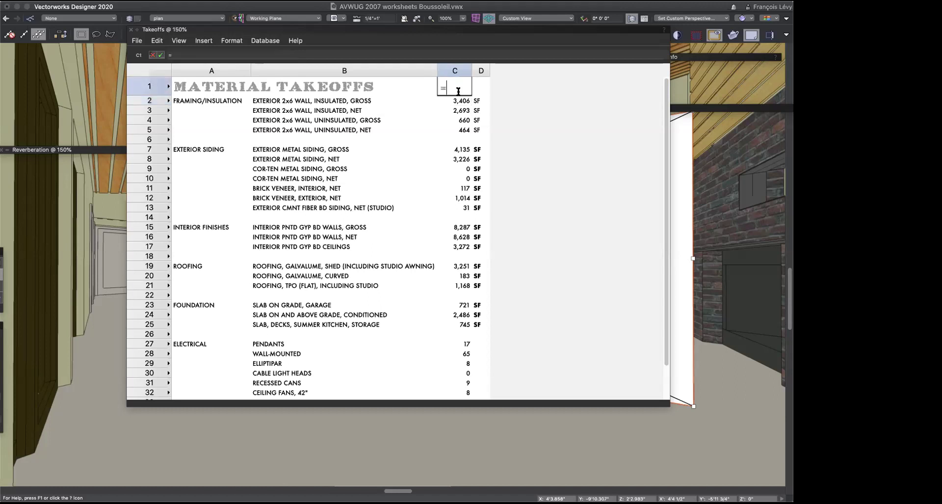
click(204, 41)
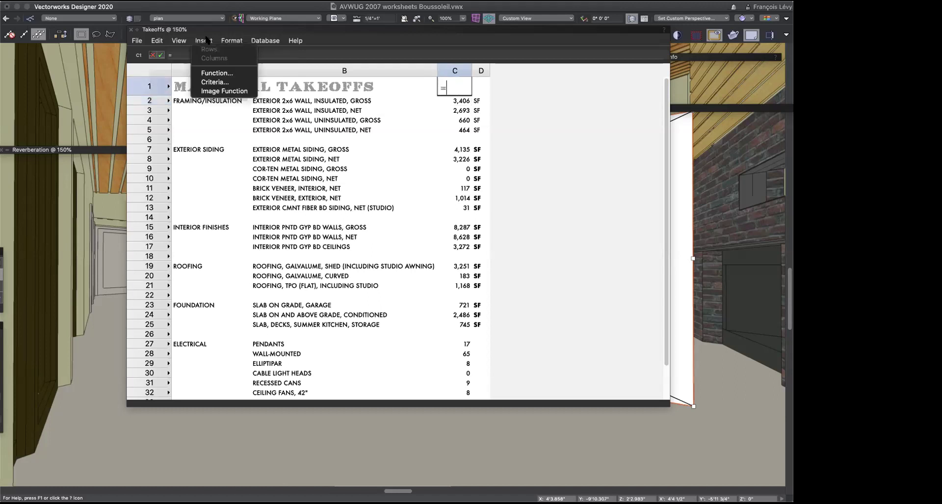
click(217, 73)
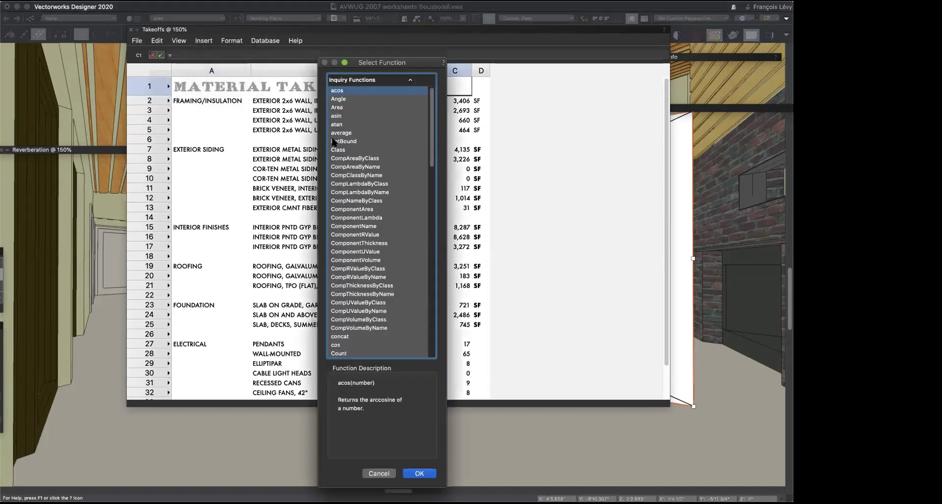
key(w)
scroll(417, 230, down, 3)
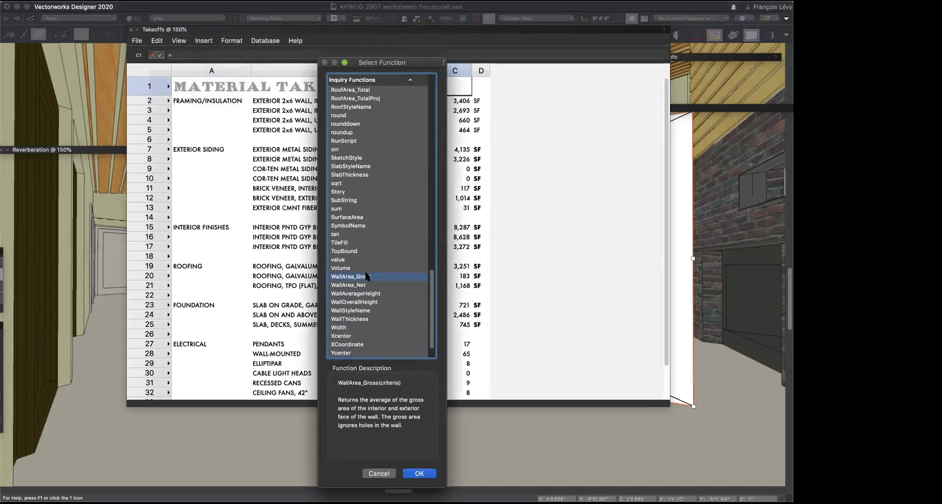
scroll(365, 276, down, 3)
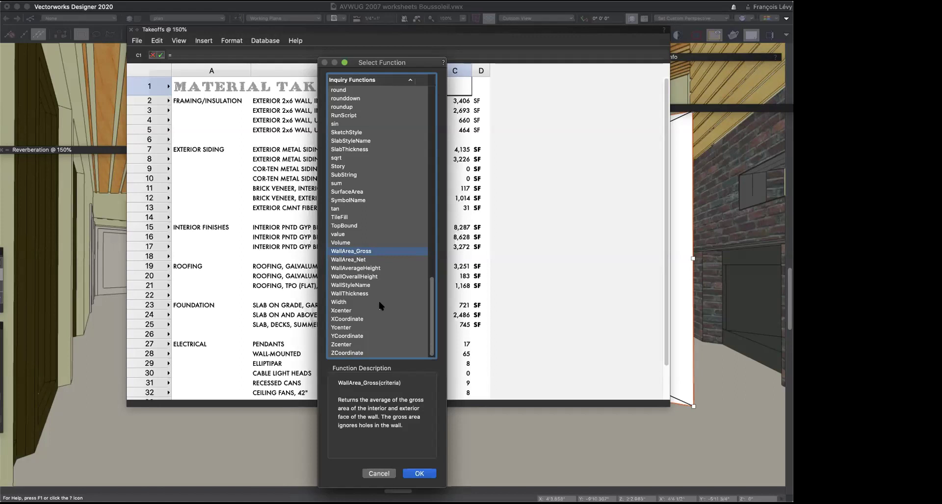
key(Return)
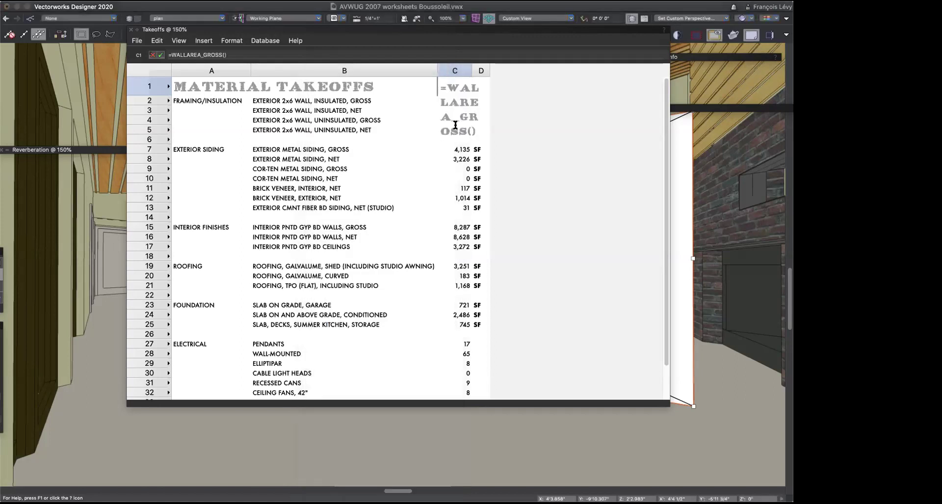
Step: Start adding criteria inside the parentheses of the C1 formula and base them on Wall Style
click(224, 55)
click(205, 41)
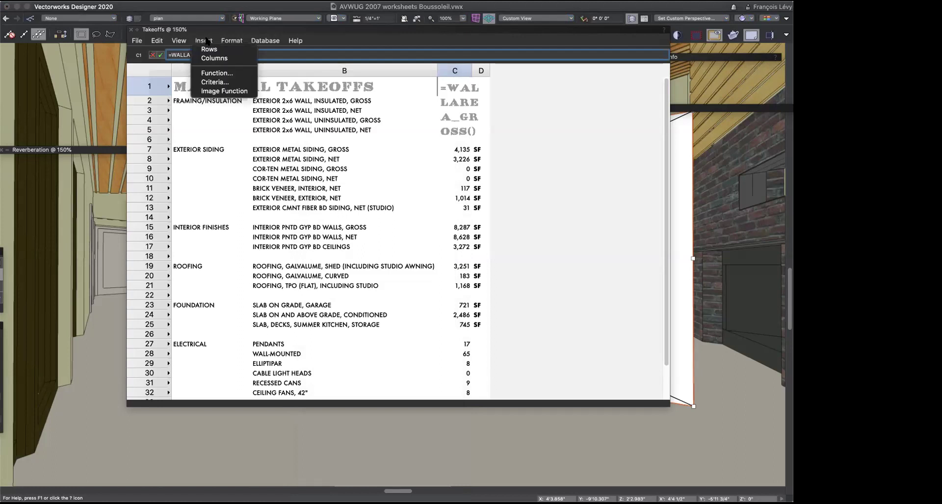
click(215, 82)
click(323, 119)
click(322, 129)
click(446, 188)
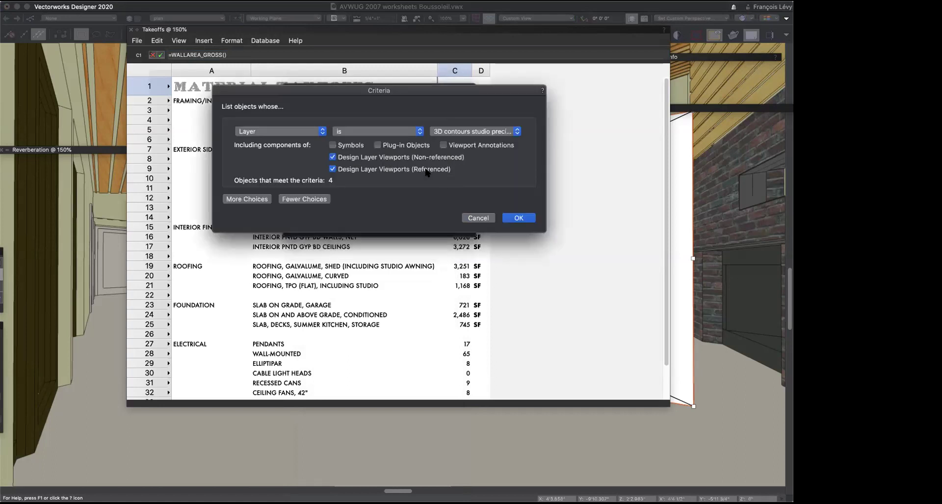
click(302, 136)
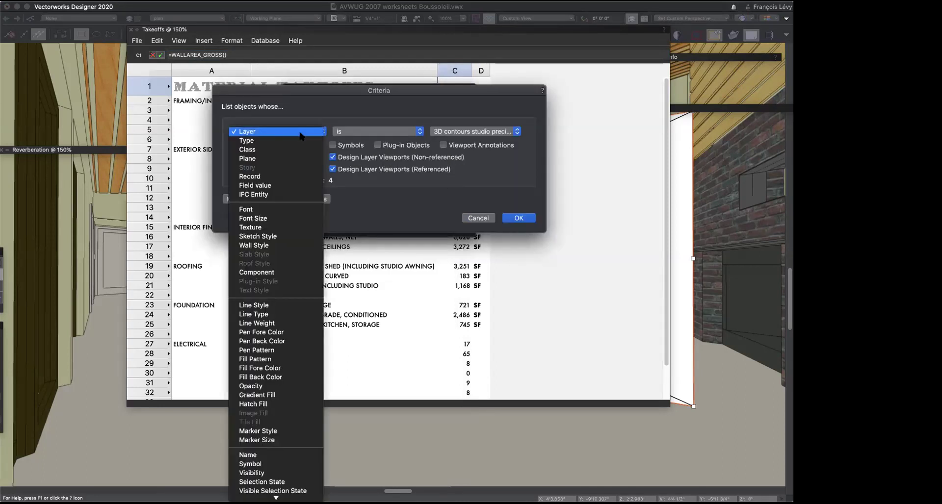
click(260, 247)
Step: Set the criteria's wall style to Ext-2x6-Insulated and insert the criteria into the C1 formula
click(446, 134)
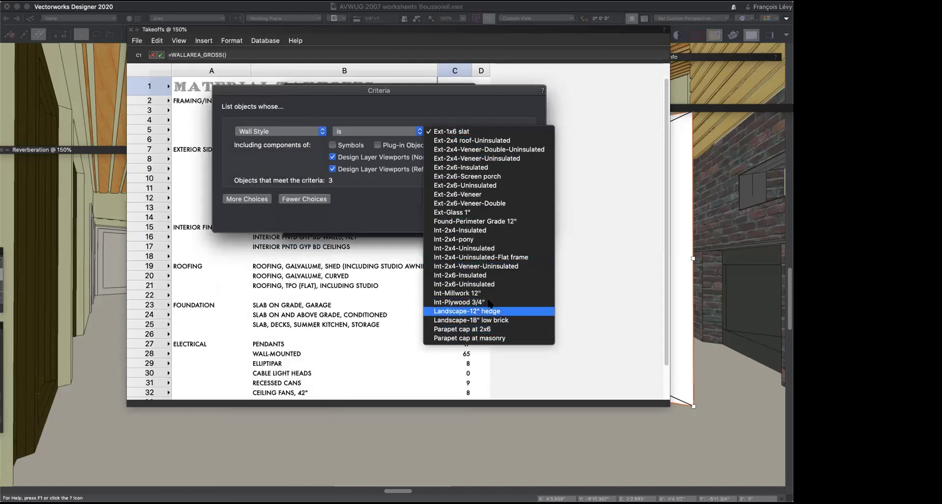
click(467, 178)
click(466, 131)
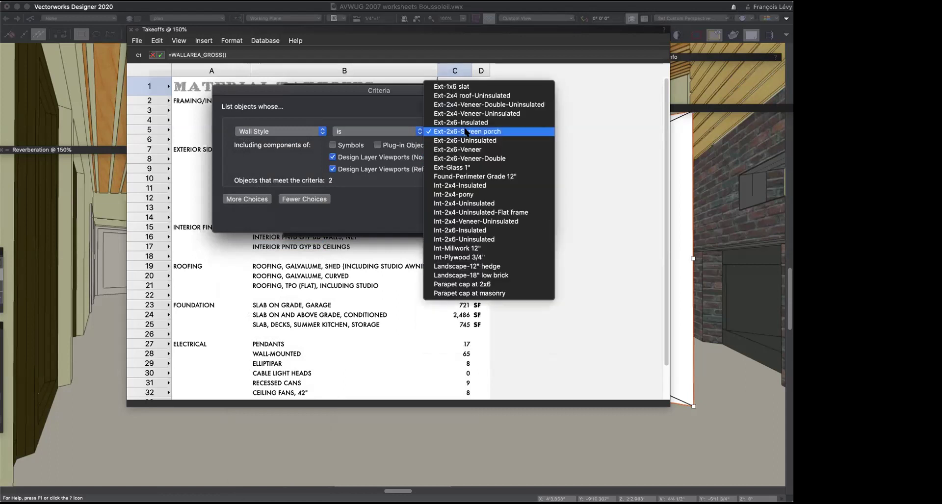
click(463, 122)
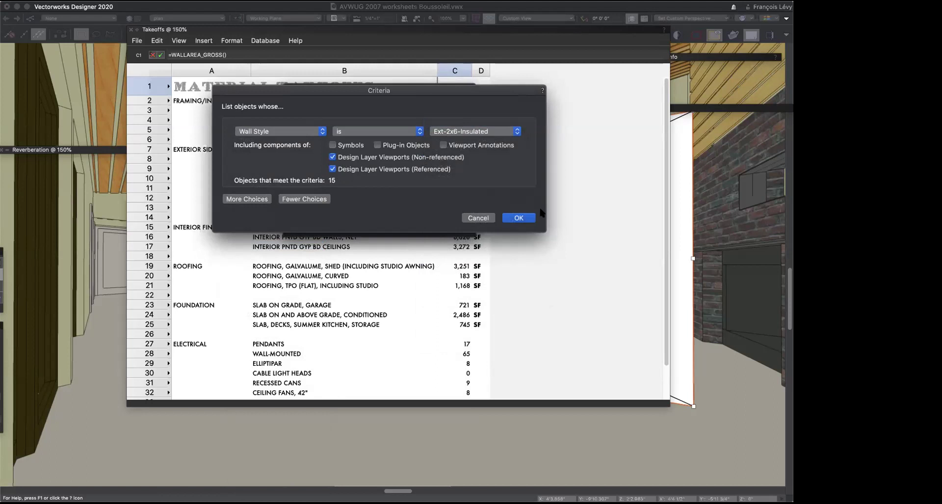
click(520, 218)
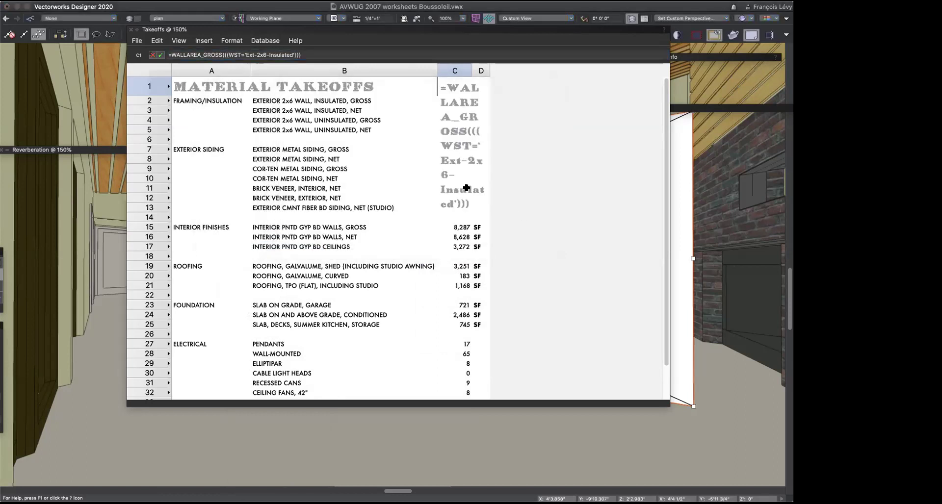
Step: Try to remove stray characters from the gross wall area formula in C1 and commit it
click(468, 237)
key(BackSpace)
key(BackSpace)
key(Return)
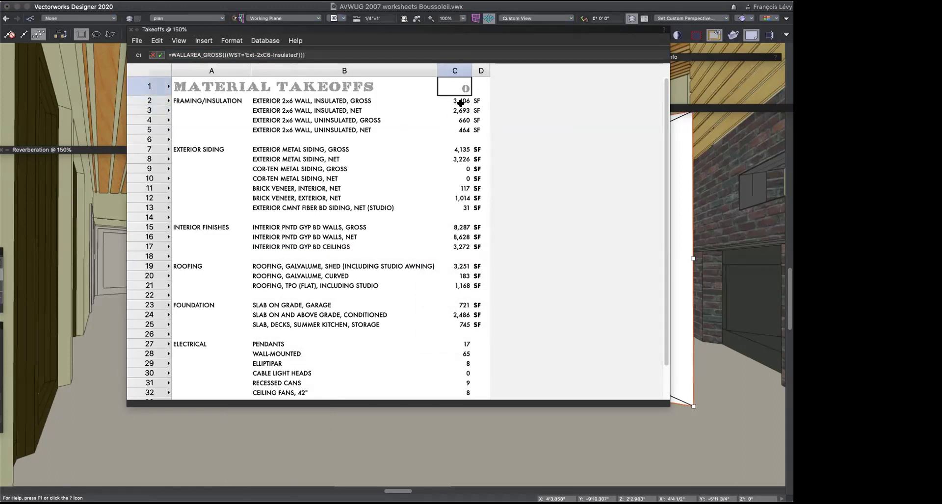
Step: Compare with the C2 formula, then correct the wall style in the C1 formula to Ext-2x6-Insulated and commit it
click(460, 103)
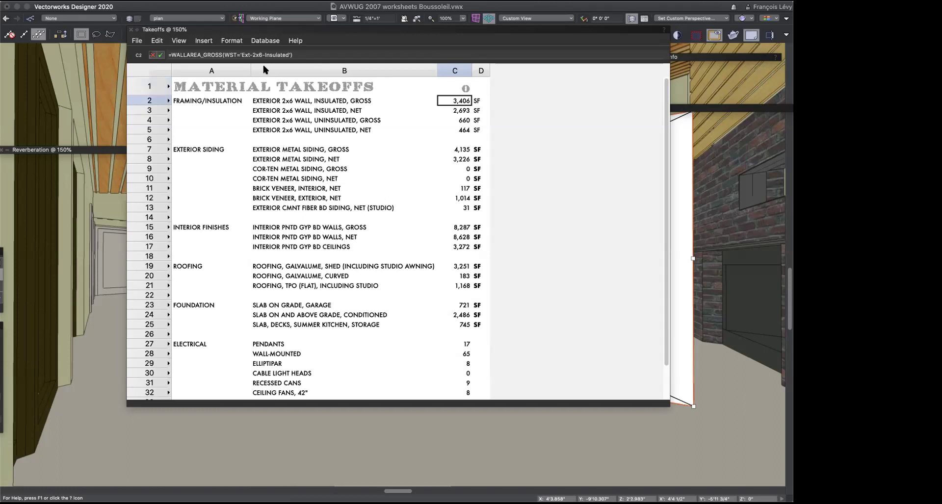
click(455, 91)
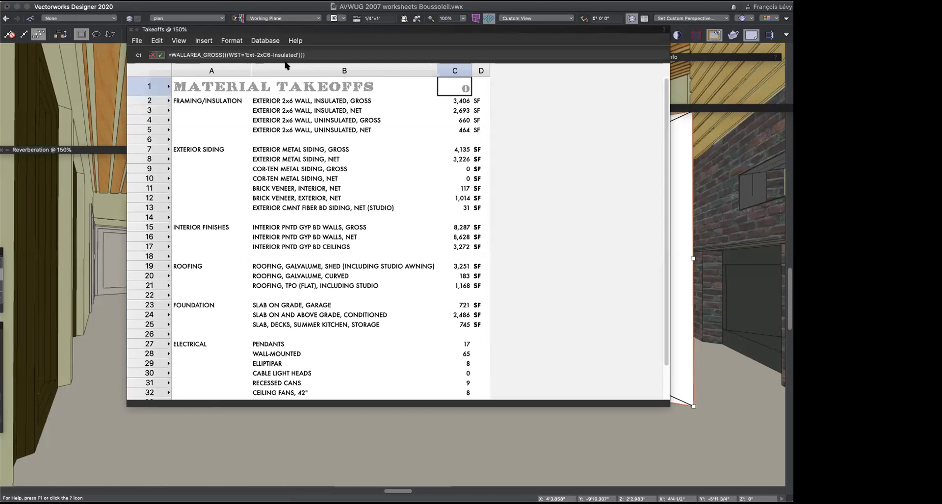
click(269, 56)
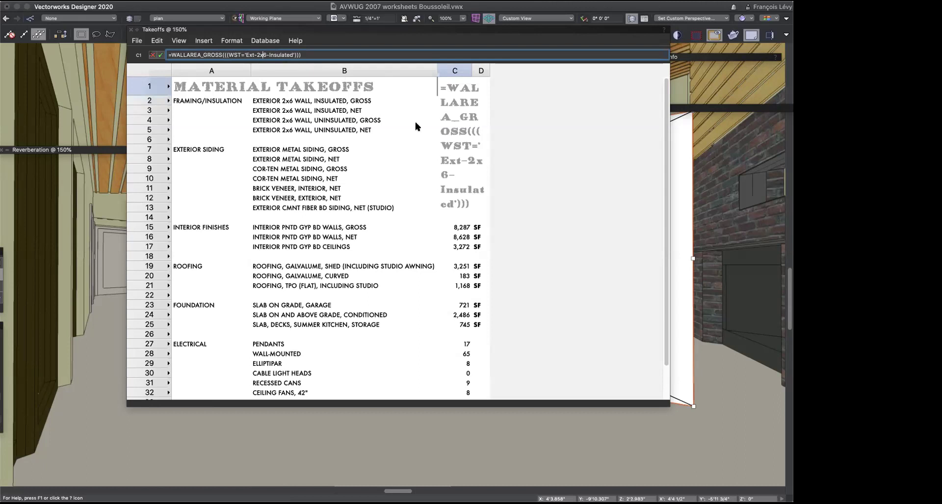
key(Return)
Step: Format cell C1 with the font matching "hel" so its gross wall area fits the cell
click(461, 88)
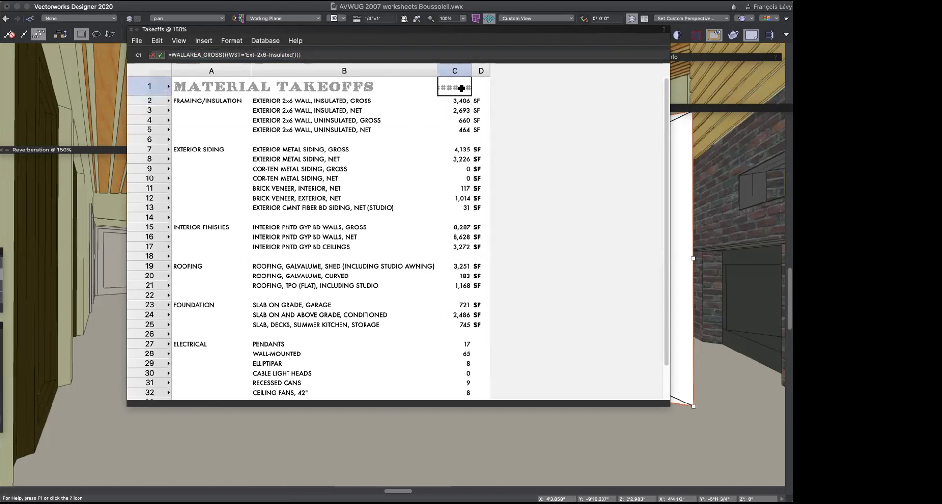
click(219, 40)
click(237, 49)
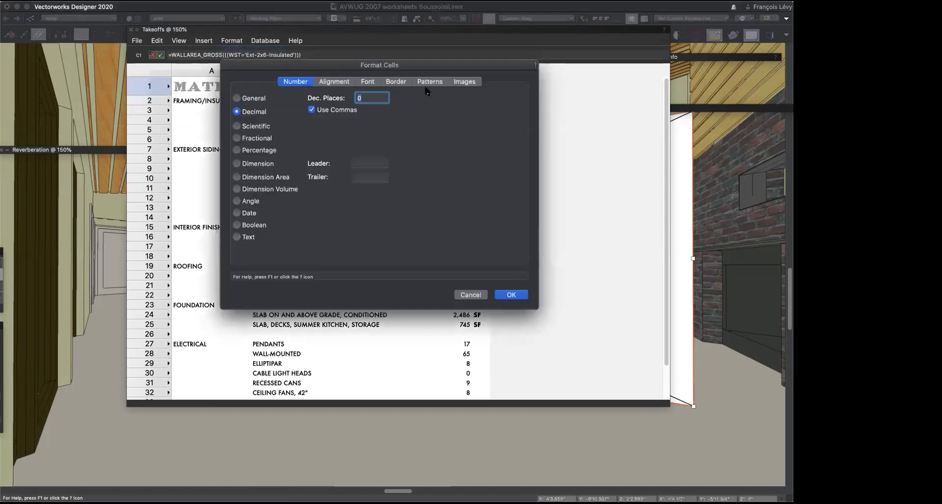
click(365, 82)
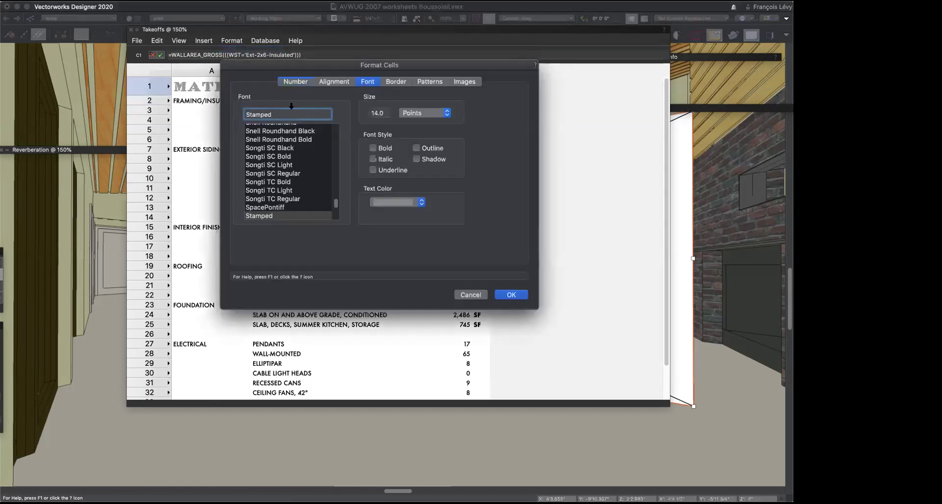
click(260, 112)
text(hel)
key(Return)
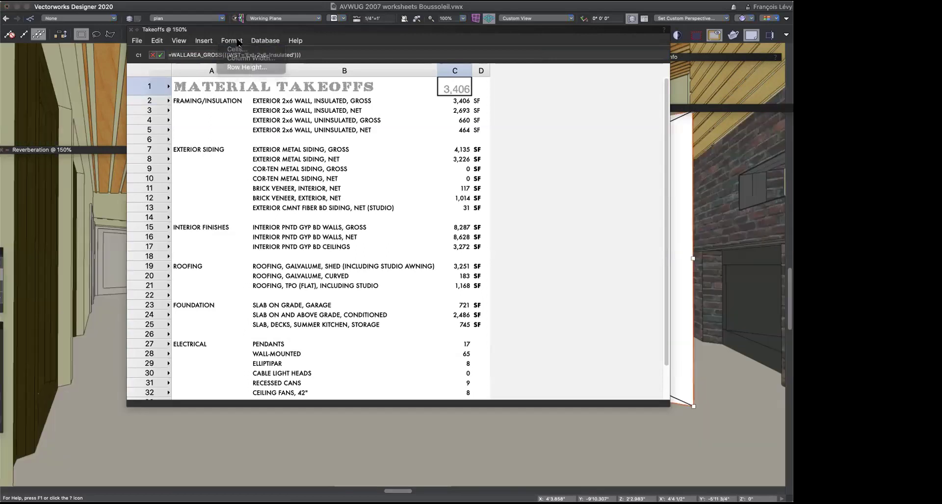
Step: Compare the gross and net wall area formulas for the insulated and uninsulated 2x6 walls in C1 to C5
key(Down)
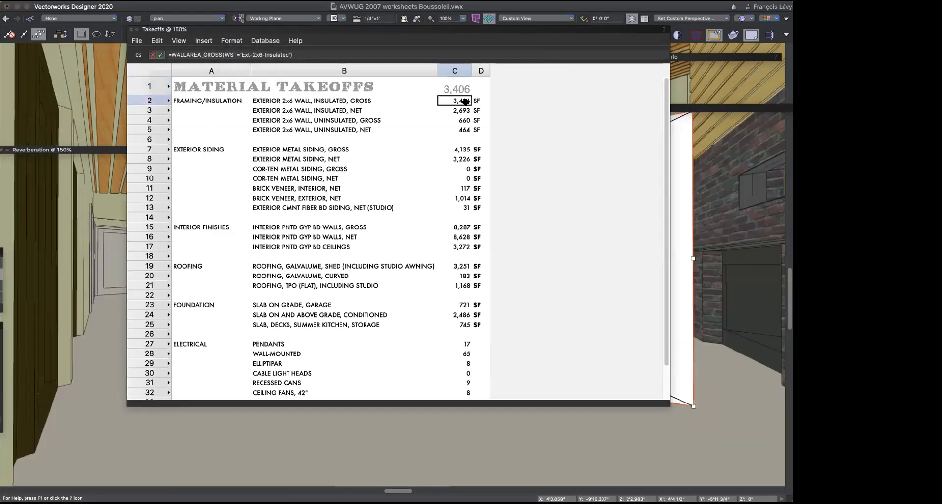
click(465, 91)
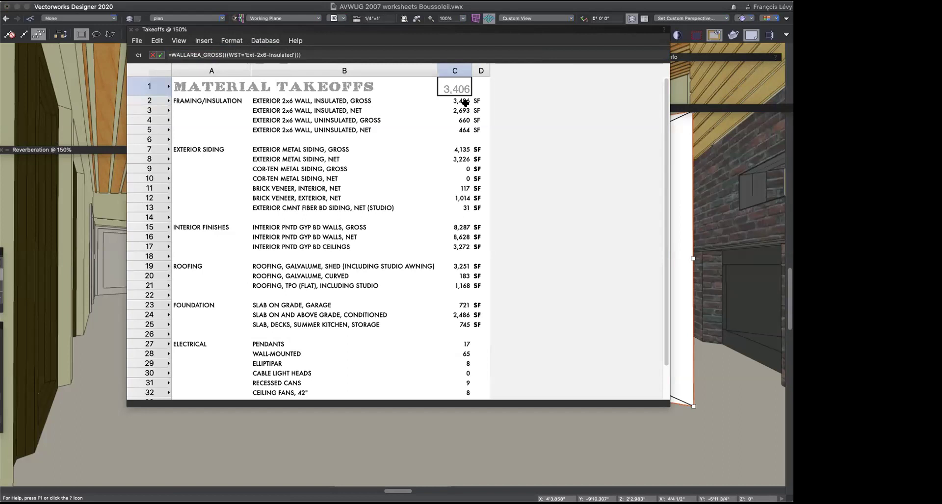
key(Down)
key(Down)
key(Down)
click(463, 111)
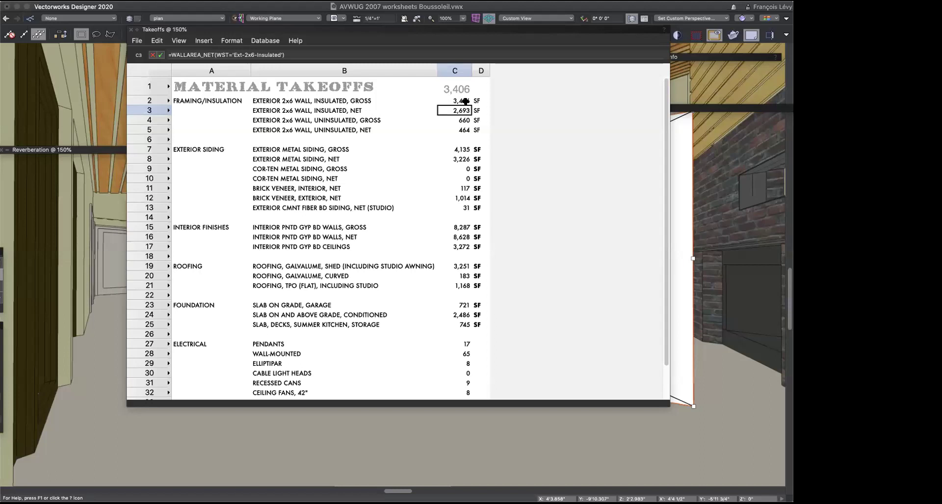
click(464, 120)
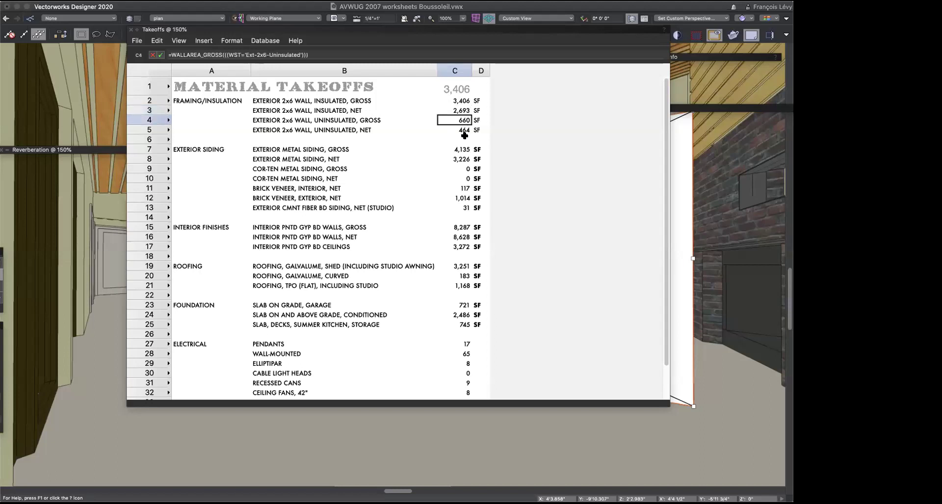
click(464, 129)
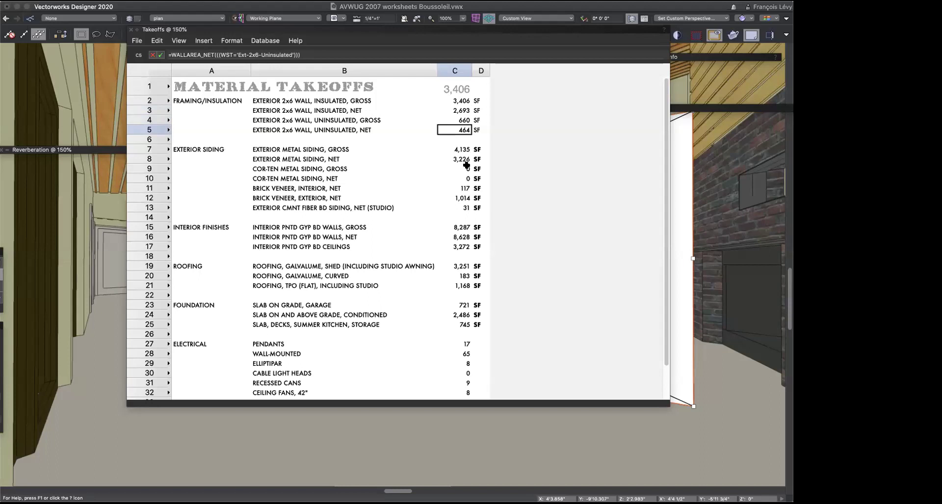
Step: Examine the criteria formulas for metal siding, exterior brick veneer, gypsum board ceilings, and the pendant, wall-mounted and Elliptipar light counts
click(460, 149)
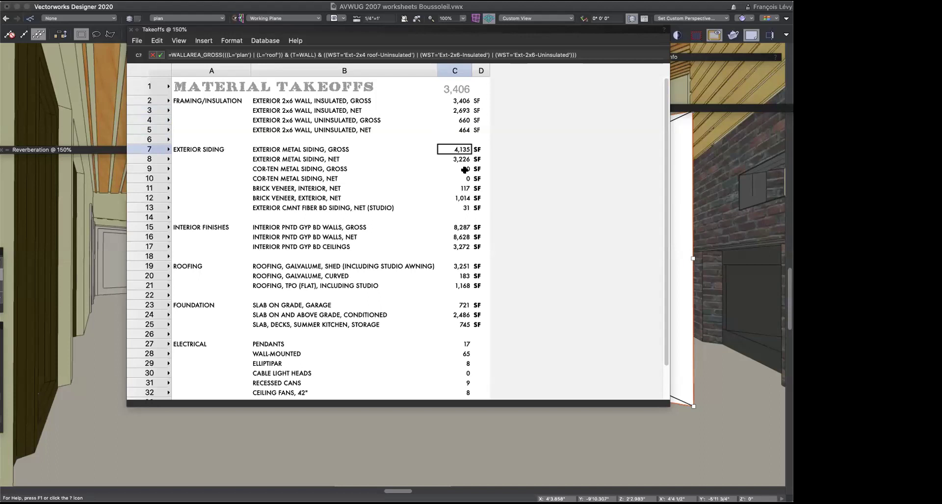
click(456, 194)
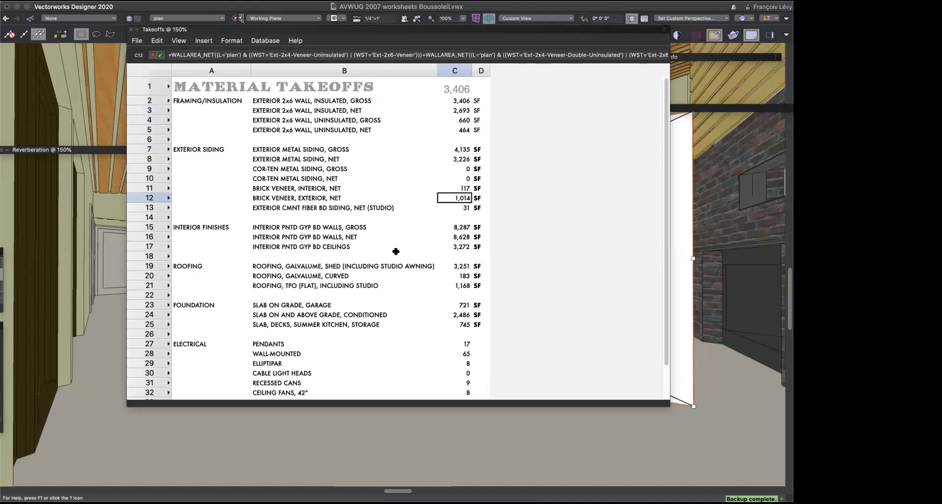
click(456, 247)
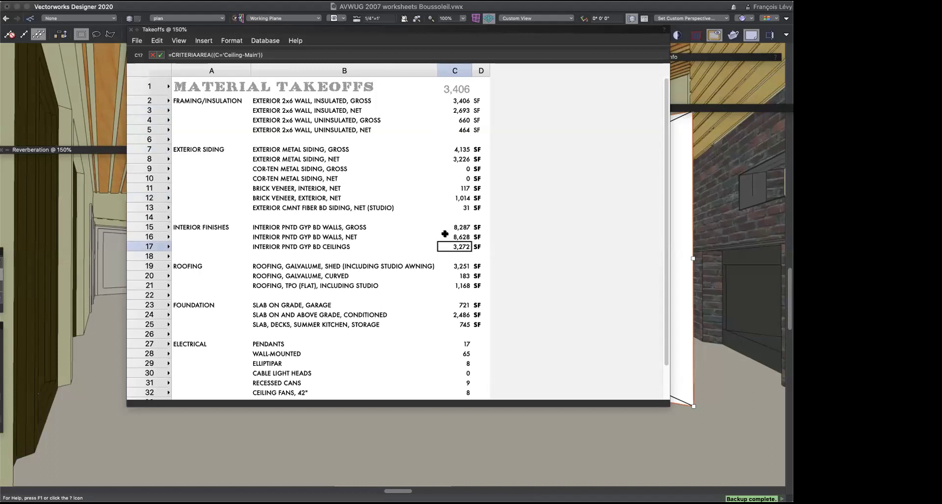
scroll(465, 262, down, 4)
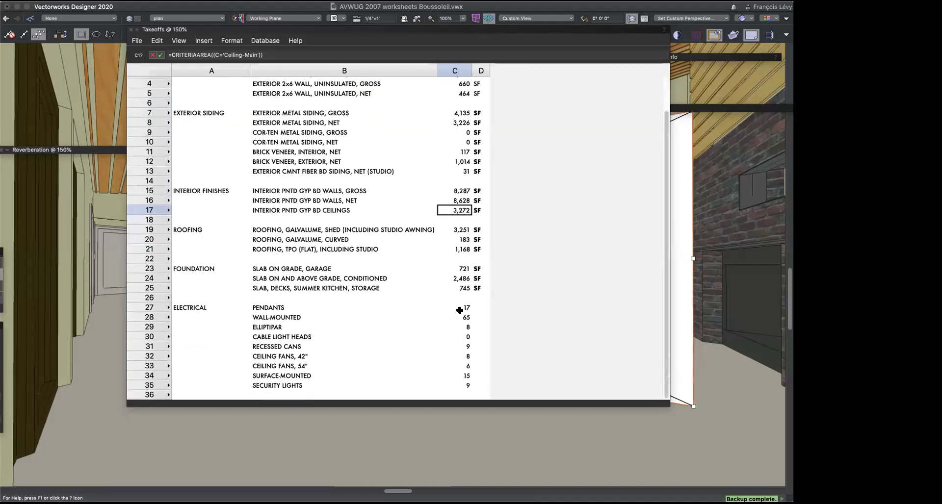
click(468, 308)
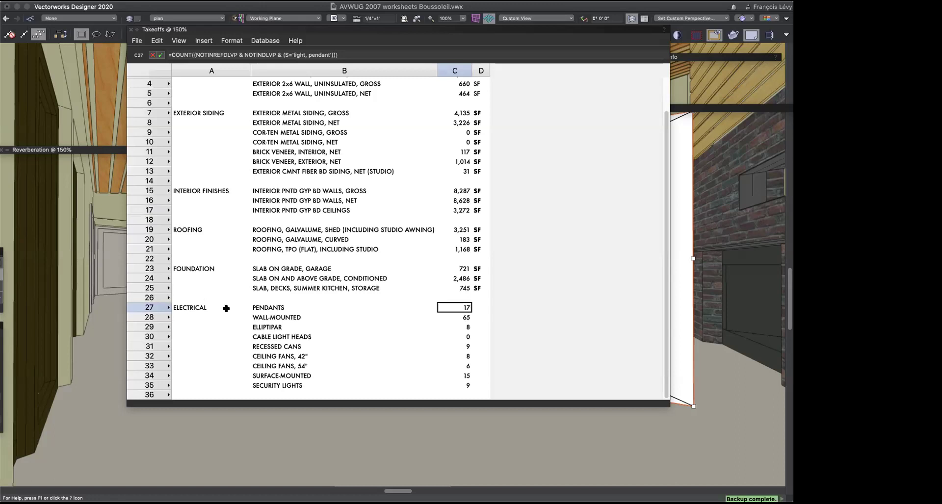
click(468, 319)
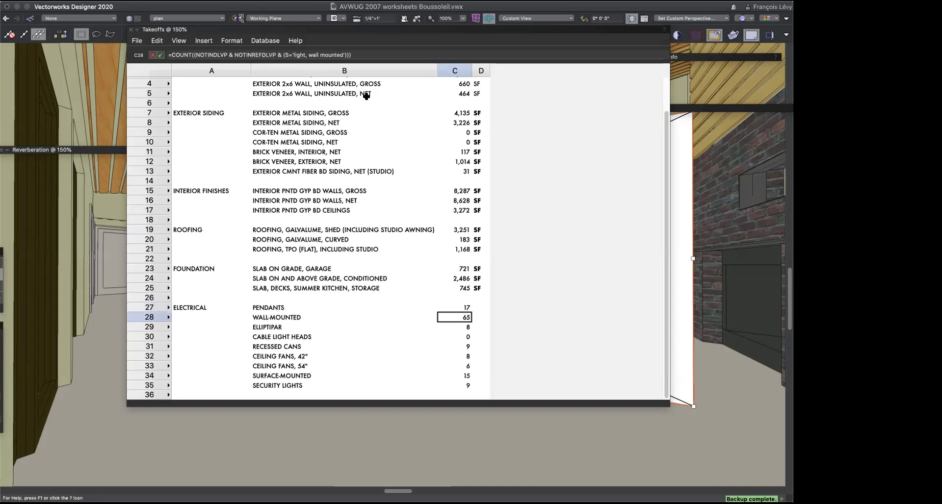
click(467, 328)
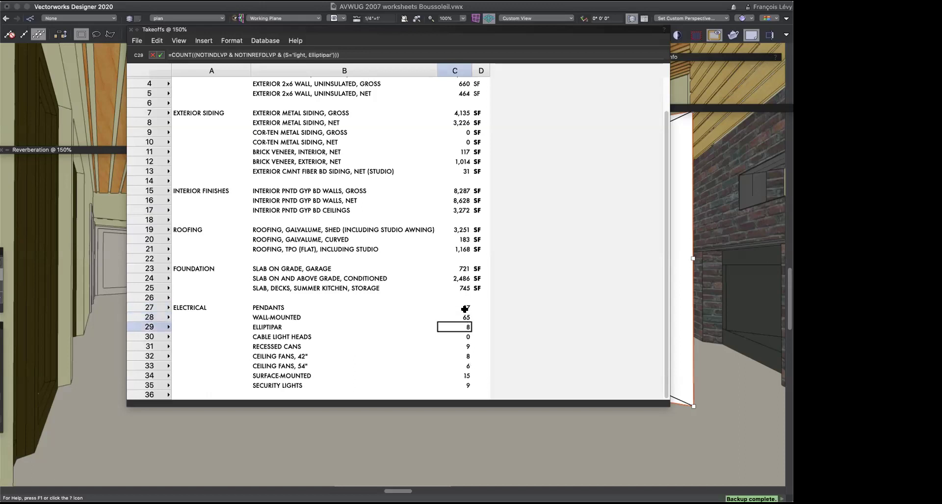
click(464, 309)
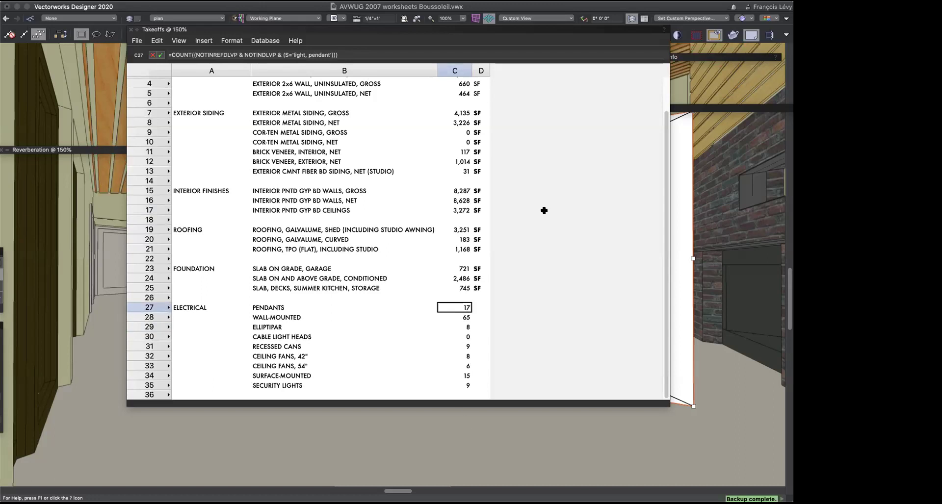
scroll(378, 252, up, 3)
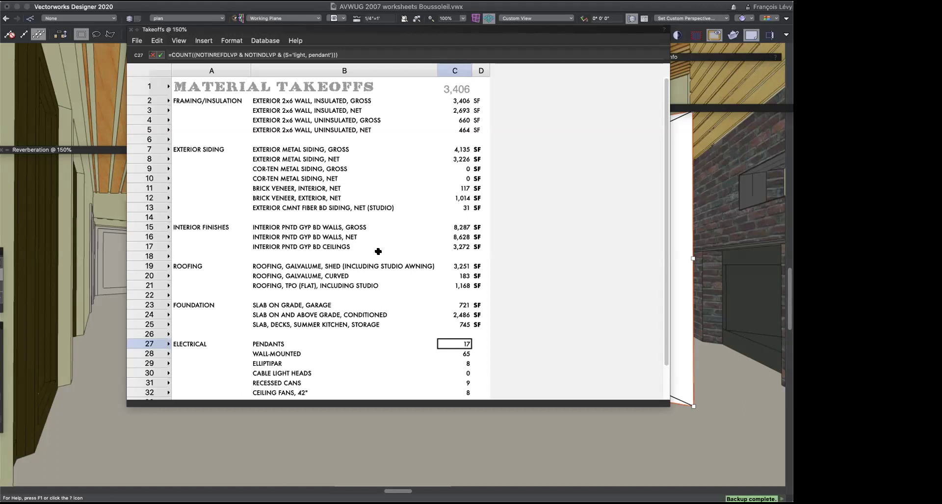
click(247, 0)
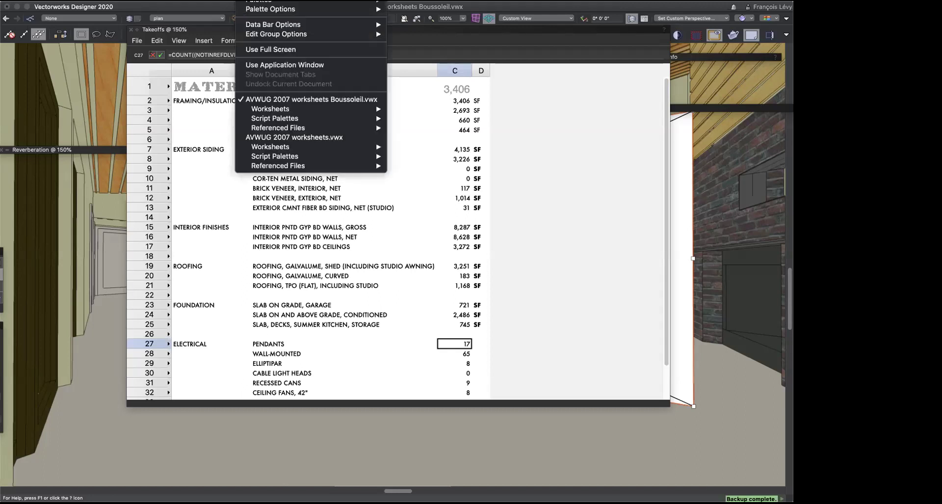
click(278, 138)
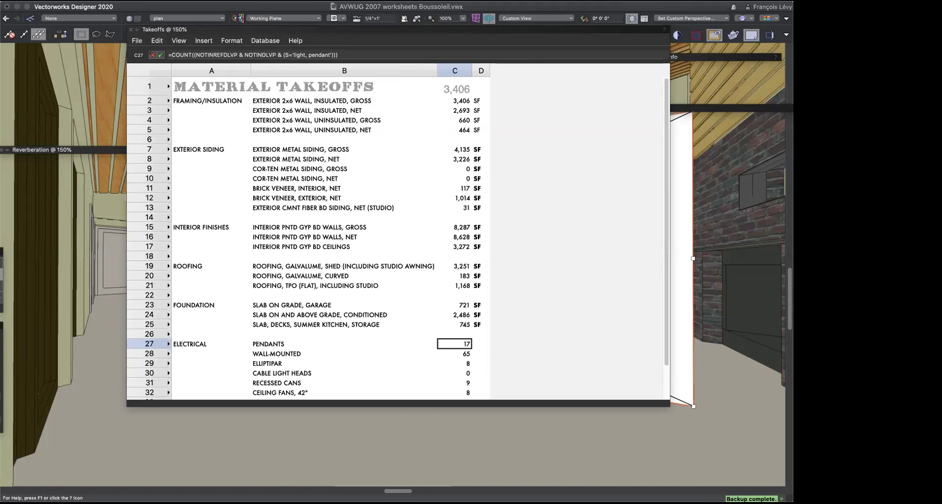
click(452, 99)
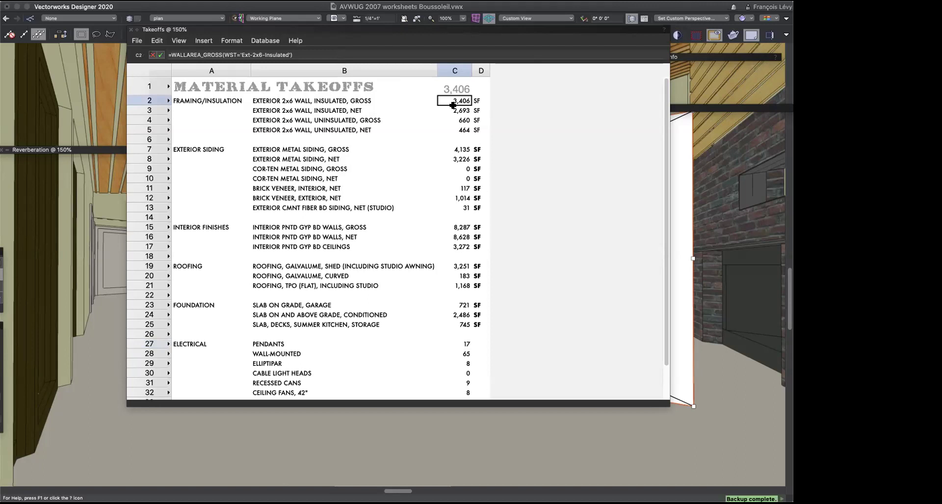
click(459, 111)
click(461, 101)
Step: Clear the trial gross wall area formula from C1 and enlarge the Takeoffs worksheet window to show all 36 rows
click(459, 81)
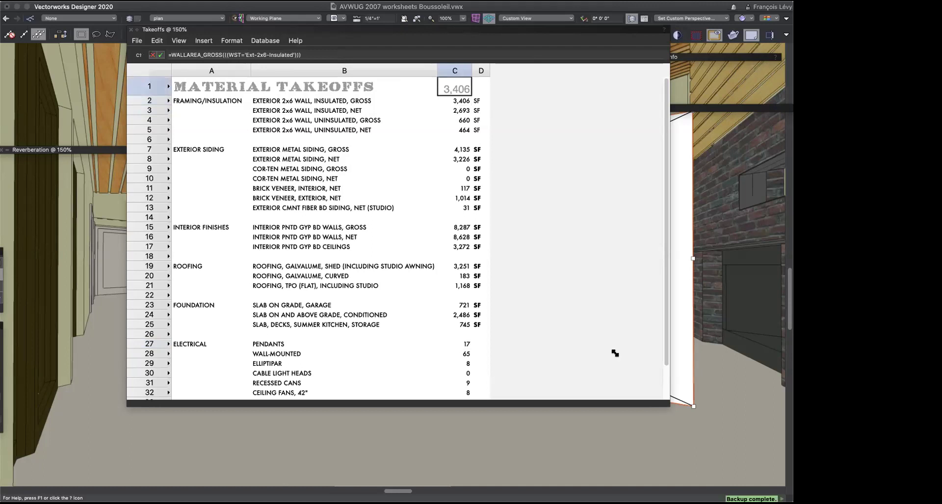
drag(667, 400, 755, 448)
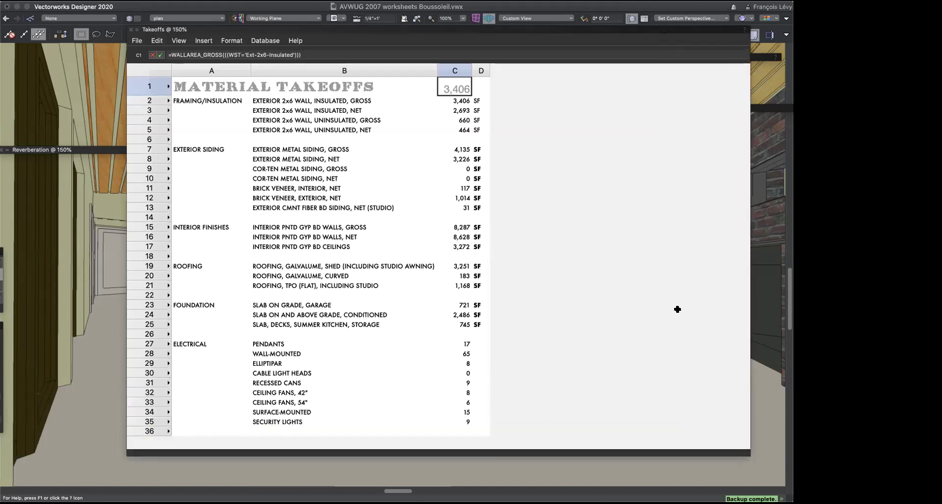
click(468, 111)
Step: Insert a blank column D between the quantities and the SF units, and widen it
click(481, 71)
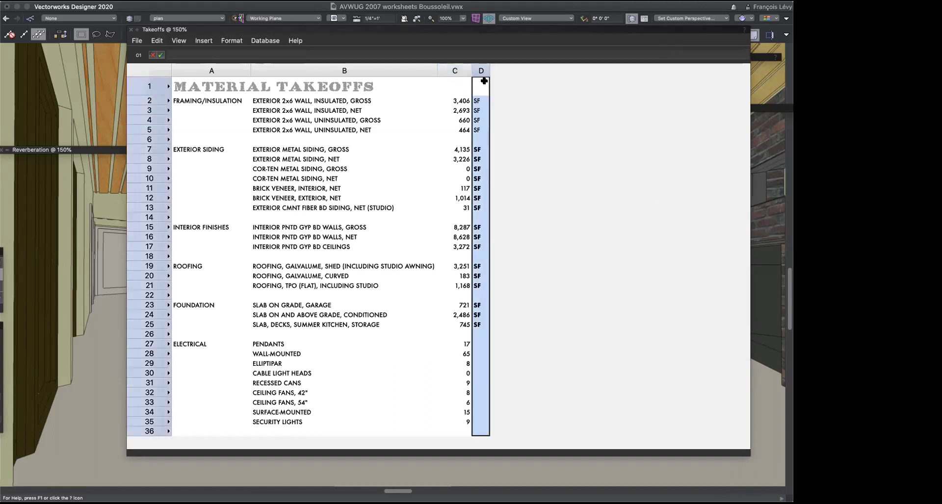
click(460, 73)
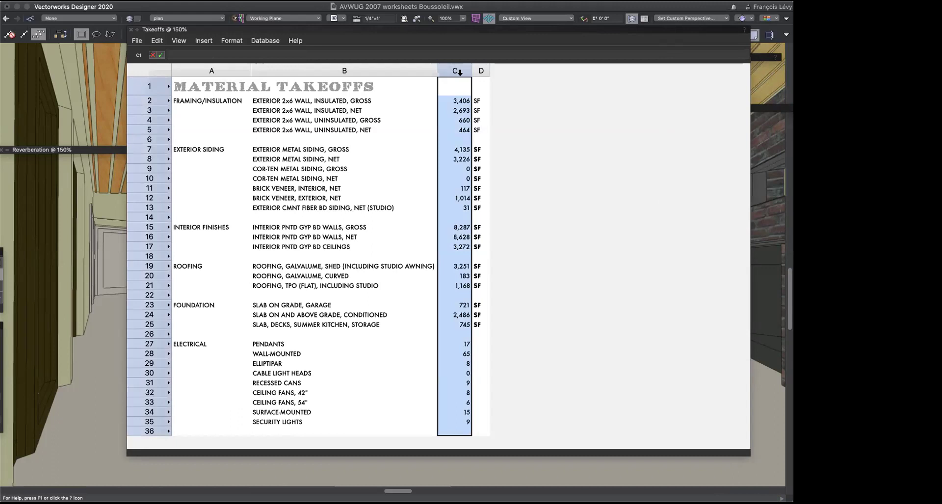
click(481, 70)
right_click(481, 71)
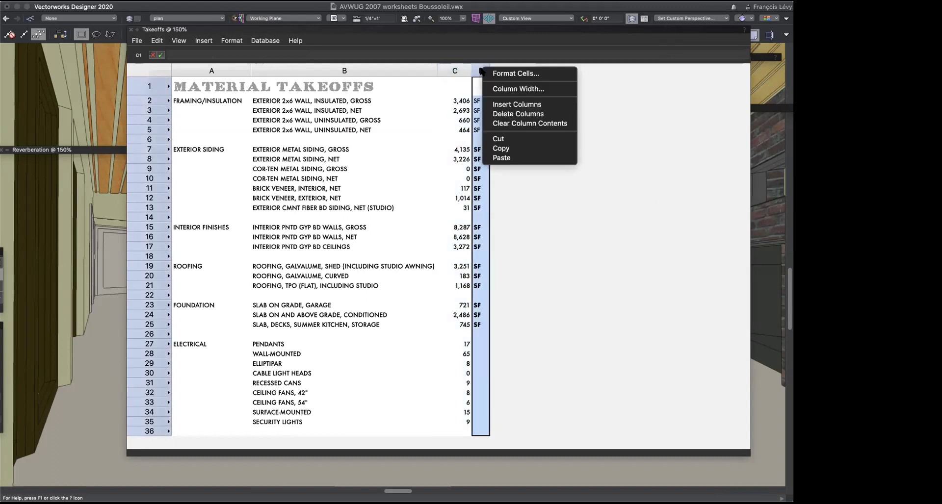
click(498, 104)
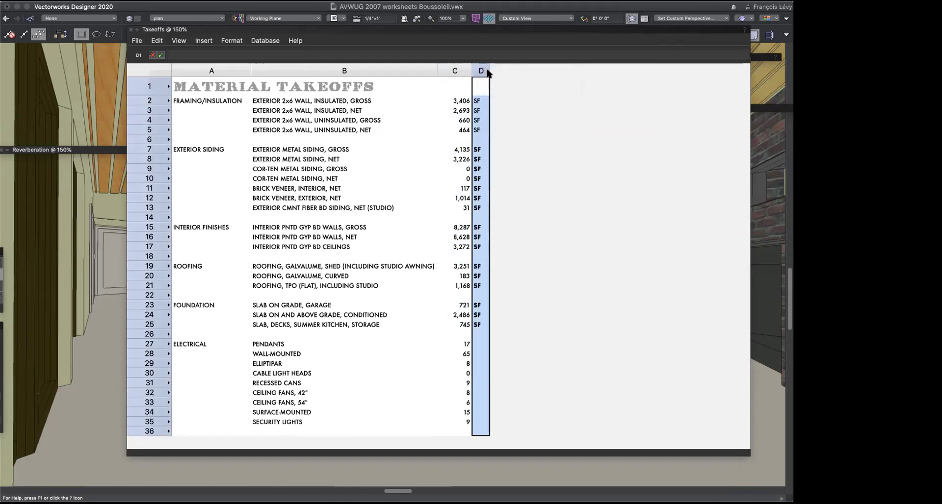
drag(489, 74, 507, 84)
Step: Select the SF units column E and extend the worksheet with two blank columns, F and G
click(512, 101)
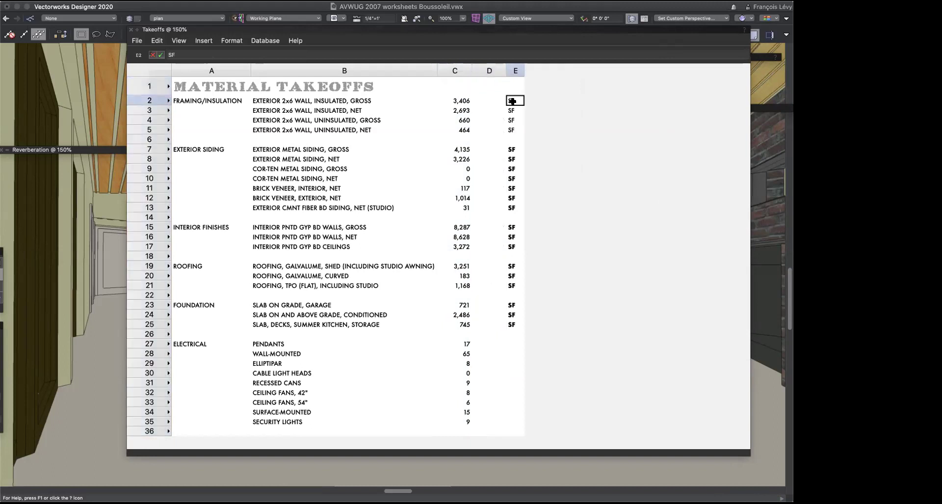
shift+click(515, 325)
click(515, 74)
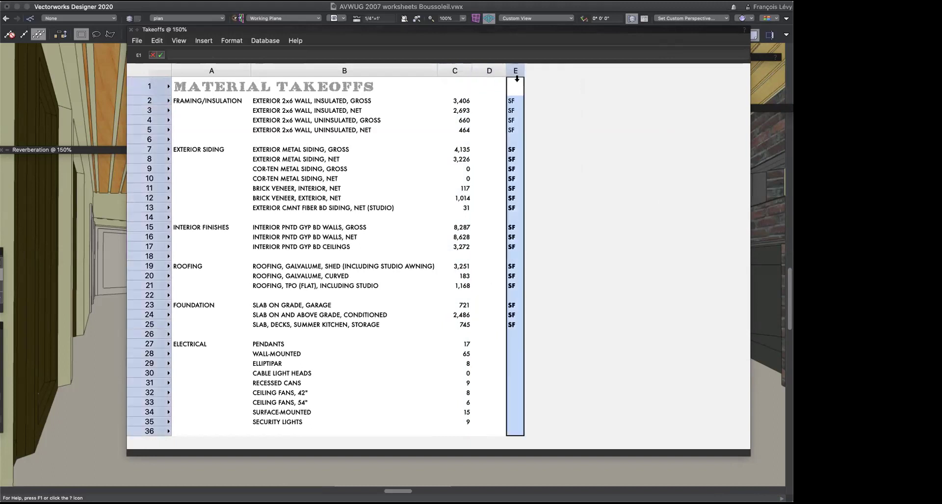
drag(514, 70, 498, 70)
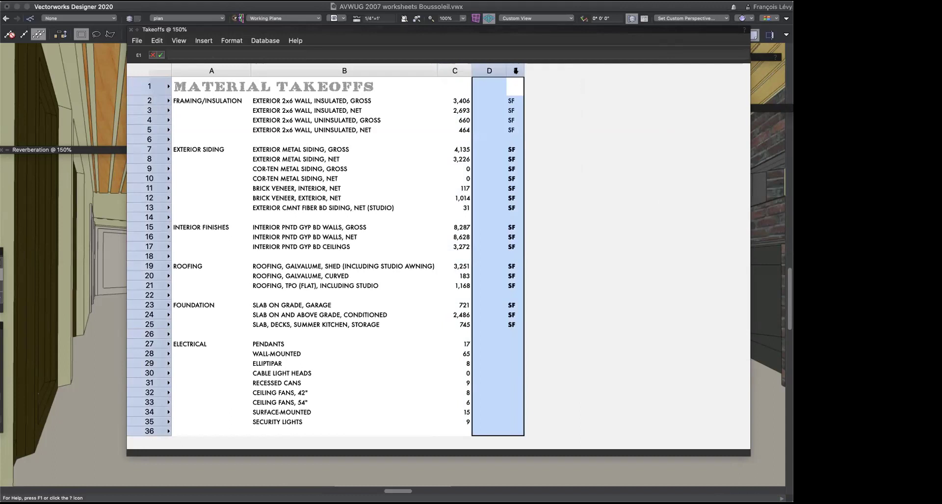
click(510, 71)
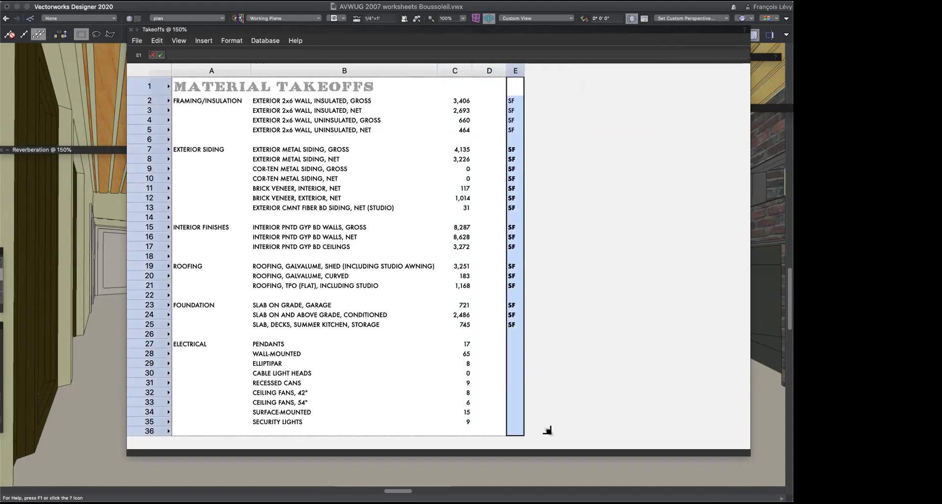
drag(569, 434, 578, 435)
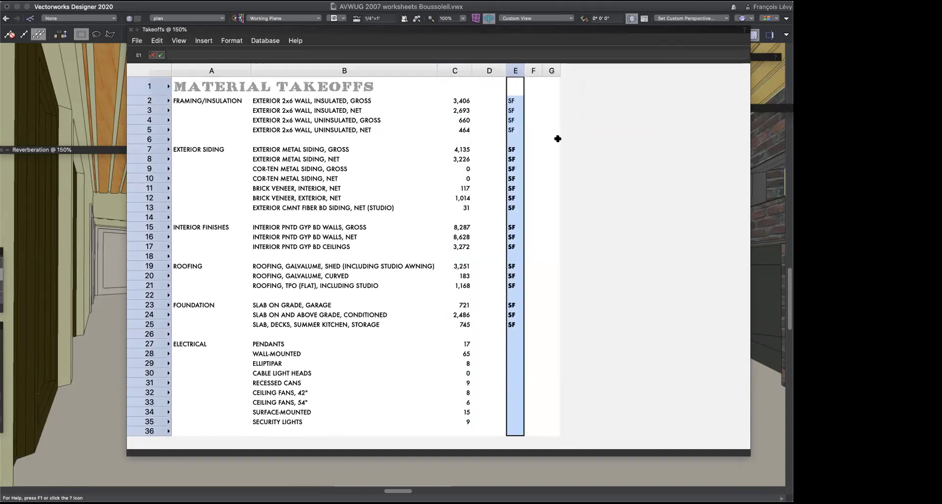
Step: Delete the blank column D so the SF units sit beside the quantities, and widen the last blank column F
click(490, 71)
right_click(491, 72)
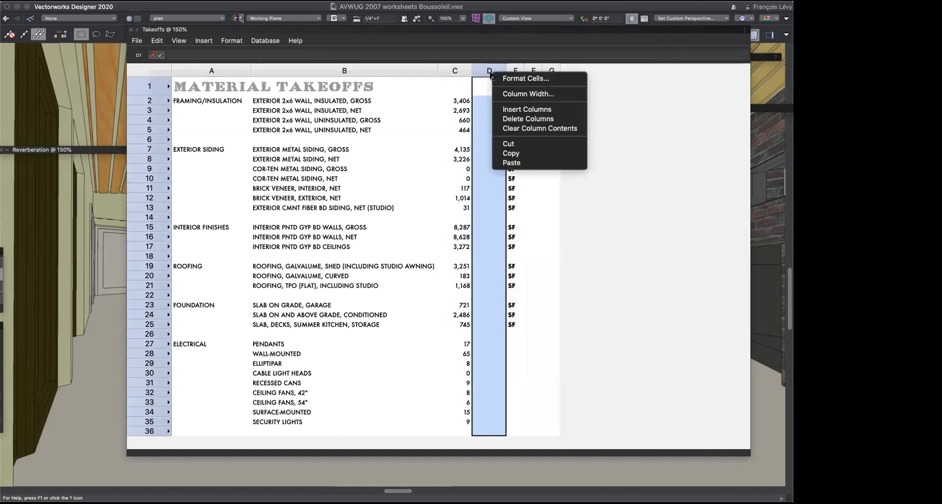
click(515, 121)
drag(506, 111, 493, 112)
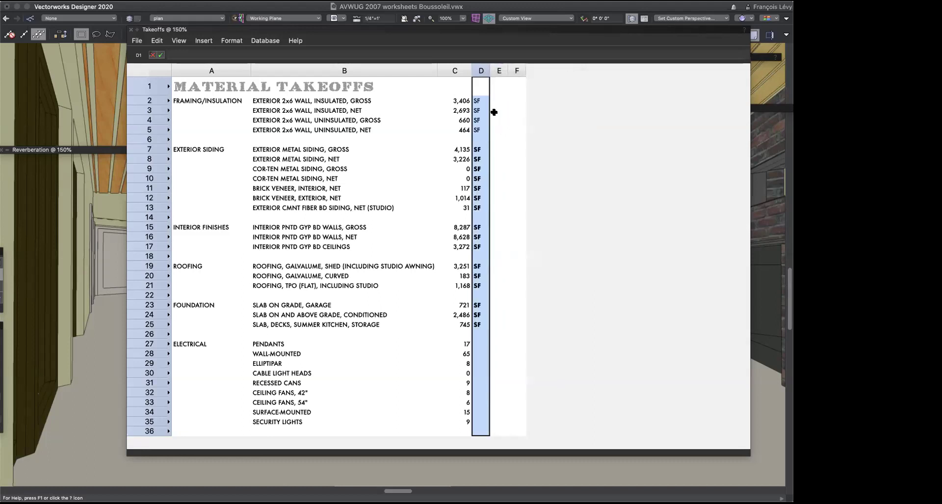
click(515, 71)
drag(524, 71, 608, 74)
Step: Copy the quantity formulas in C2 through C35 and paste them into column F starting at F2
click(464, 99)
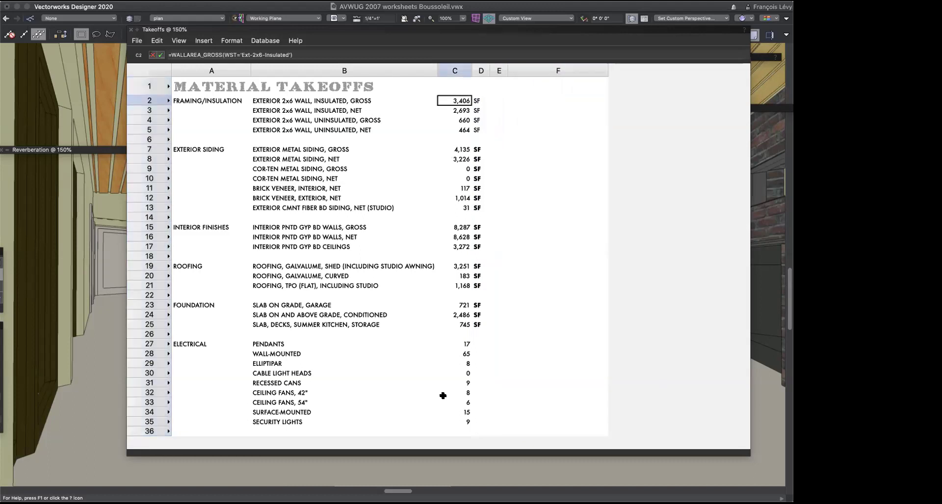
shift+click(466, 423)
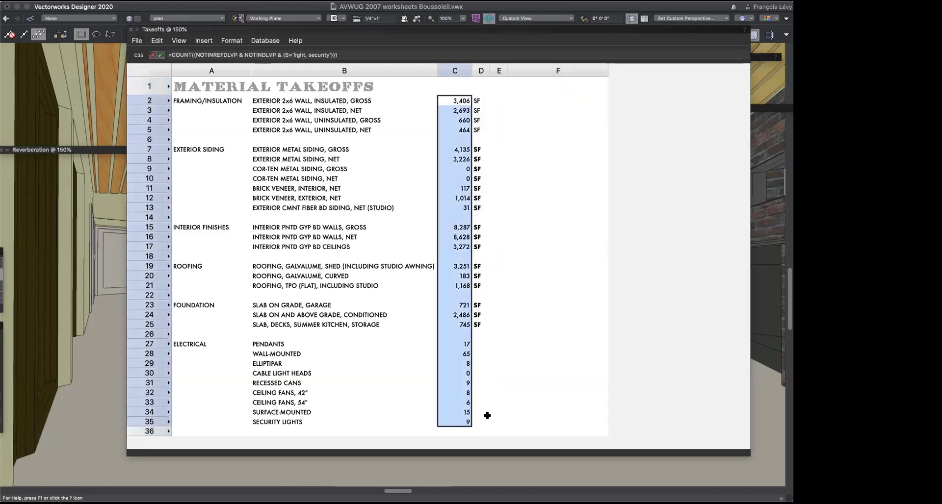
click(550, 99)
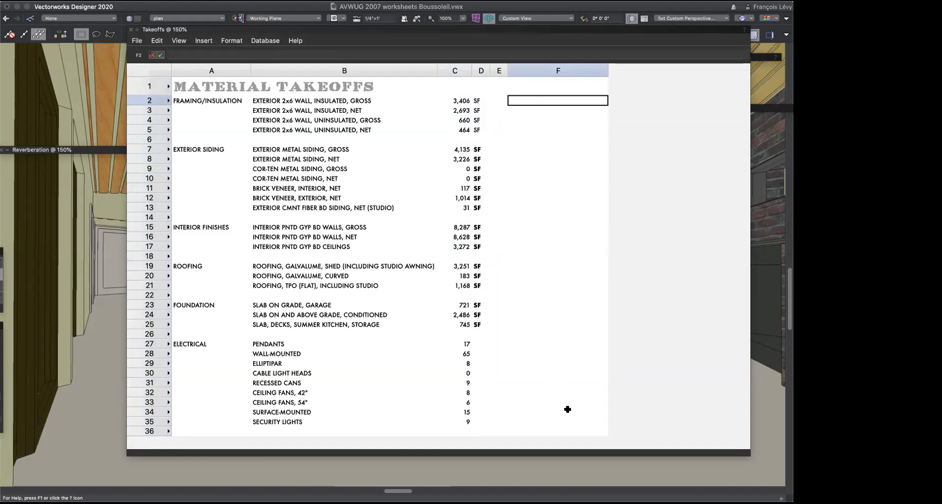
key(super+v)
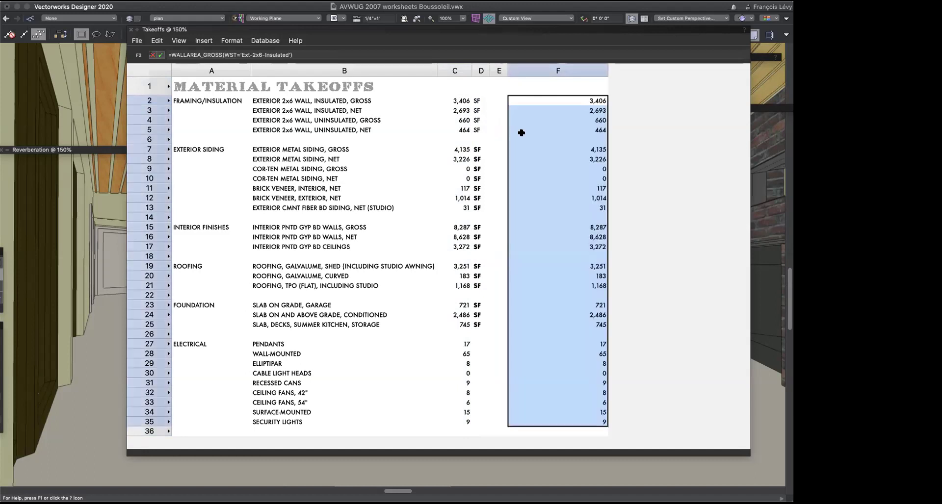
Step: Turn the formulas in F2, F3 and F4 into plain text by removing their leading equals signs, and widen column F to fit them
click(567, 99)
click(165, 54)
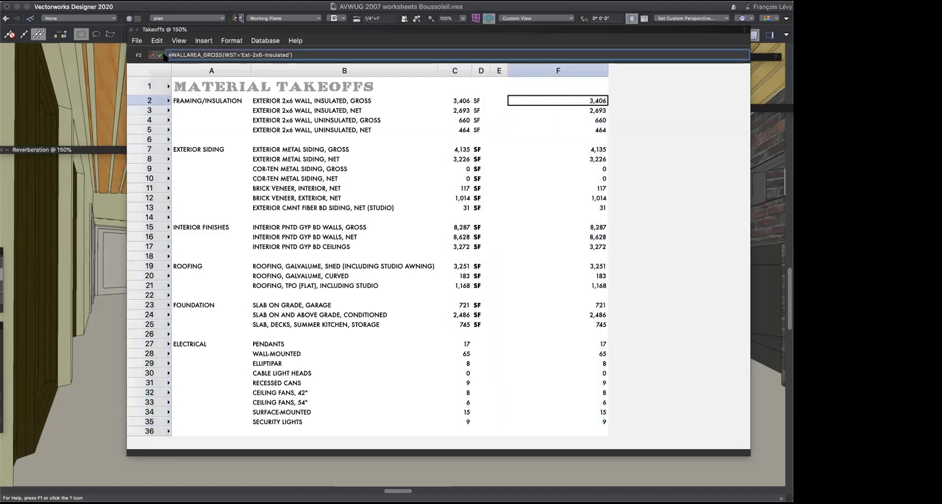
key(BackSpace)
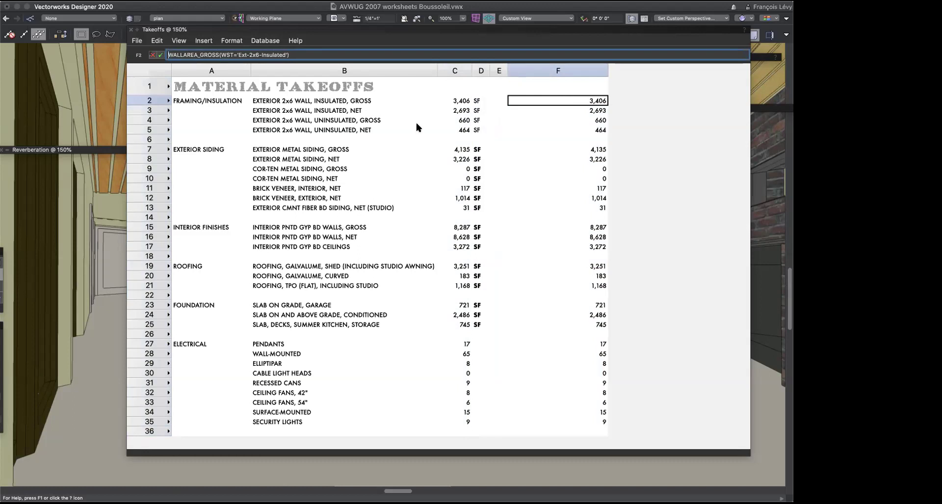
click(584, 110)
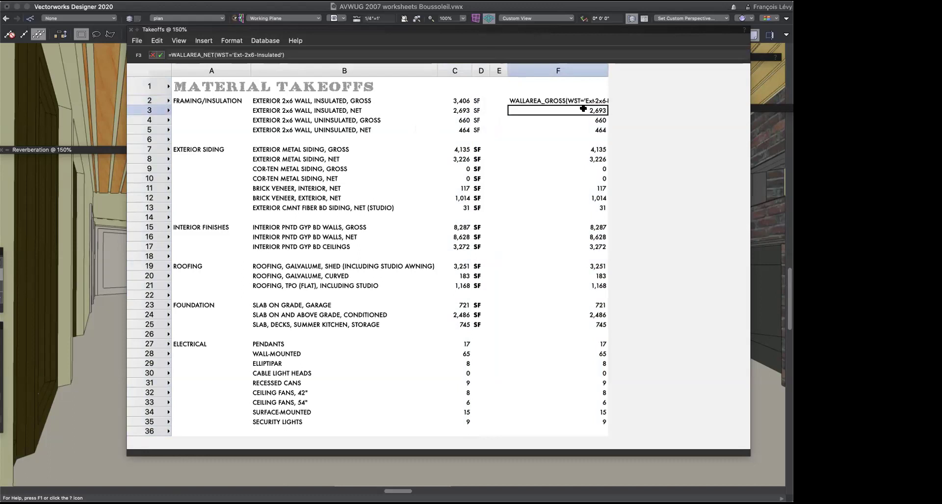
click(168, 55)
key(BackSpace)
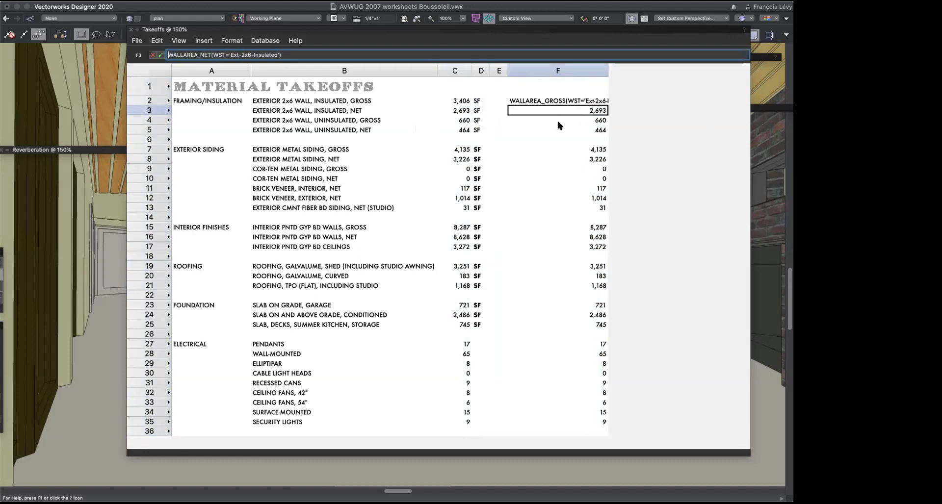
key(Return)
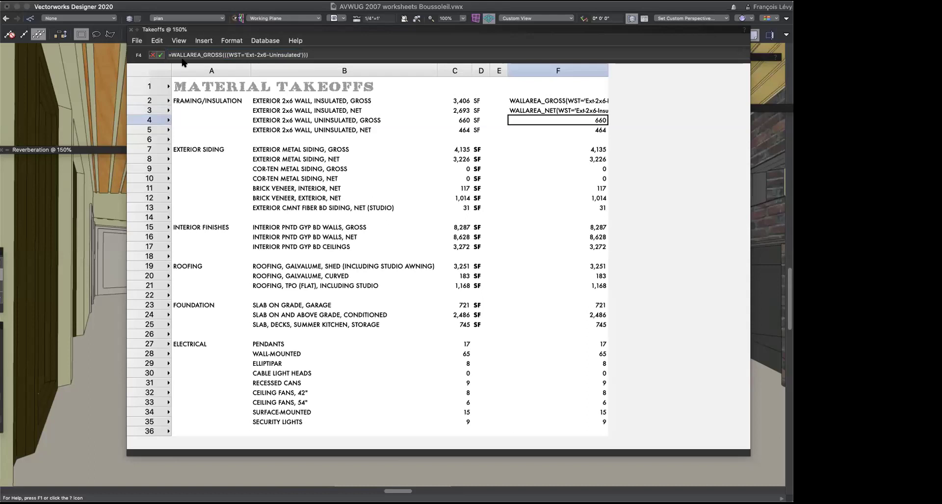
click(170, 53)
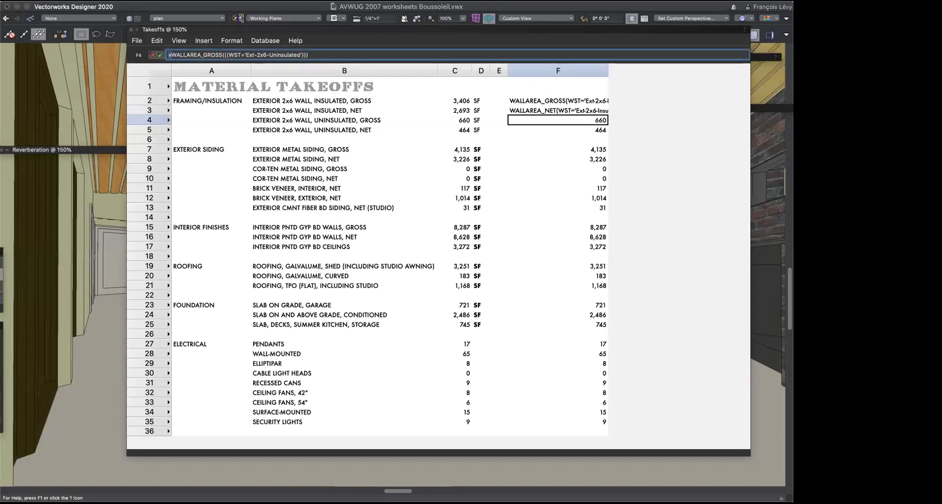
key(Return)
click(574, 74)
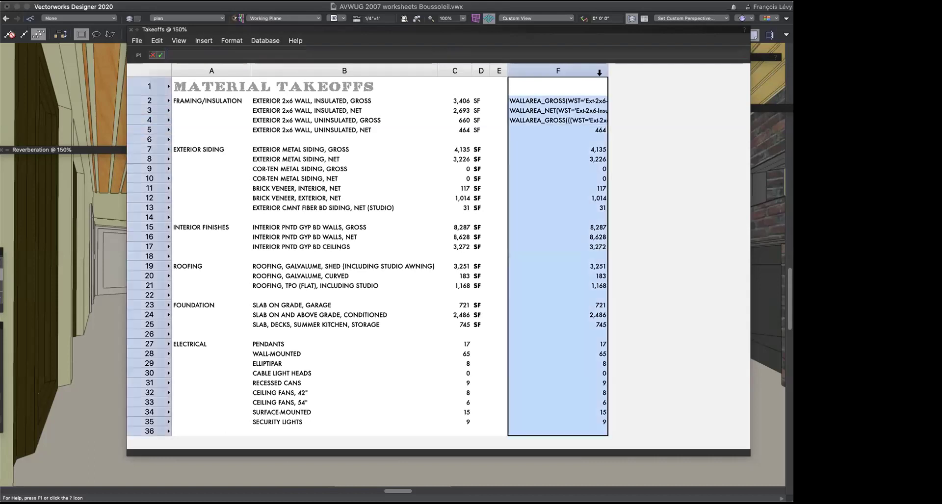
drag(608, 70, 666, 74)
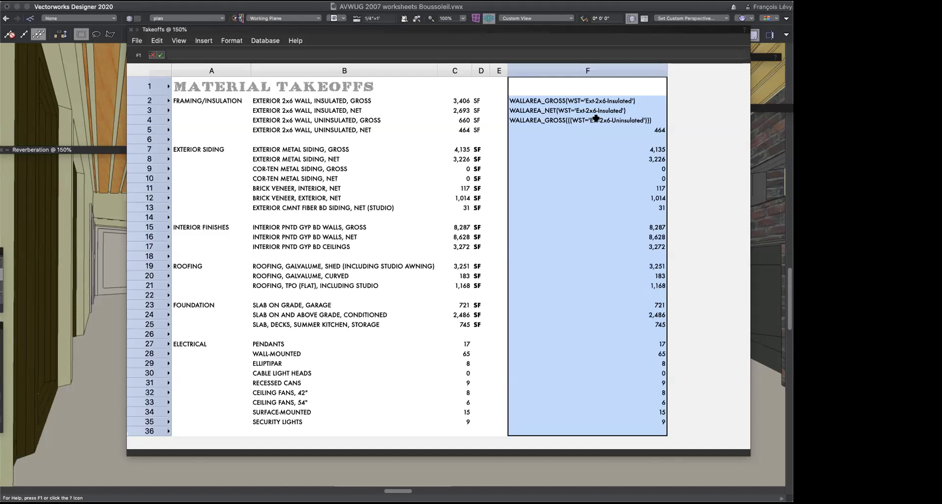
click(277, 0)
mouse_move(246, 0)
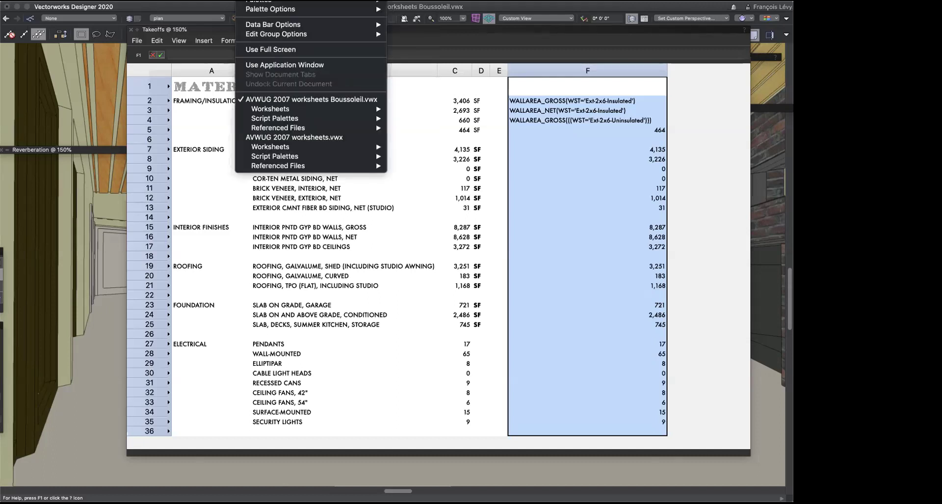
key(Escape)
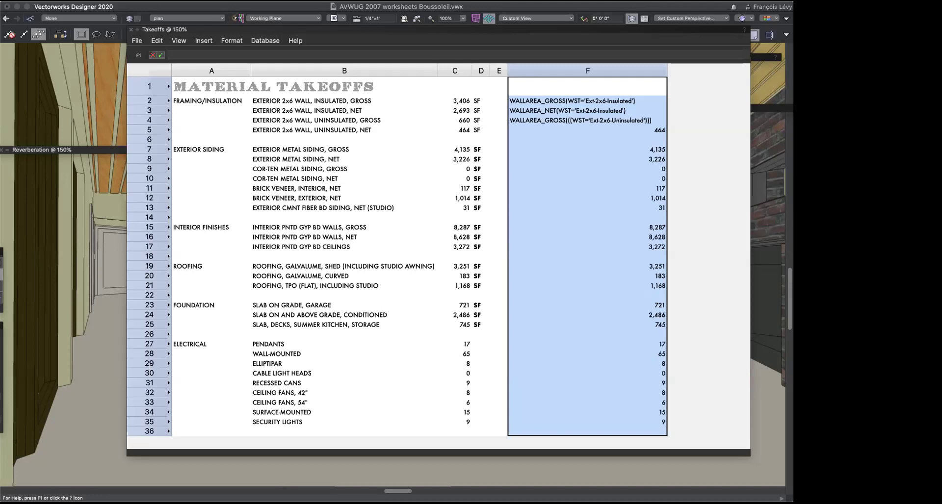
Step: Switch to the AVWUG 2007 worksheets.vwx file and close the Lighting Schedule worksheet
click(245, 5)
click(258, 139)
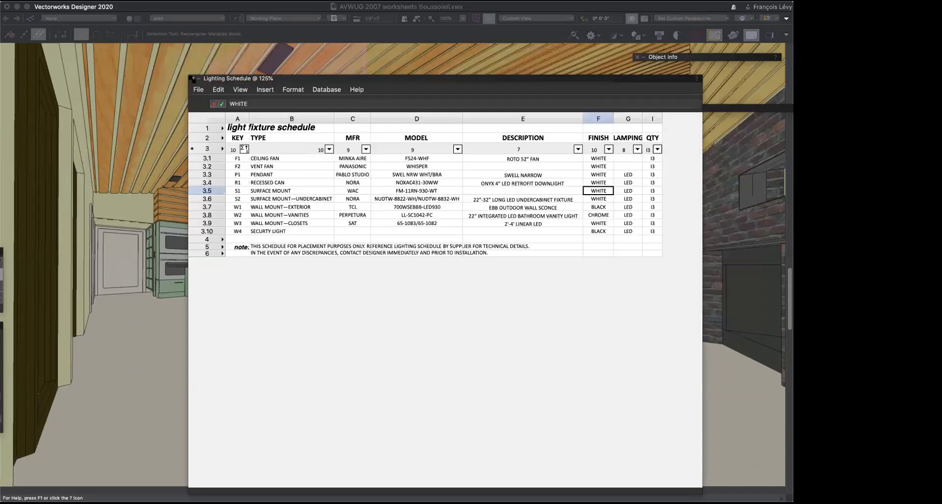
click(192, 78)
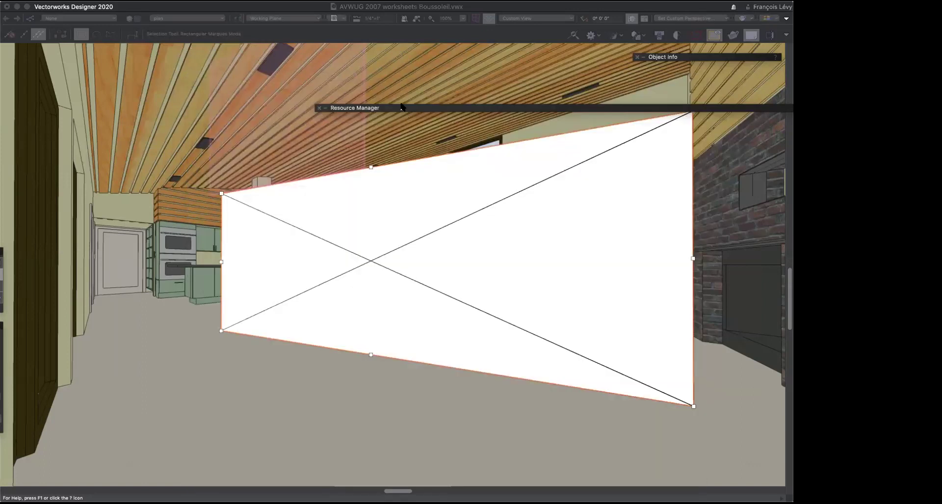
Step: In the Resource Manager, select AVWUG 2007 worksheets.vwx and filter its resources to Worksheets
mouse_move(406, 109)
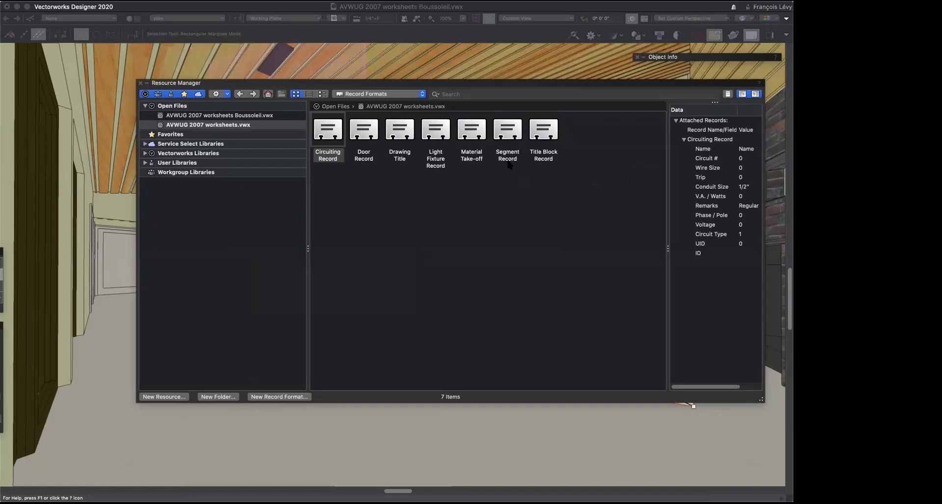
click(251, 124)
click(250, 116)
click(251, 125)
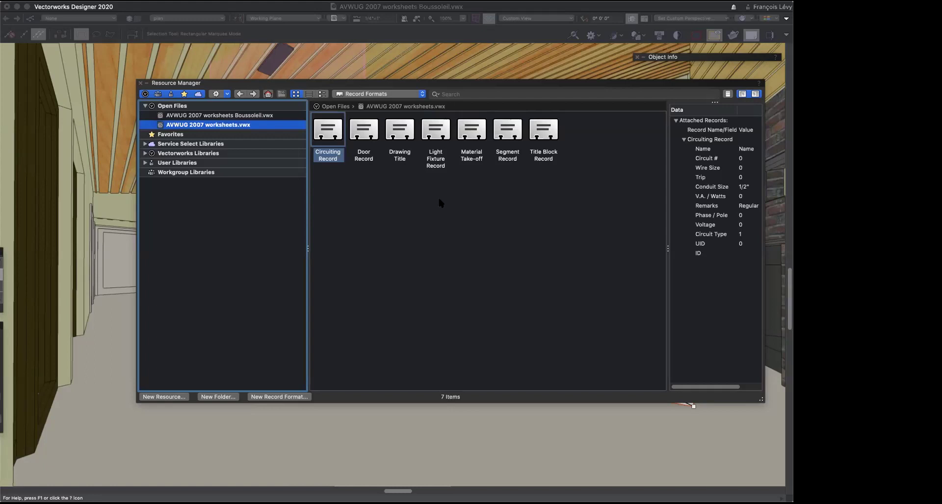
click(240, 116)
click(240, 125)
click(373, 94)
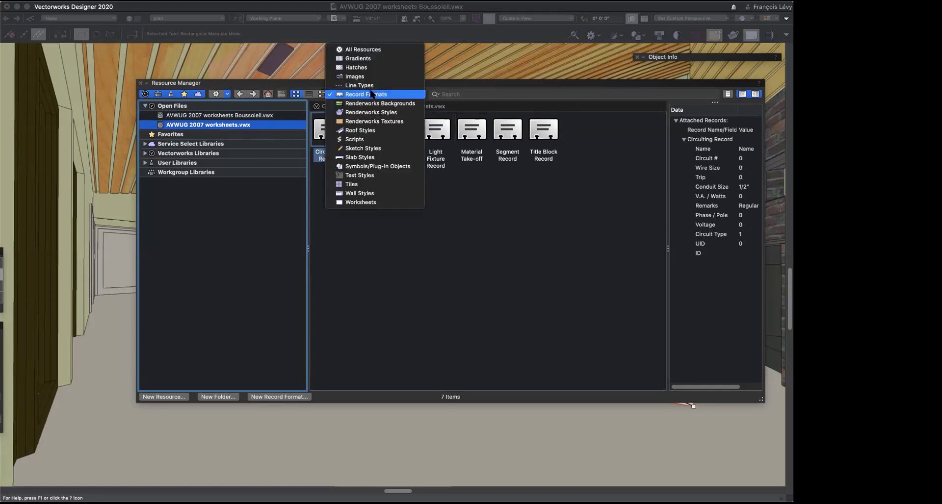
click(373, 202)
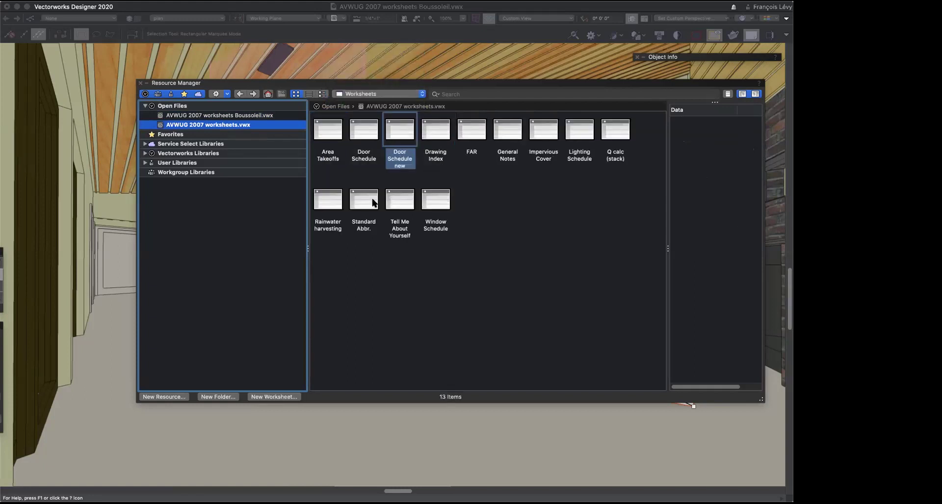
Step: Open the Tell Me About Yourself worksheet from the file's resources
click(398, 210)
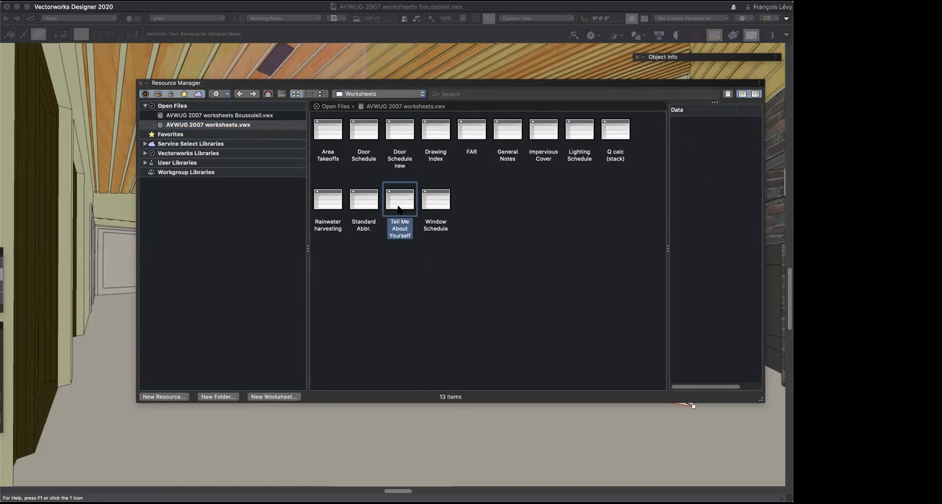
right_click(399, 209)
click(415, 260)
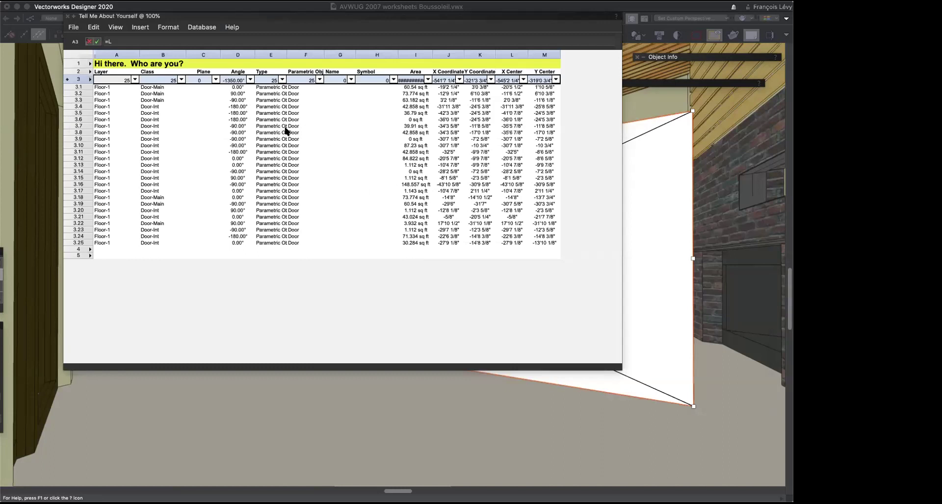
Step: Zoom the Tell Me About Yourself worksheet to 150% and enlarge its window to show more columns
click(98, 88)
click(113, 80)
click(119, 28)
mouse_move(125, 53)
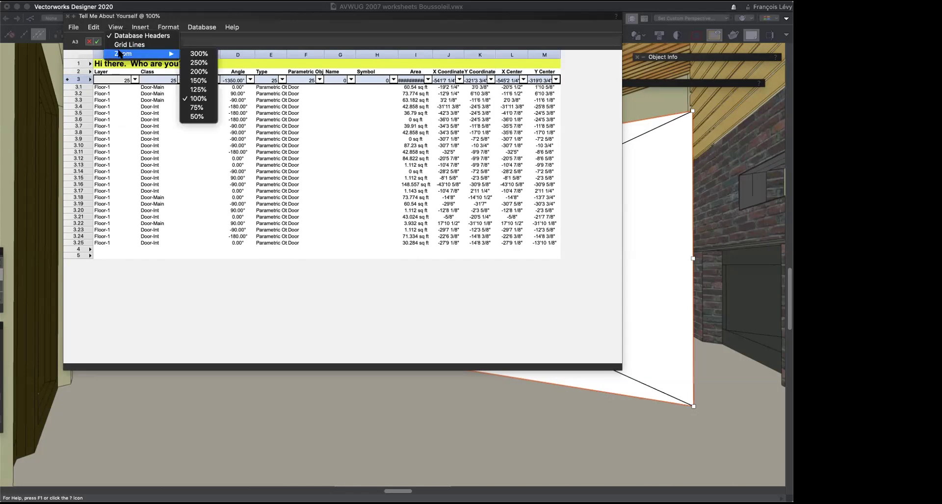
click(201, 90)
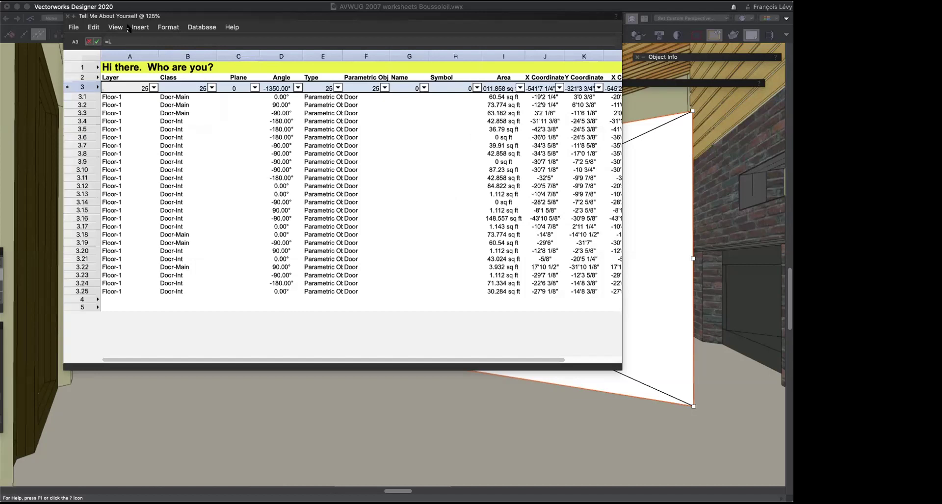
click(119, 29)
mouse_move(128, 54)
click(205, 82)
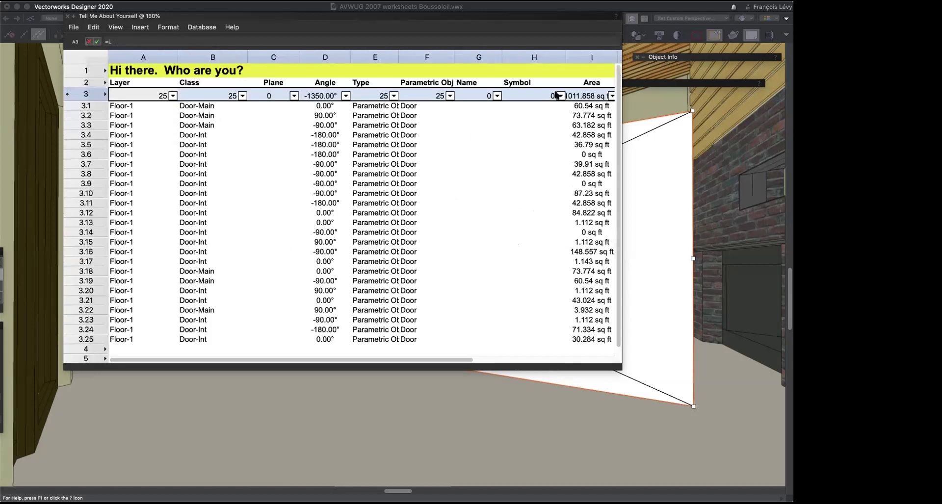
drag(619, 369, 793, 417)
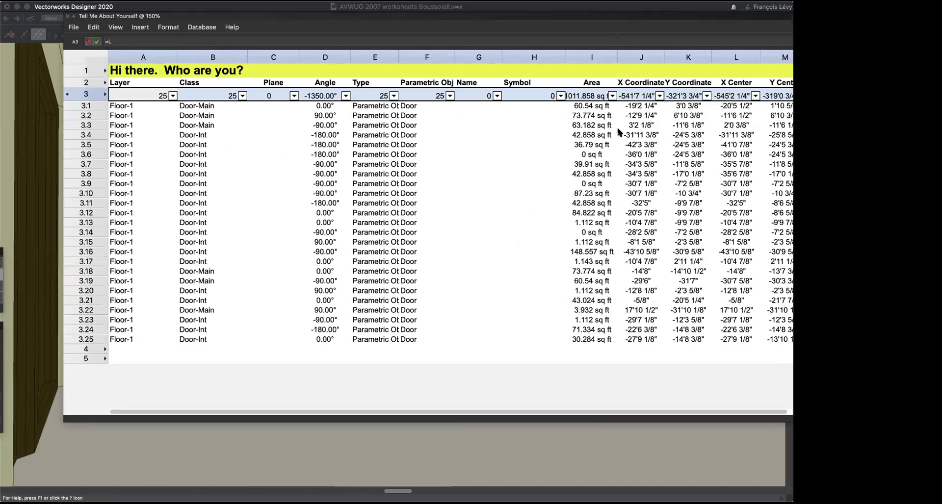
scroll(618, 131, right, 2)
scroll(619, 132, left, 2)
Step: Edit the criteria of database row 3 so that it lists objects whose type is Wall
right_click(96, 95)
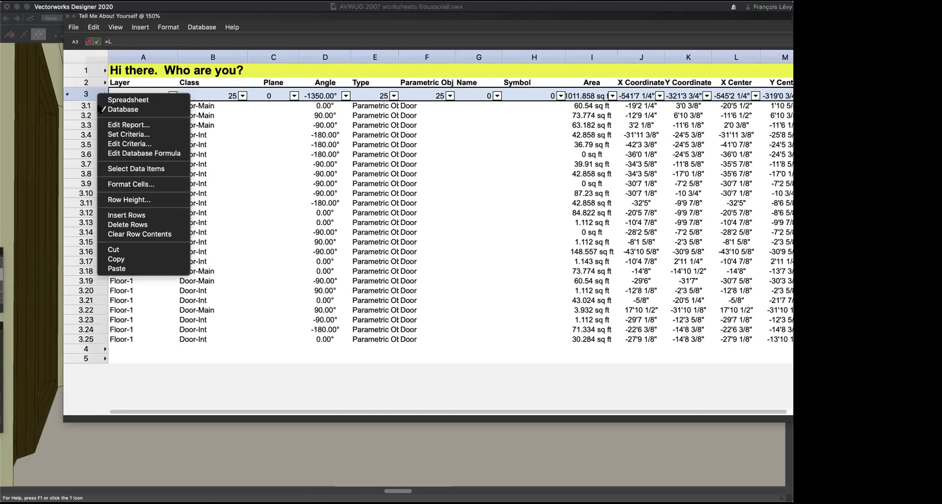
click(109, 144)
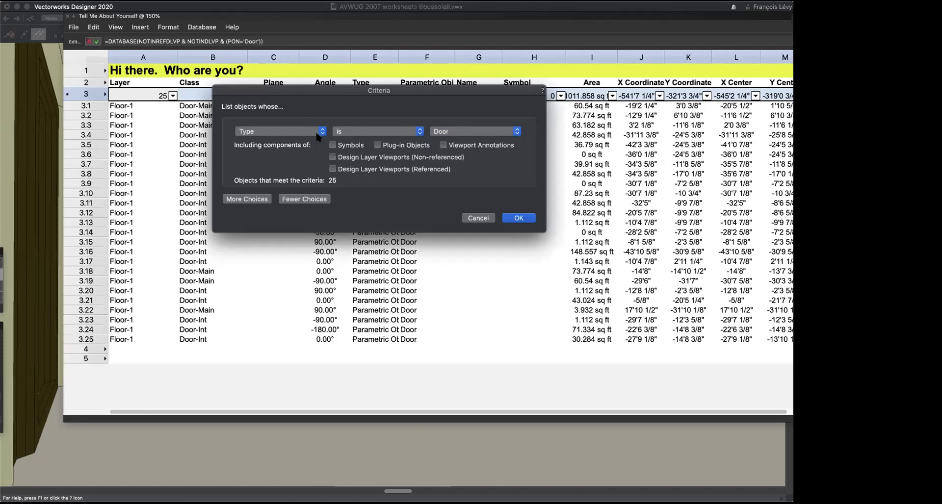
click(455, 131)
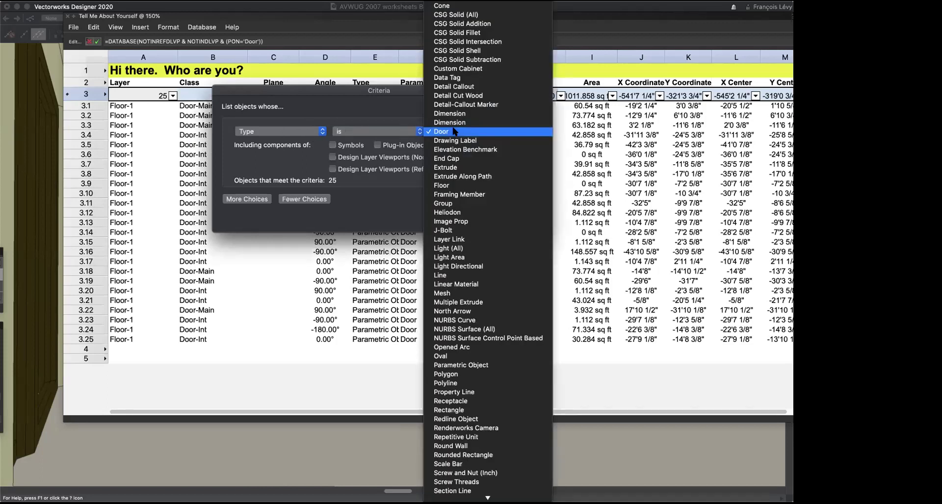
key(w)
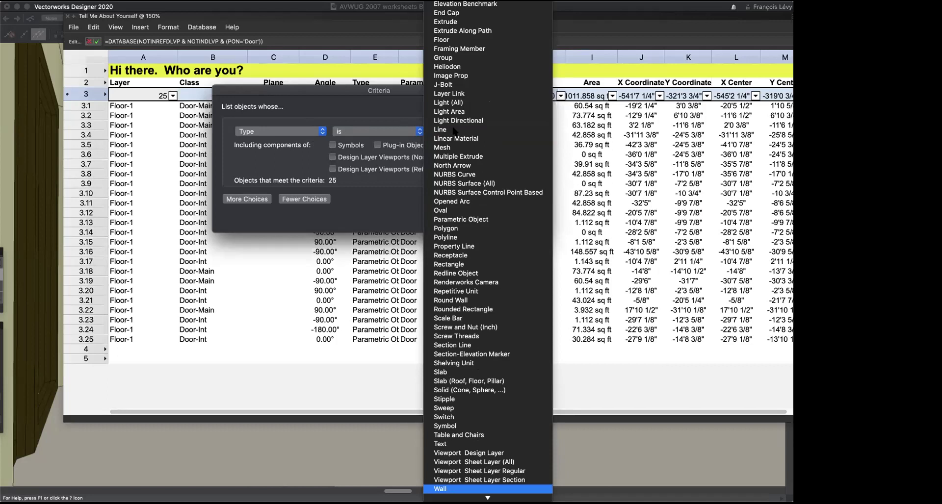
mouse_move(466, 496)
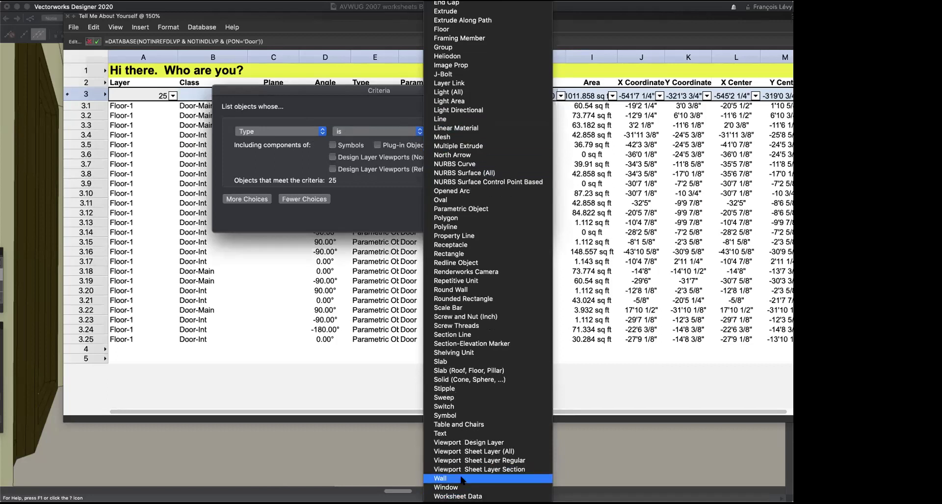
click(462, 479)
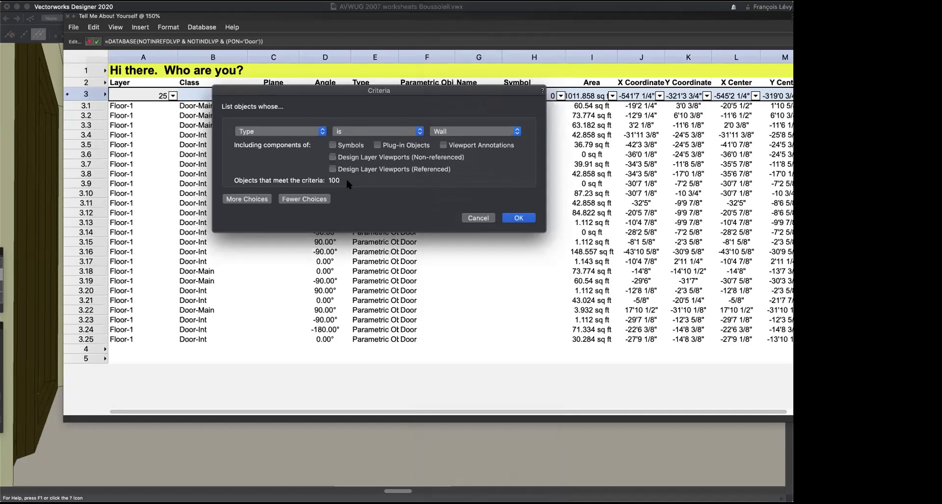
click(519, 217)
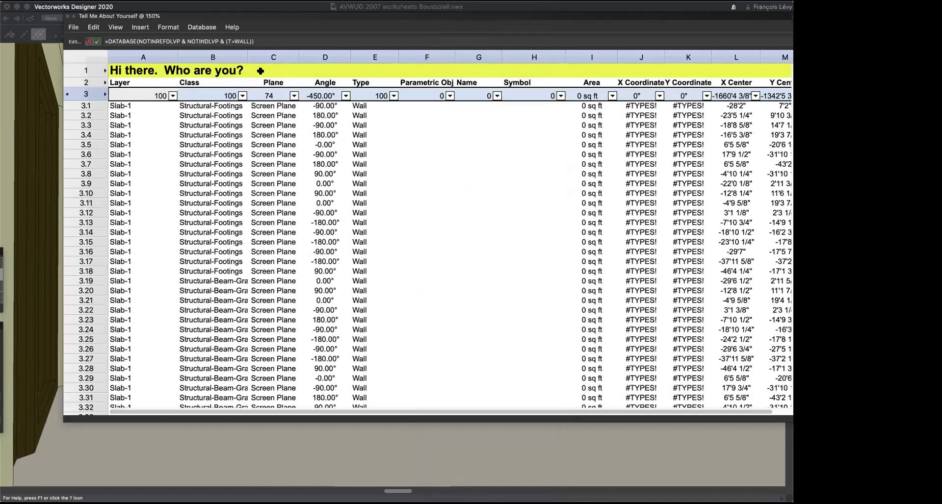
Step: Widen all worksheet columns until the full class names fit, and narrow the Layer column to suit its short entries
drag(246, 64, 293, 57)
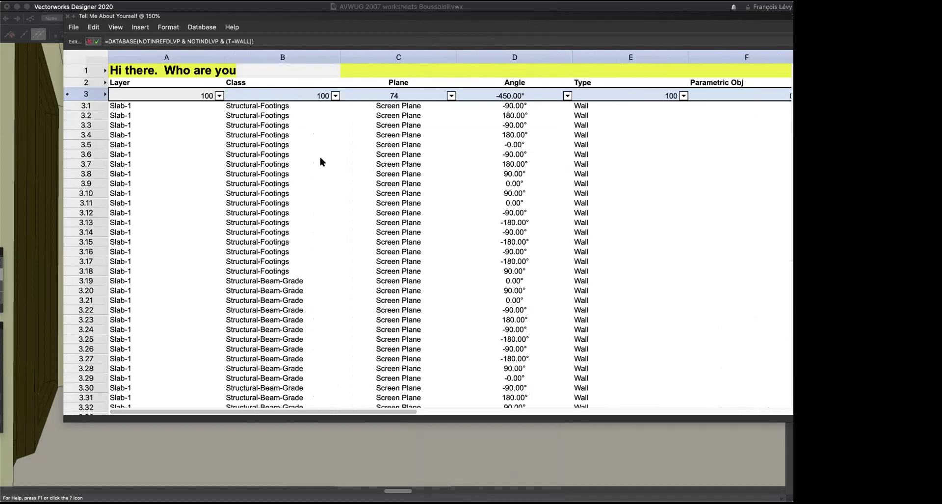
click(281, 57)
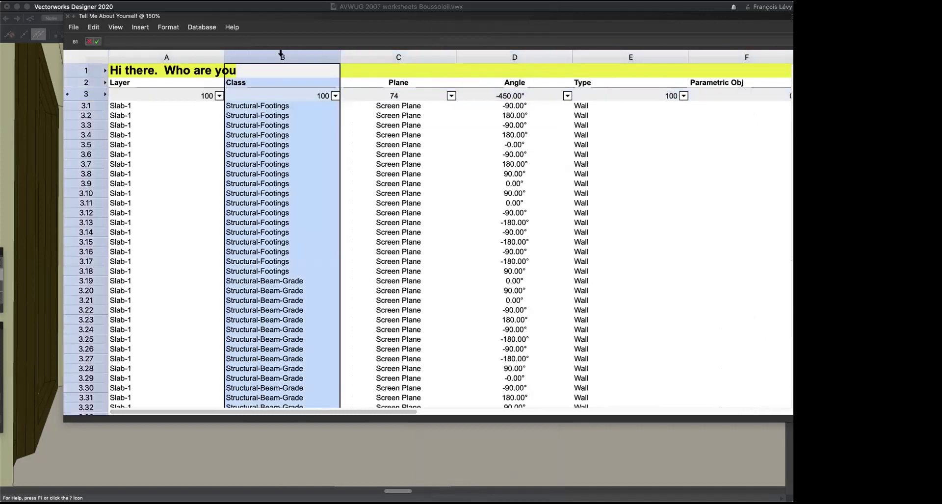
click(209, 58)
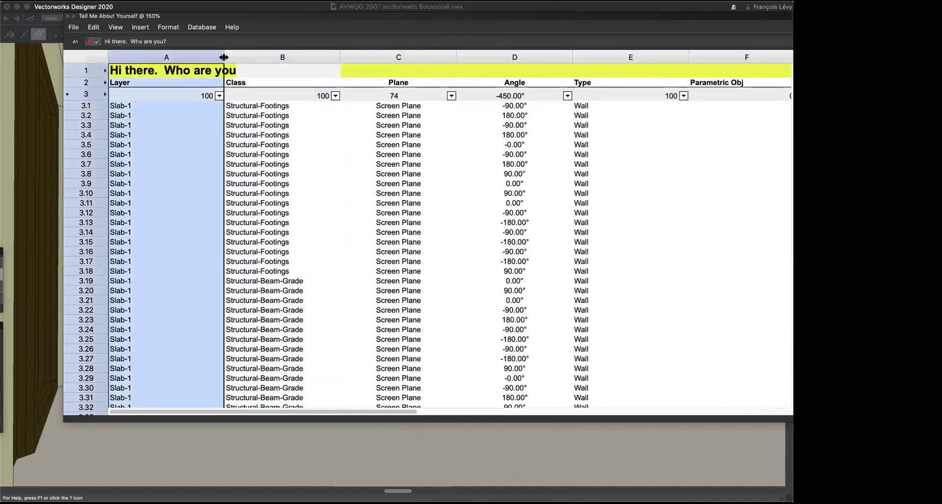
drag(161, 59, 157, 59)
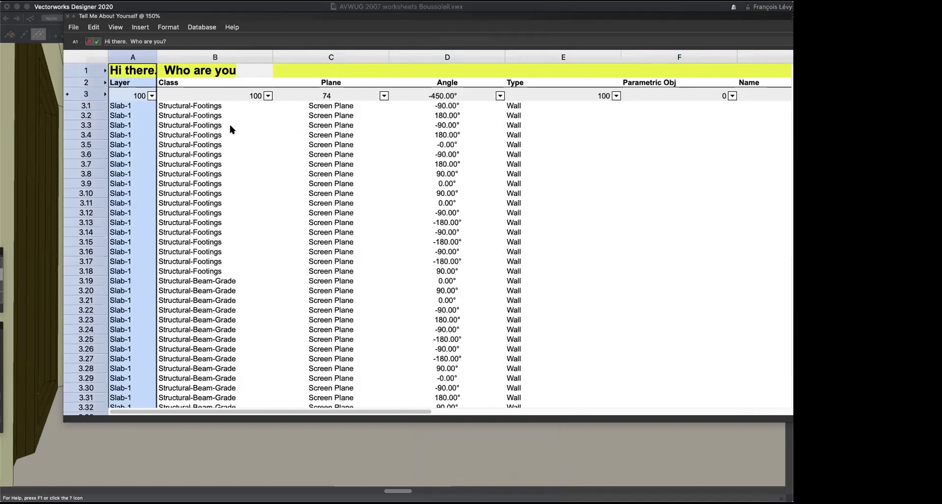
Step: Examine the layer and class listed for each wall, from the first database subrow through the last
click(235, 115)
scroll(234, 114, down, 5)
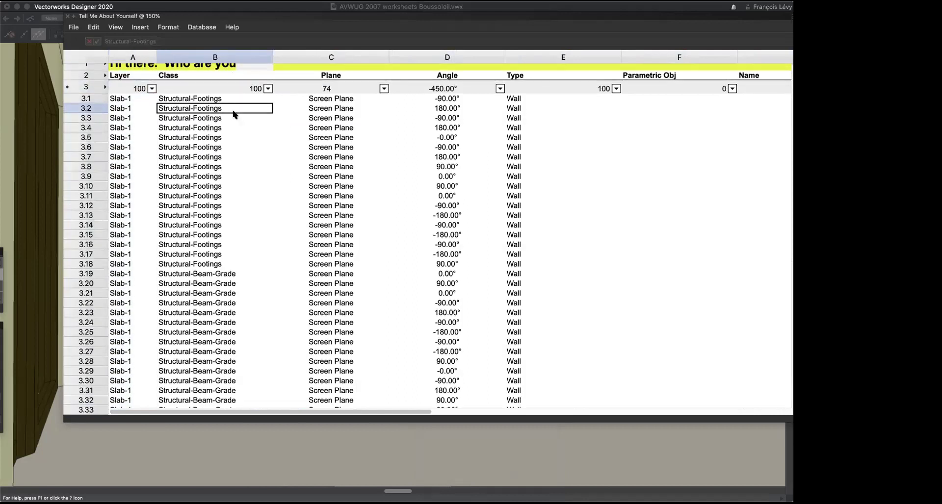
scroll(233, 115, down, 9)
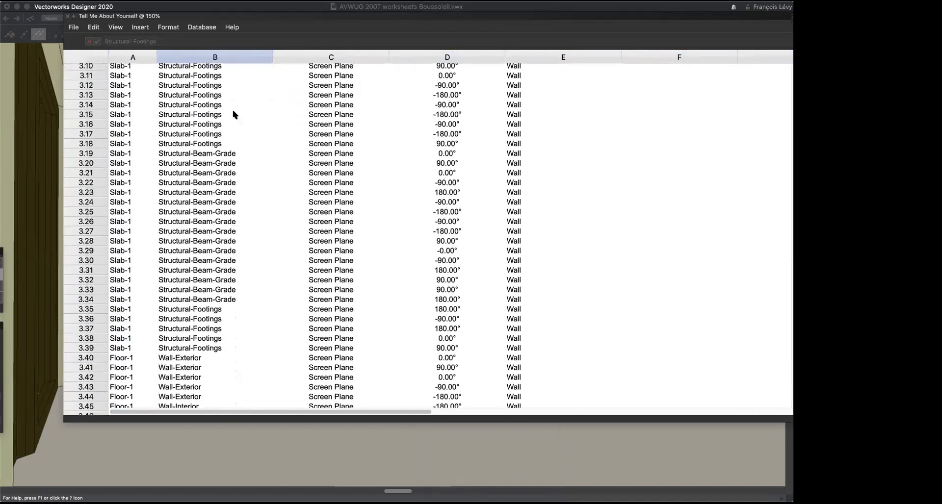
scroll(235, 115, down, 6)
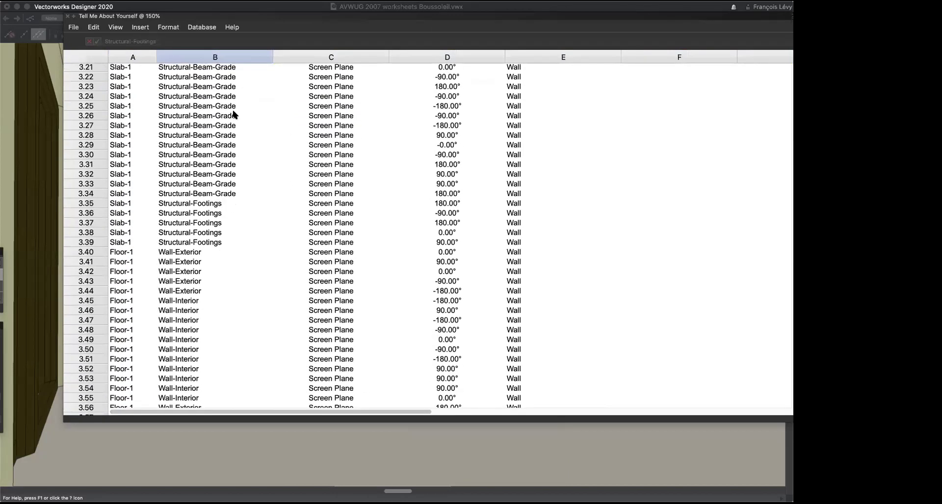
scroll(233, 115, down, 3)
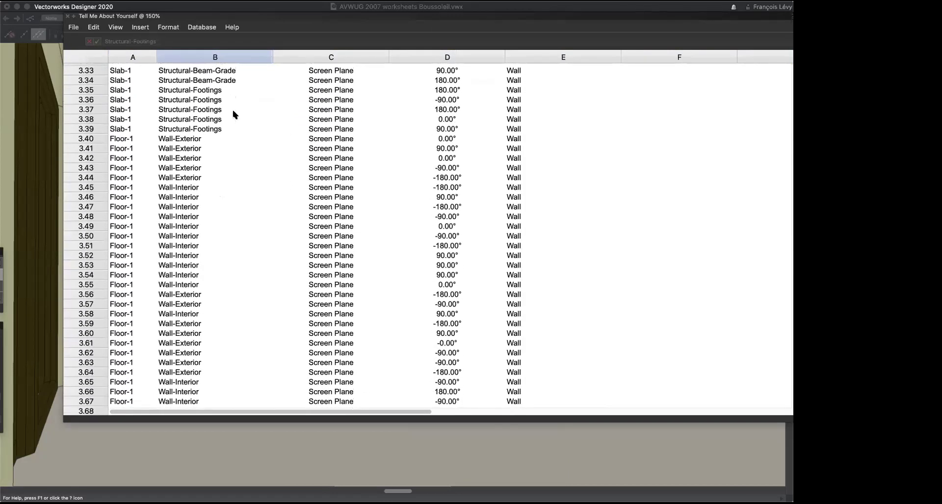
scroll(233, 114, down, 5)
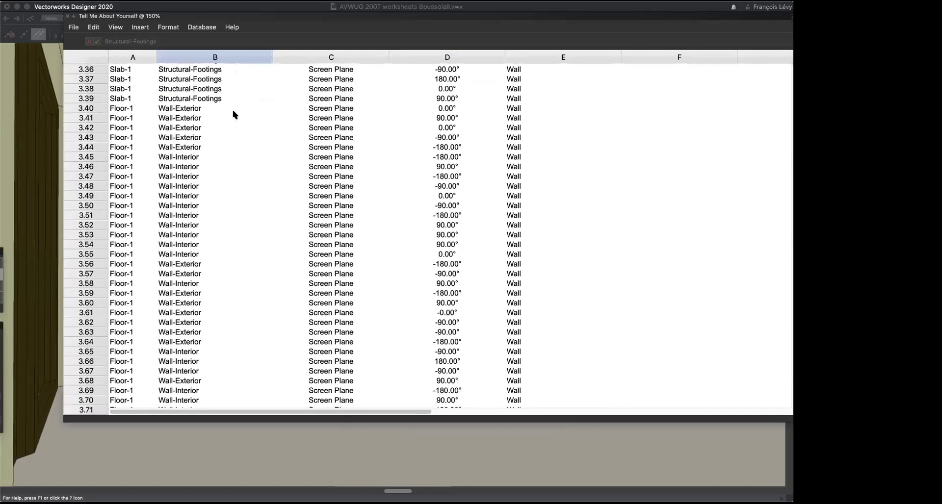
scroll(234, 114, down, 12)
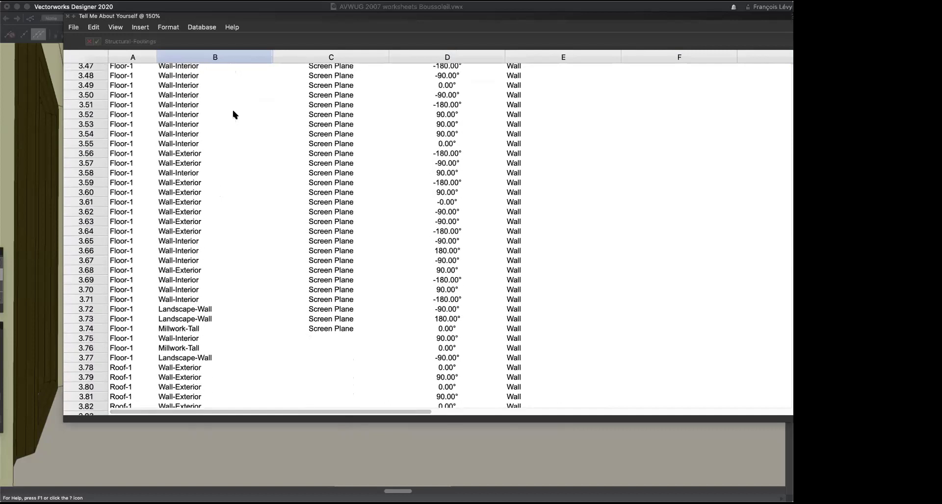
scroll(234, 115, down, 3)
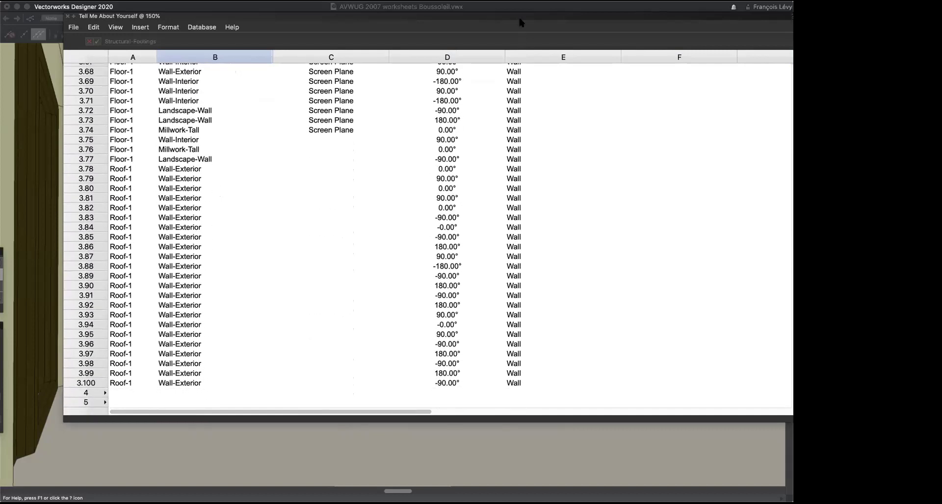
Step: Step through the Angle column's entries for the walls, starting at row 3.1, and check the remaining rows
click(469, 164)
scroll(469, 164, up, 20)
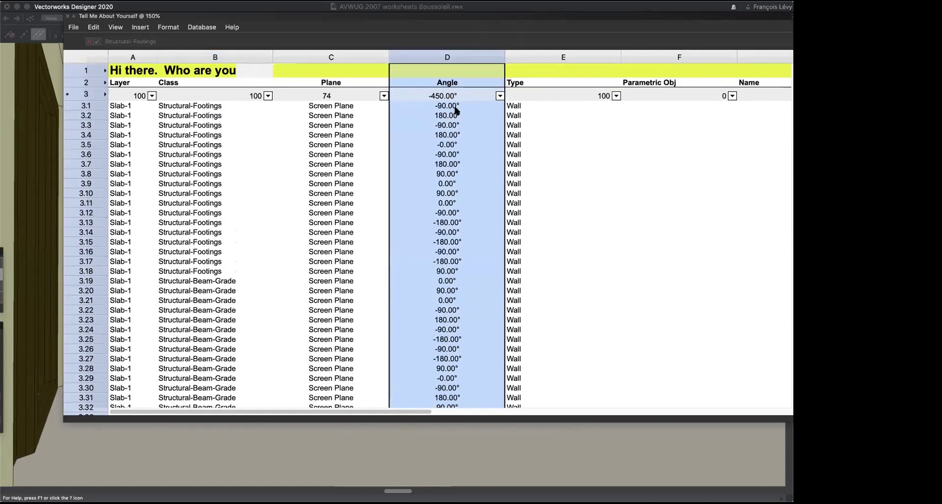
click(455, 107)
key(Down)
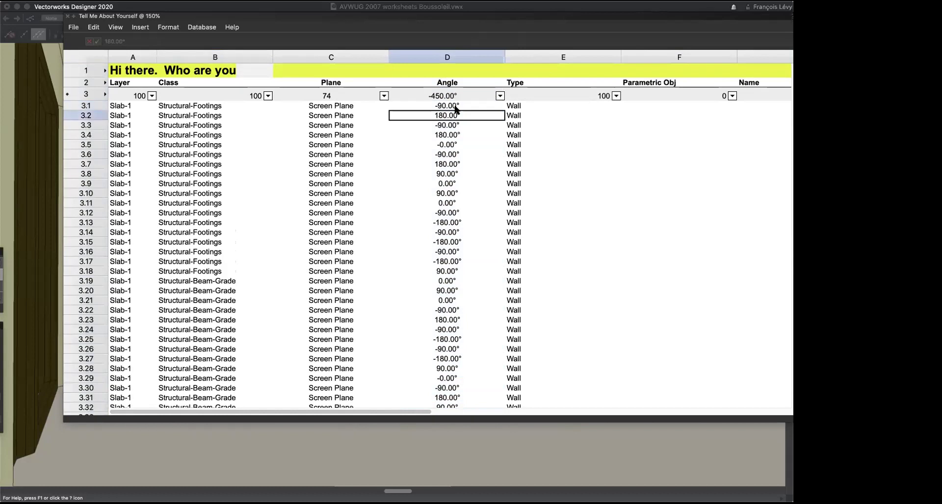
key(Down)
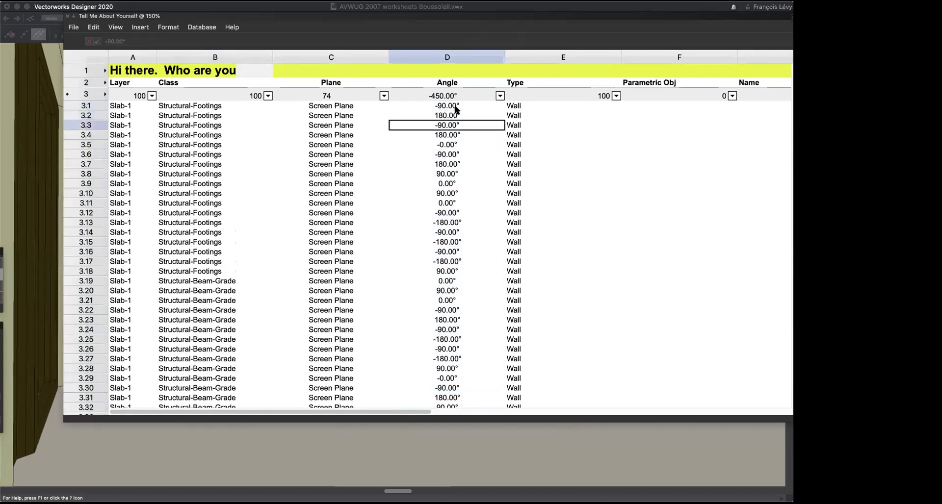
key(Down)
key(Down)
key(Down)
key(Down)
key(Down)
key(Down)
key(Down)
key(Down)
key(Down)
key(Down)
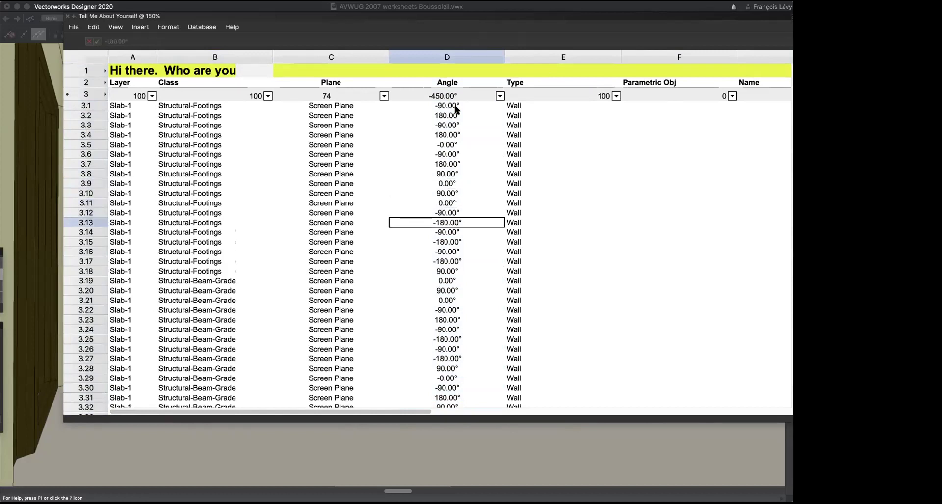
key(Down)
key(Down)
key(Down)
key(Down)
key(Down)
key(Down)
key(Down)
key(Down)
key(Down)
key(Down)
key(Down)
key(Down)
key(Down)
key(Down)
key(Down)
key(Down)
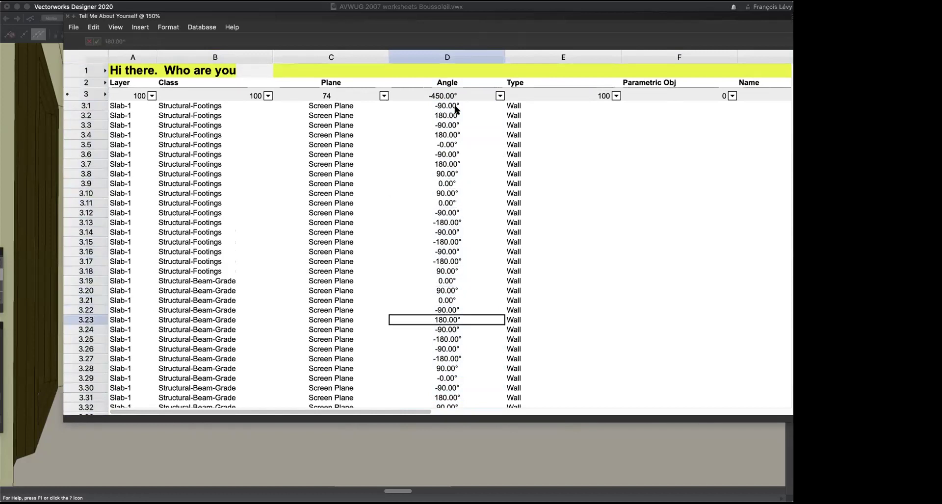
key(Down)
key(Down)
key(Down)
key(Down)
key(Down)
key(Down)
key(Down)
key(Down)
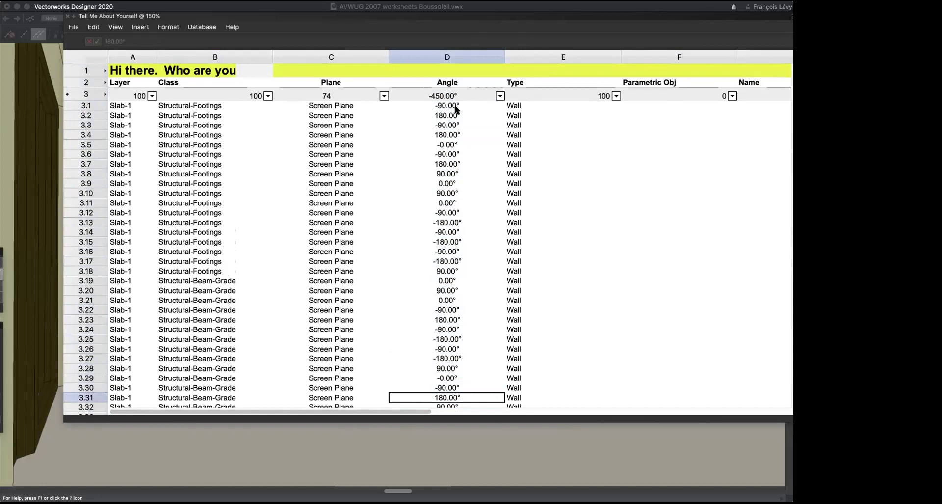
key(Down)
key(Down)
key(Down)
key(Down)
key(Down)
key(Down)
key(Down)
key(Down)
key(Down)
key(Down)
key(Down)
key(Down)
key(Down)
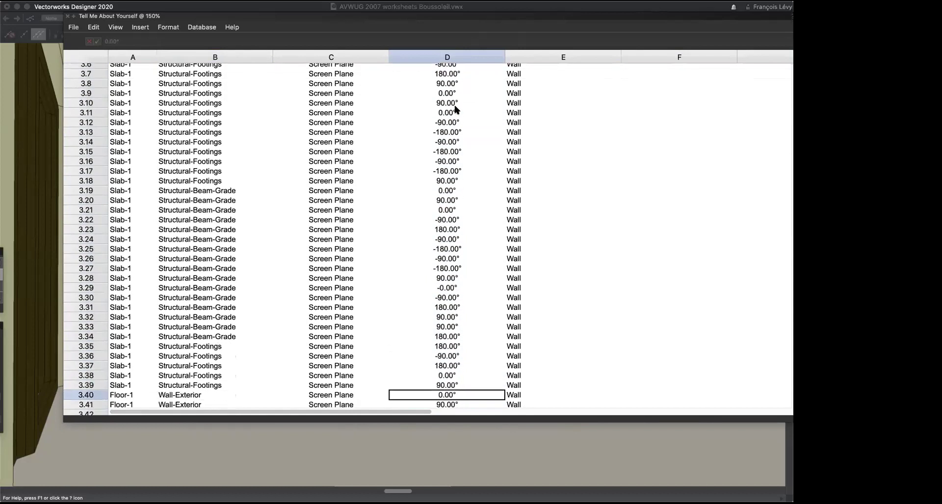
key(Down)
key(Down)
key(Down)
key(Down)
key(Down)
key(Down)
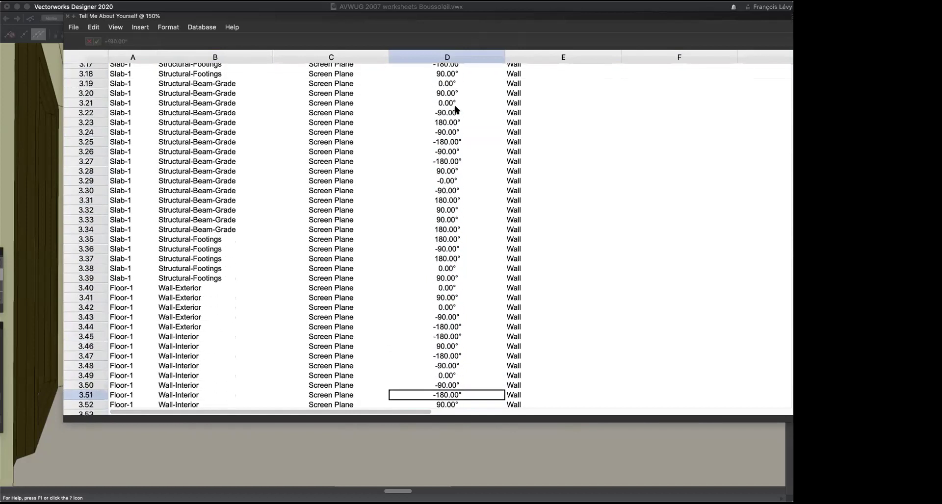
key(Down)
key(Down)
key(Down)
key(Down)
key(Down)
key(Down)
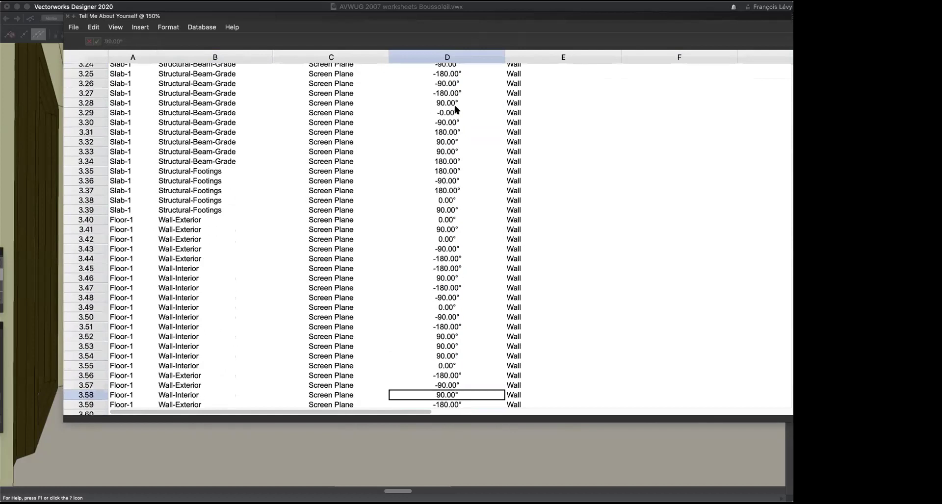
key(Down)
key(Down)
key(Down)
key(Down)
key(Down)
key(Down)
key(Down)
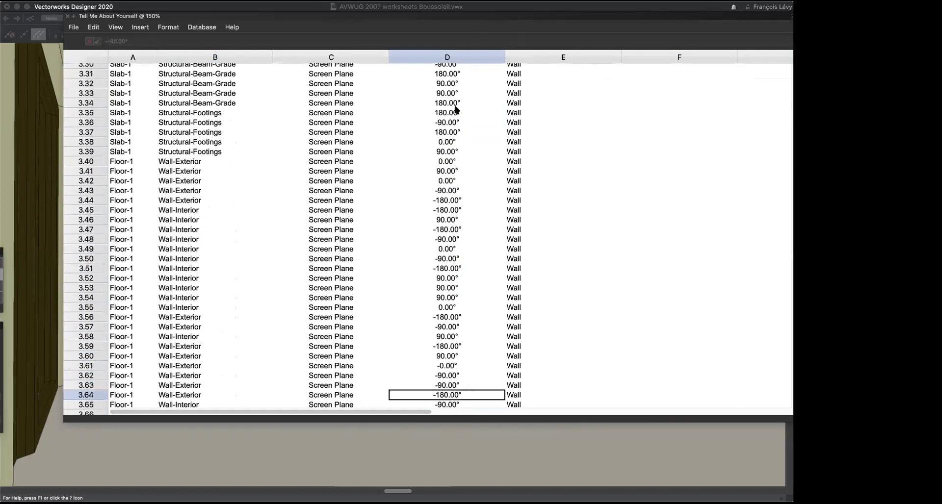
key(Down)
key(Down)
key(Down)
key(Down)
key(Down)
key(Down)
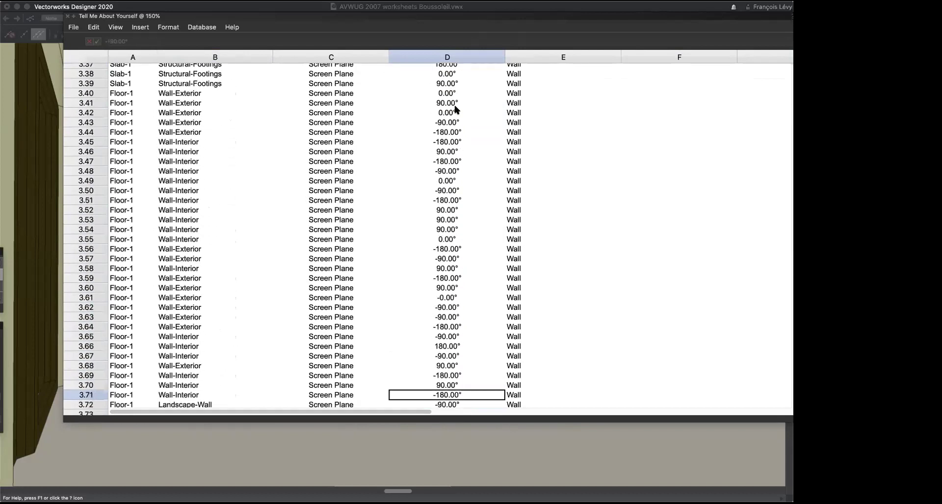
key(Down)
key(Down)
key(Down)
key(Down)
key(Down)
key(Down)
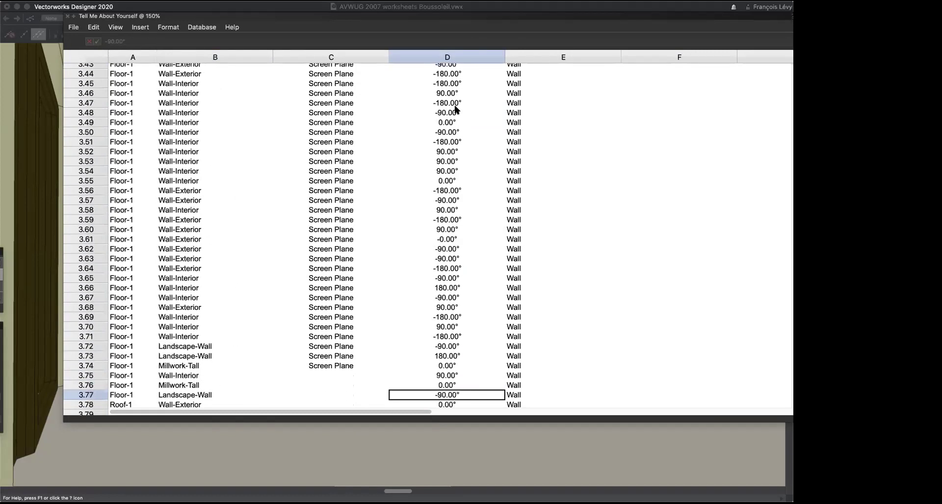
key(Down)
key(Down)
key(Down)
key(Down)
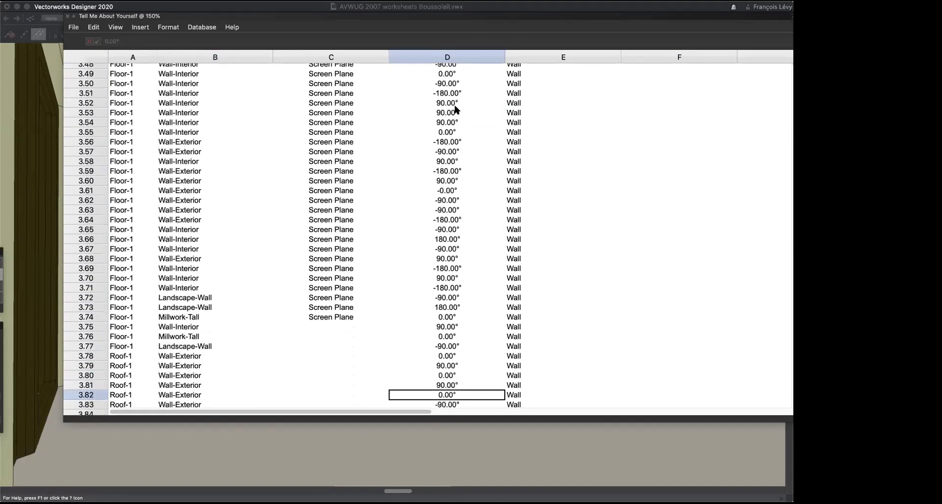
scroll(431, 154, down, 5)
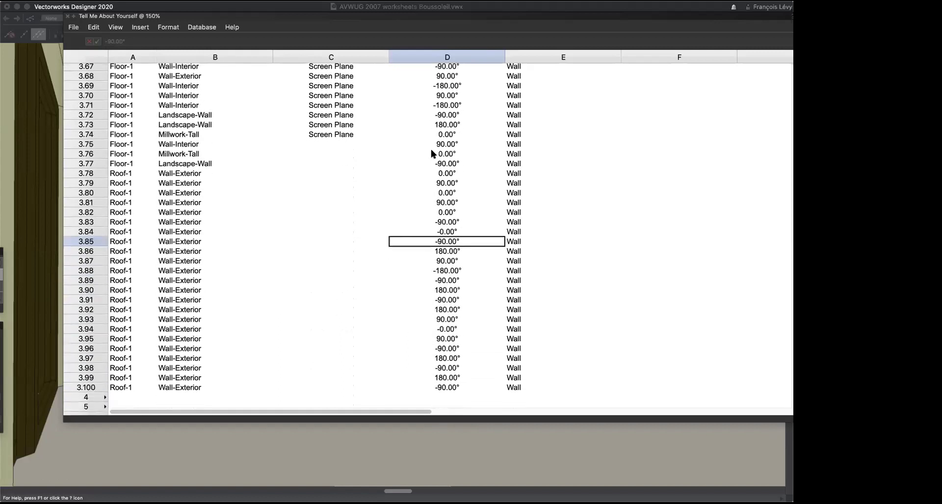
scroll(433, 241, up, 20)
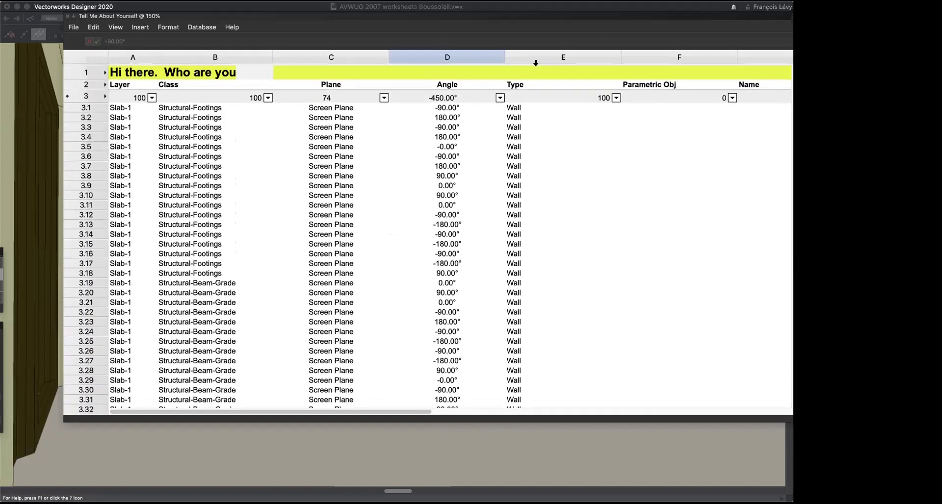
Step: Narrow the Type column so it takes little more room than its entries
click(527, 81)
click(539, 65)
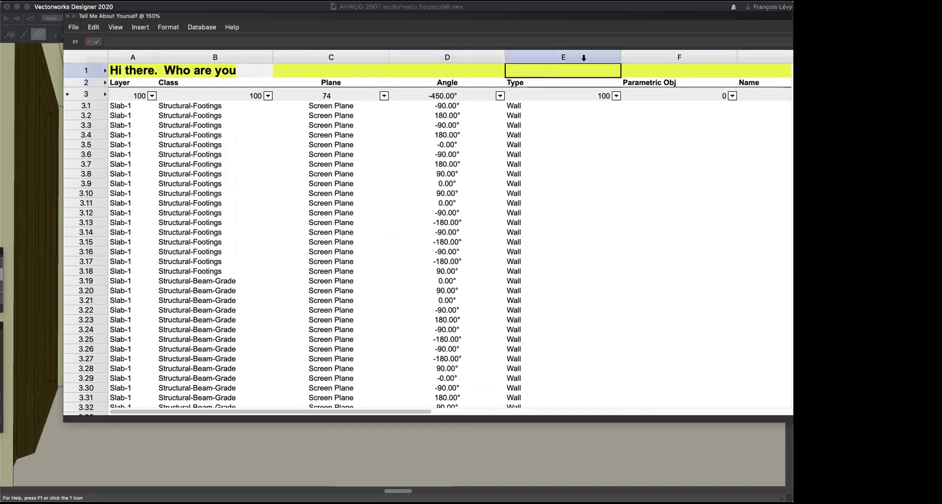
click(592, 54)
drag(620, 58, 551, 59)
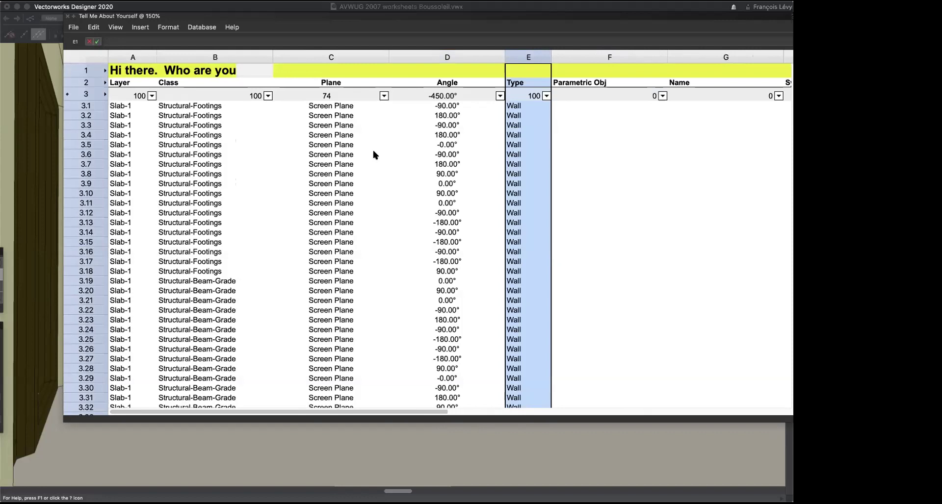
Step: Examine the Angle column's database formula and the remaining attribute columns reported for the walls
click(459, 96)
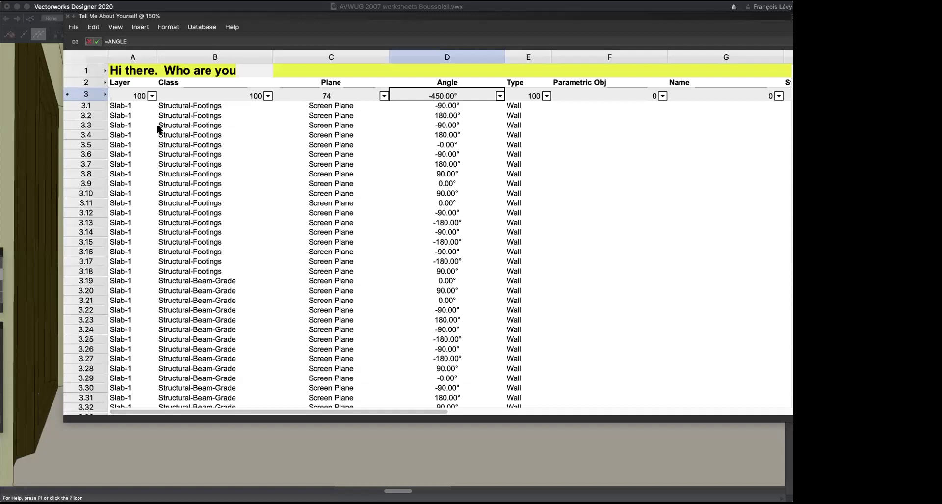
scroll(238, 221, down, 5)
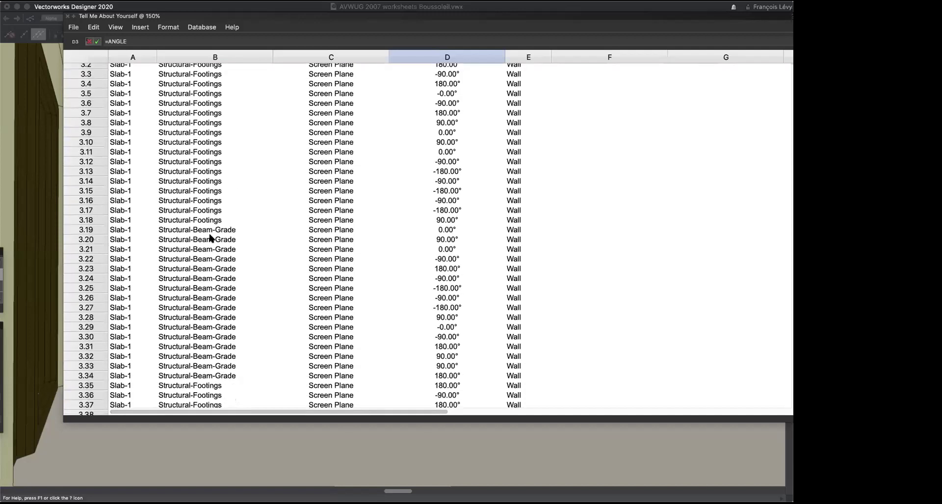
click(209, 239)
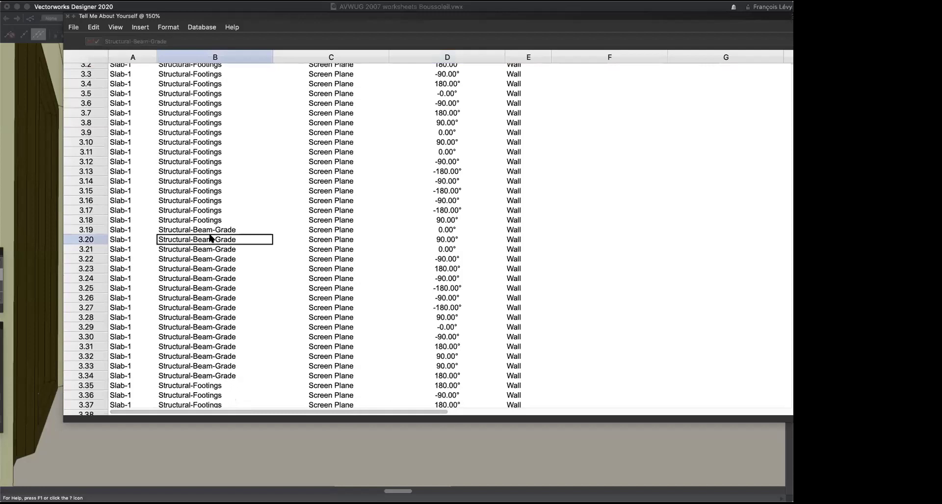
scroll(340, 223, right, 5)
scroll(500, 175, right, 8)
scroll(501, 174, right, 2)
scroll(500, 174, left, 5)
scroll(500, 172, left, 6)
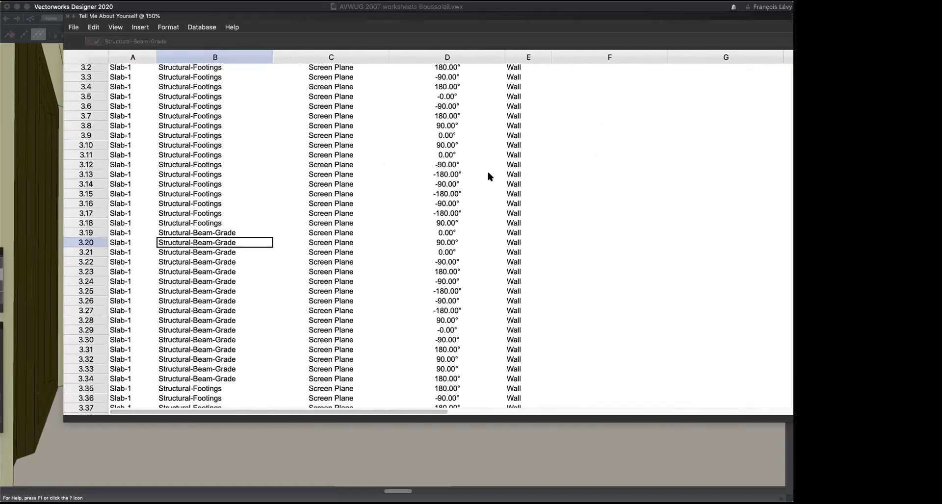
Step: Select the wall listed in row 3.40 in the drawing and collapse the worksheet window to reveal the model
scroll(487, 175, down, 7)
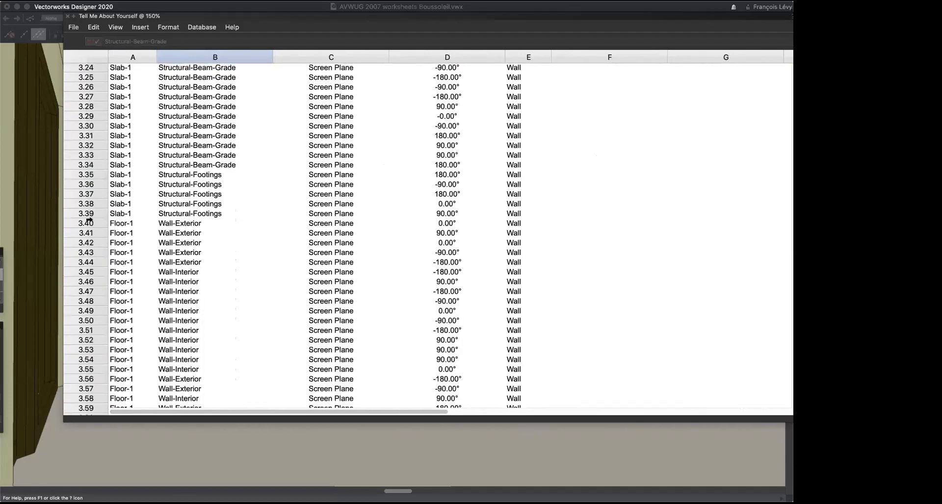
click(85, 222)
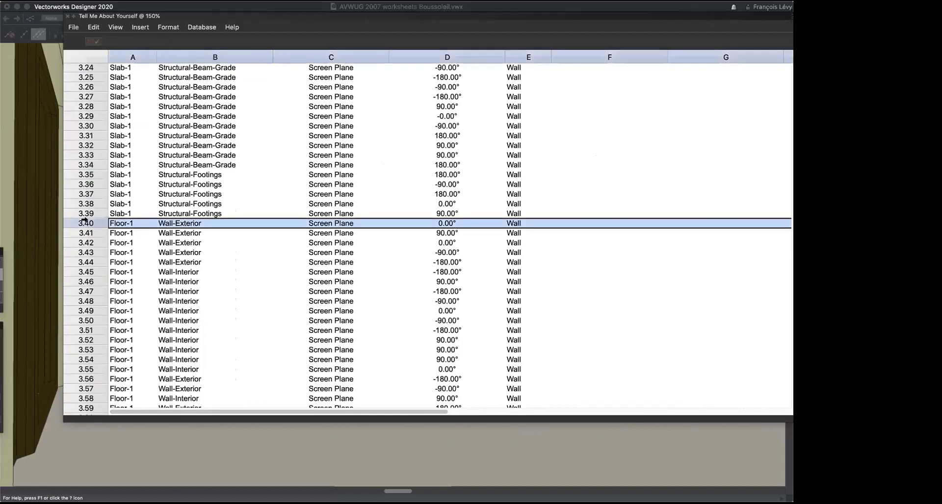
right_click(86, 221)
click(90, 226)
key(super+w)
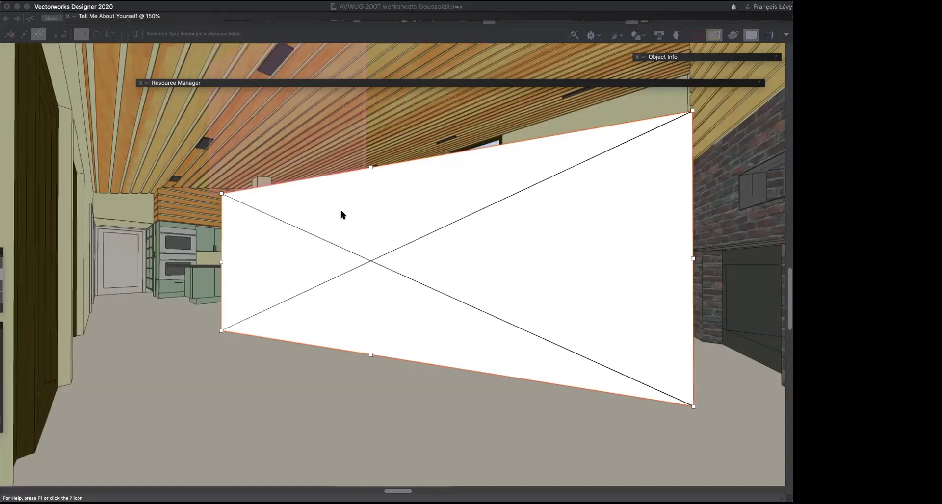
mouse_move(369, 86)
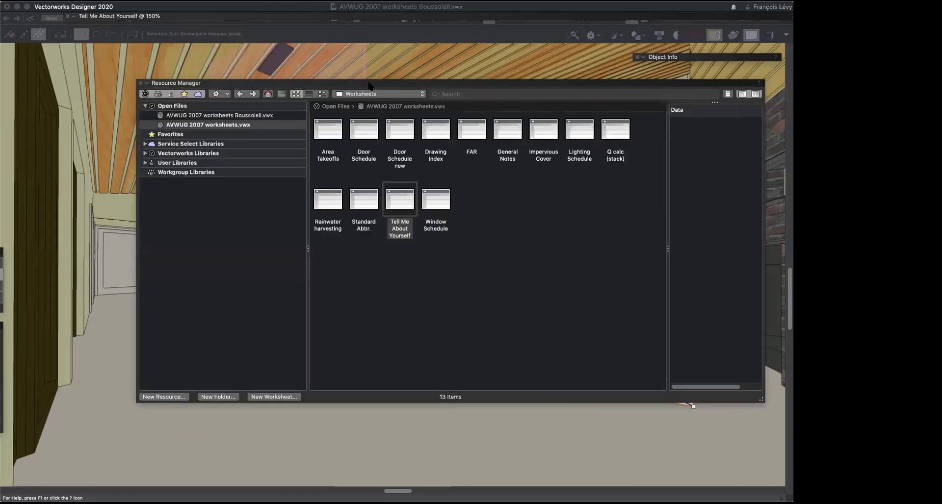